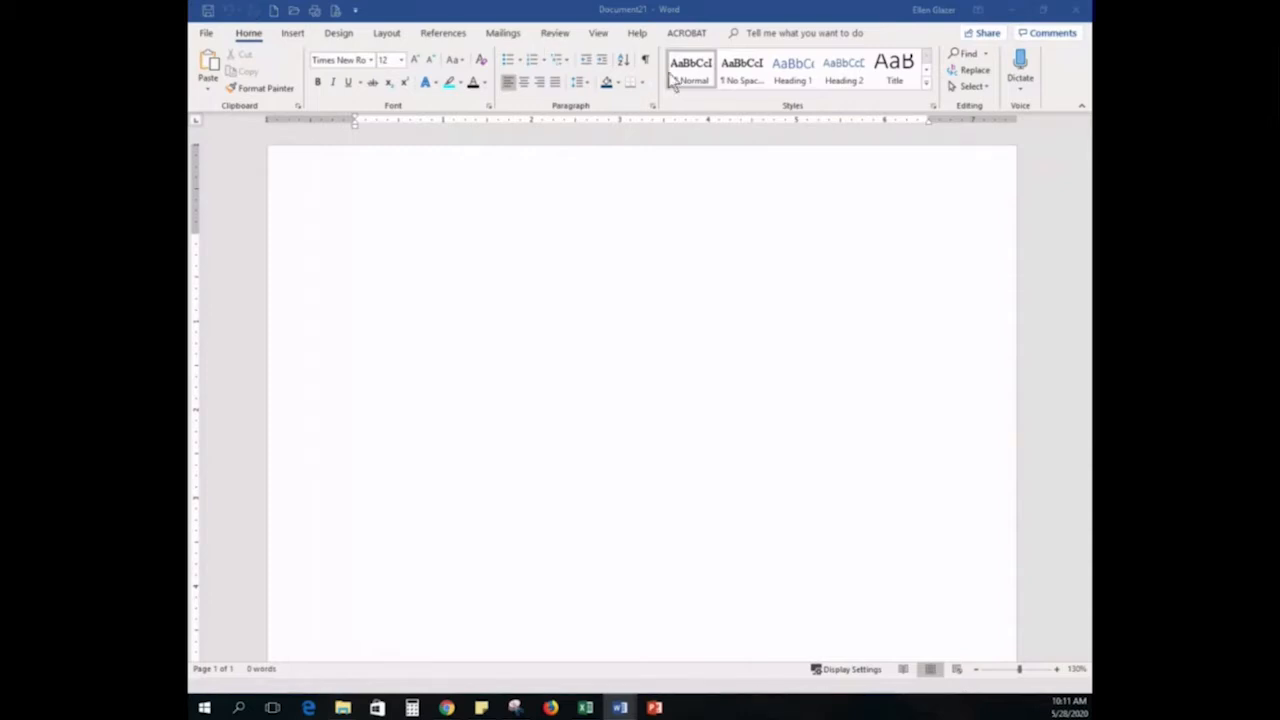
From the Insert tab's Table grid, preview a two-column, four-row table
left_click(296, 37)
left_click(293, 34)
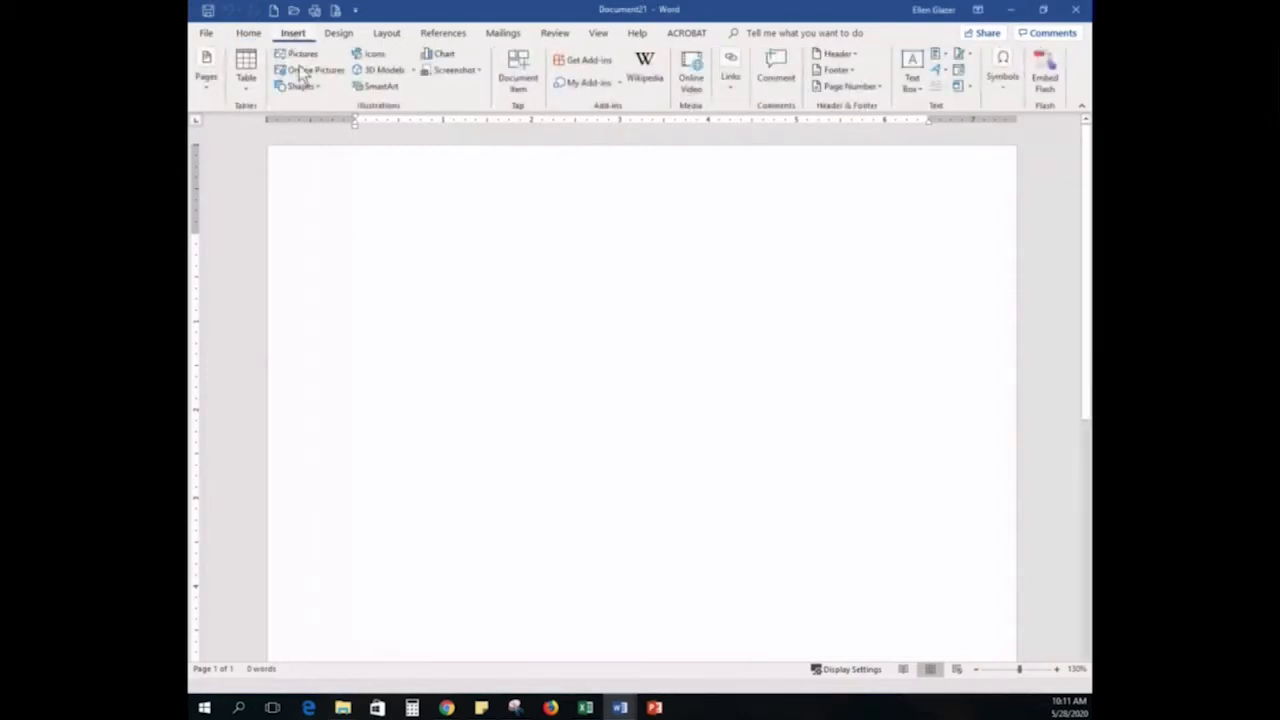
left_click(251, 87)
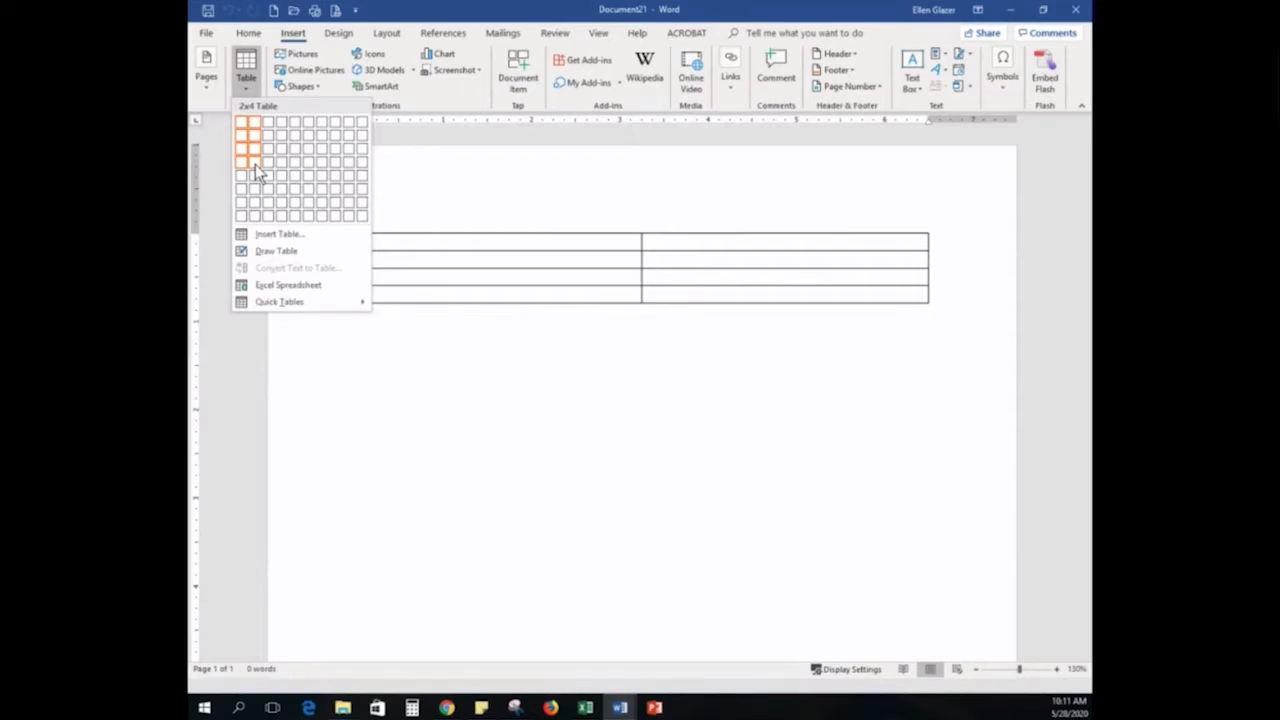
Insert the 2x4 table and select its rows and the whole table
left_click(257, 172)
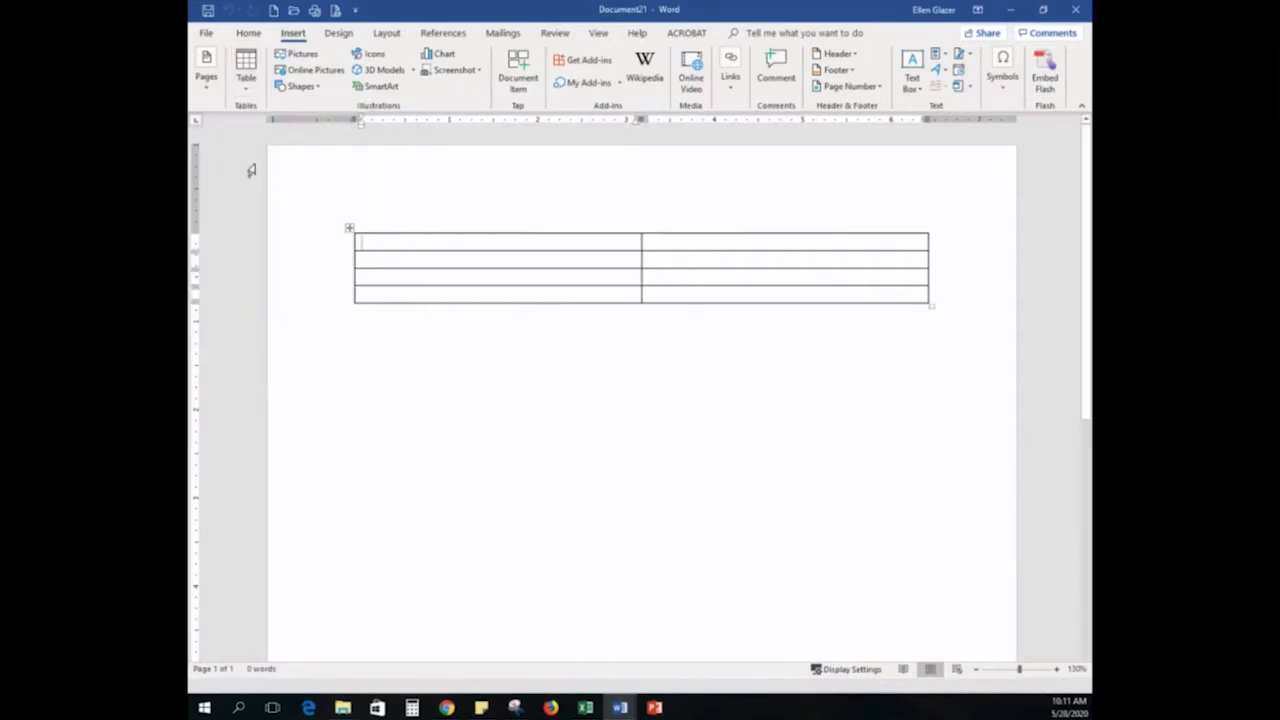
left_click(448, 226)
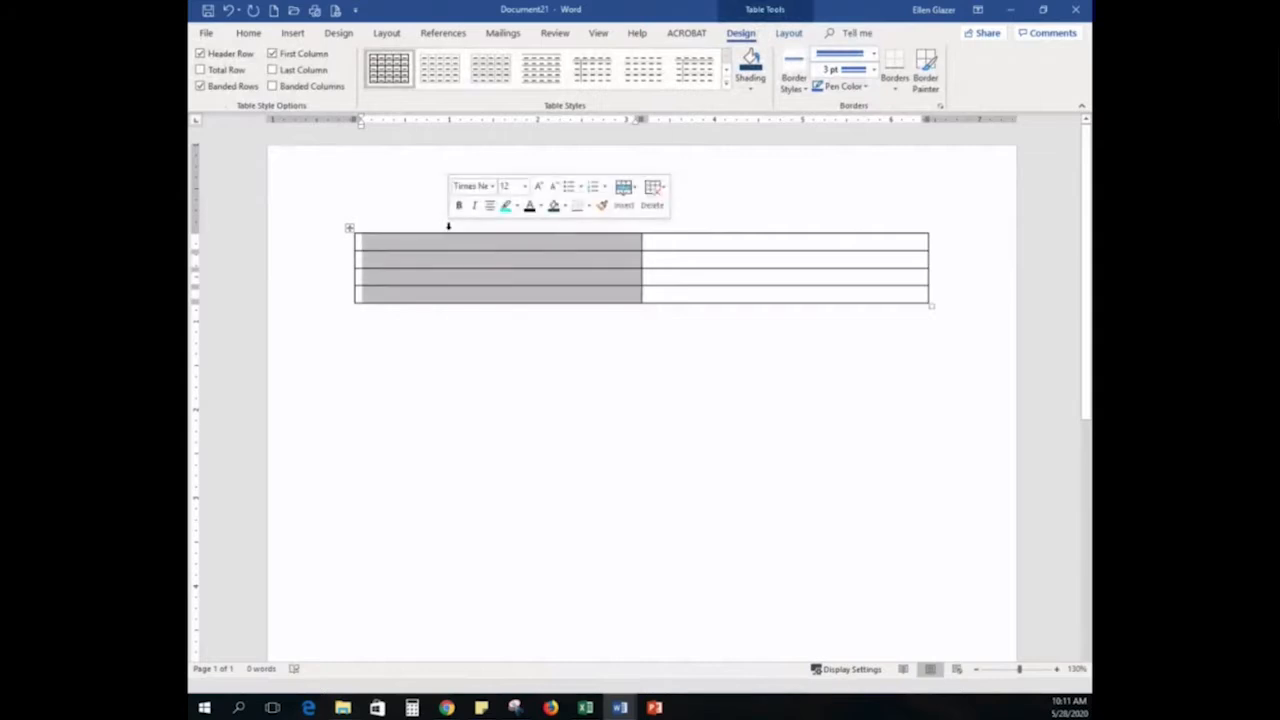
left_click(306, 250)
left_click(297, 263)
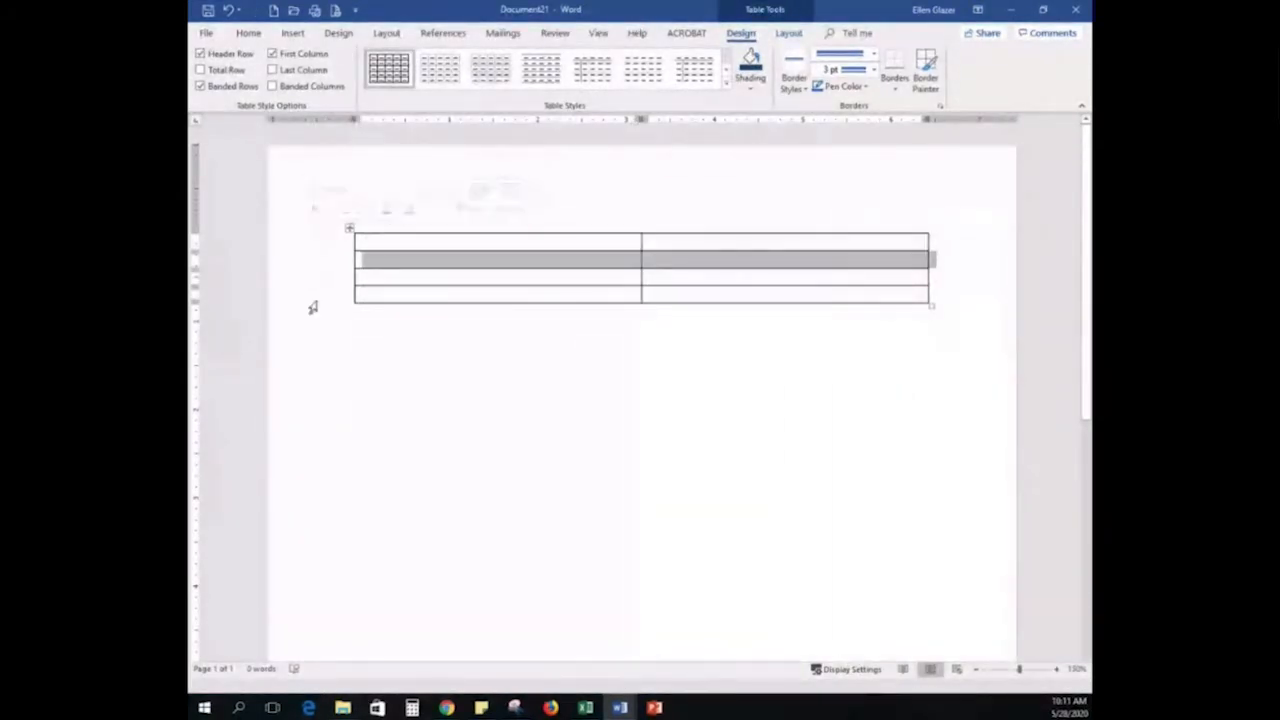
left_click(310, 294)
left_click(453, 241)
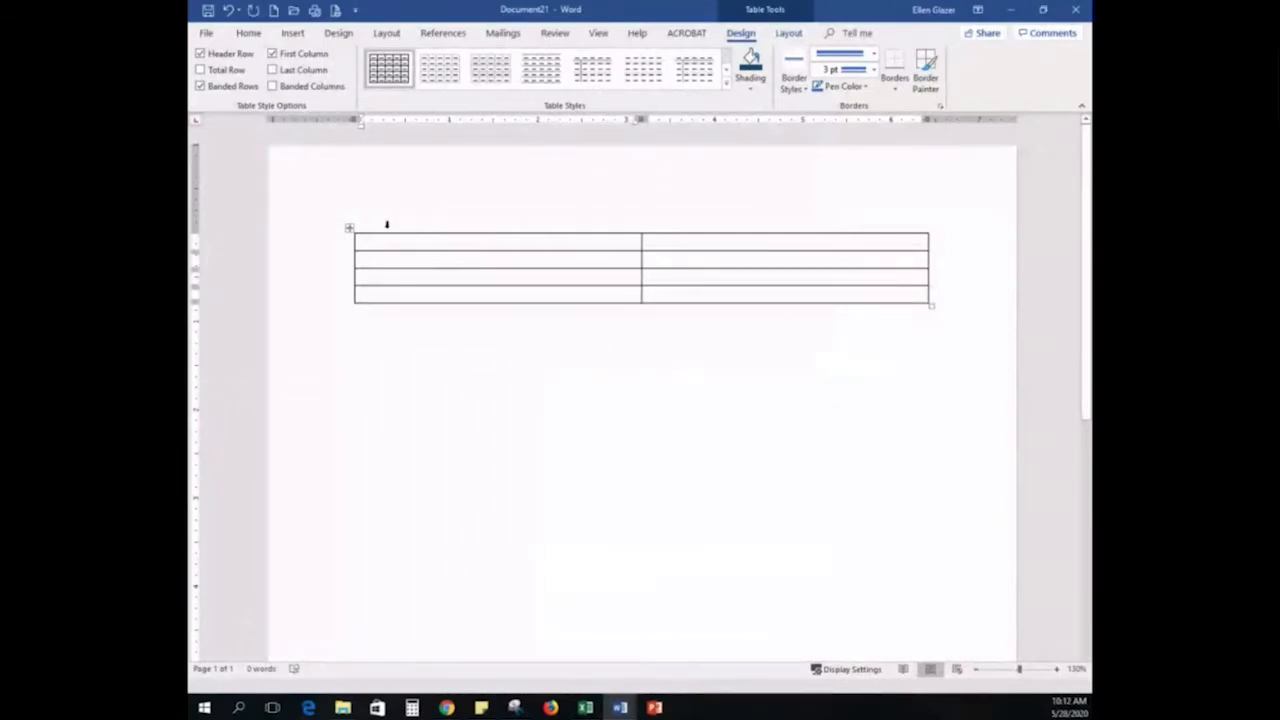
left_click(348, 232)
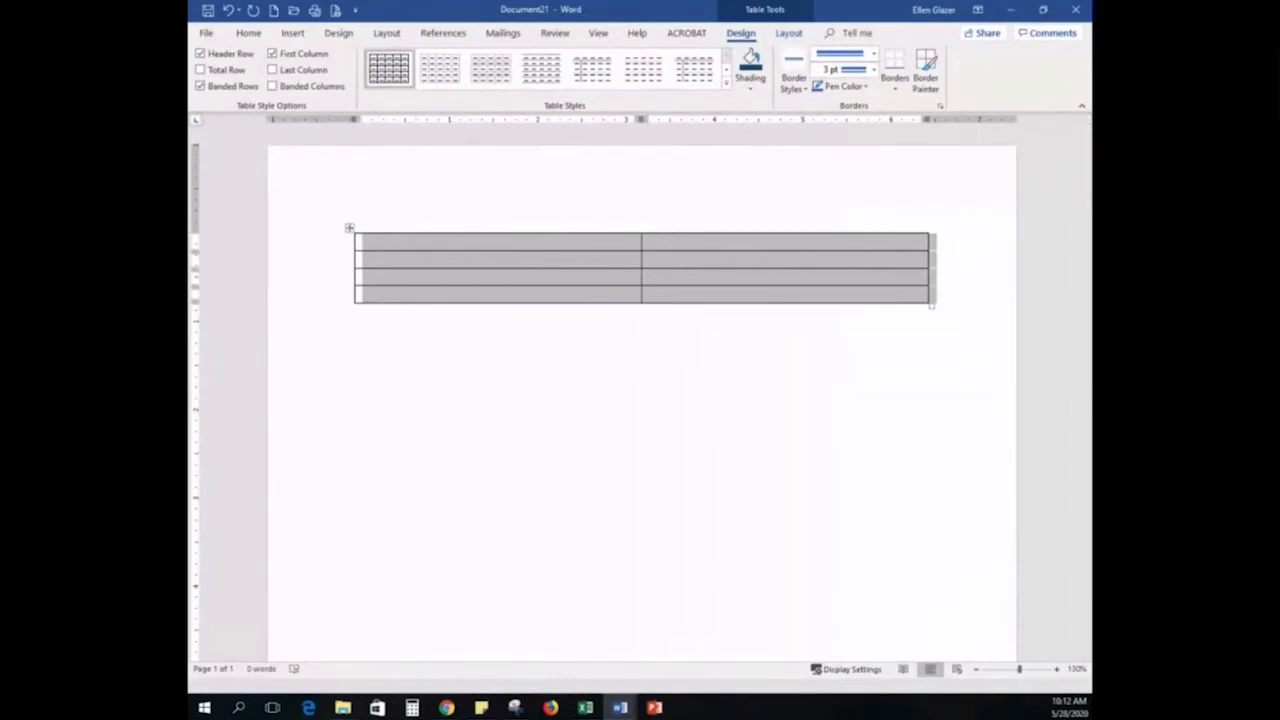
Check the Excel window, then return to Word's first table cell
left_click(585, 708)
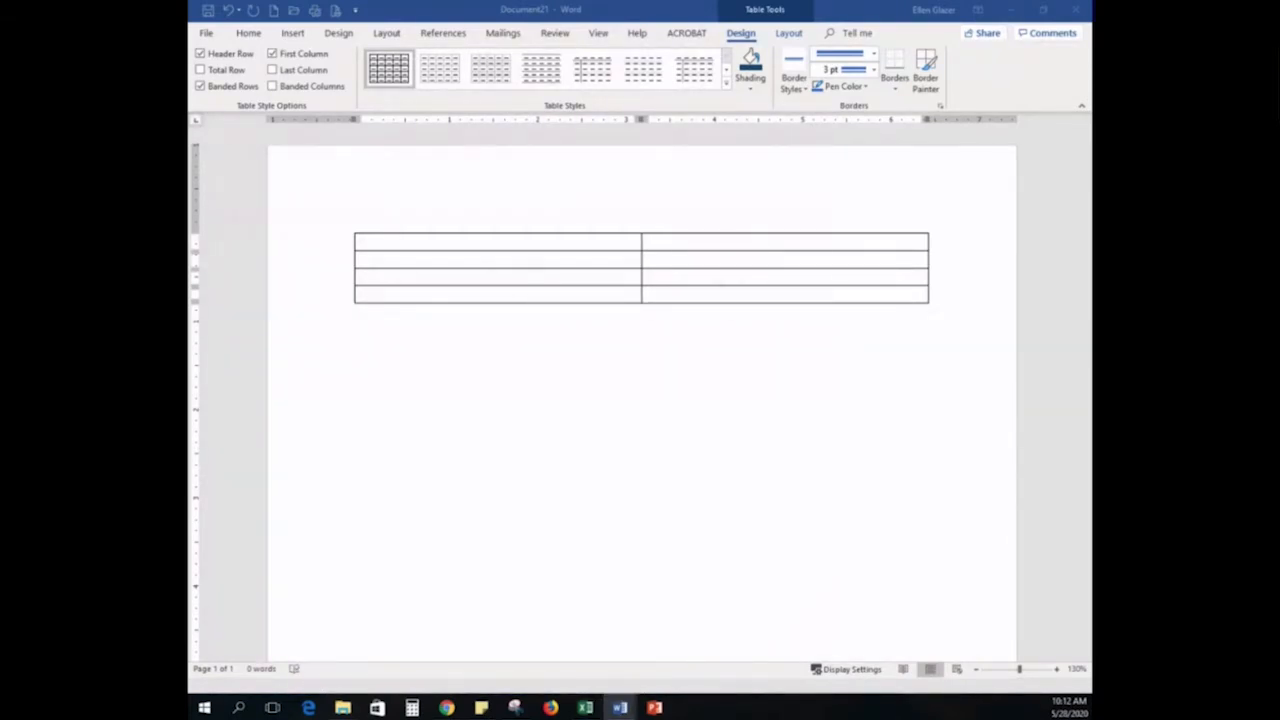
left_click(579, 244)
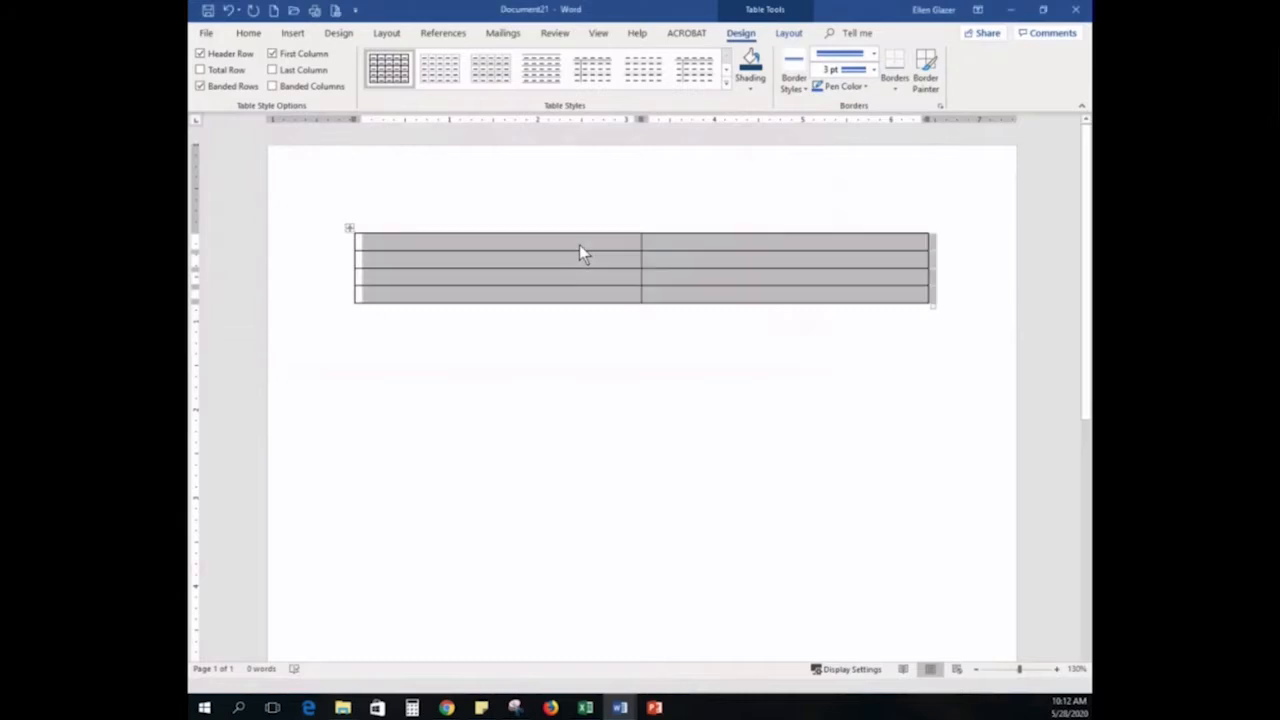
left_click(556, 244)
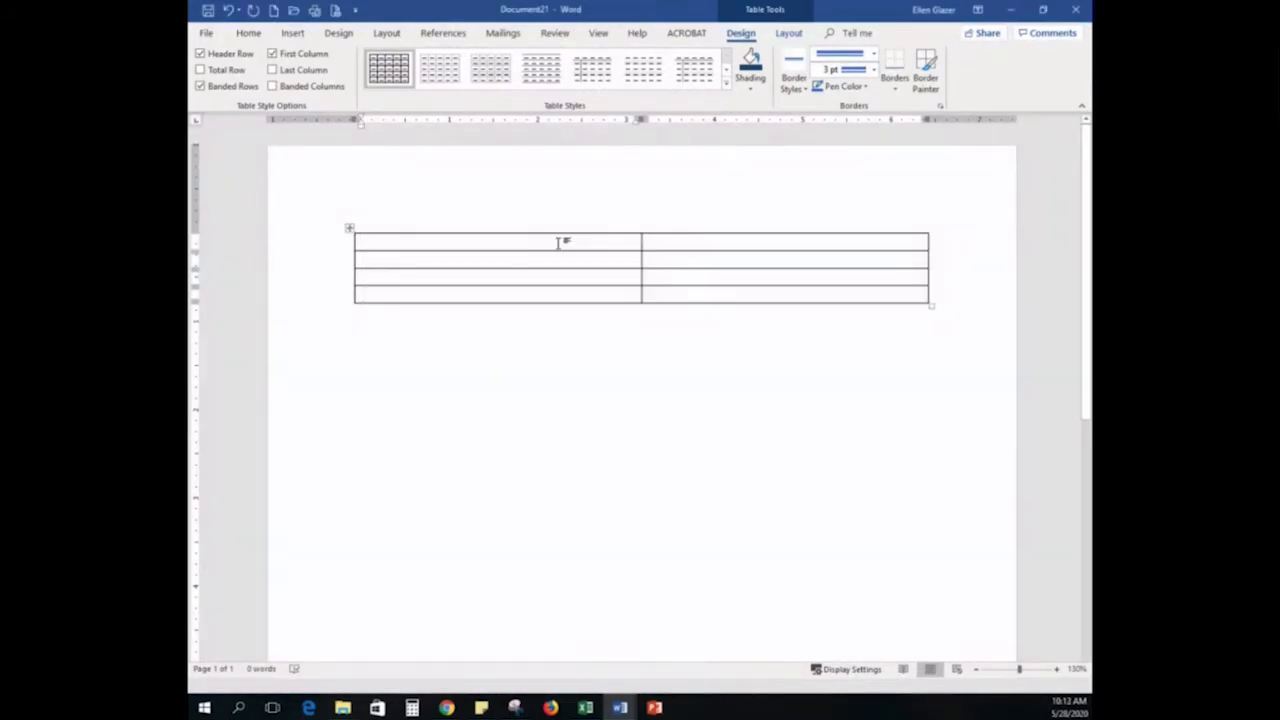
Enter Item and Cost headers and Computer hardware at 25000, fixing the 'hardward' misspelling
type("I")
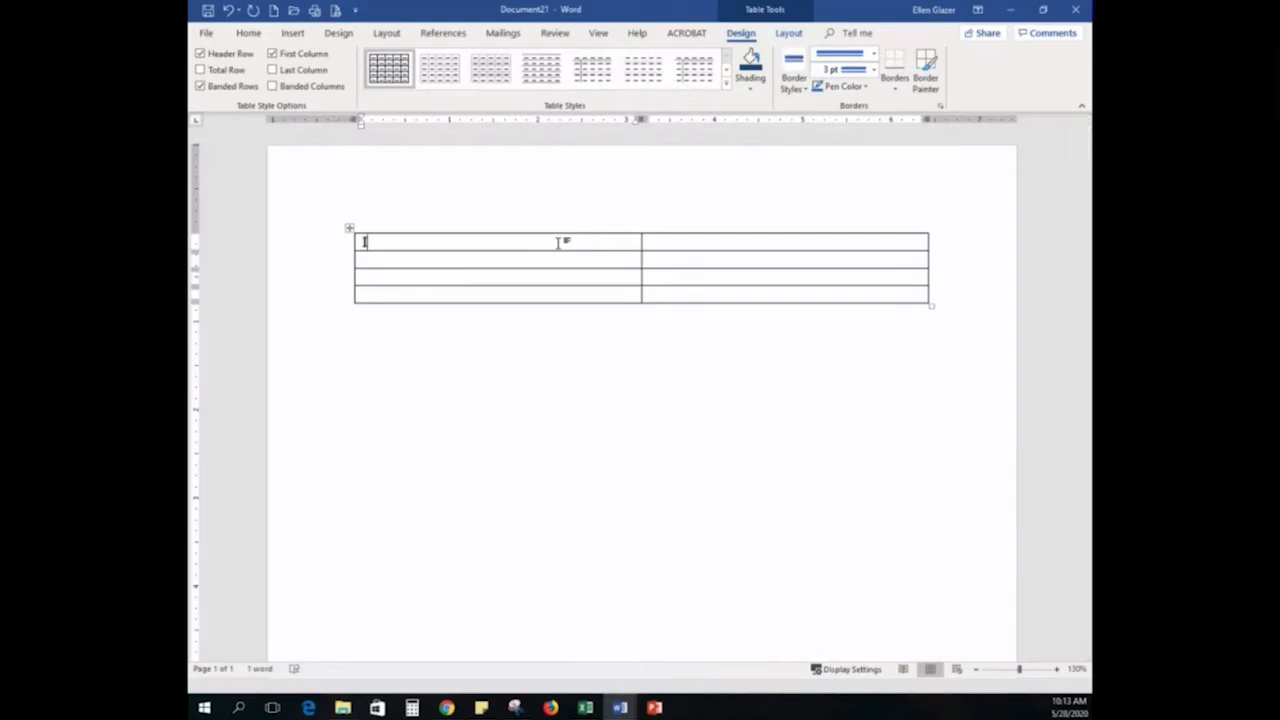
type("tem")
key("Tab")
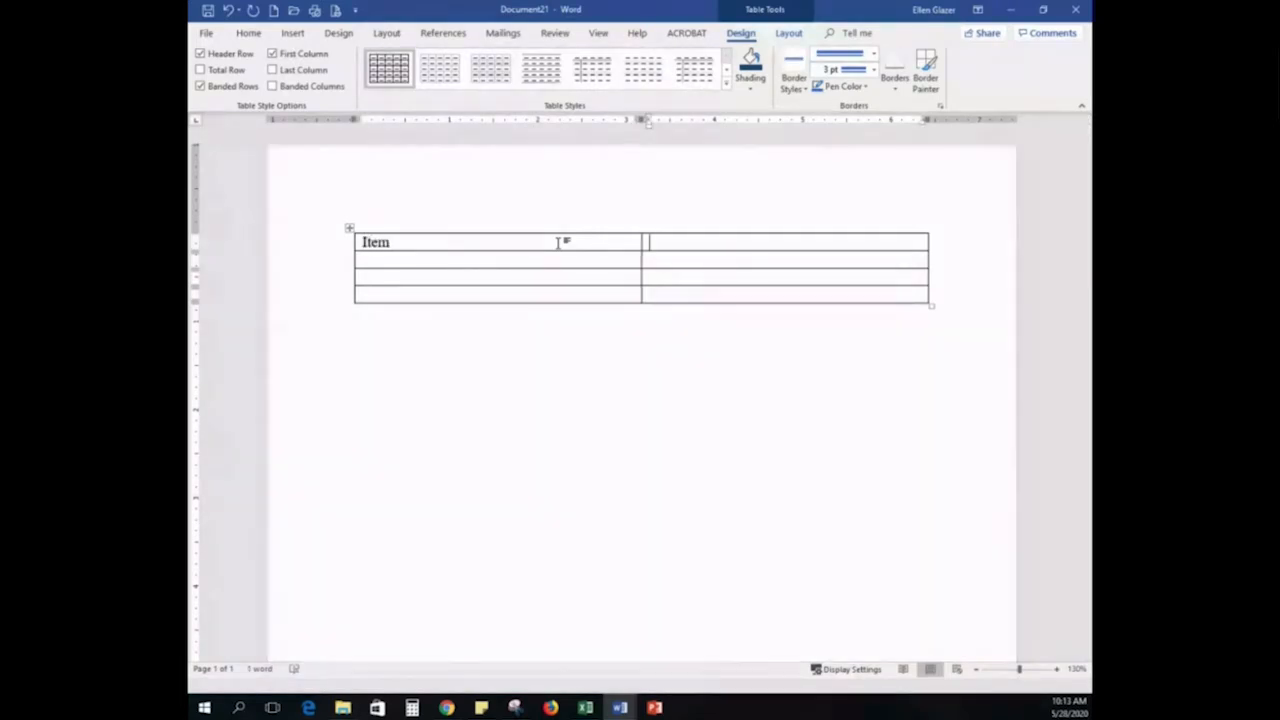
type("Cos")
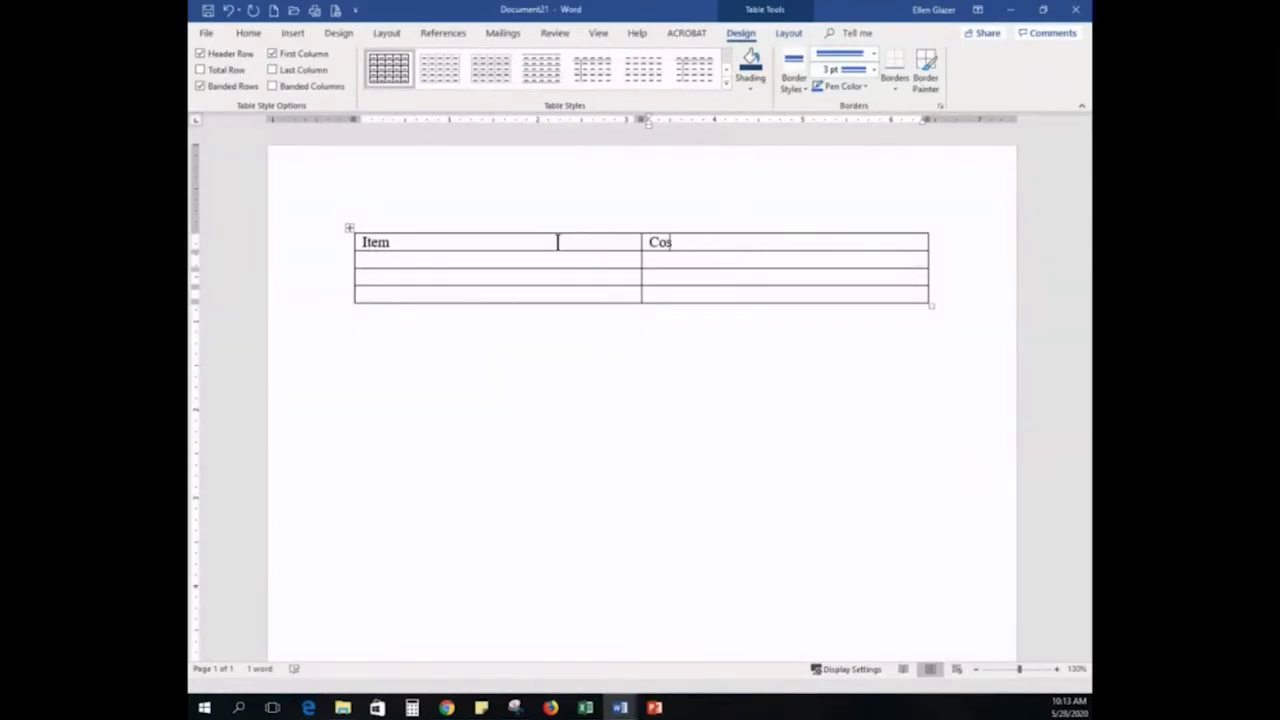
type("t")
key("Tab")
type("Computer")
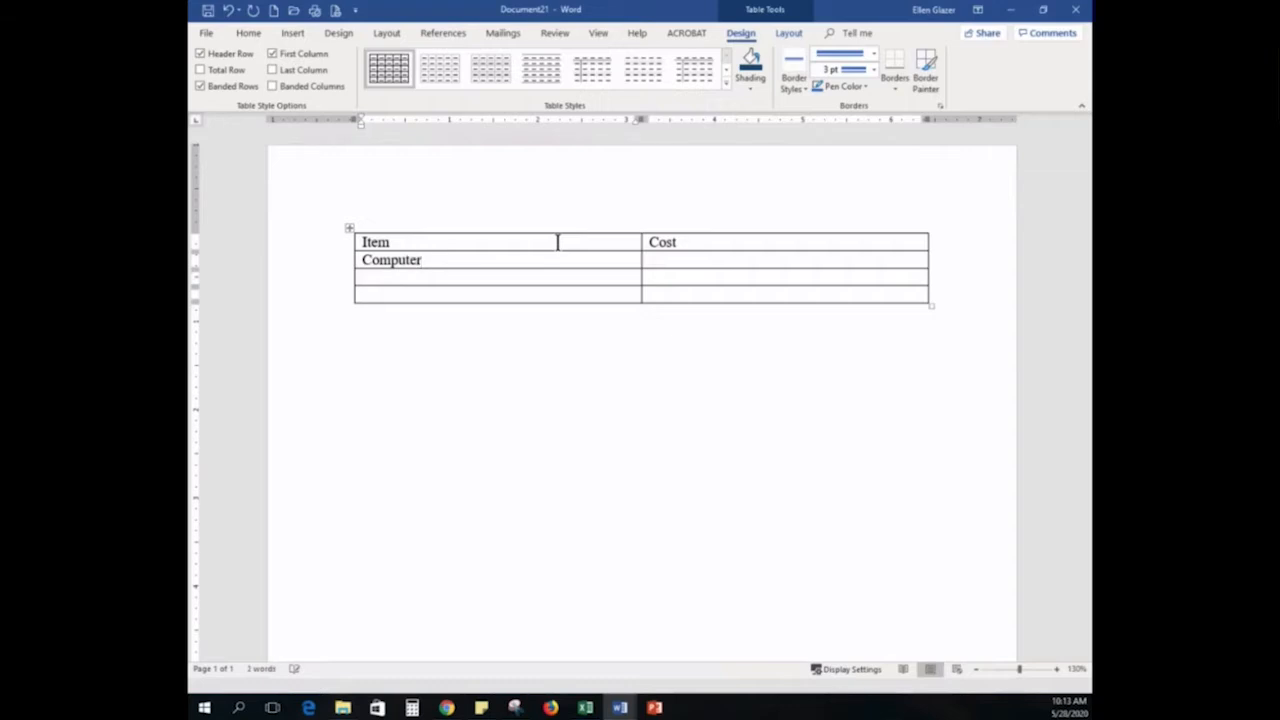
type(" hardware")
key("Tab")
type("2500")
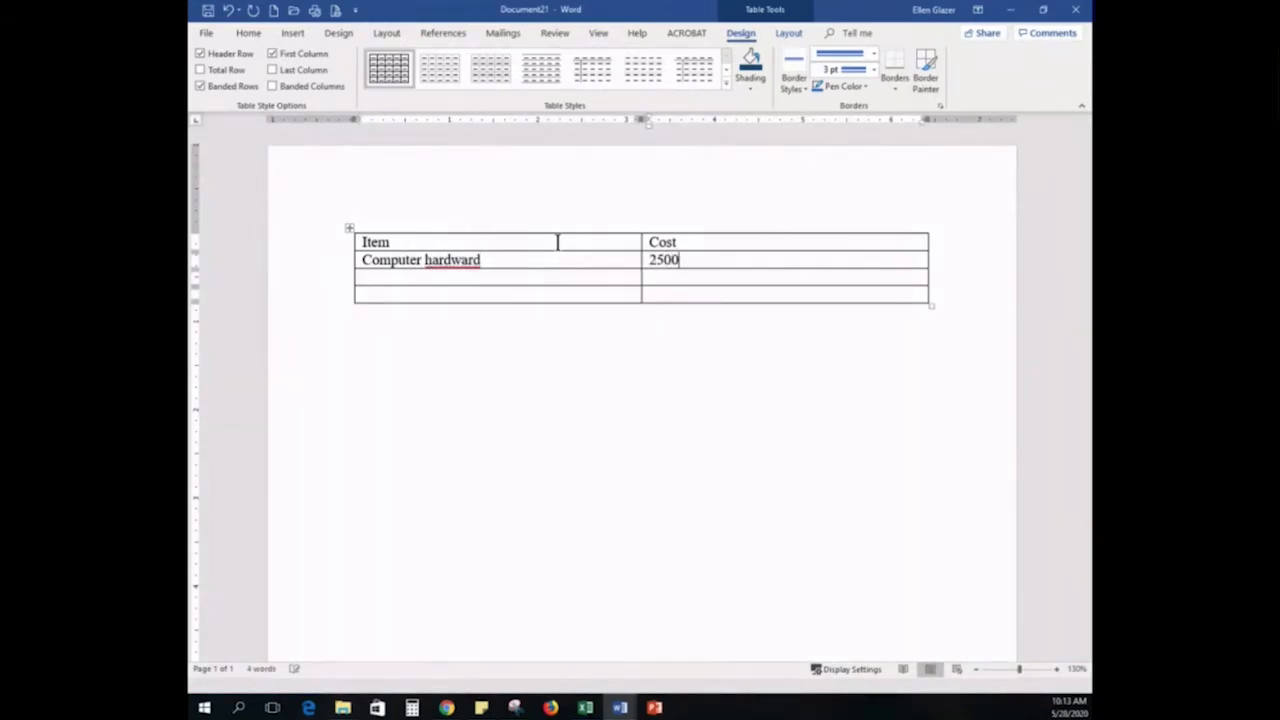
type("00")
key("BackSpace")
key("Tab")
right_click(464, 260)
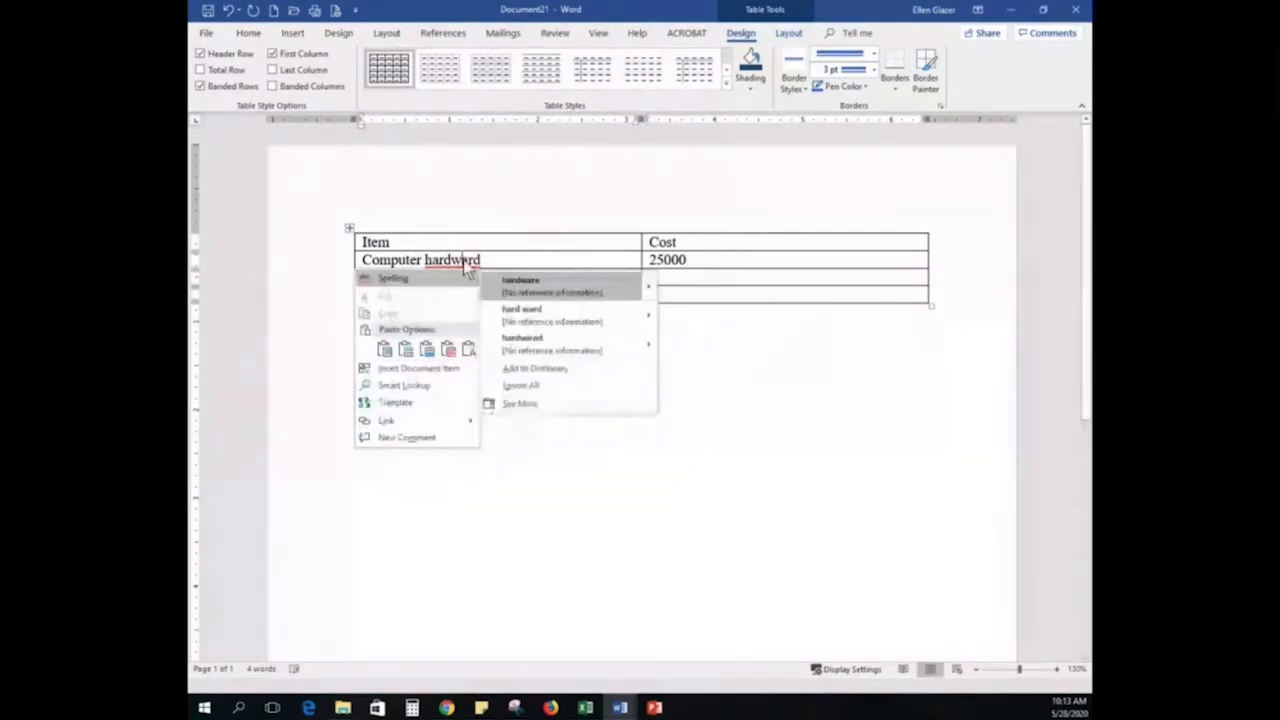
left_click(520, 285)
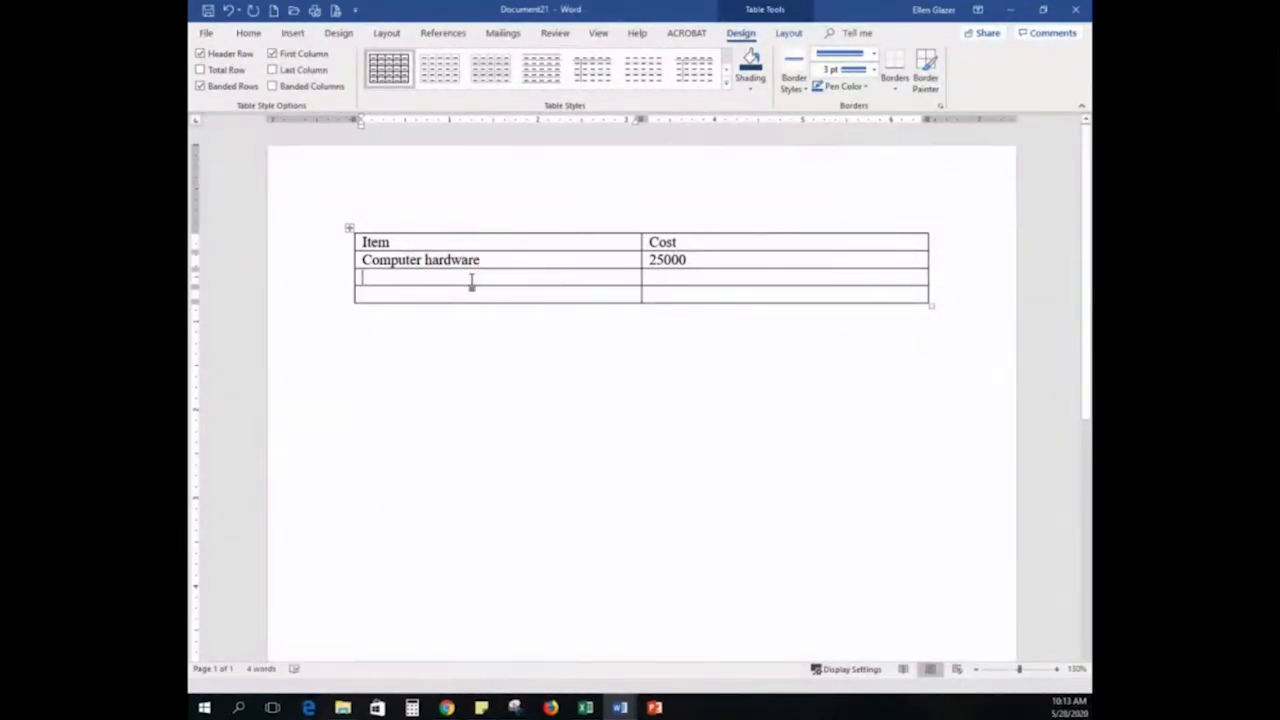
Add rows for Sound equipment at 7500 and Access points at 850
type("Sound eq")
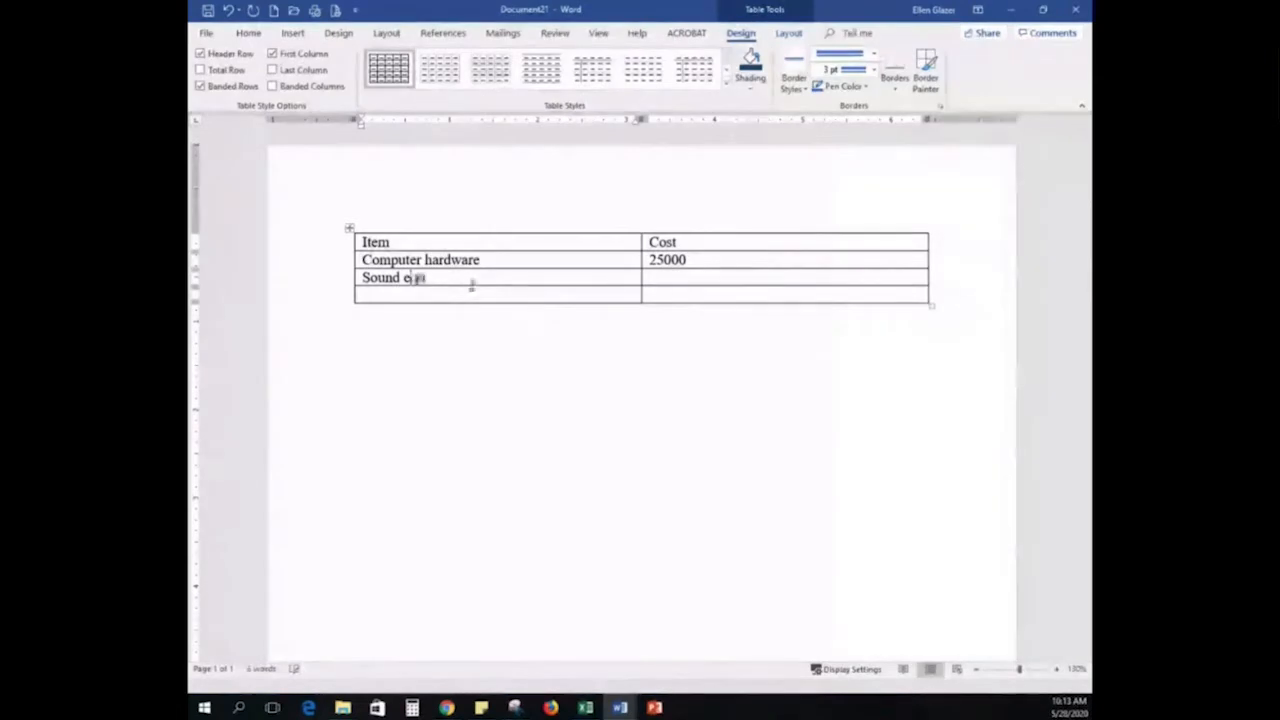
type("uipment")
key("Tab")
type("7500")
key("Tab")
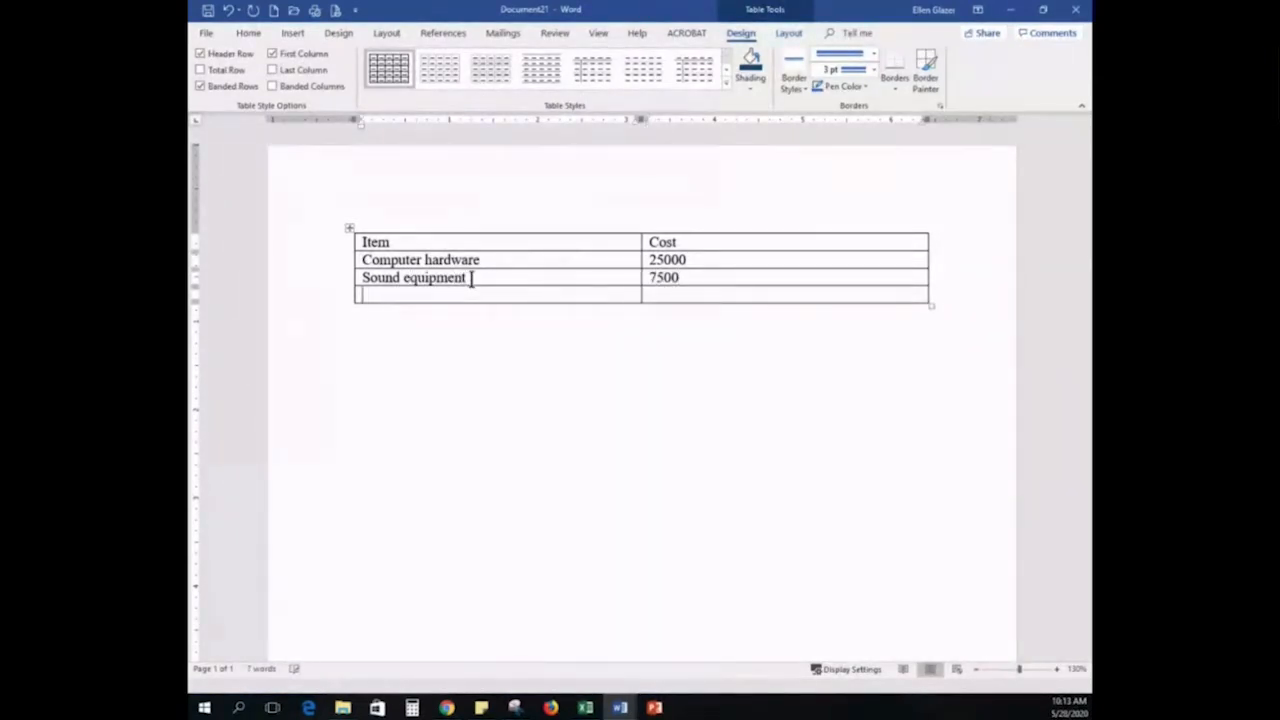
type("Access points")
key("Tab")
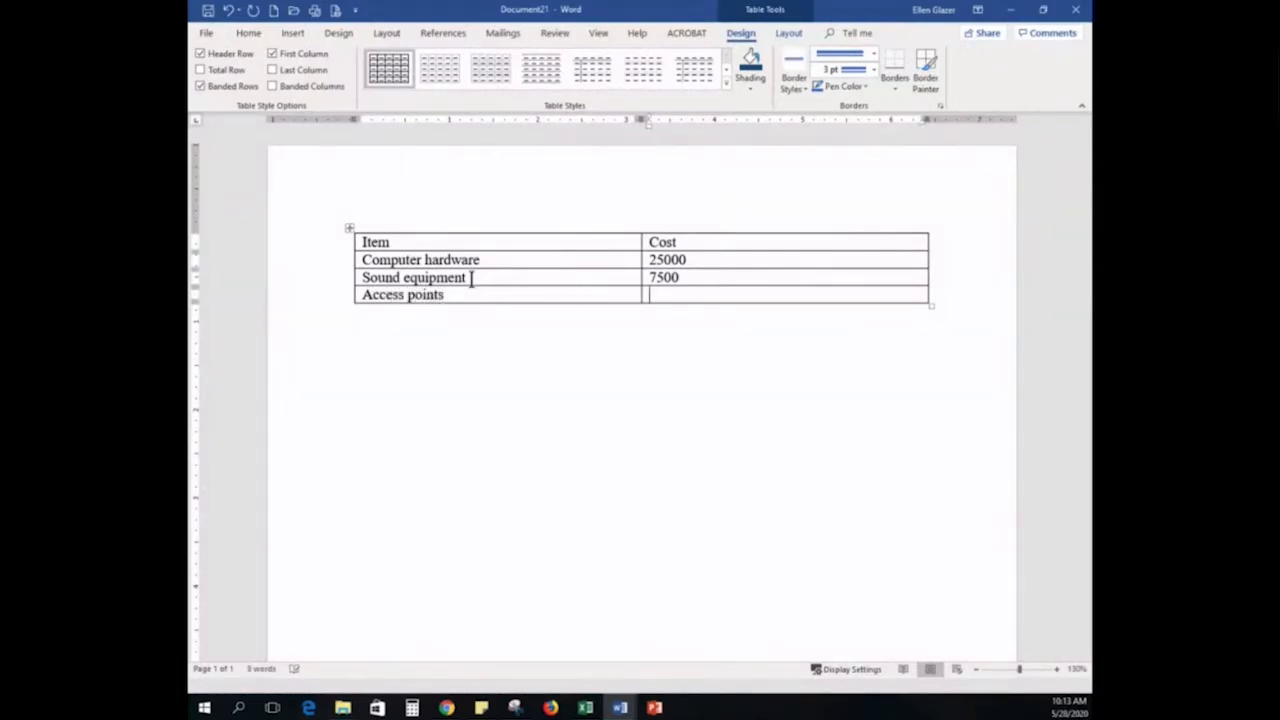
type("850")
key("alt+Tab")
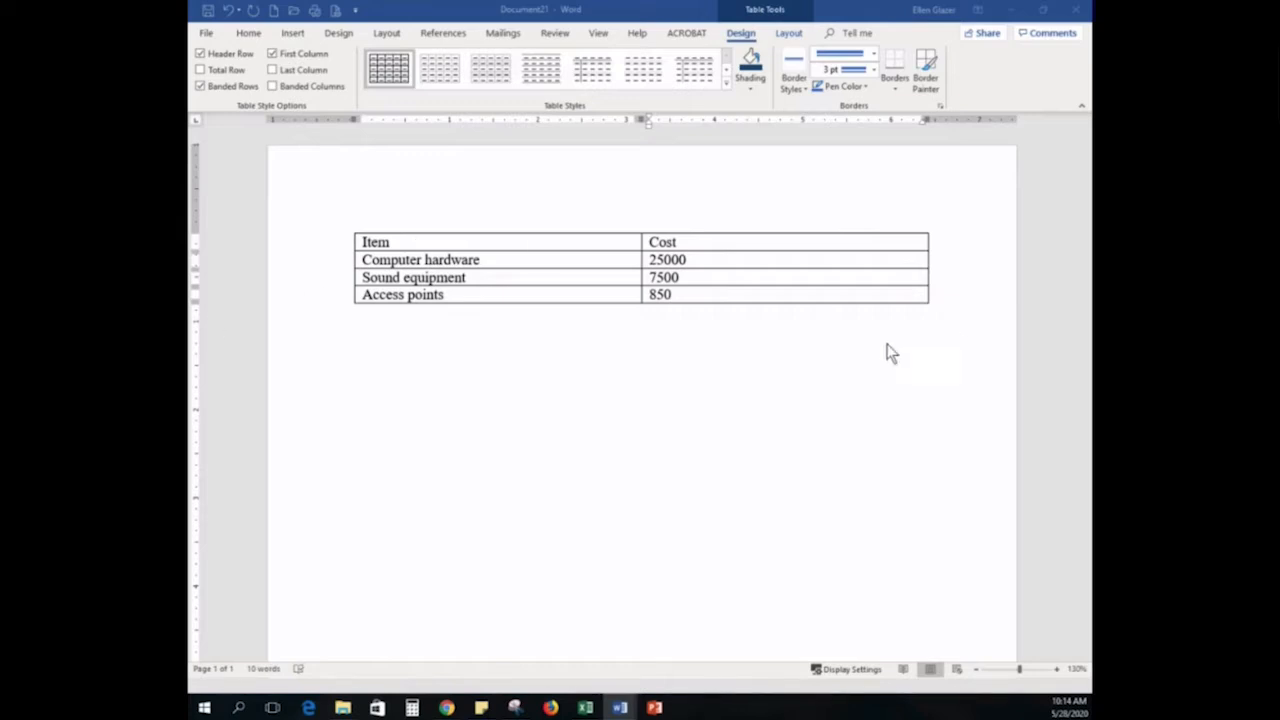
left_click(678, 296)
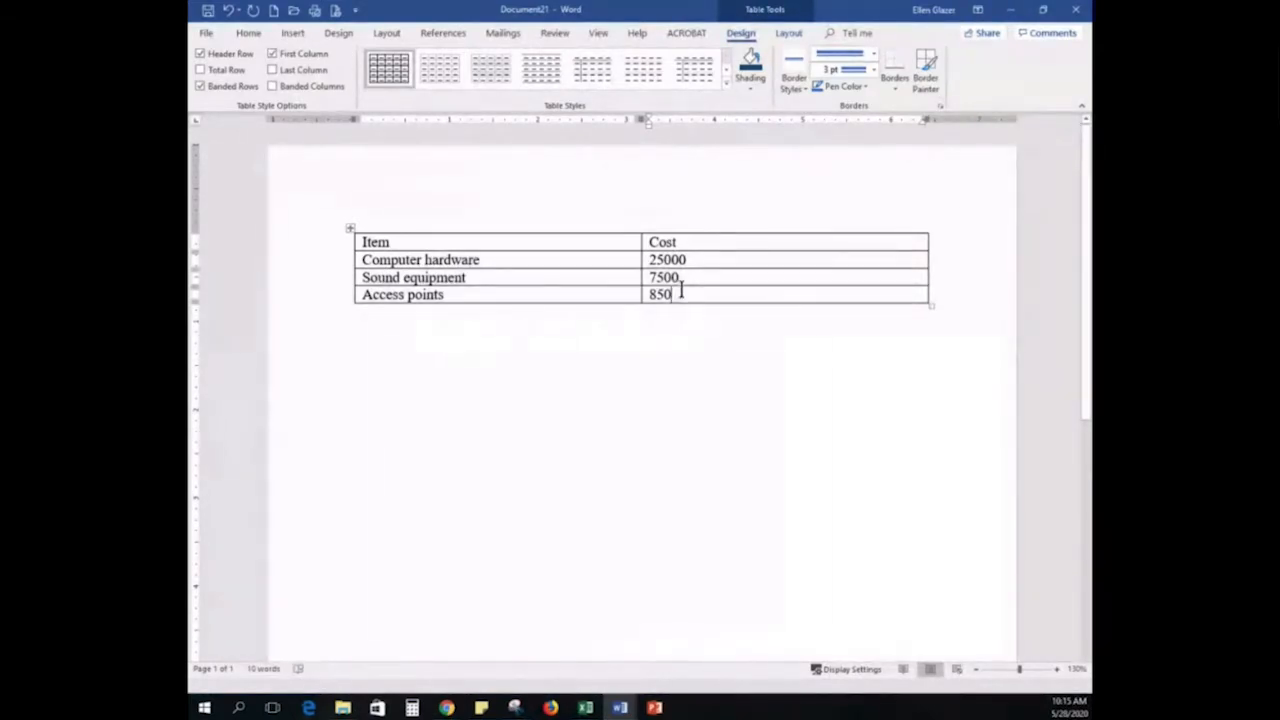
Add a new last row reading Server with a cost of 15000
key("Tab")
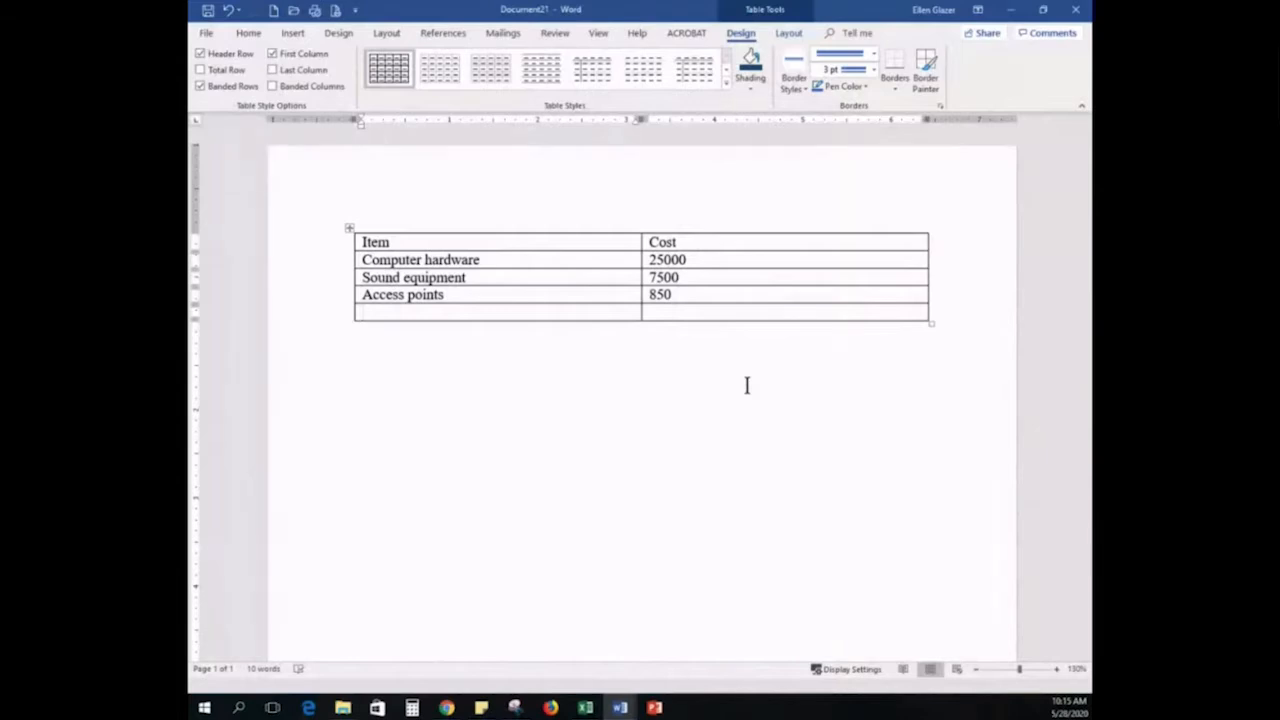
type("Server")
key("Tab")
type("15000")
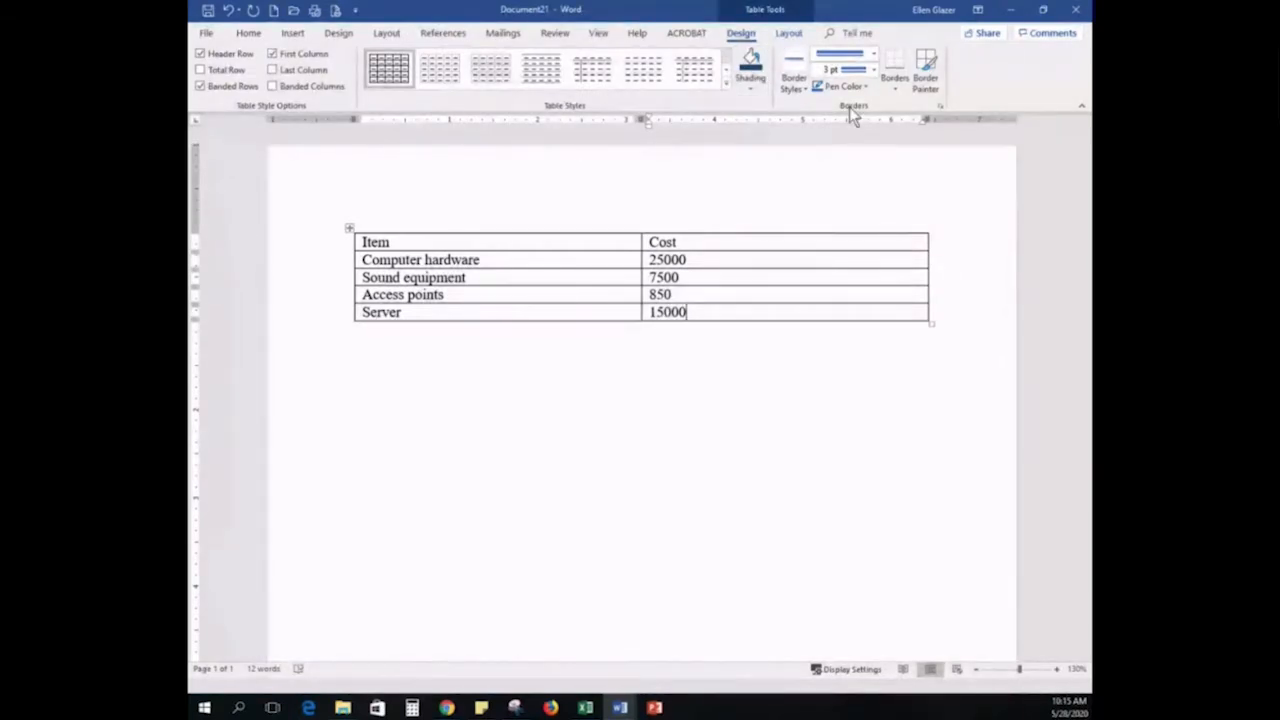
Show the Table Tools Layout tab with the five-row table unchanged
left_click(789, 35)
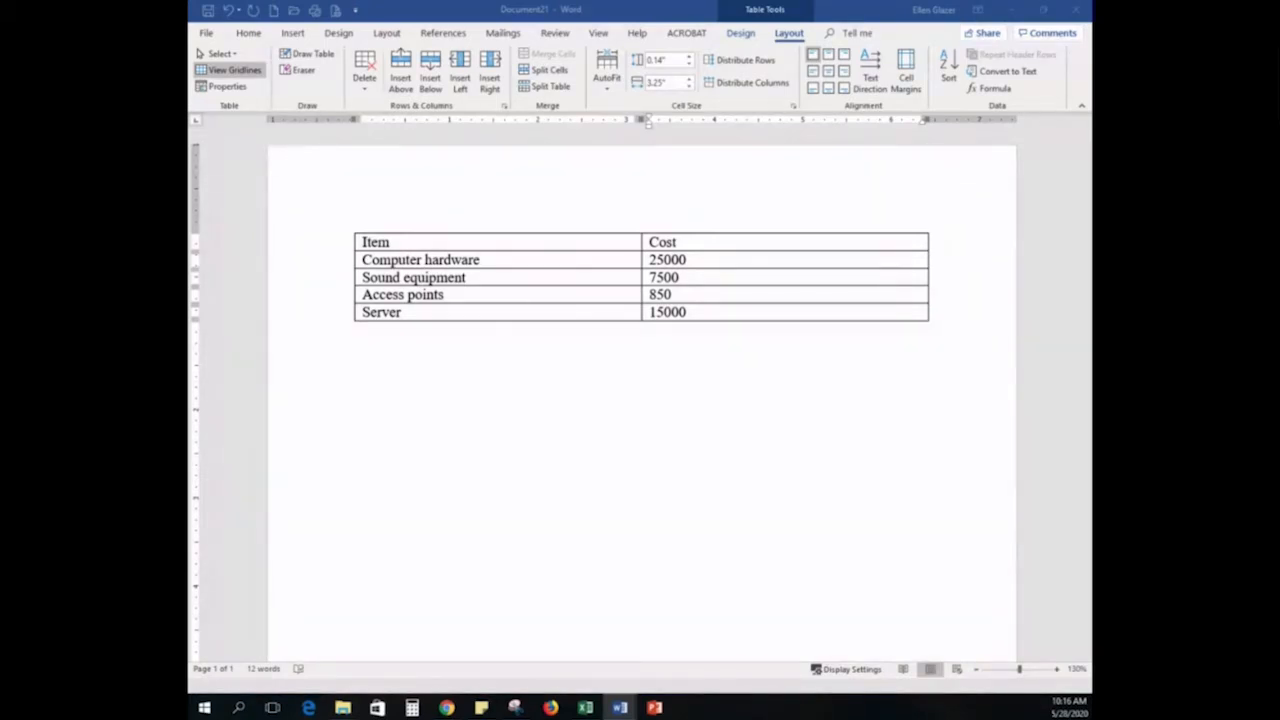
left_click(529, 238)
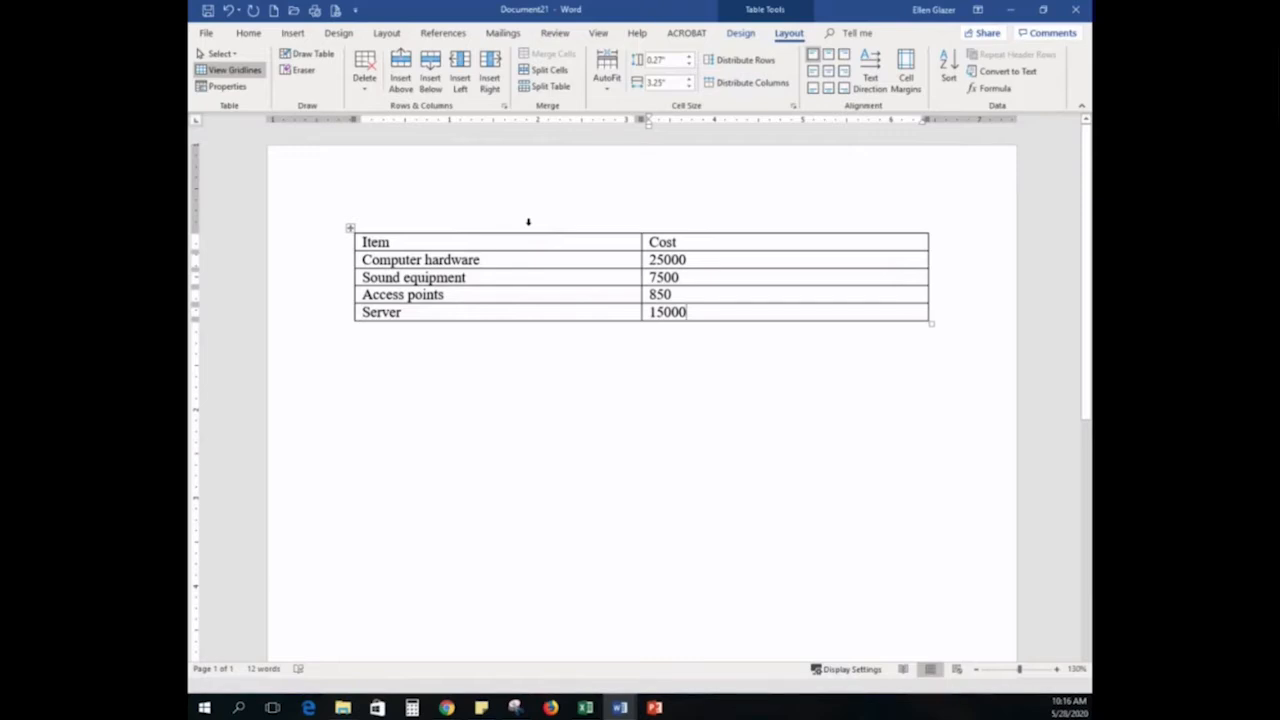
left_click(528, 221)
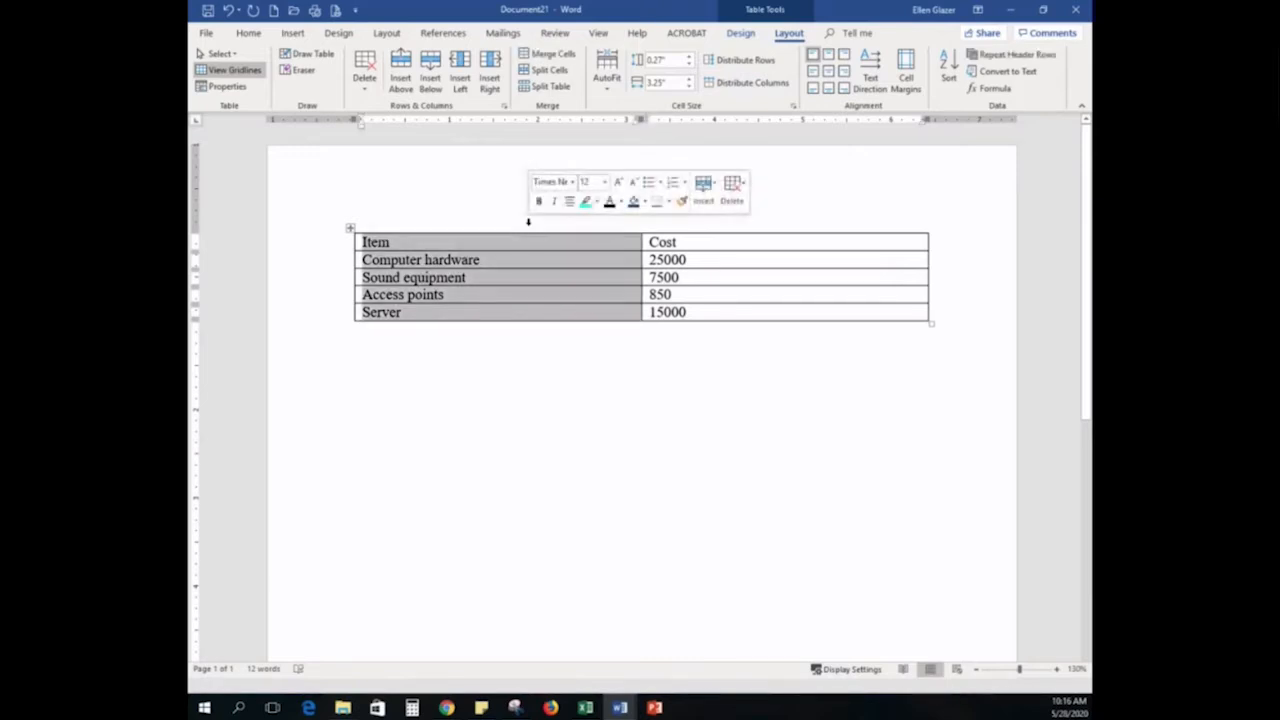
left_click(727, 225)
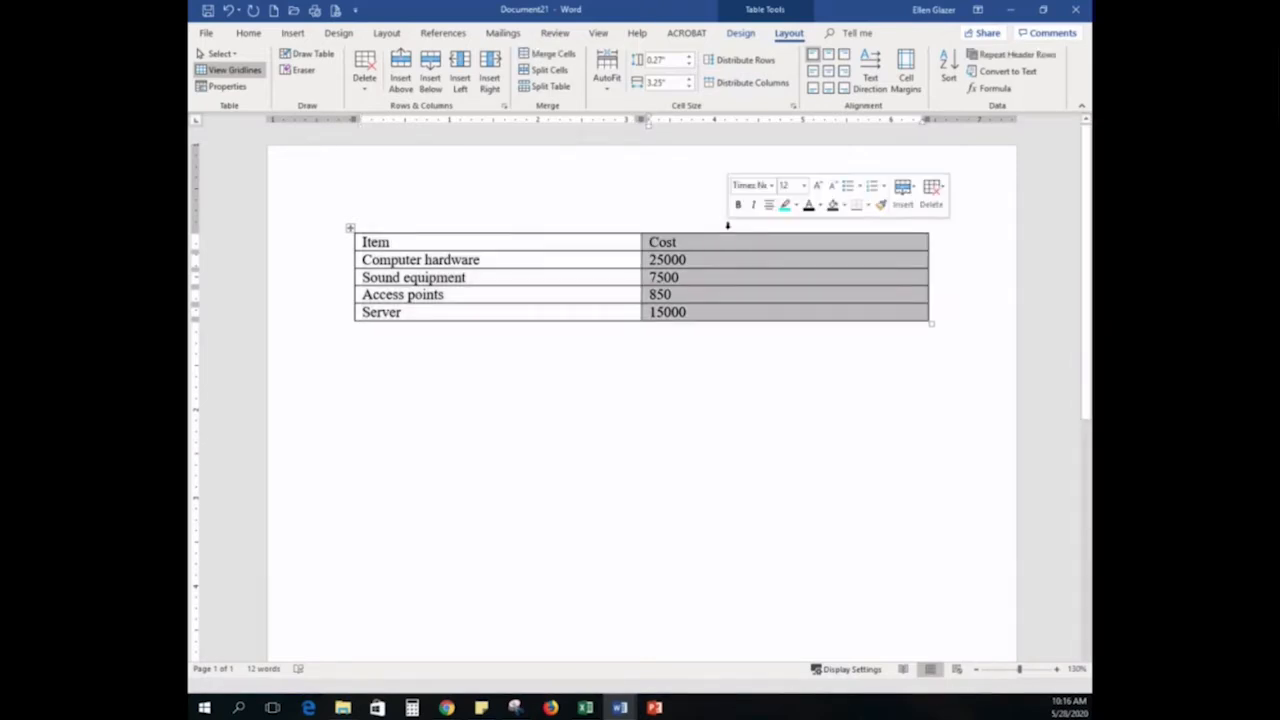
left_click(298, 266)
left_click(297, 281)
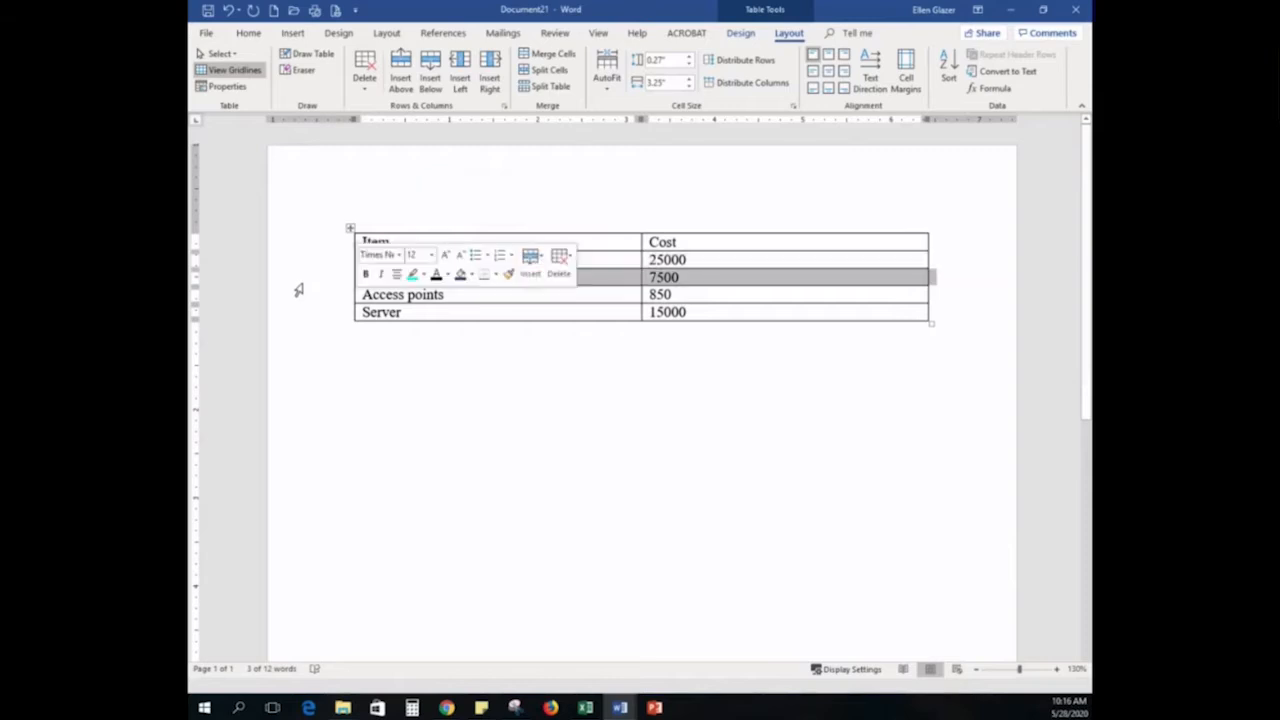
left_click(292, 297)
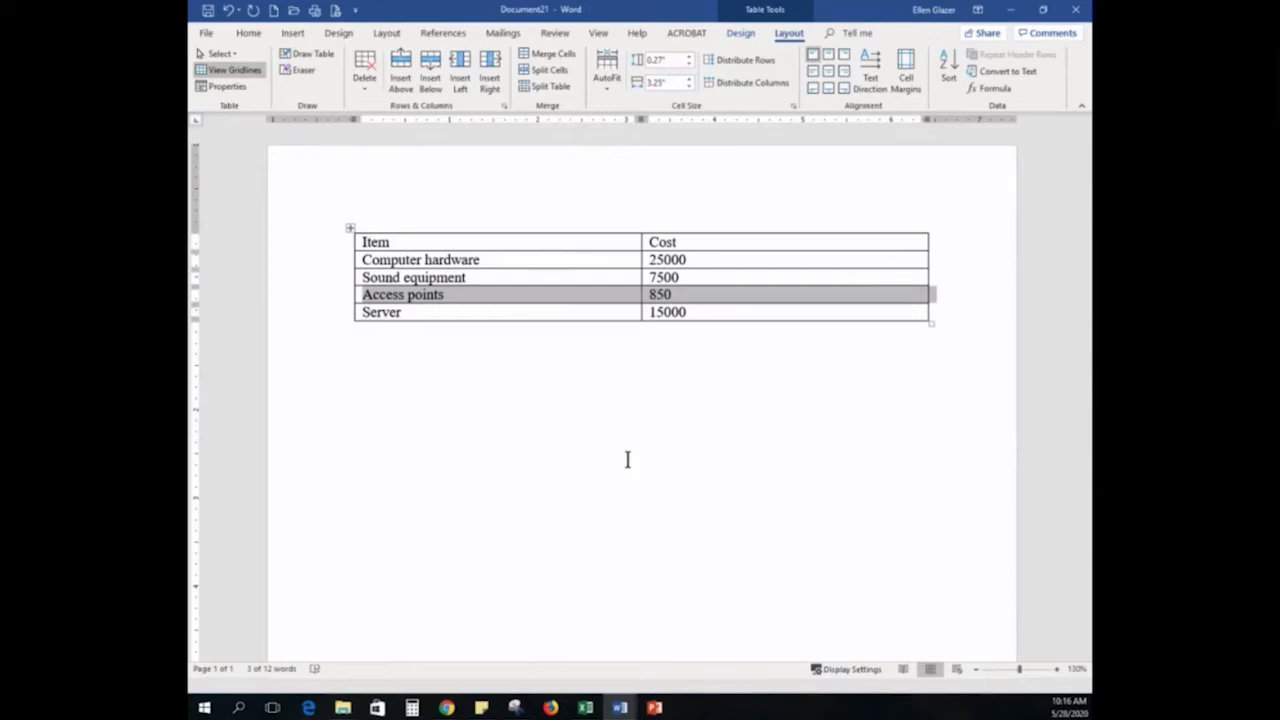
mouse_move(342, 314)
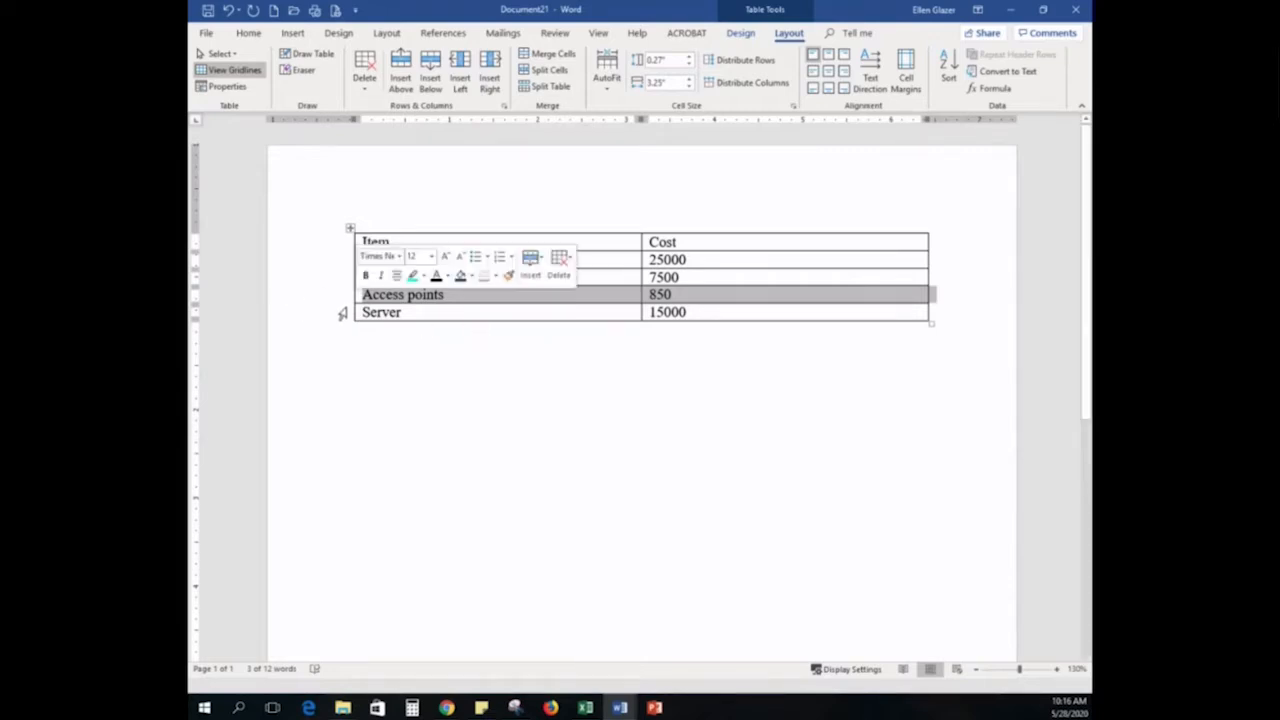
left_click_drag(385, 300, 713, 312)
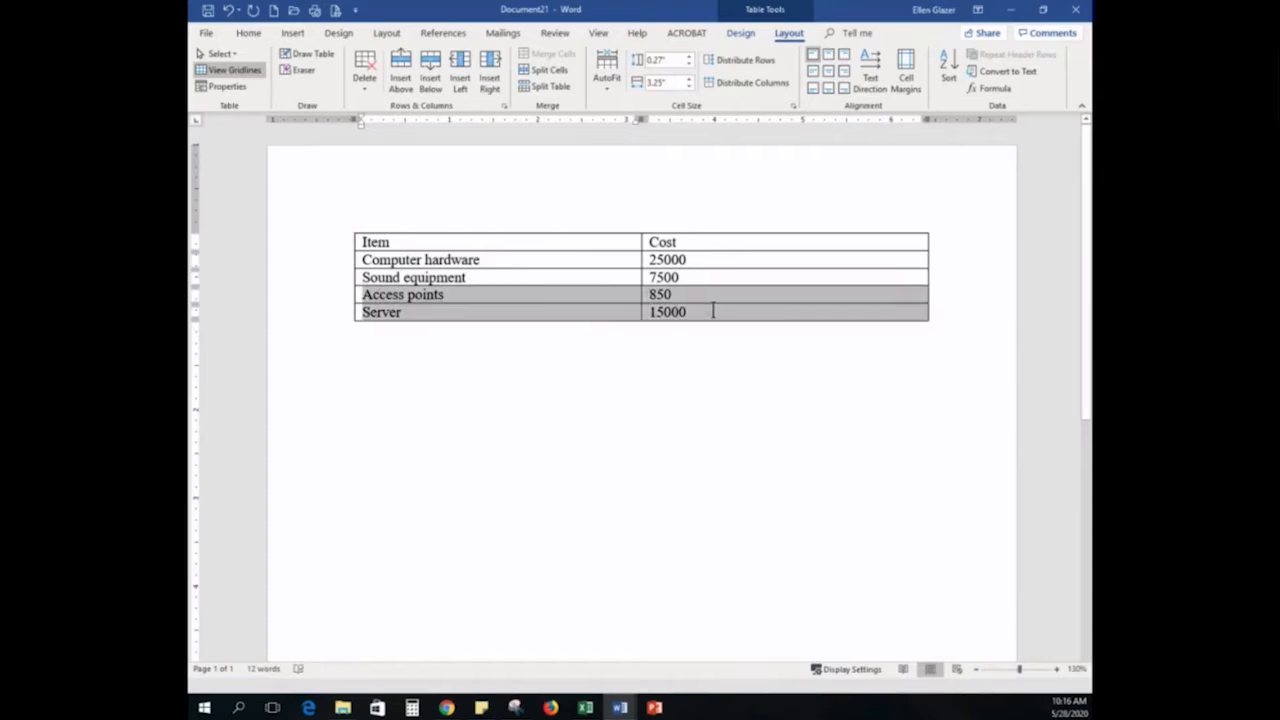
left_click(281, 305)
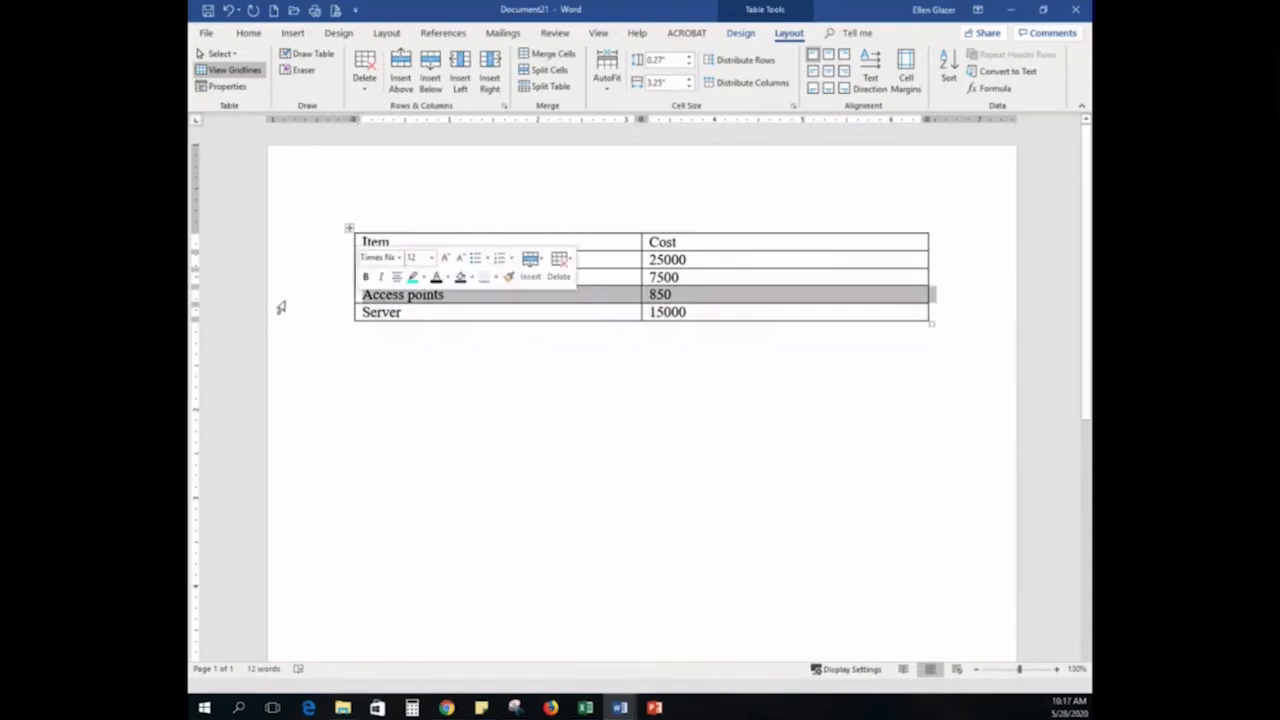
left_click(285, 284)
left_click(295, 253)
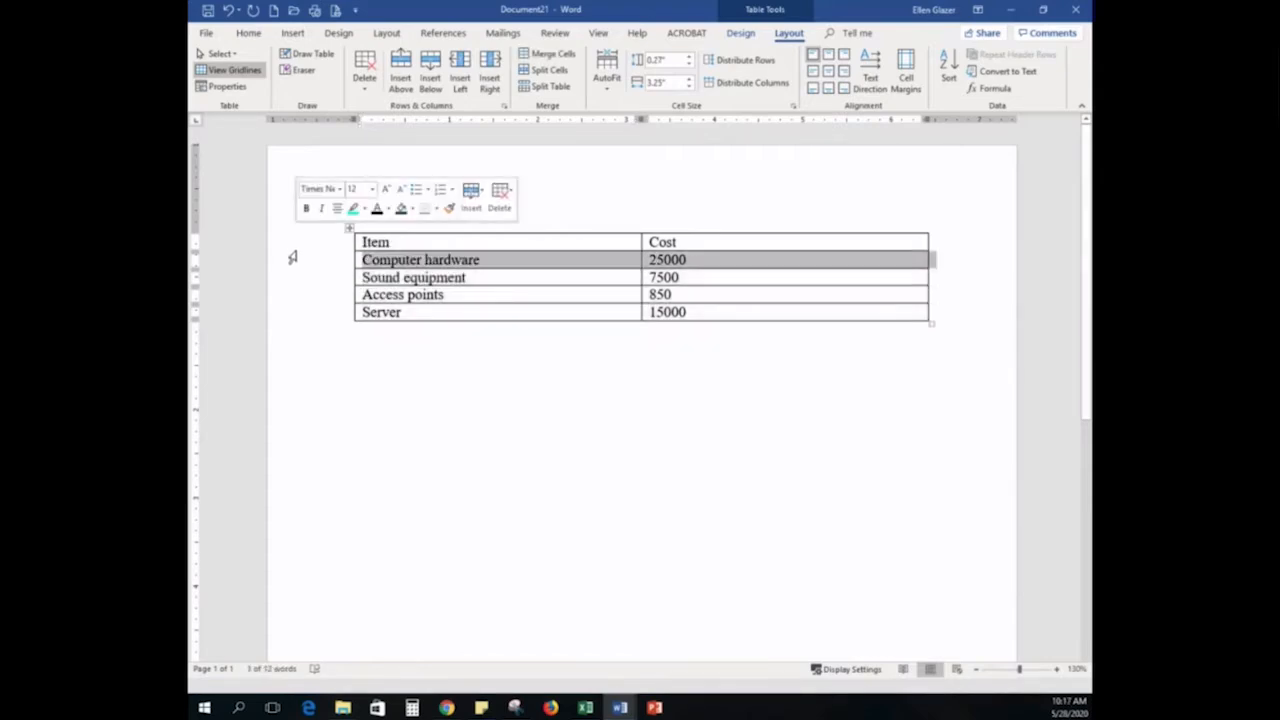
left_click(531, 216)
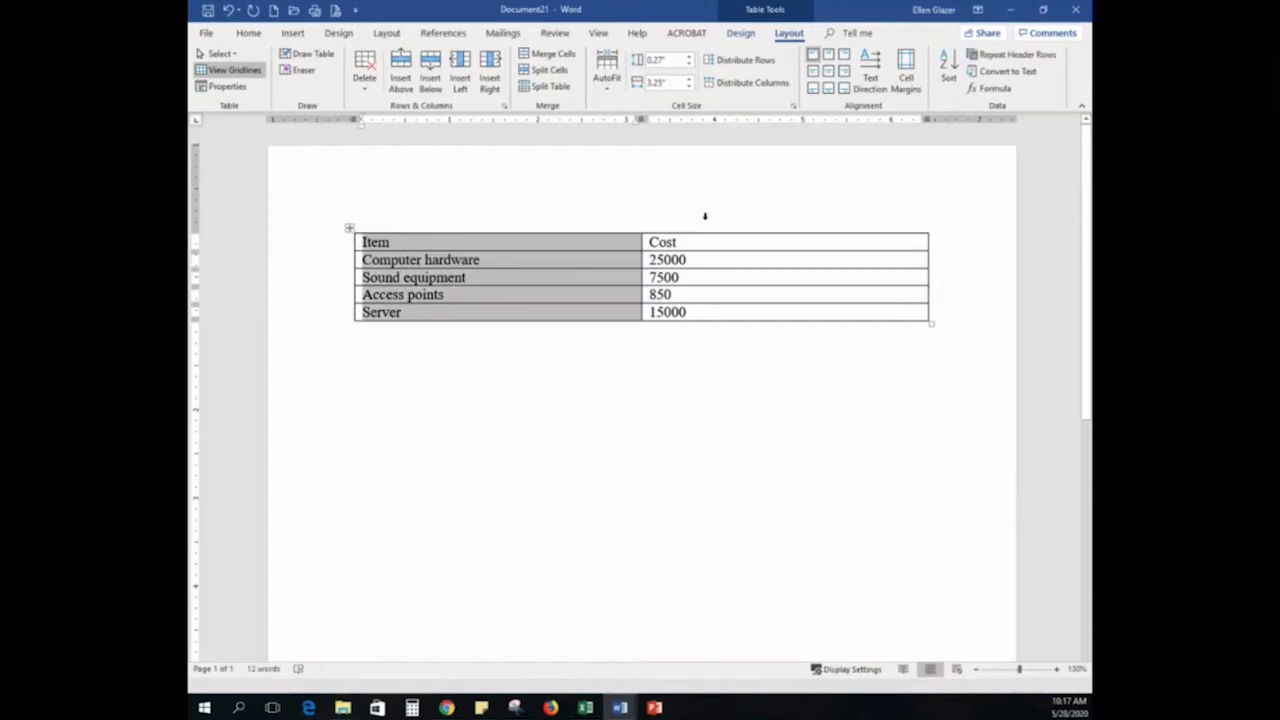
left_click(704, 216)
left_click(517, 363)
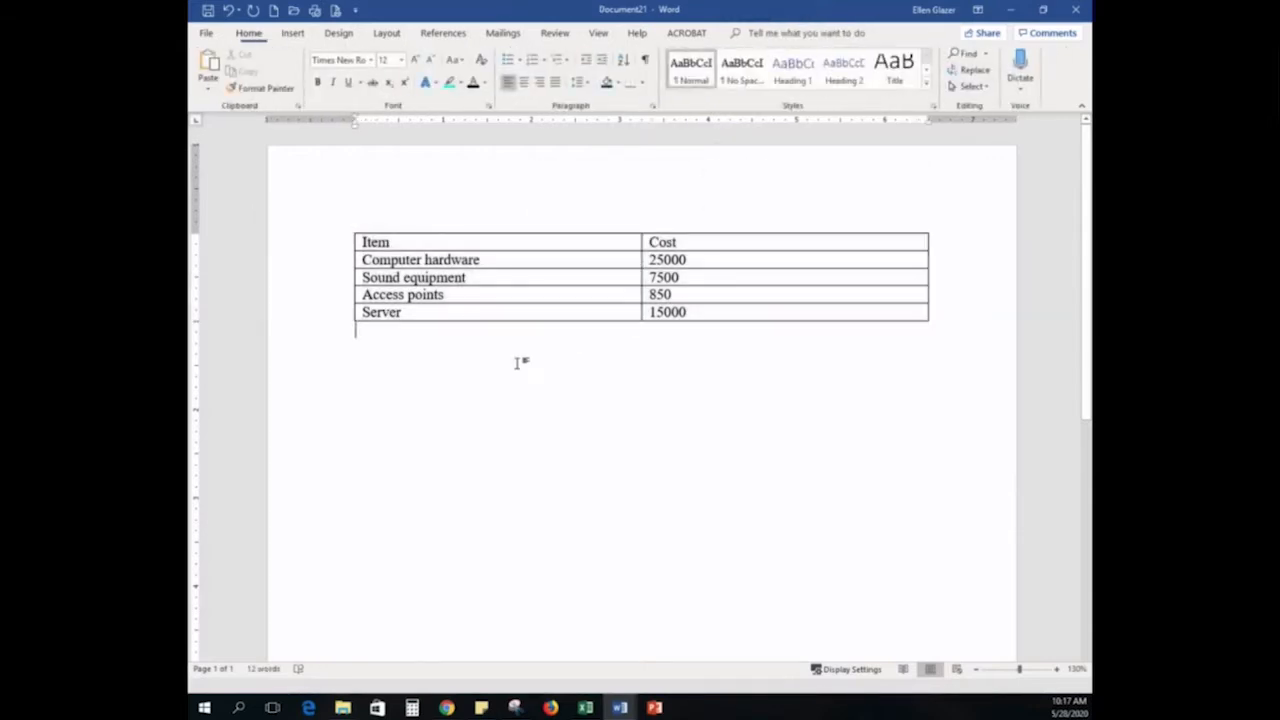
left_click(511, 297)
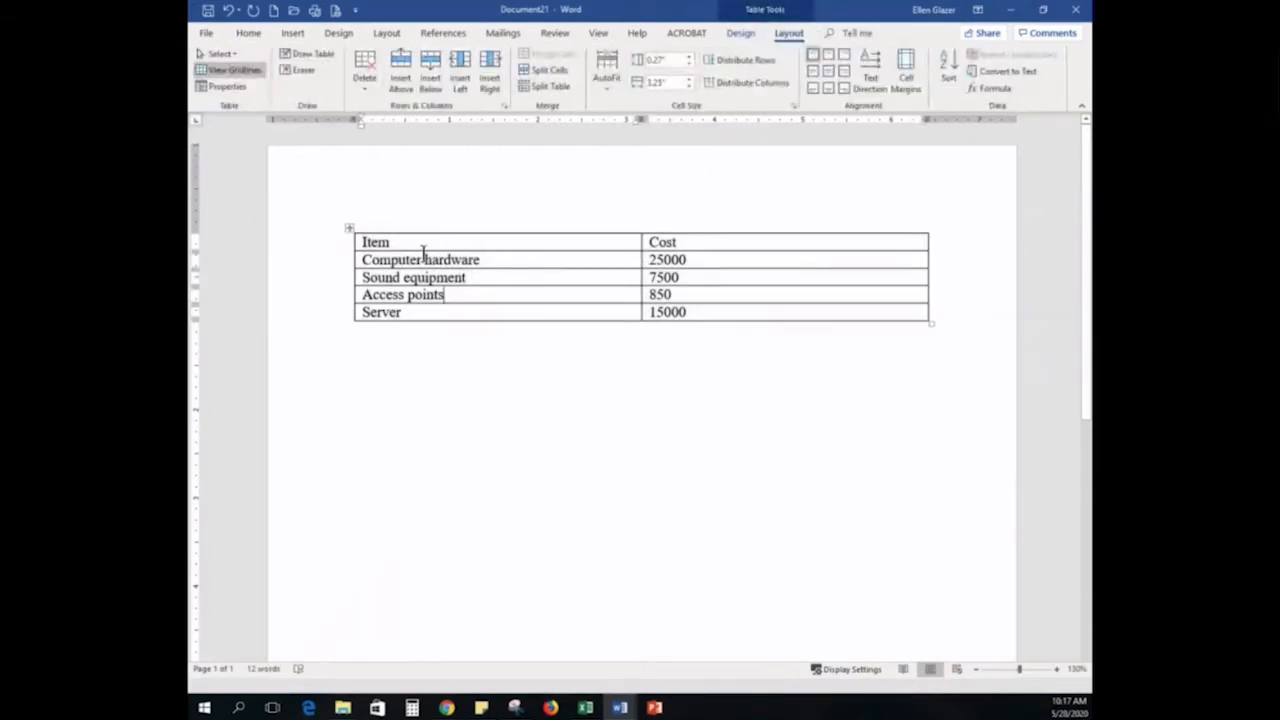
left_click(350, 227)
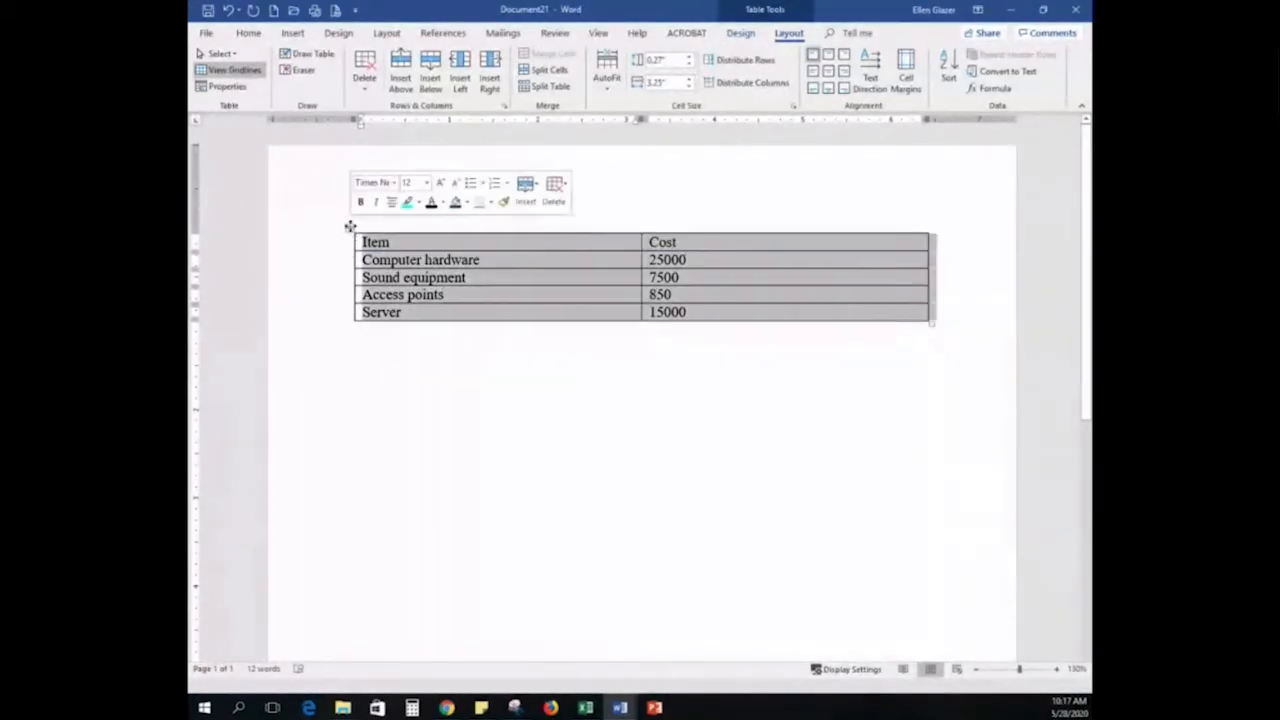
left_click(455, 449)
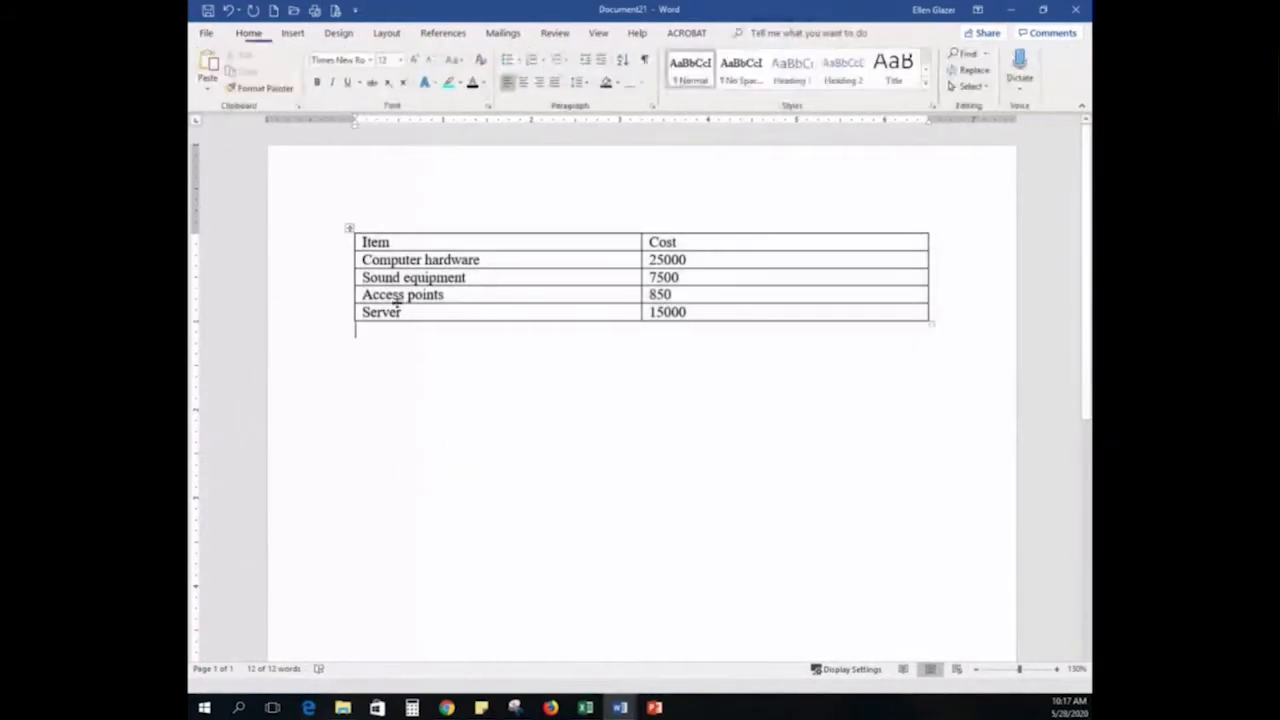
left_click(290, 244)
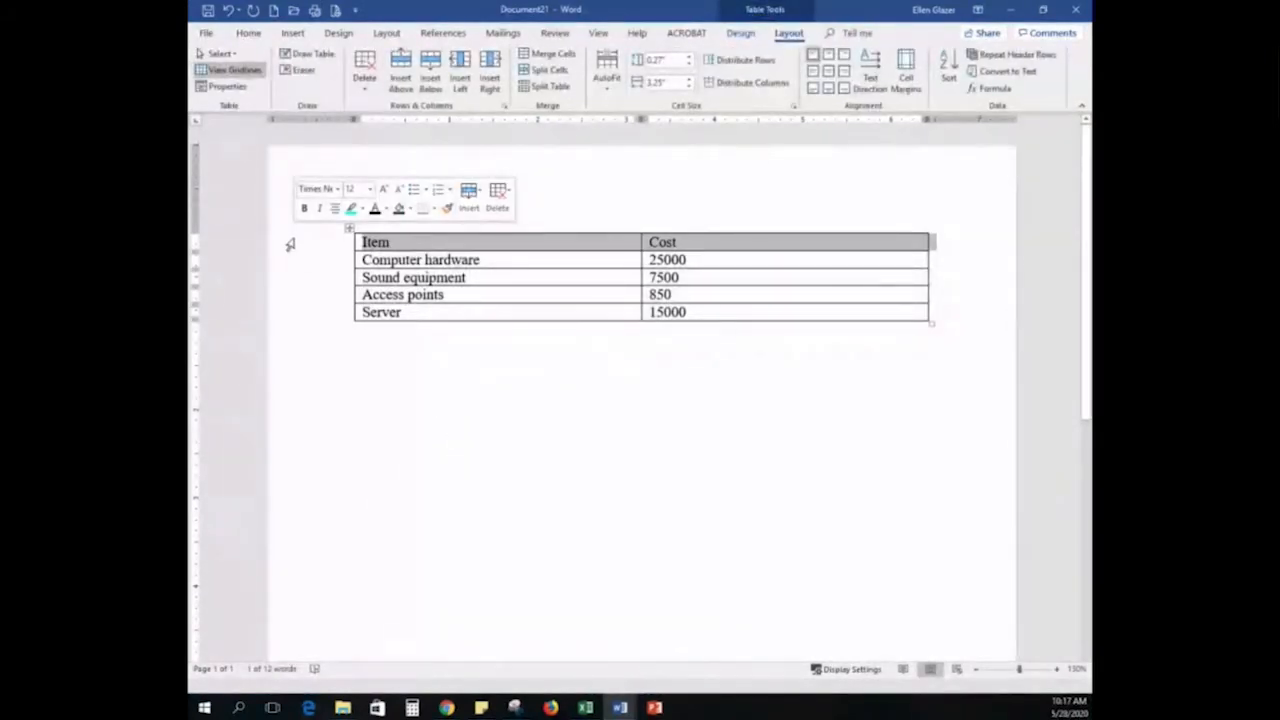
Bold the Item and Cost header labels from the Home tab
left_click(256, 36)
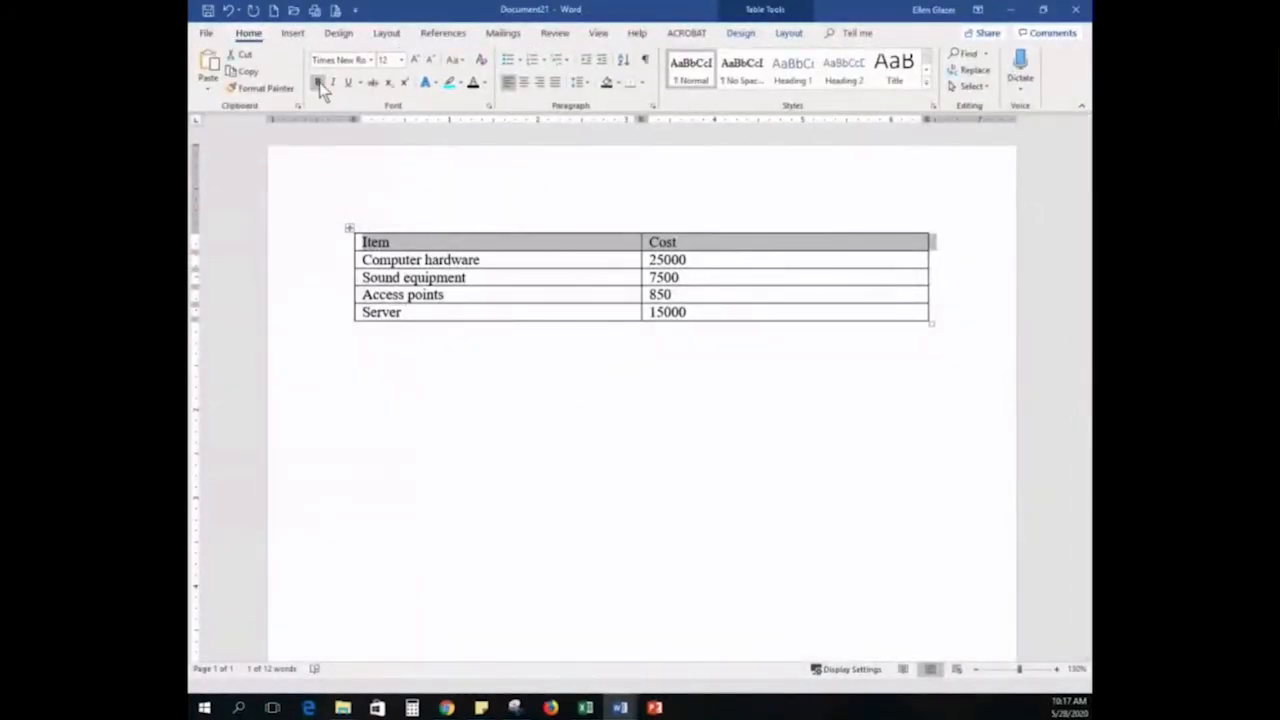
left_click(319, 83)
left_click(445, 262)
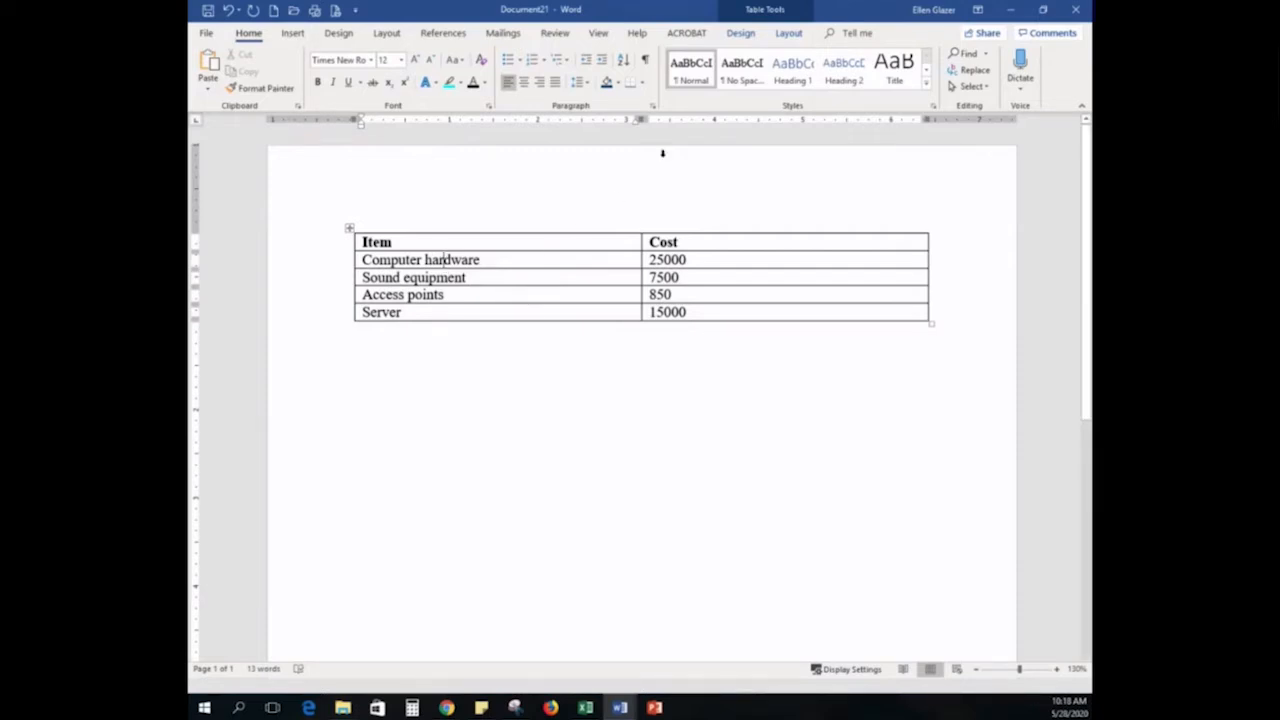
Sort the table rows by Item as text in ascending order
left_click(760, 14)
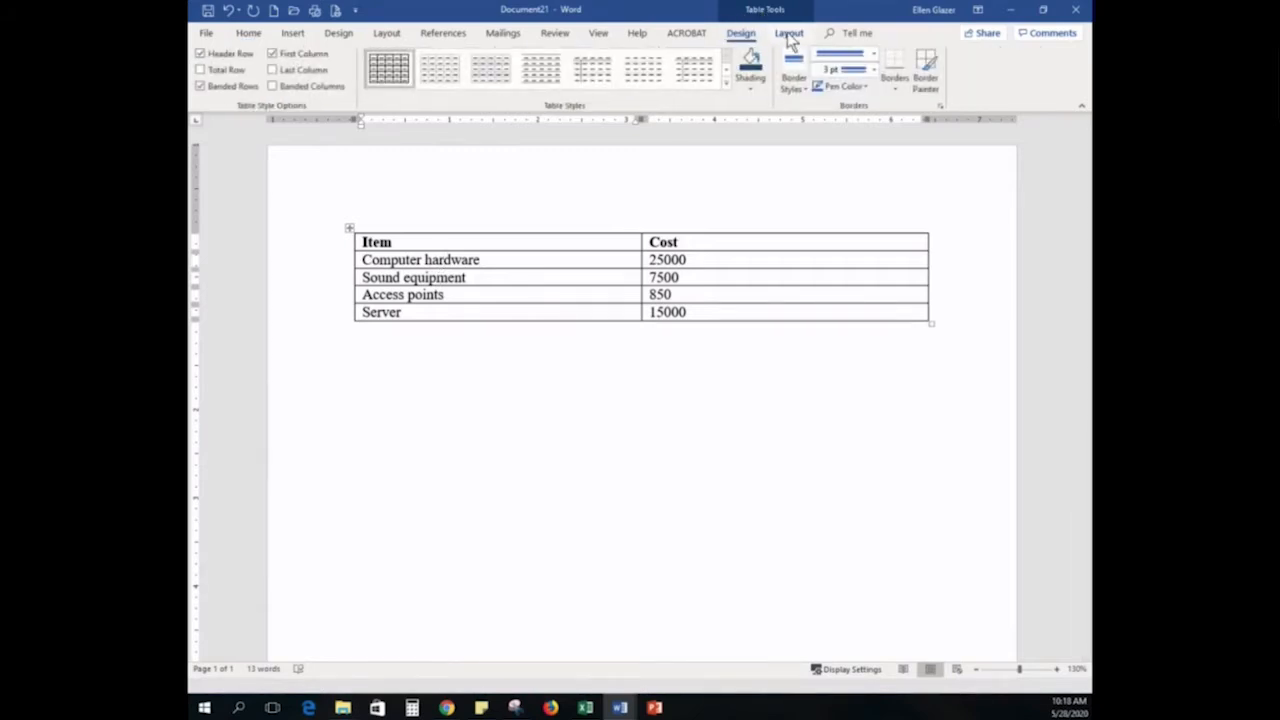
left_click(789, 34)
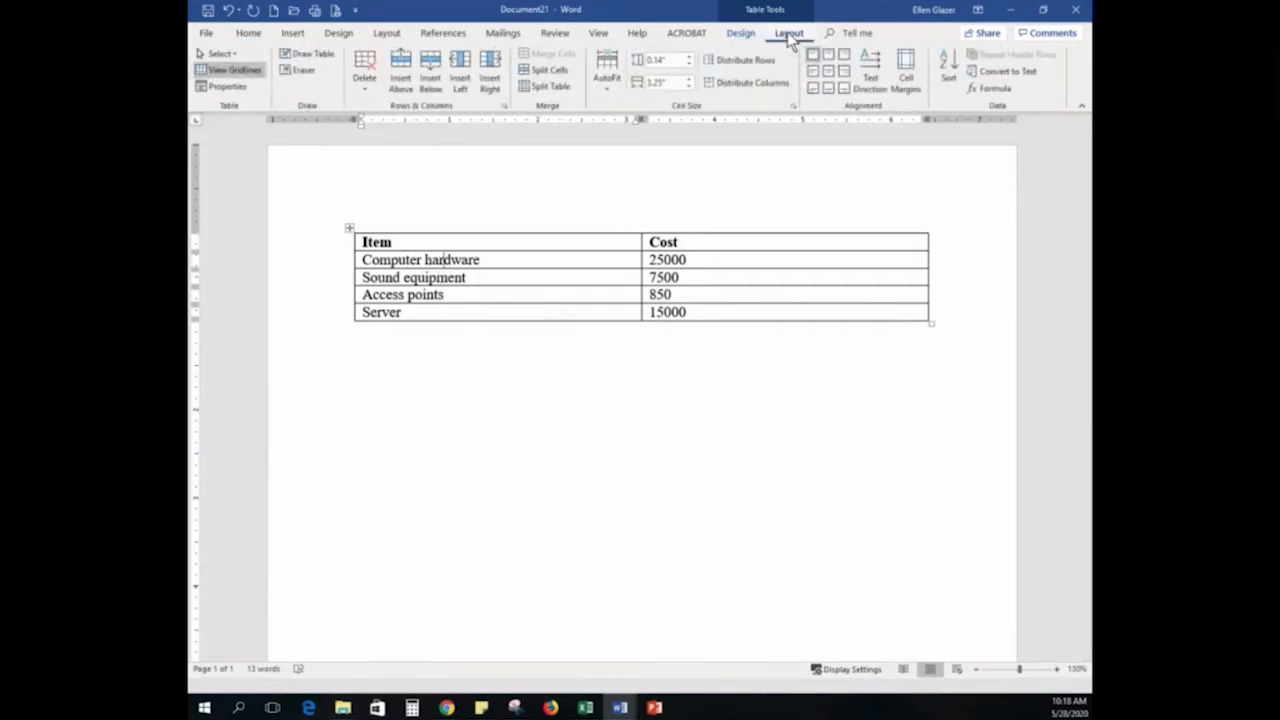
left_click(957, 84)
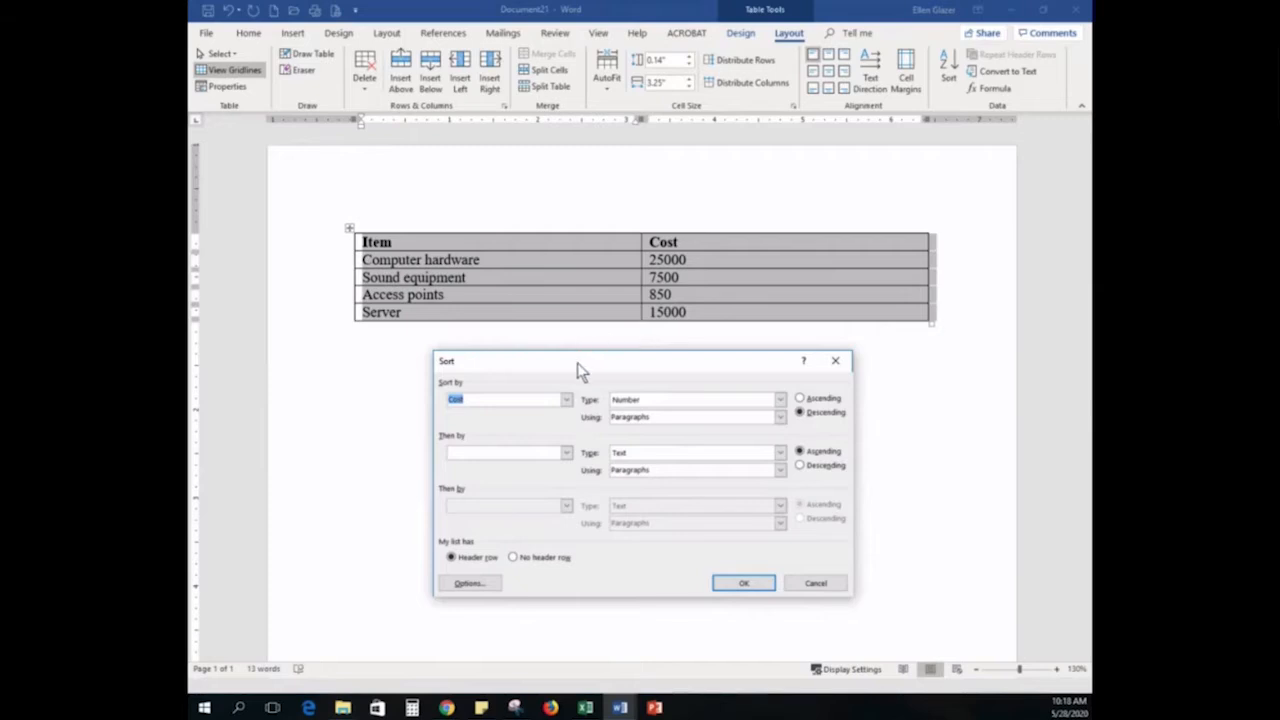
left_click_drag(576, 366, 576, 324)
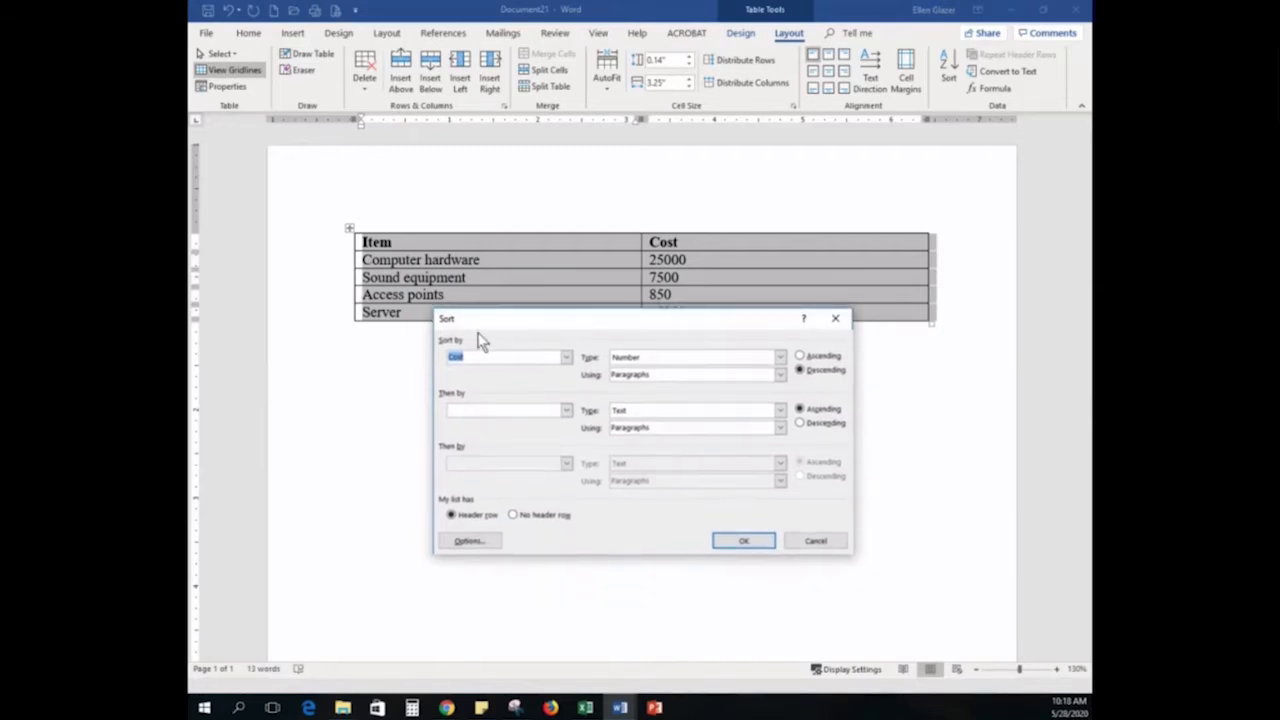
left_click(566, 358)
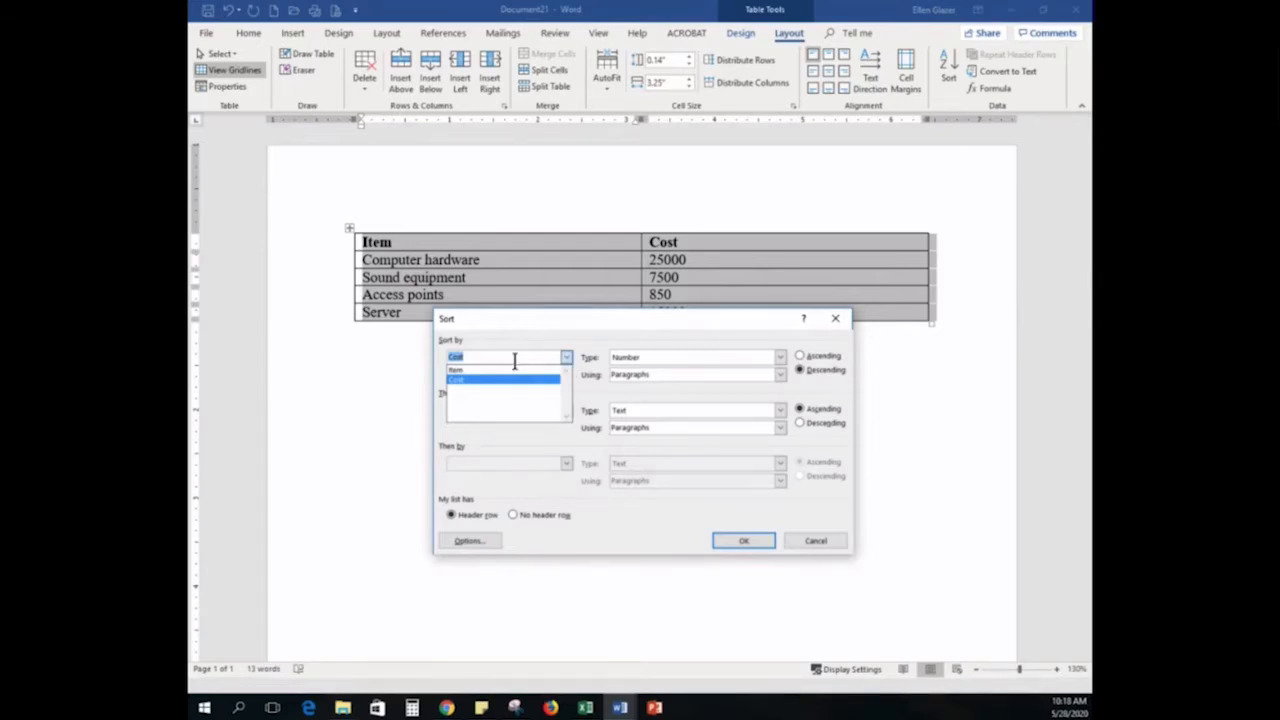
left_click(455, 373)
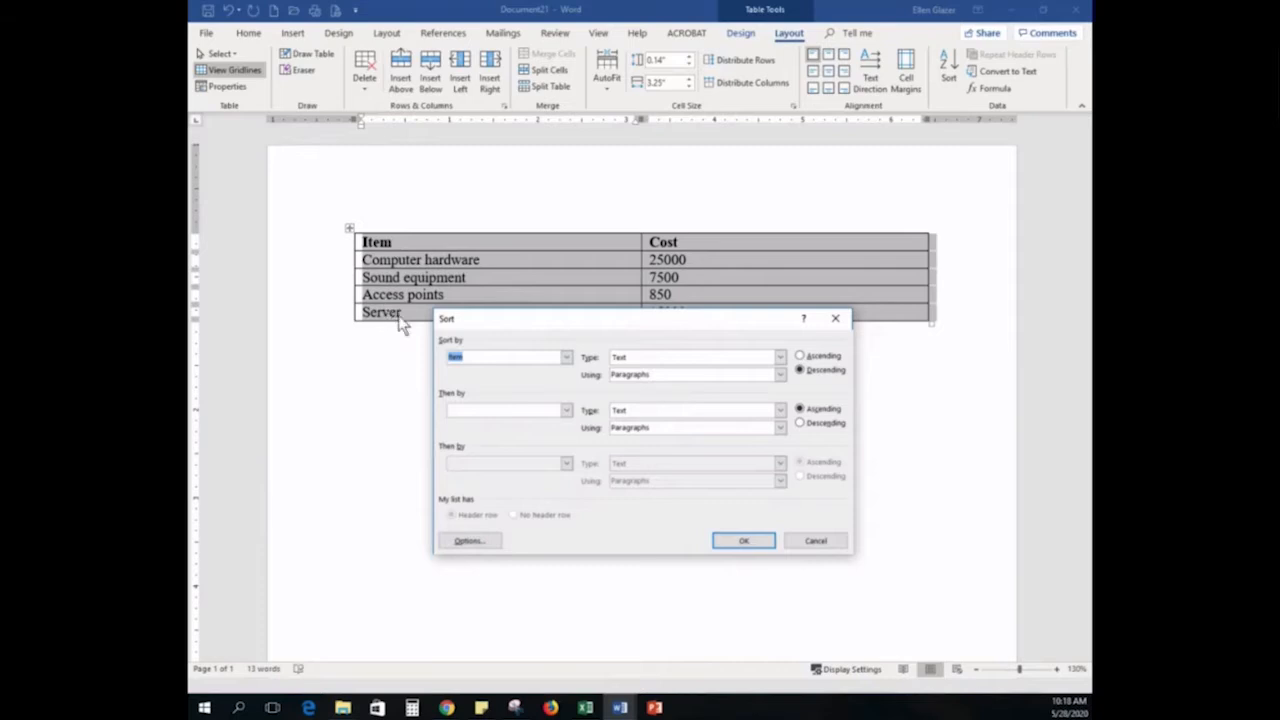
left_click(821, 358)
left_click(741, 540)
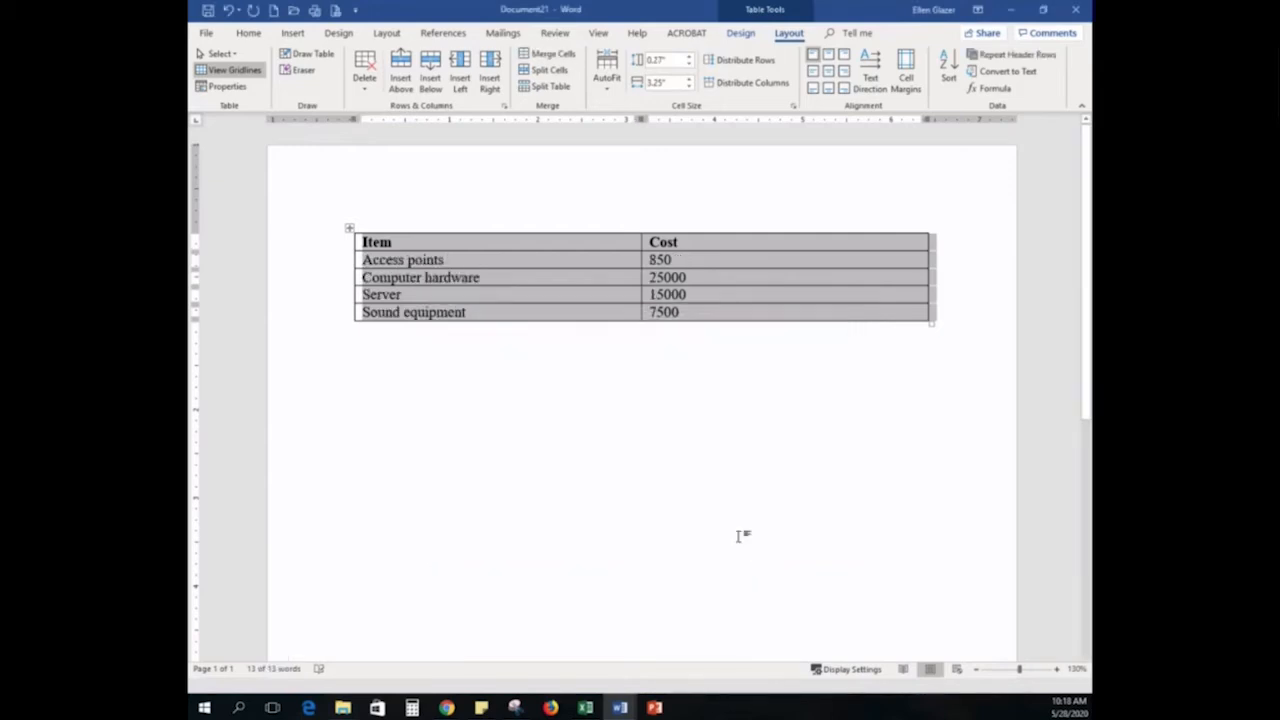
left_click(405, 260)
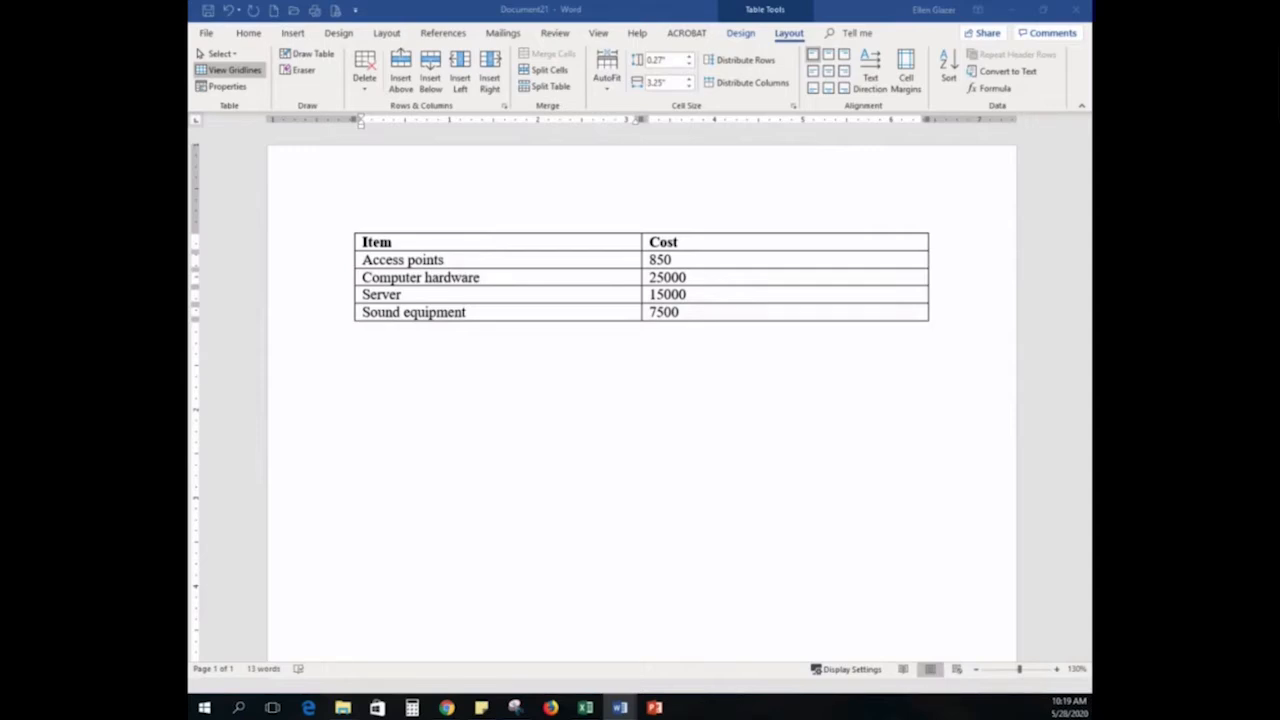
left_click(455, 259)
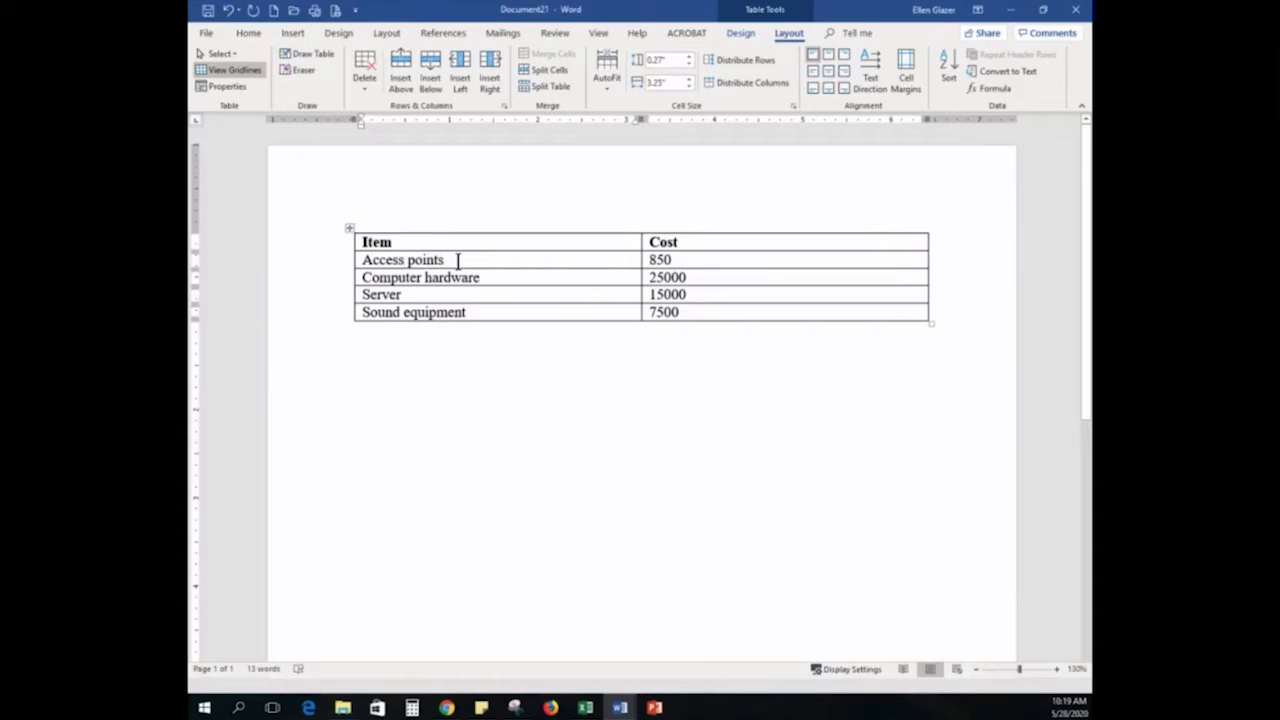
left_click(951, 78)
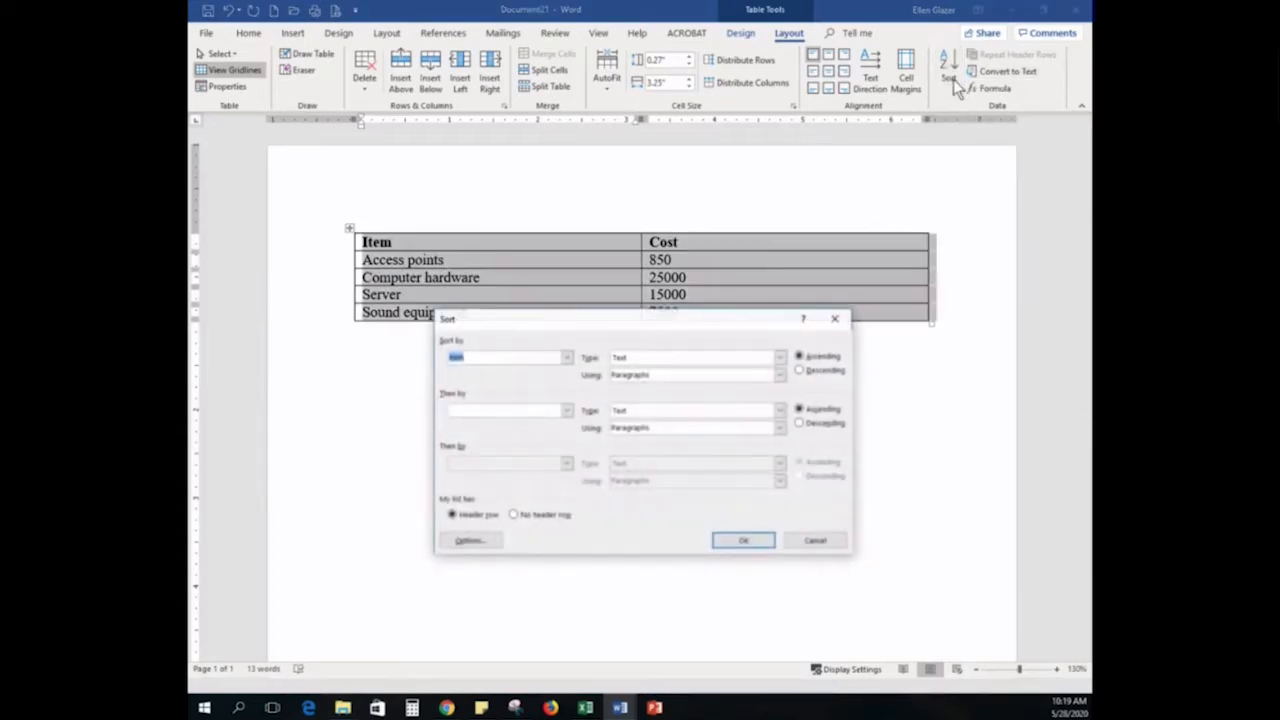
left_click(566, 358)
left_click(566, 358)
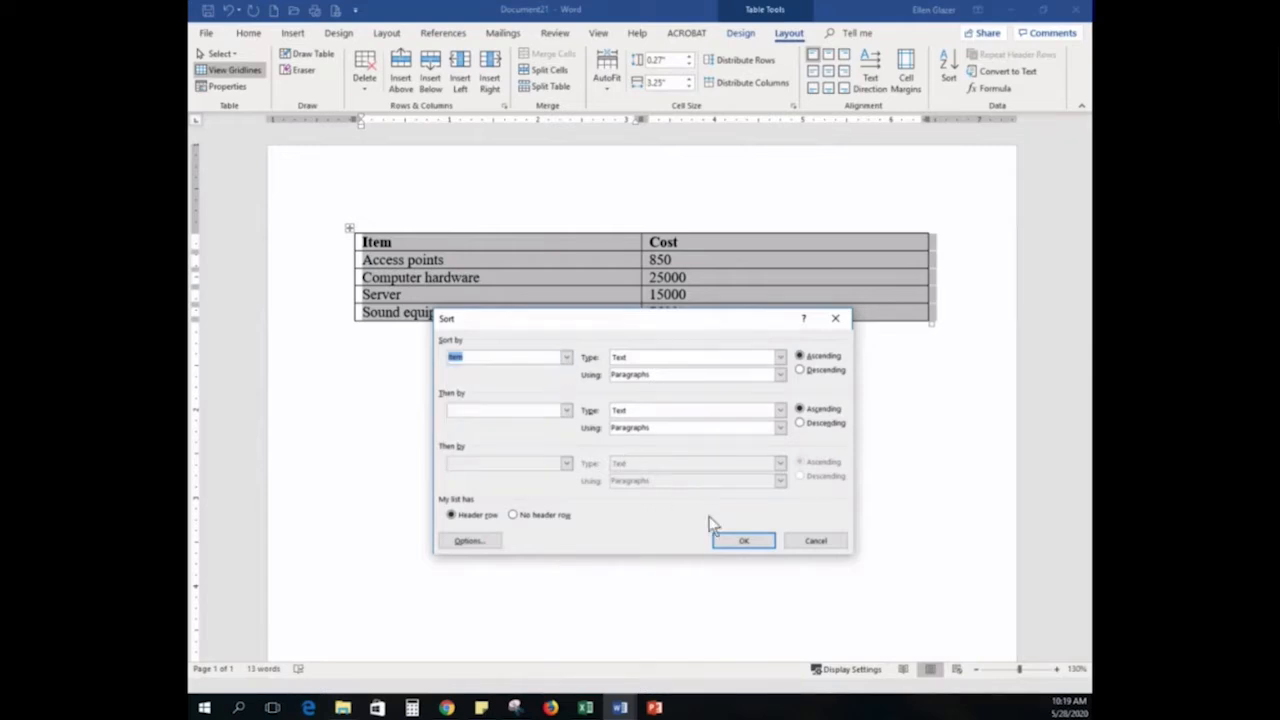
left_click(815, 540)
left_click(466, 366)
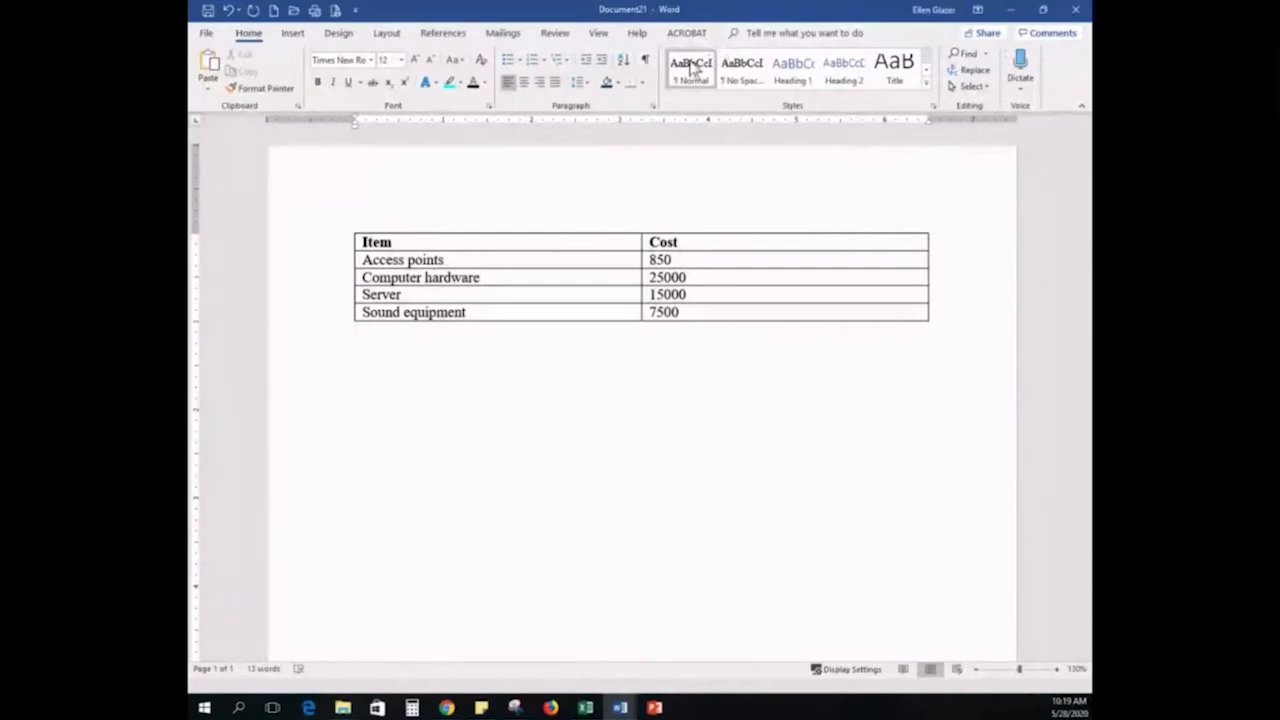
left_click(426, 256)
left_click(788, 32)
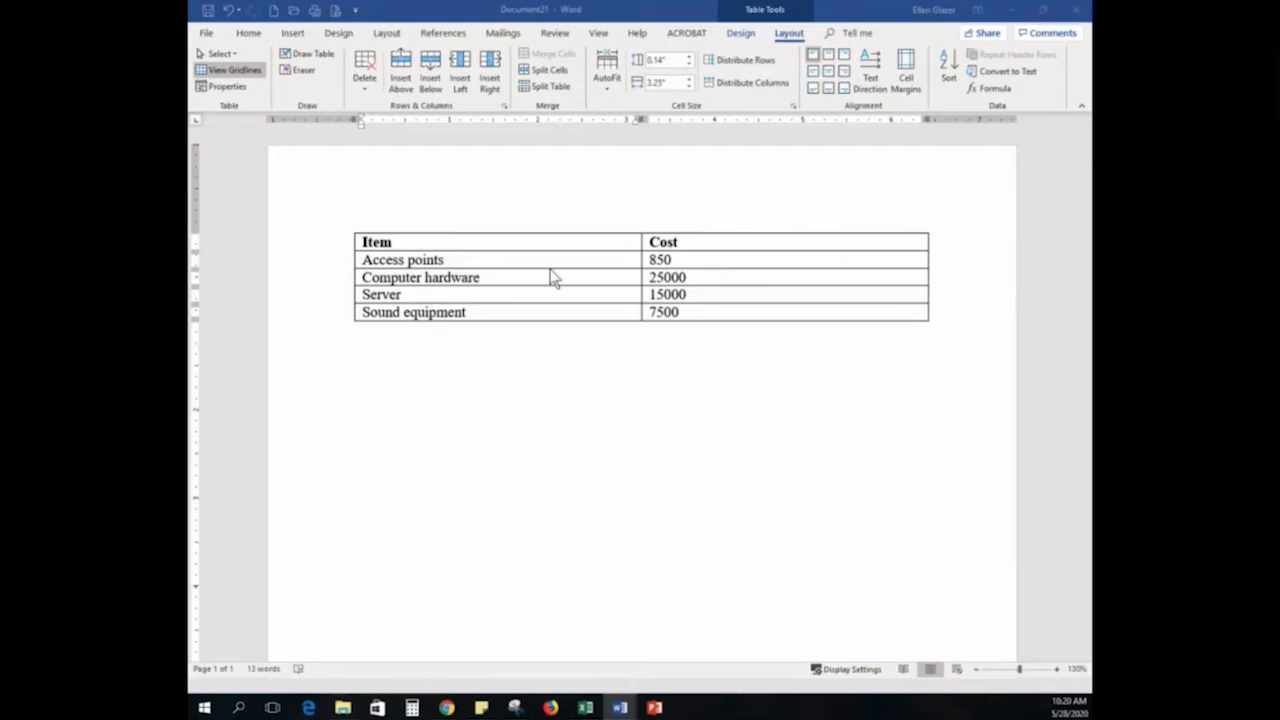
Sort the table rows by Cost in descending order, highest first
left_click(695, 258)
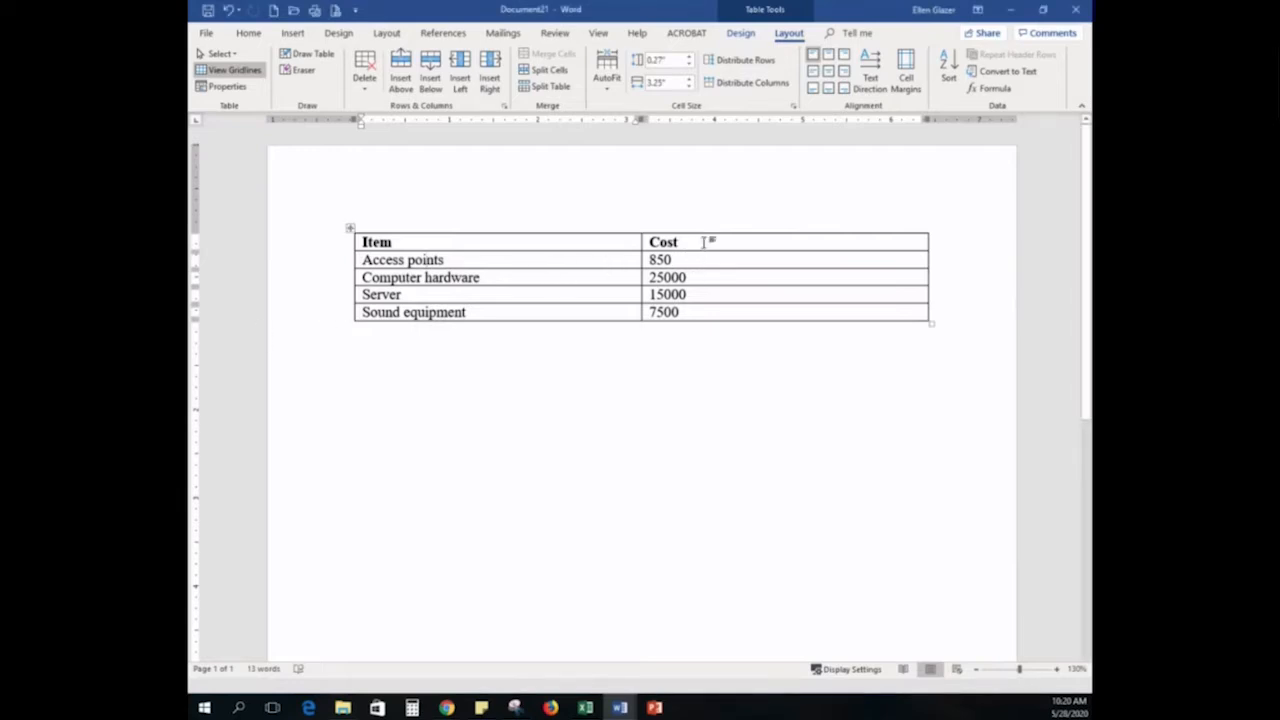
left_click(706, 242)
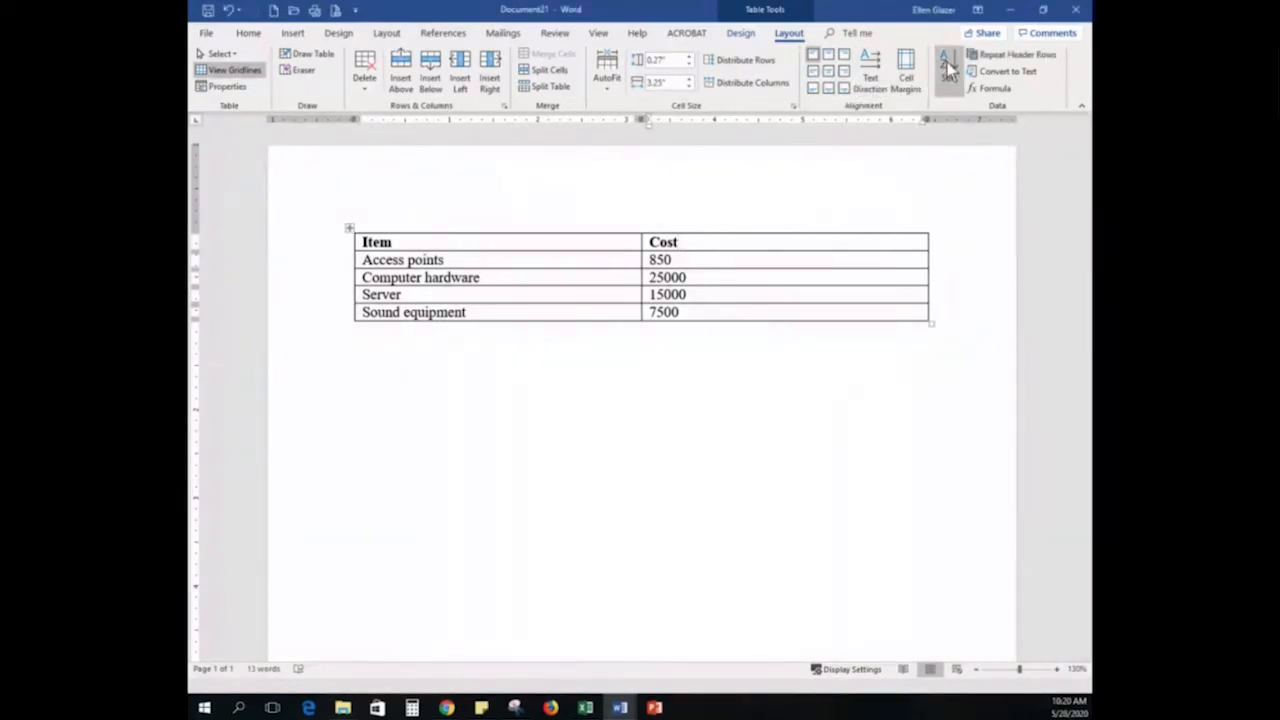
left_click(950, 70)
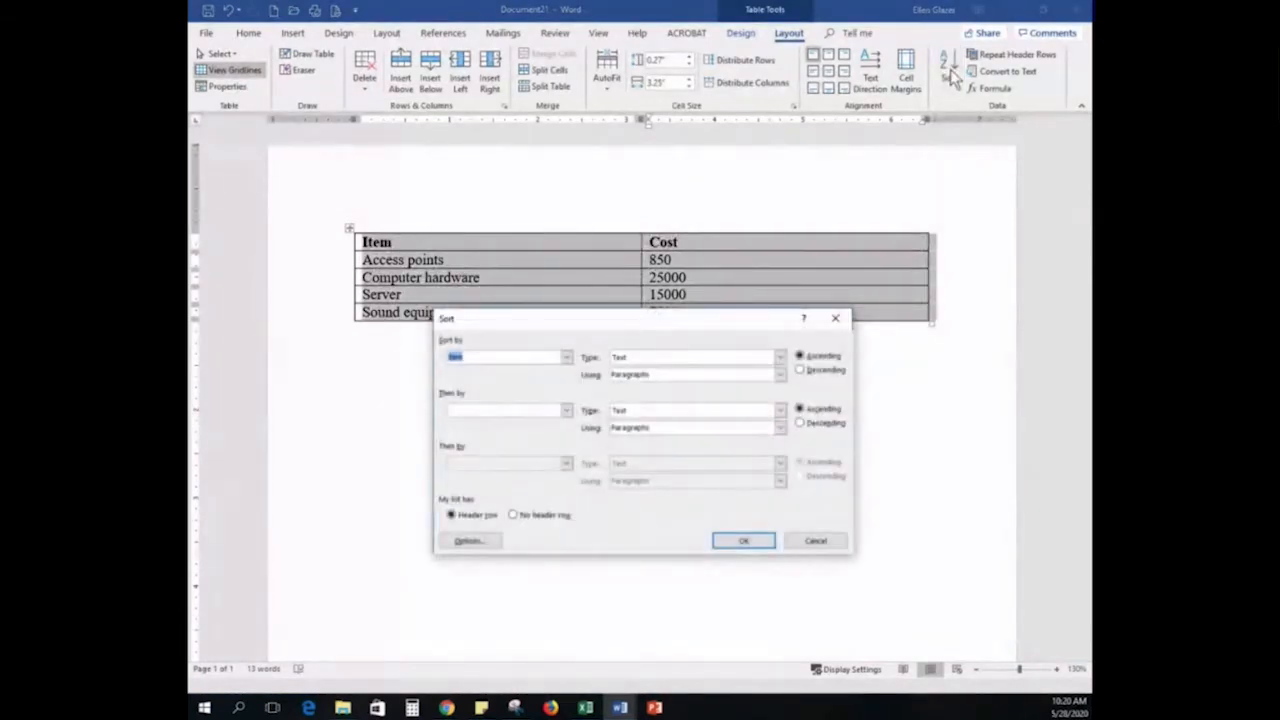
left_click(566, 365)
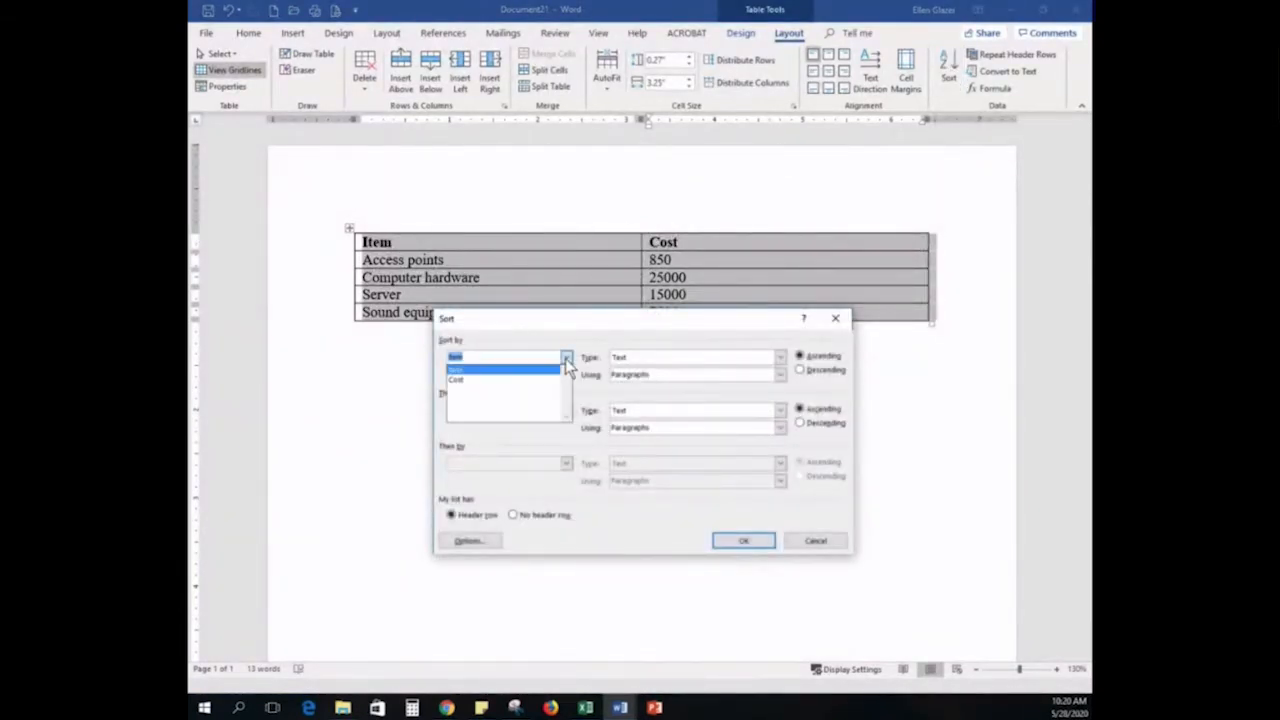
left_click(457, 385)
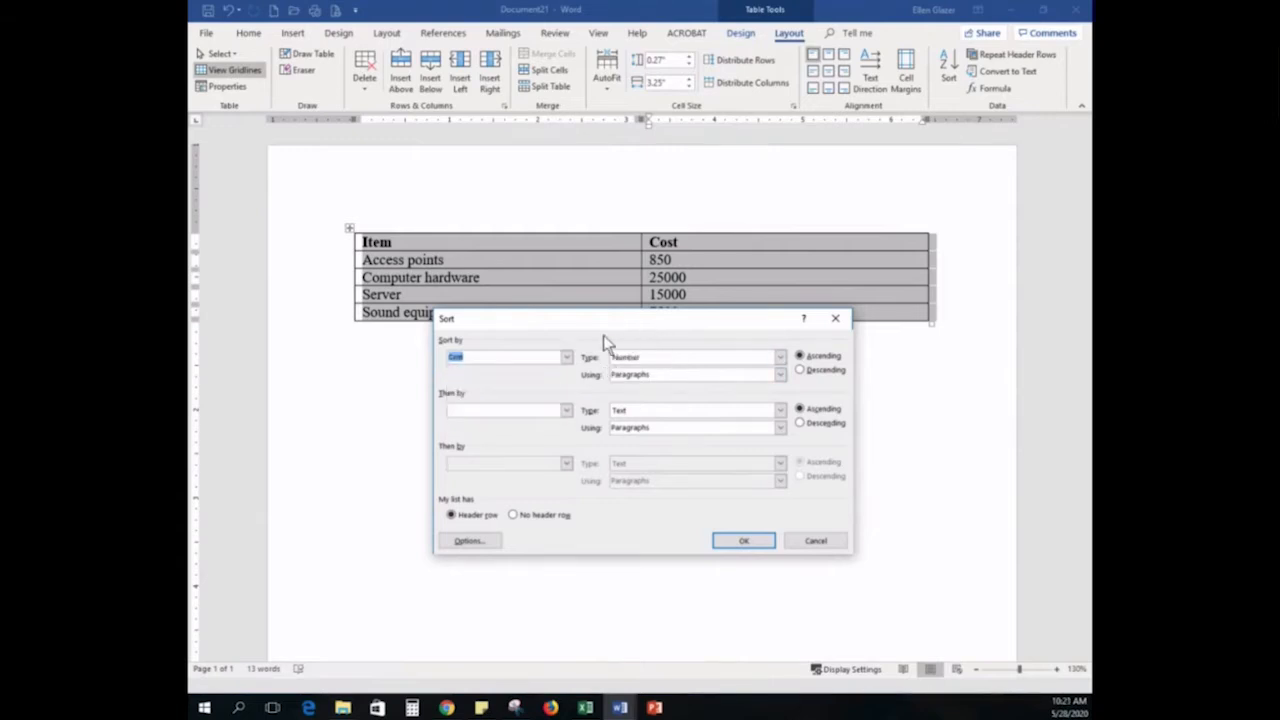
left_click(800, 370)
left_click(742, 540)
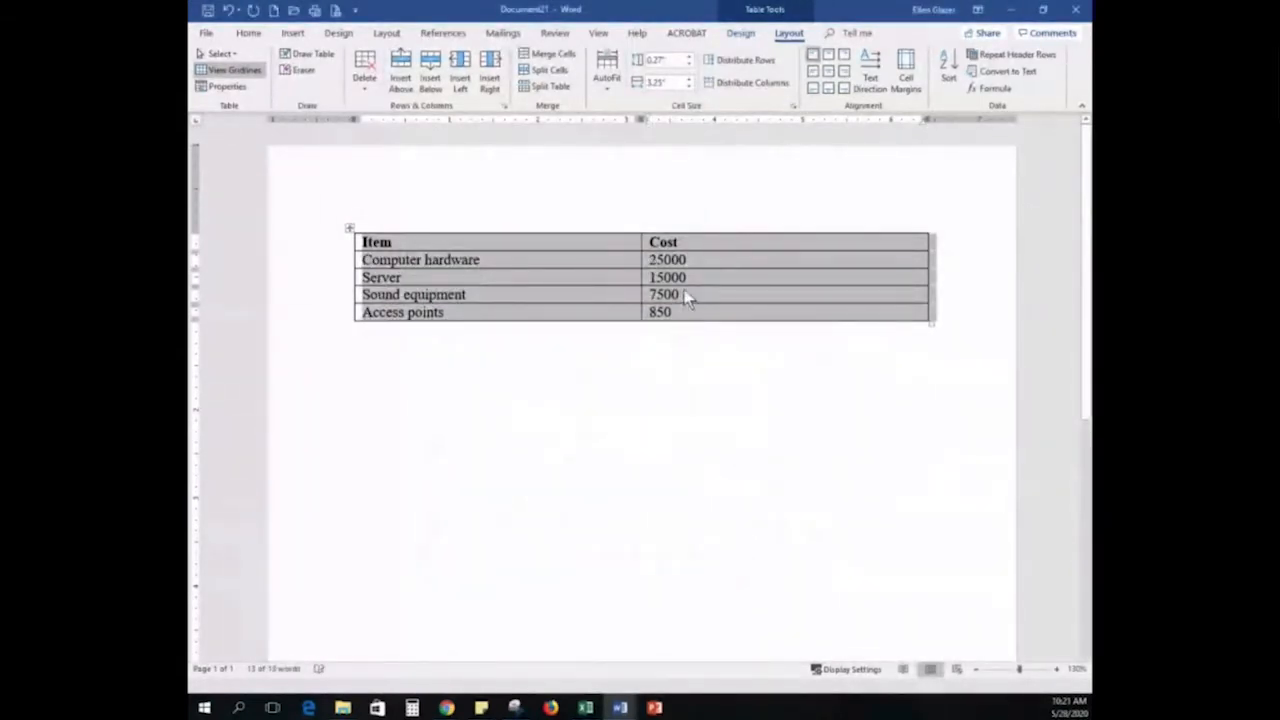
left_click(667, 260)
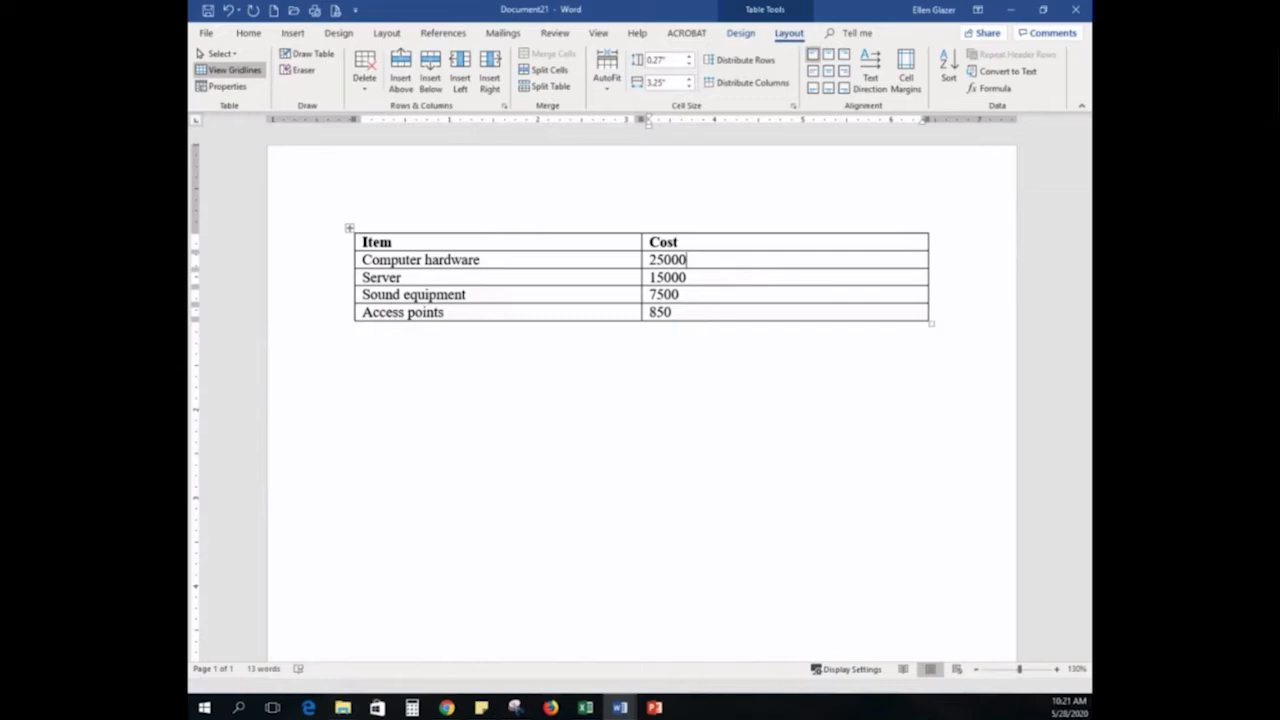
Place the cursor in the Server row to reveal the table's insert markers
left_click(391, 277)
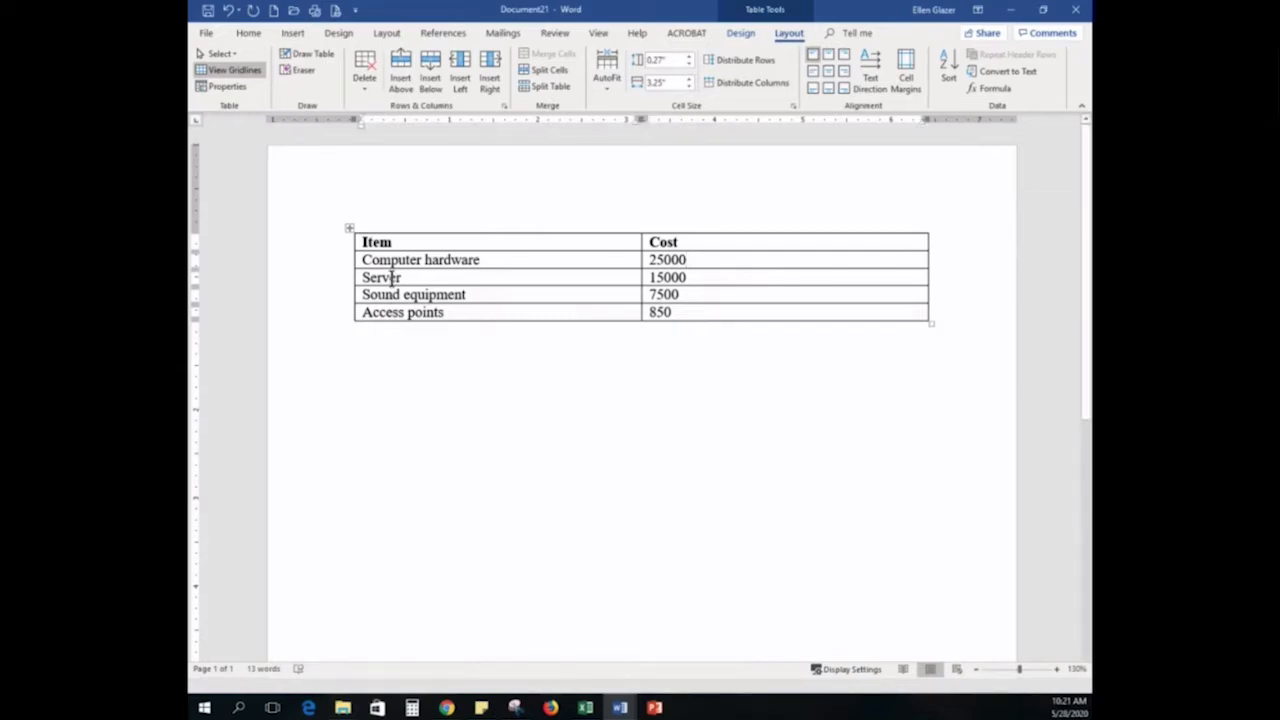
mouse_move(349, 287)
mouse_move(641, 232)
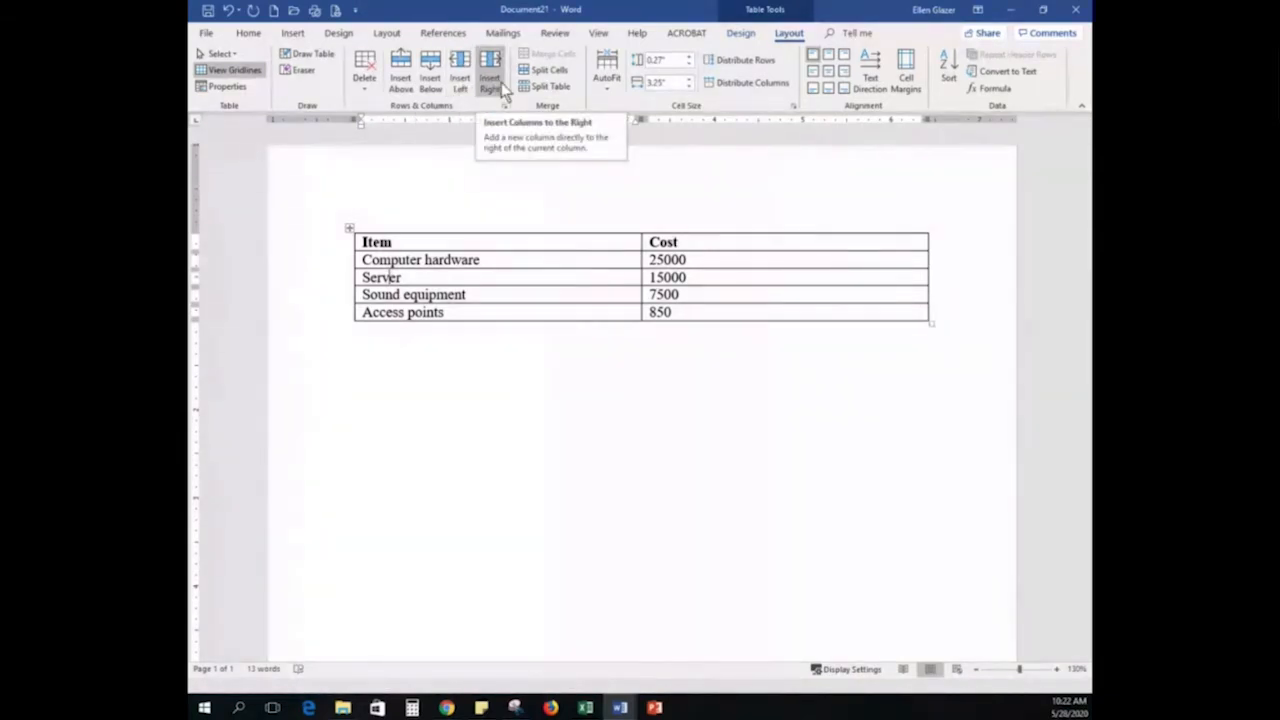
left_click(463, 70)
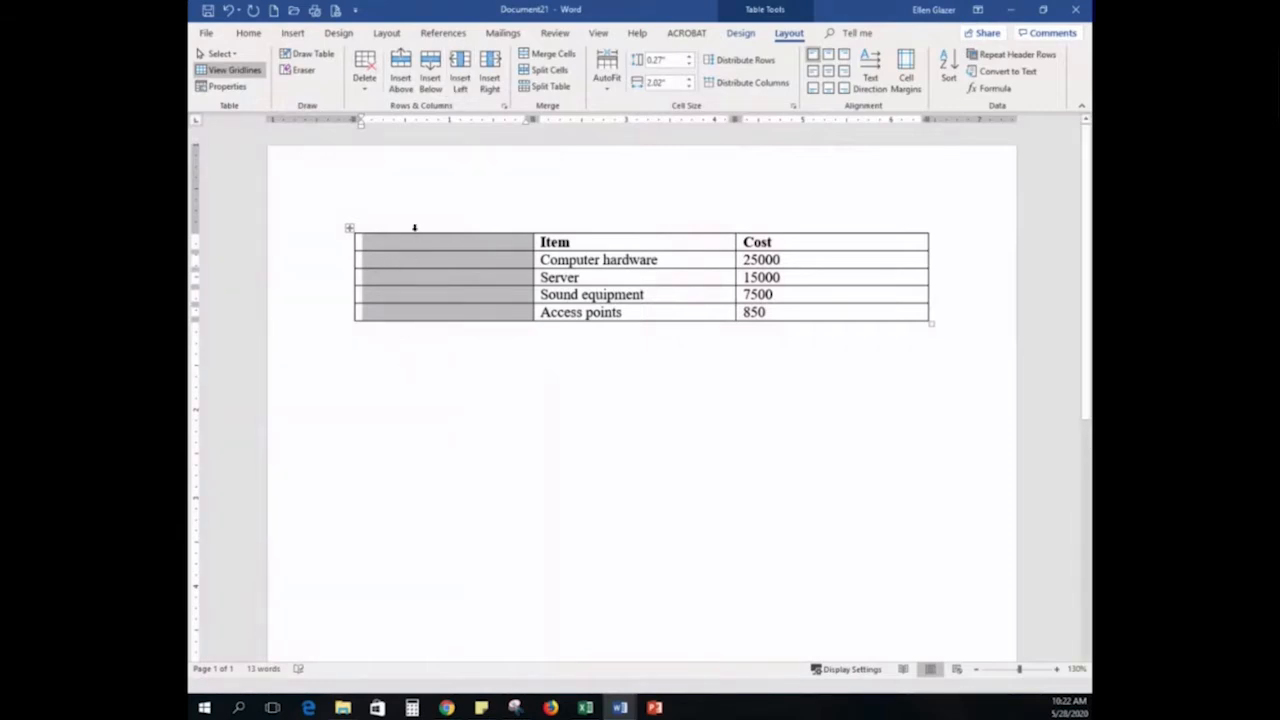
left_click(228, 11)
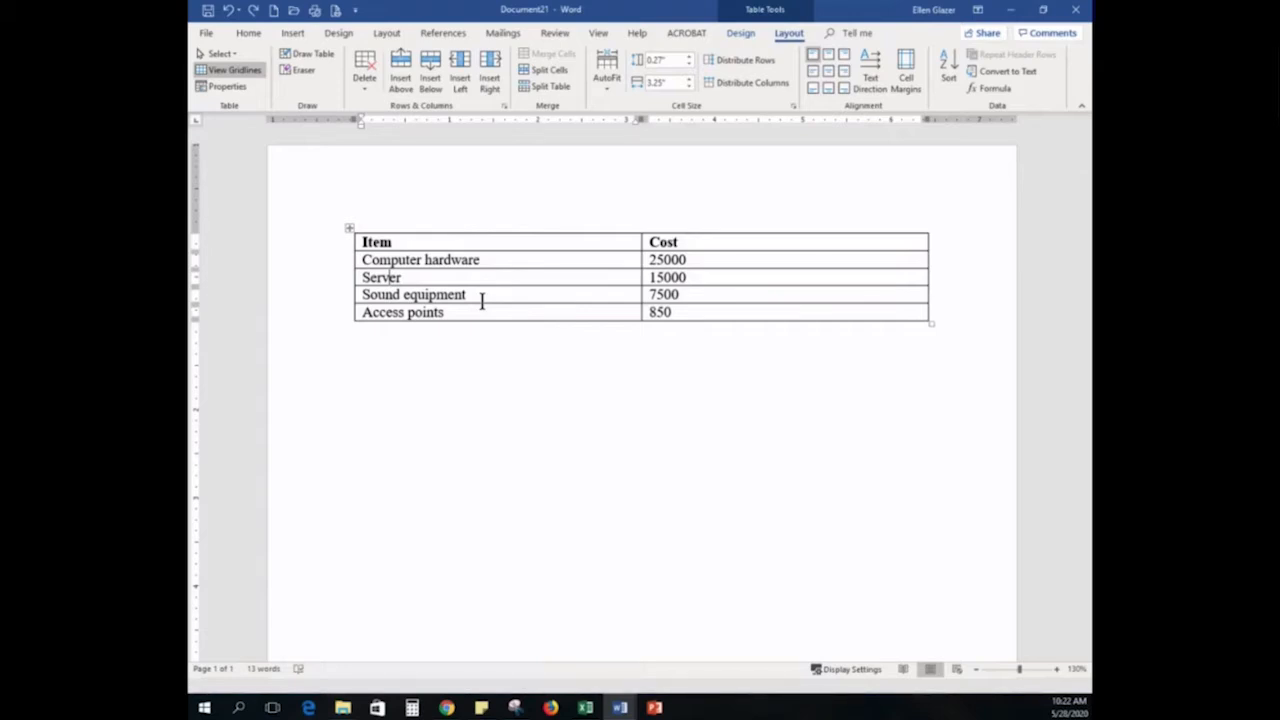
Insert an Installation Cost column between Item and Cost holding 600, 1000, 1250 and 900
left_click(642, 228)
left_click(624, 250)
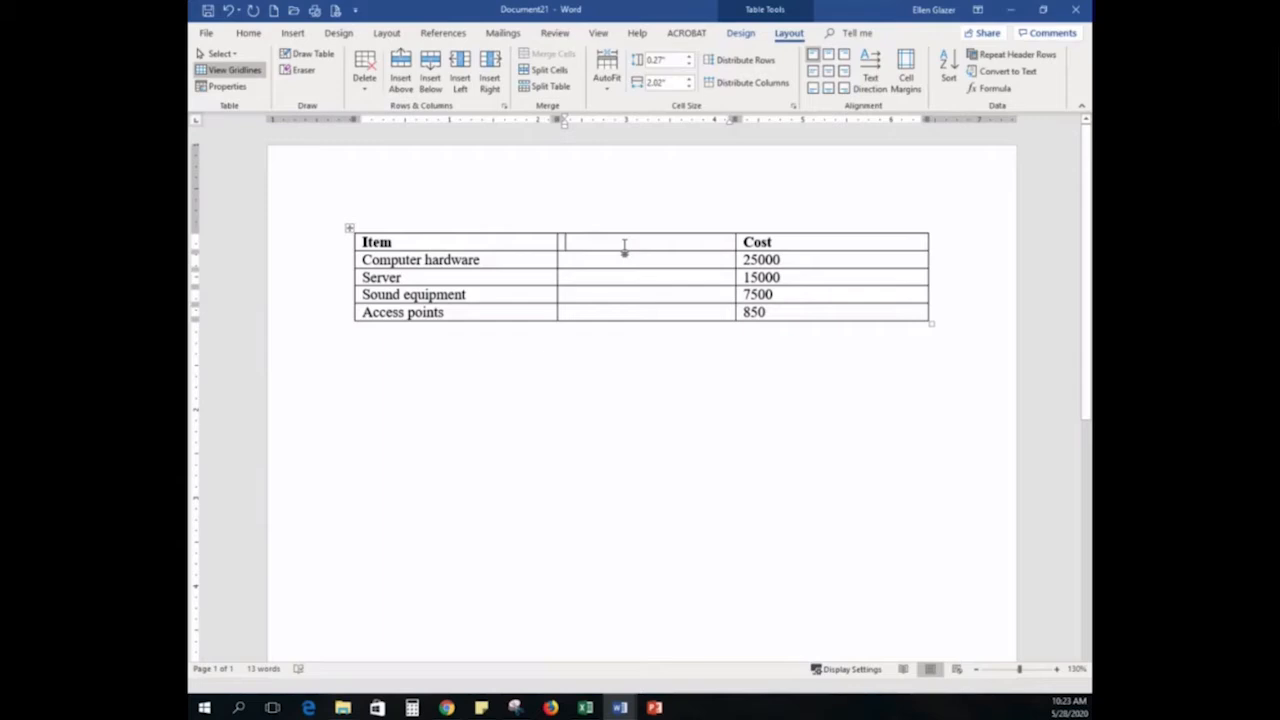
type("Installation Cost")
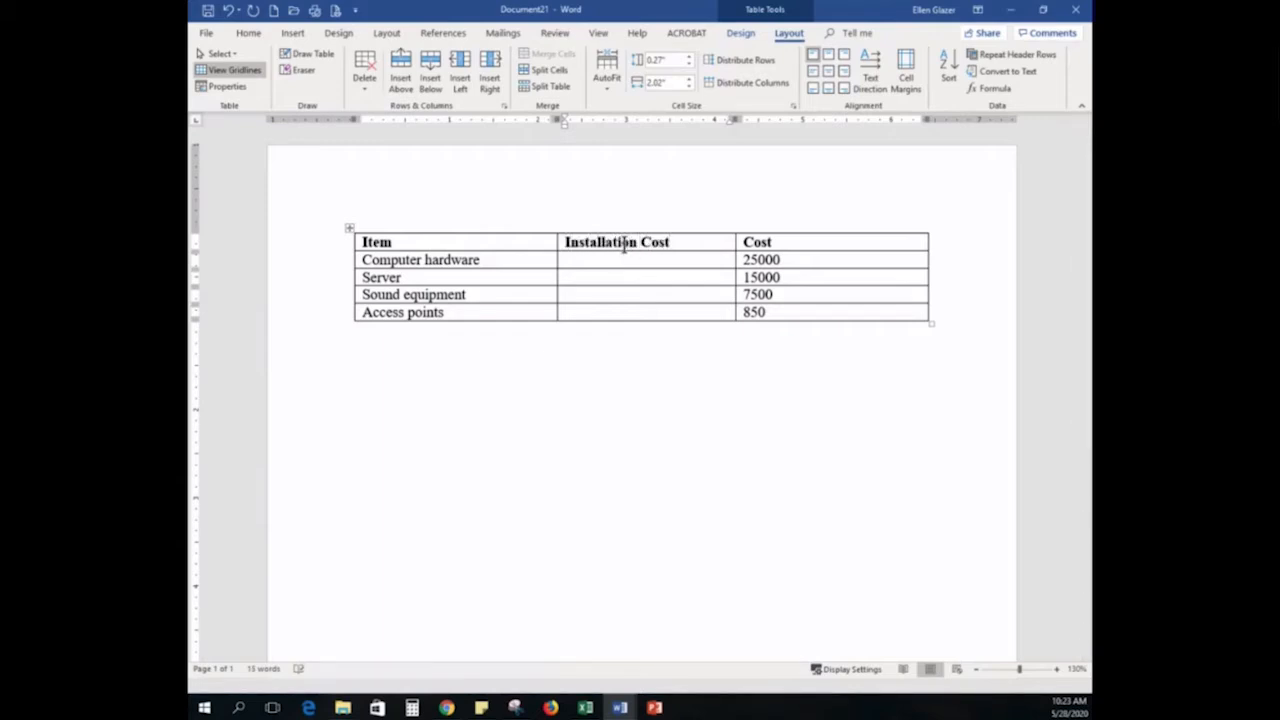
key("Down")
type("600")
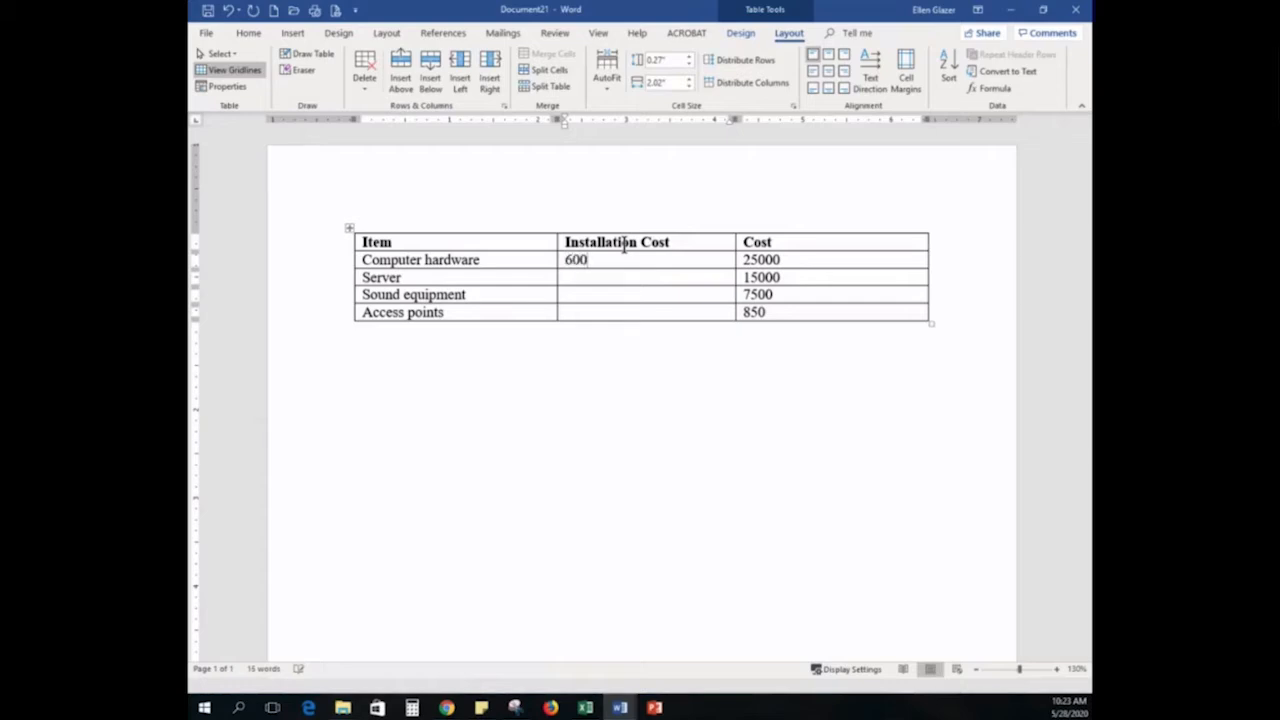
key("Down")
type("1000")
key("Down")
type("1250")
key("Down")
type("900")
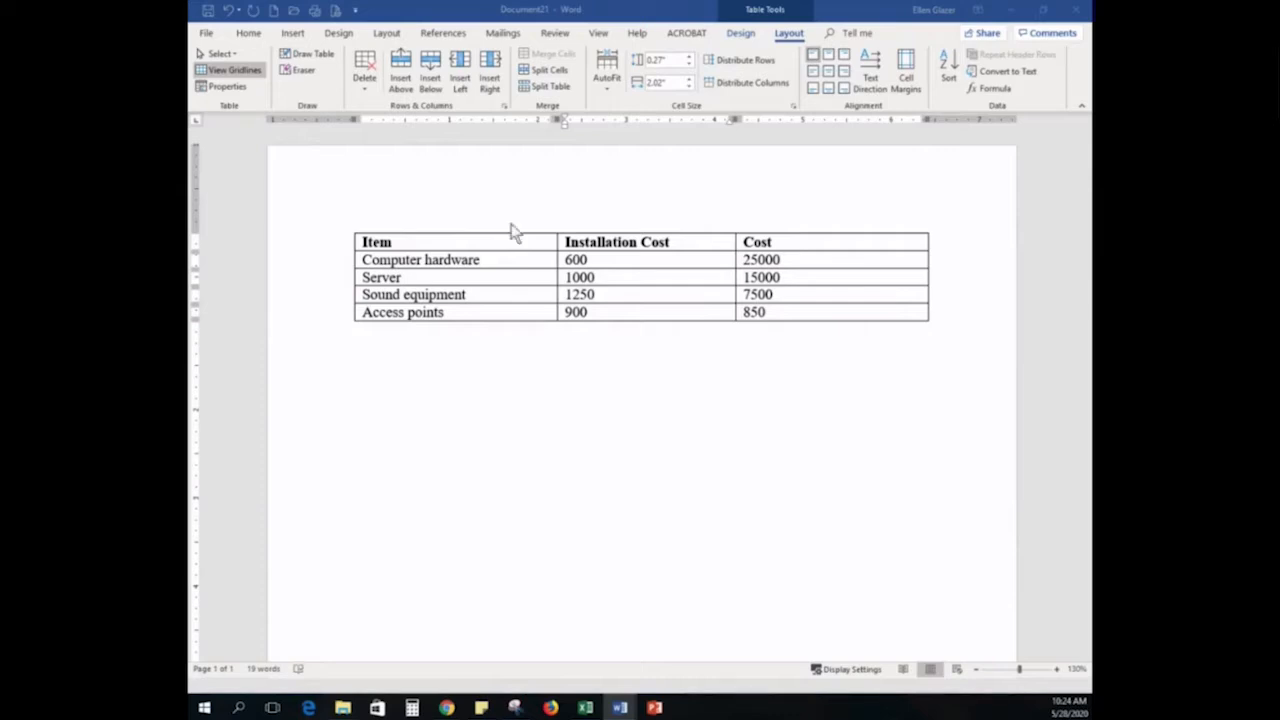
Replace 'Computer' with 'Workstation' in the first item cell, then clear the selection
left_click(449, 260)
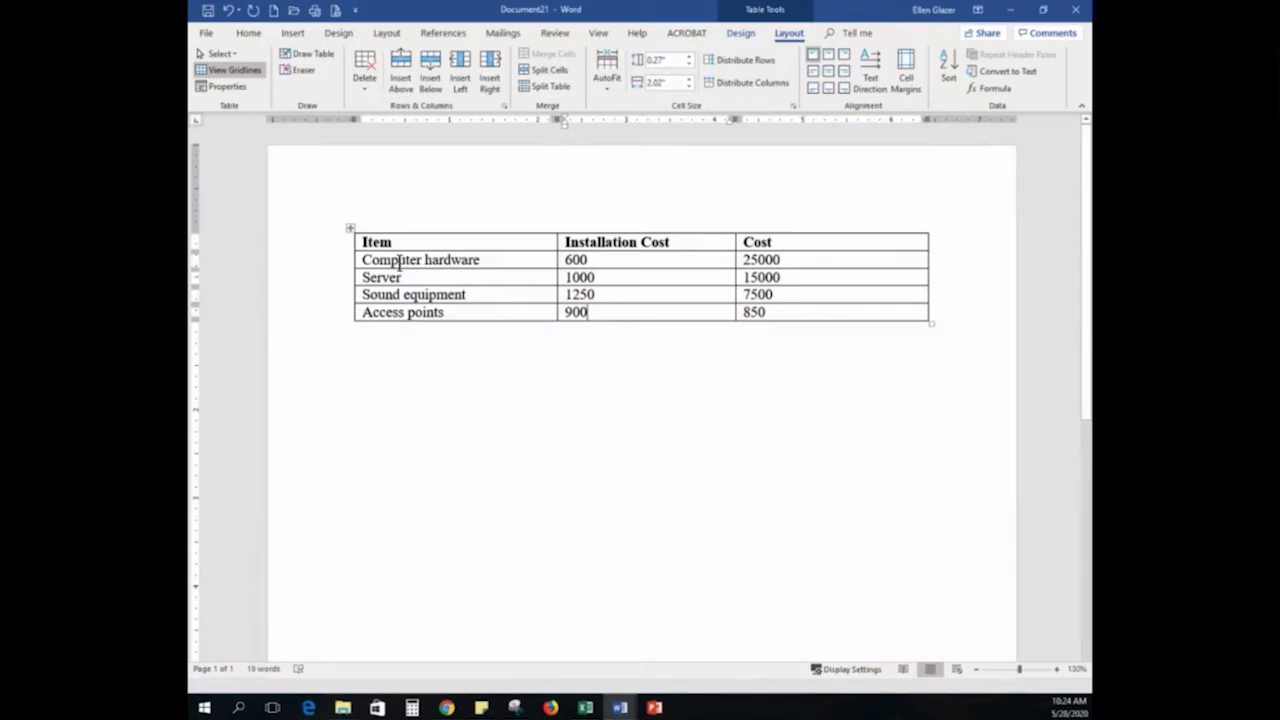
double_click(399, 260)
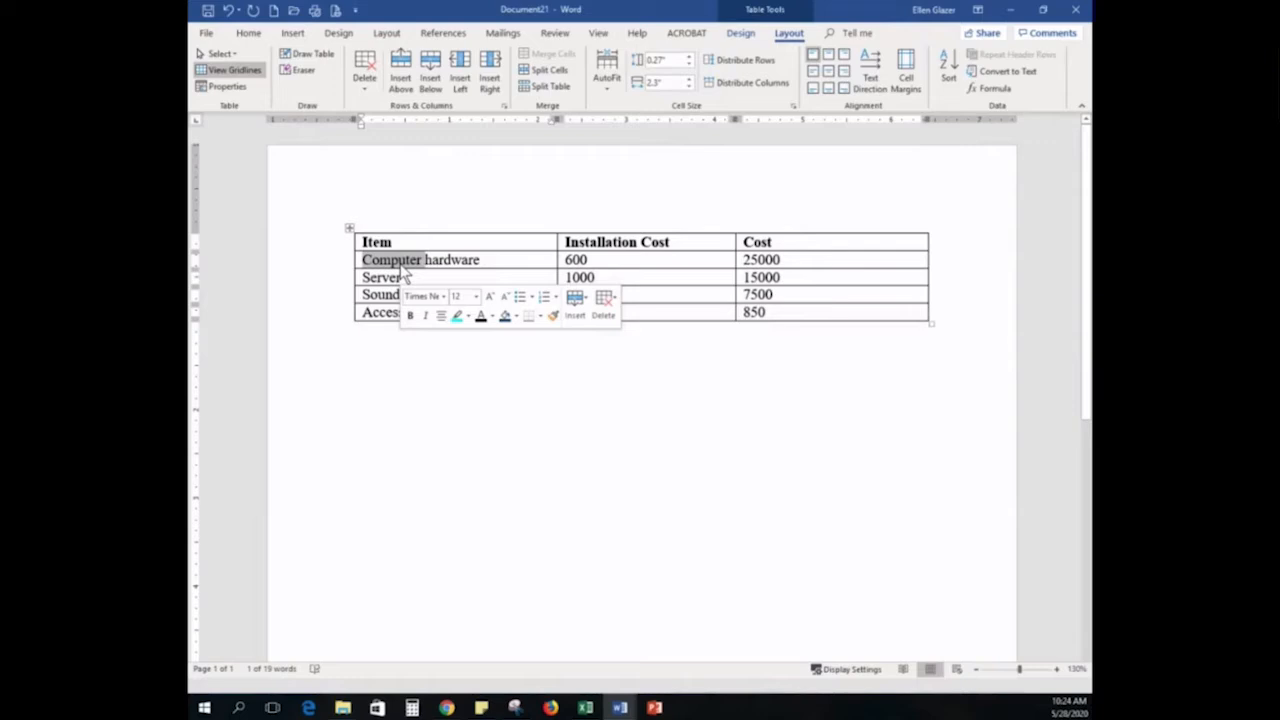
type("Workstat")
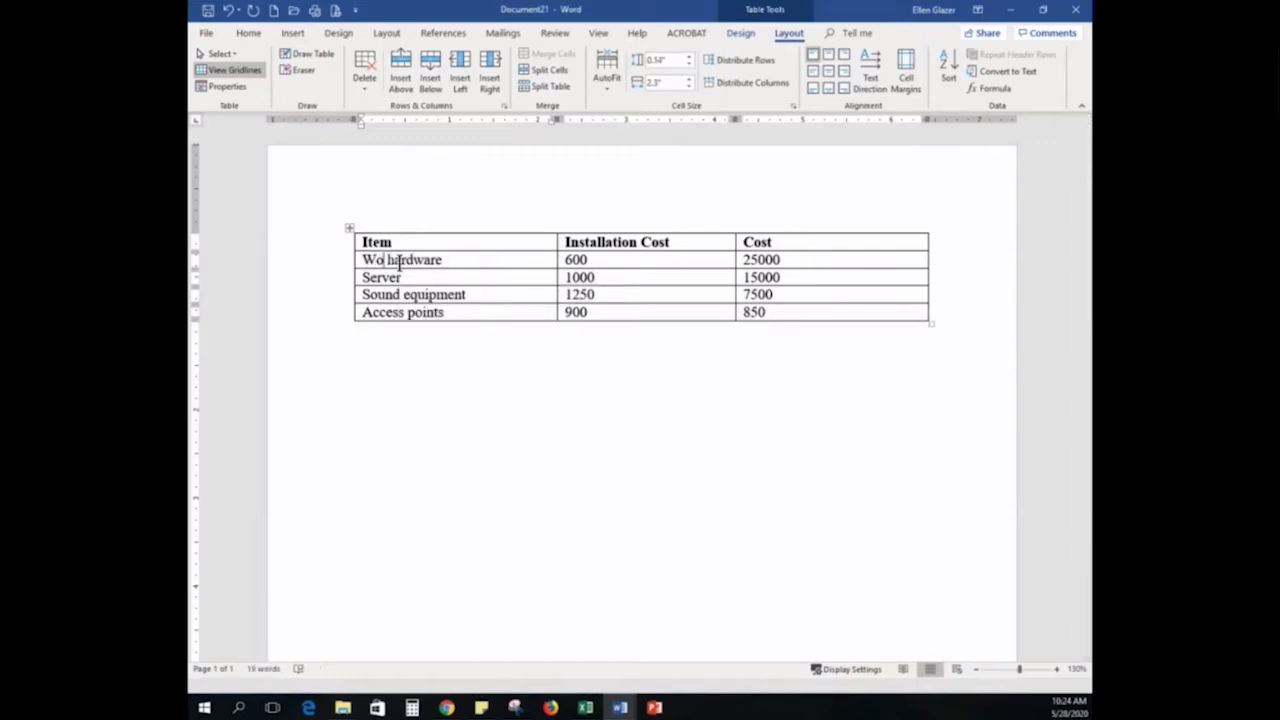
type("ion")
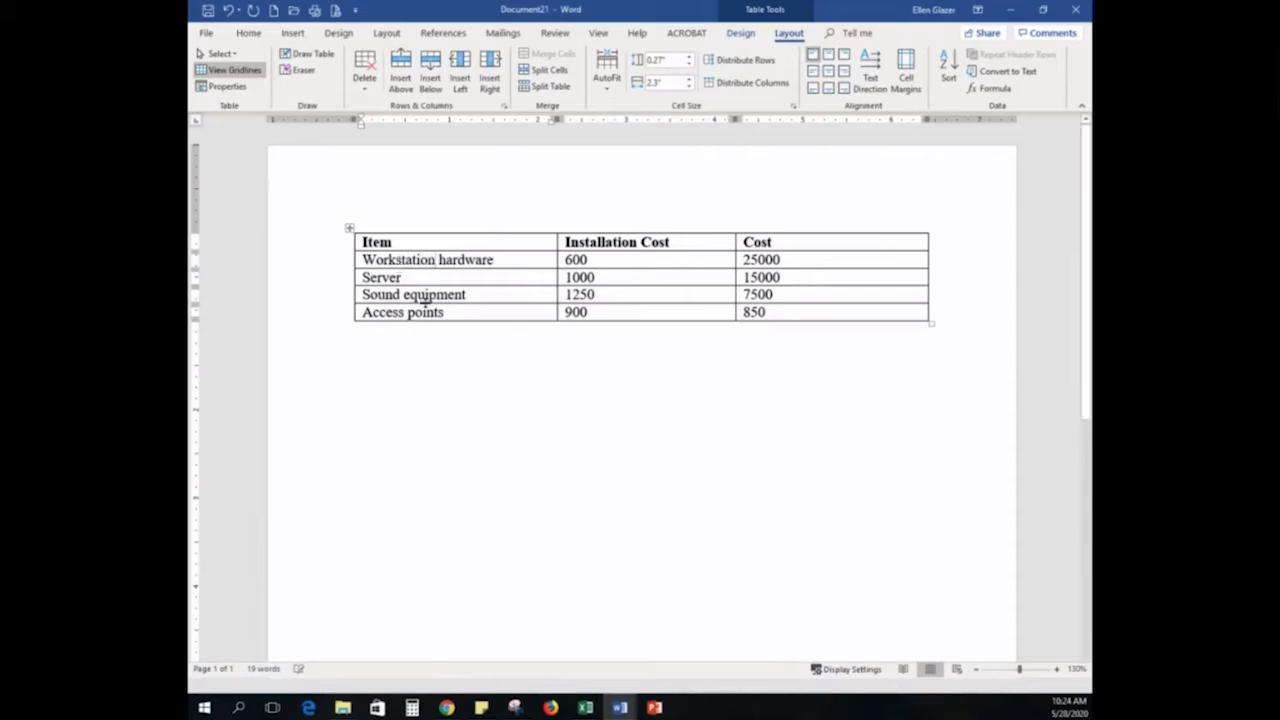
double_click(464, 262)
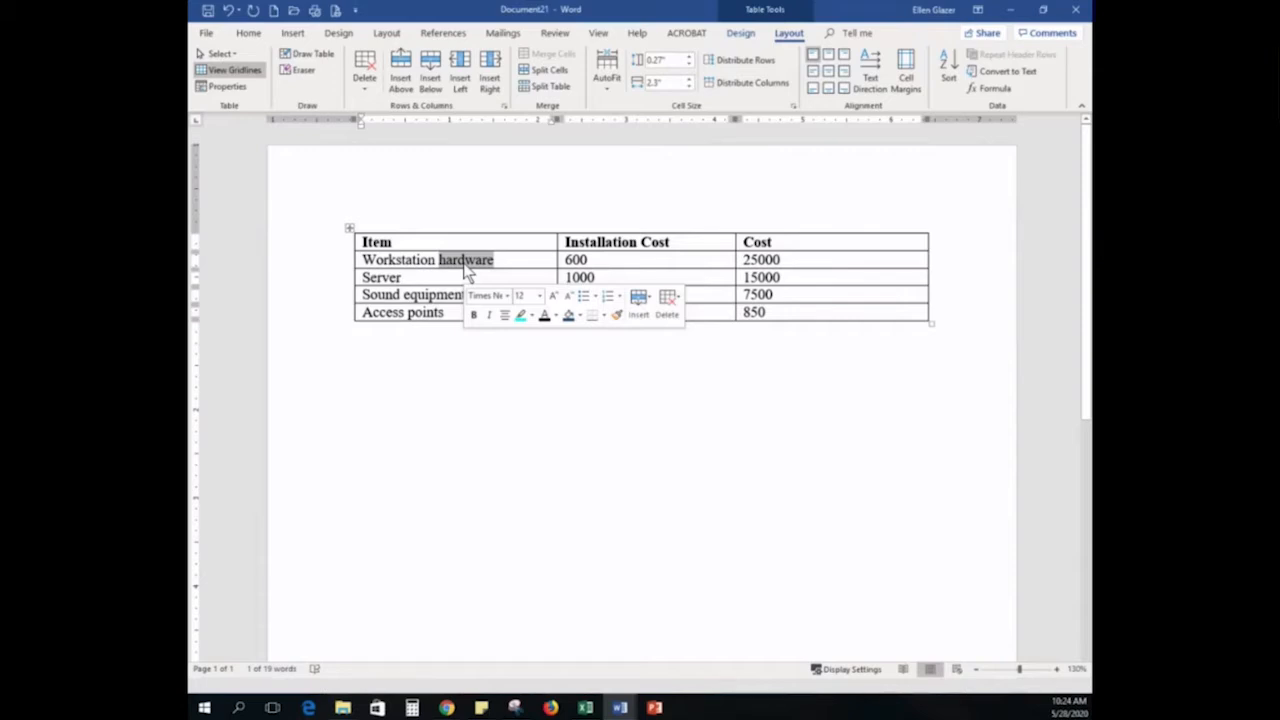
left_click(464, 262)
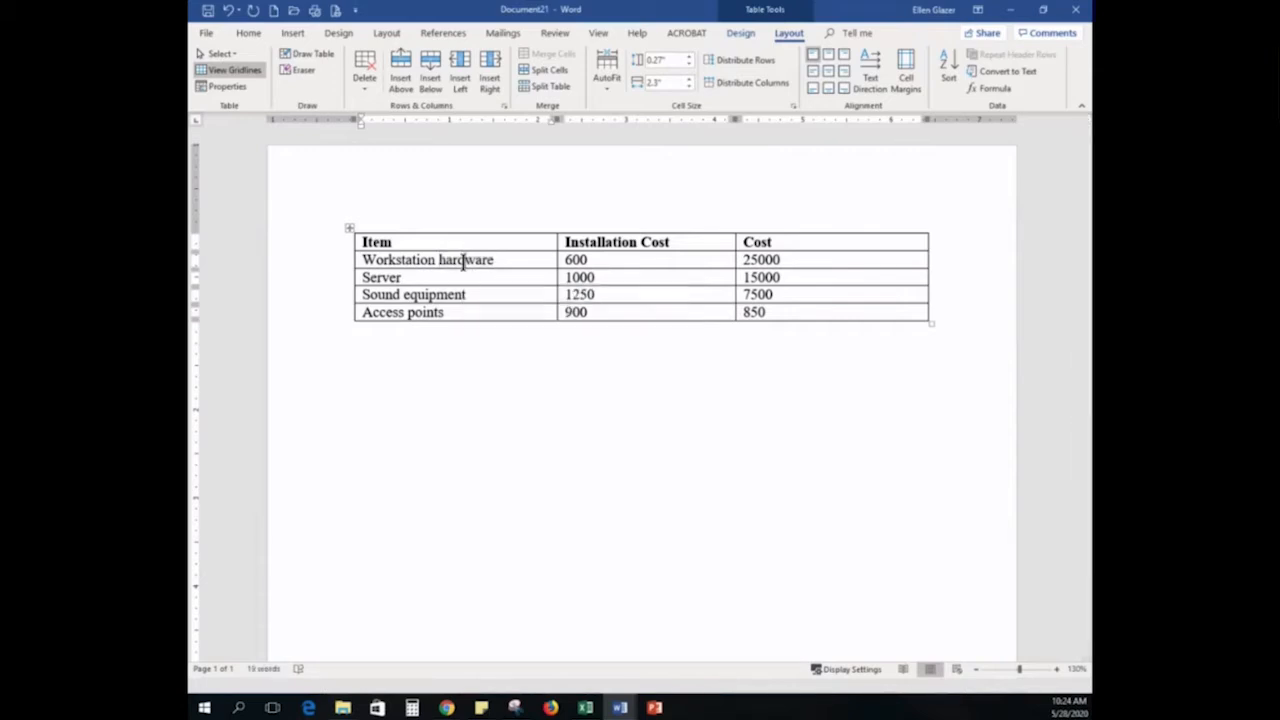
triple_click(464, 264)
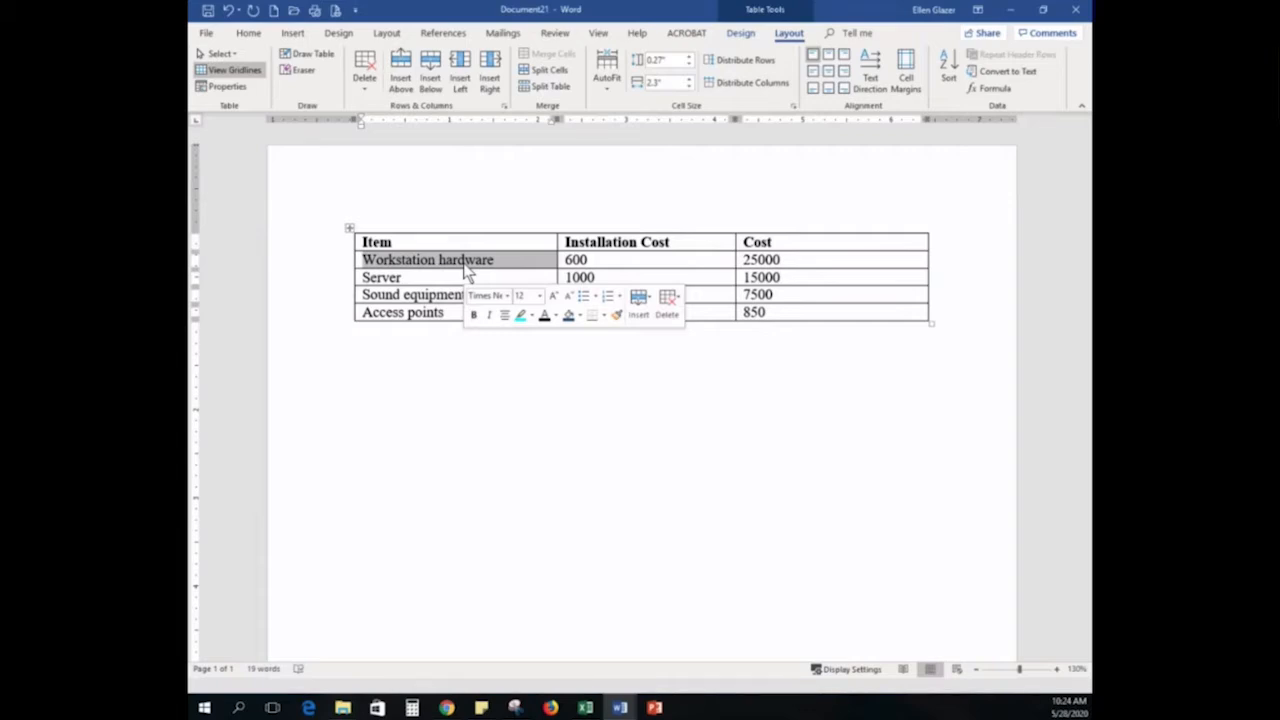
left_click(464, 266)
right_click(465, 267)
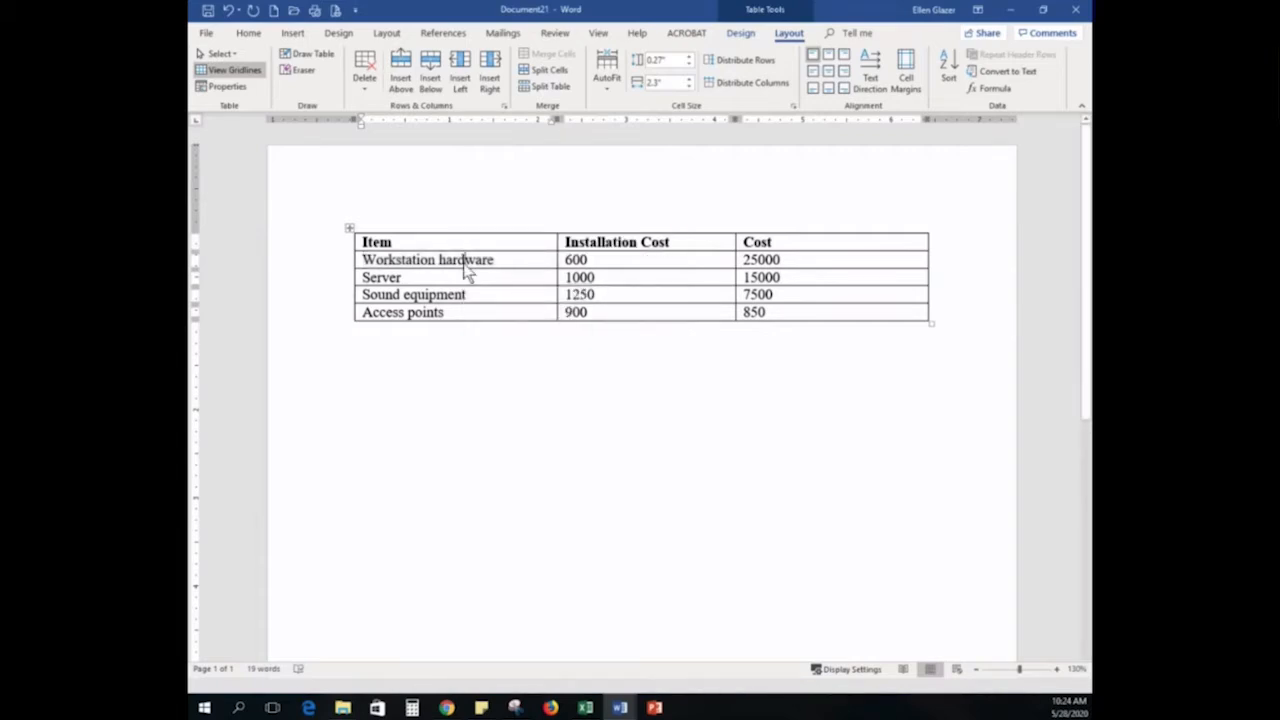
left_click(445, 264)
double_click(450, 265)
left_click(450, 265)
double_click(450, 265)
left_click(450, 265)
left_click(417, 387)
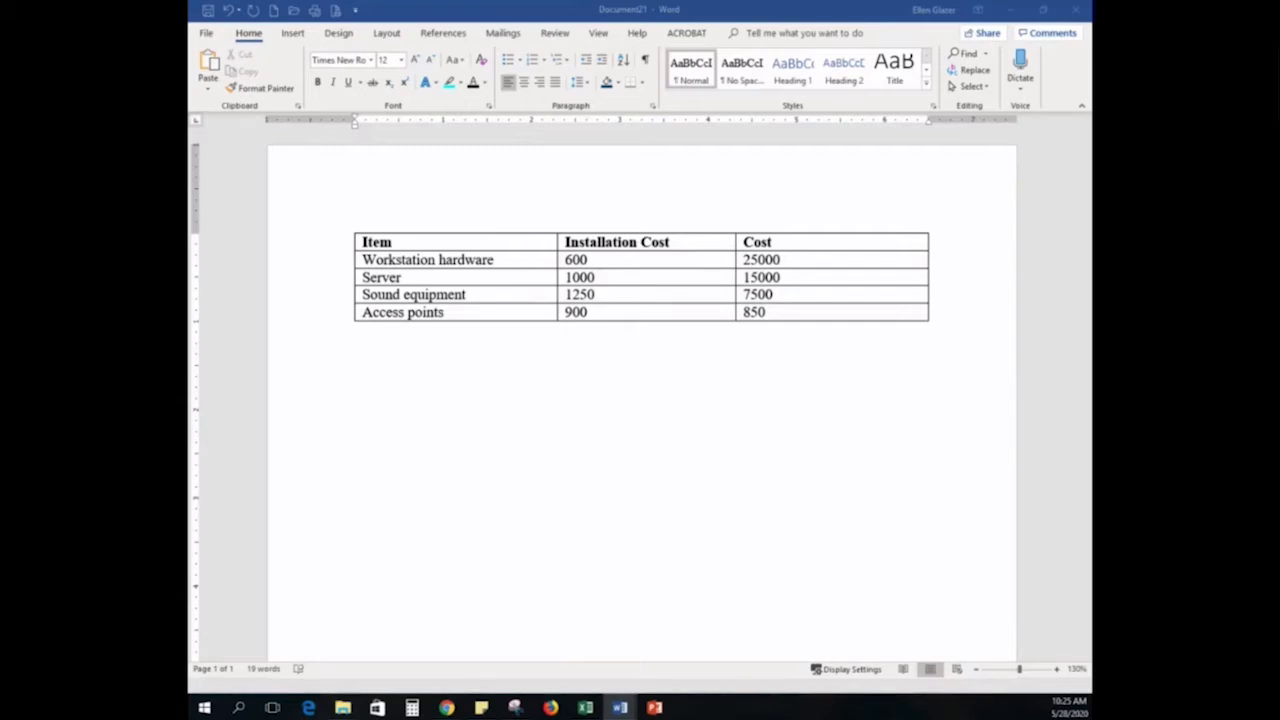
Delete the Server row, leaving Workstation hardware, Sound equipment and Access points
left_click(402, 286)
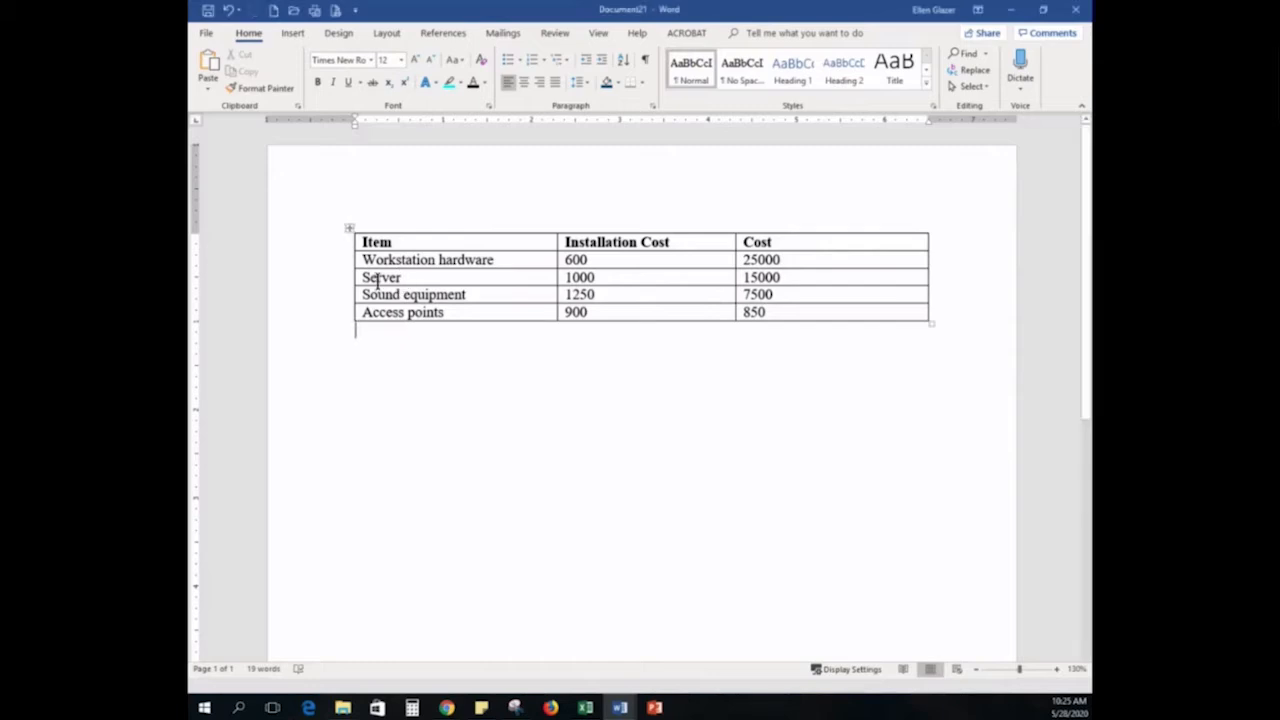
left_click(302, 284)
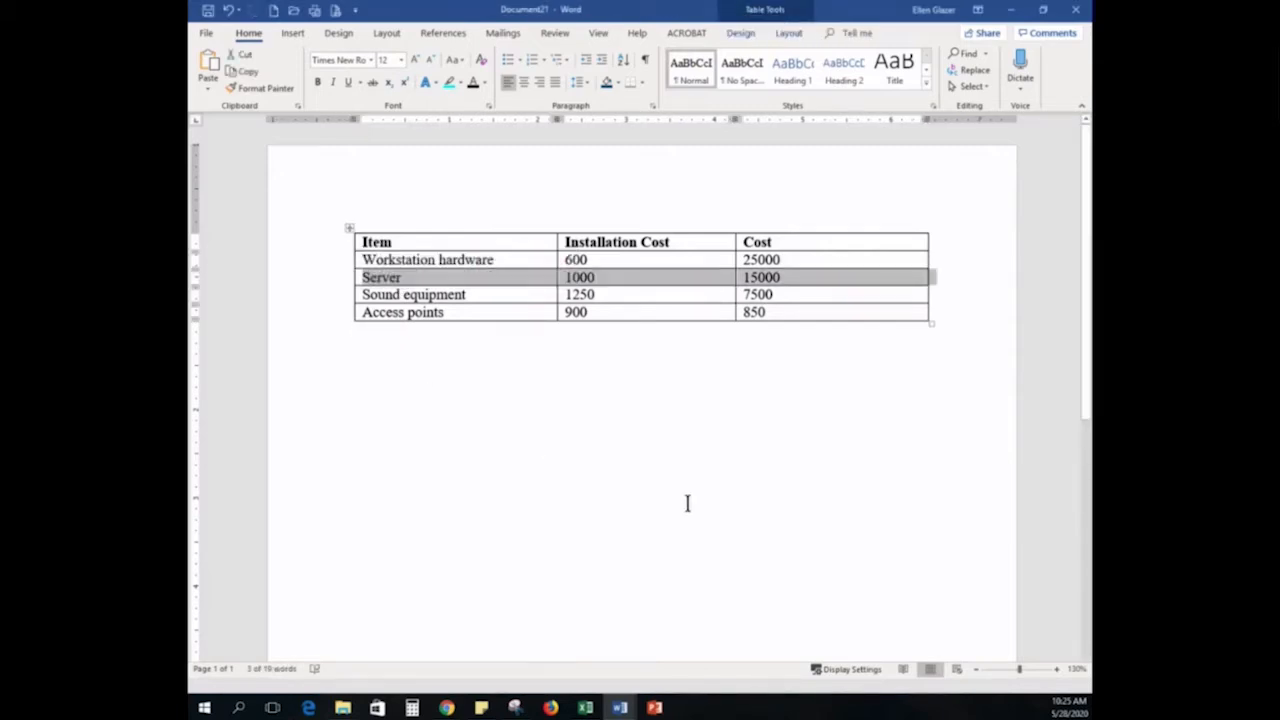
key("Delete")
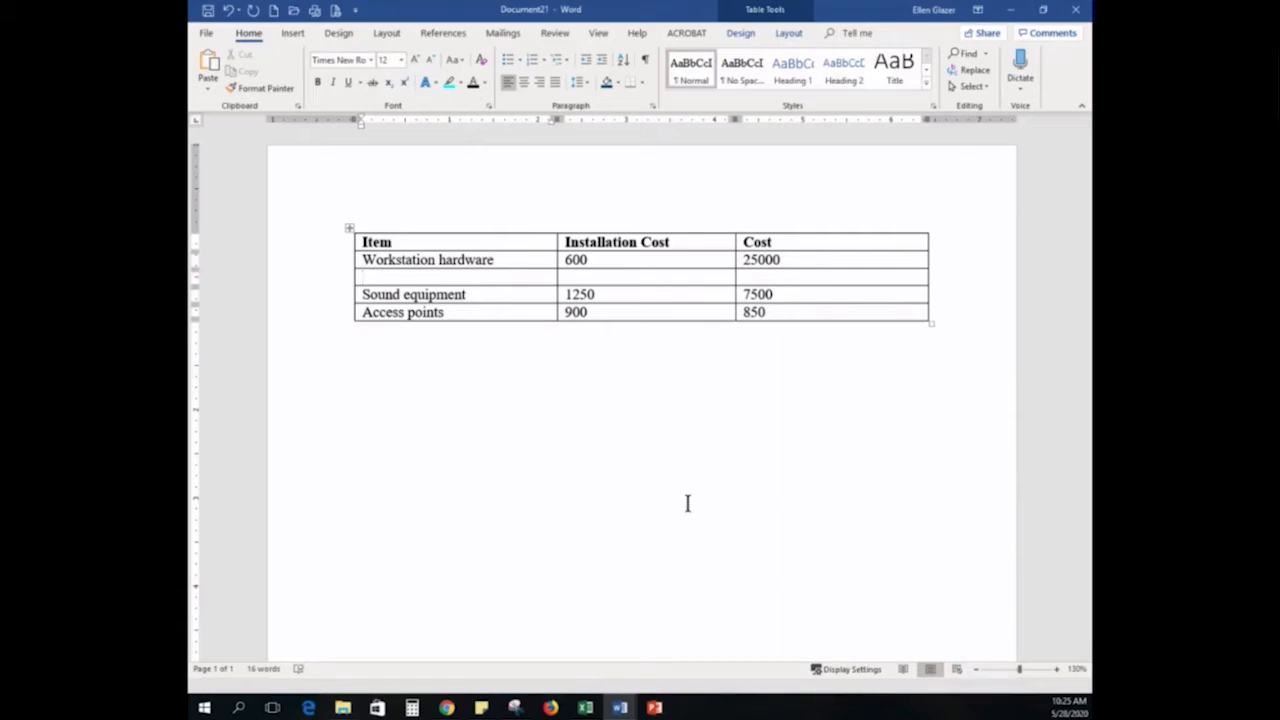
left_click(317, 282)
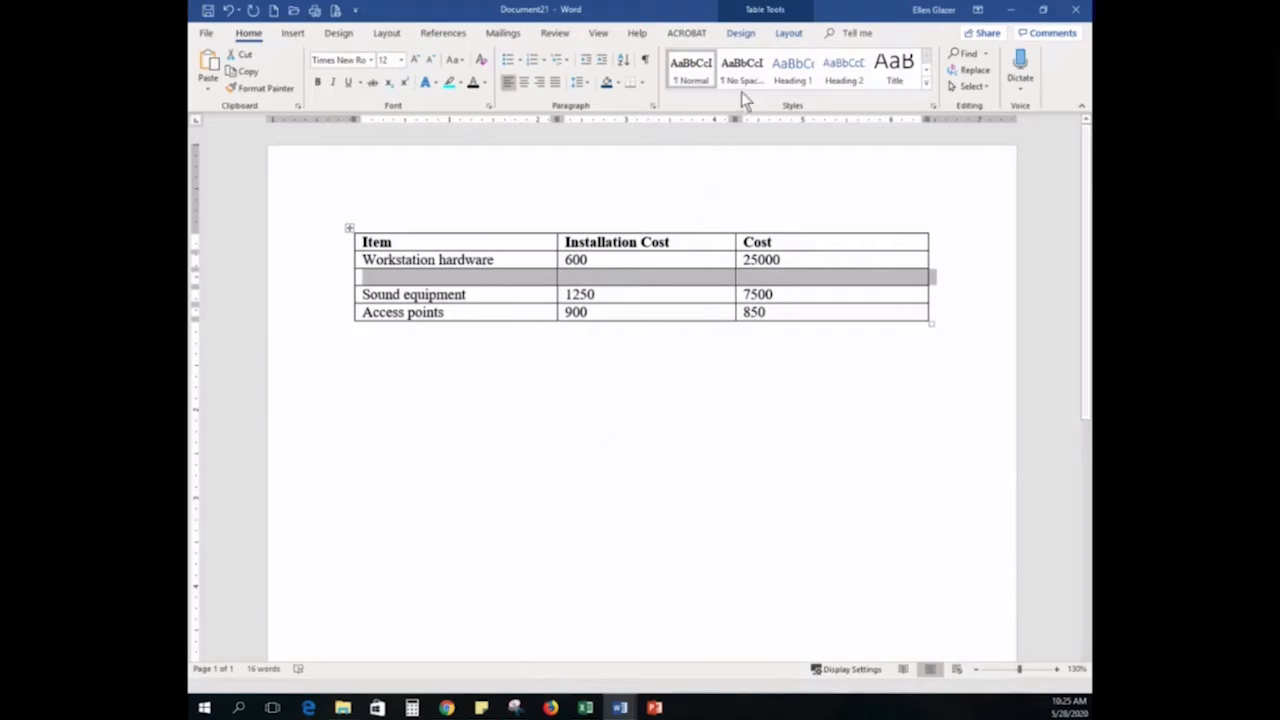
left_click(740, 33)
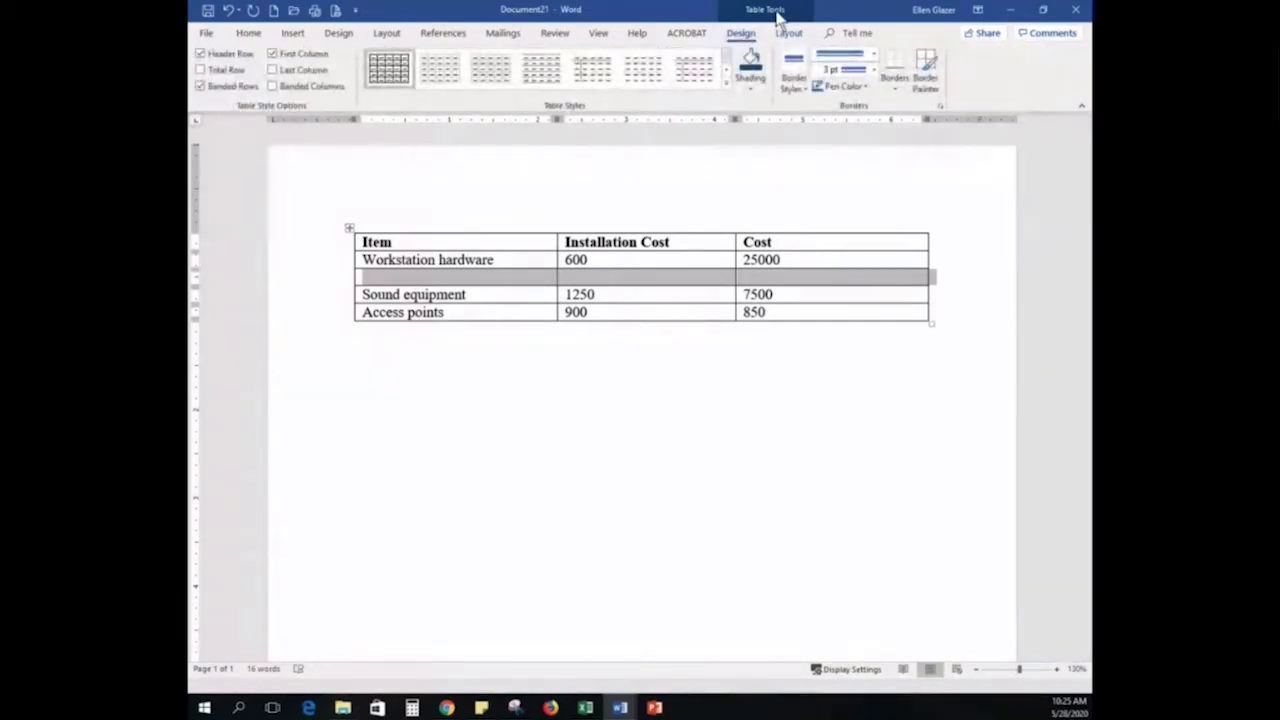
left_click(788, 33)
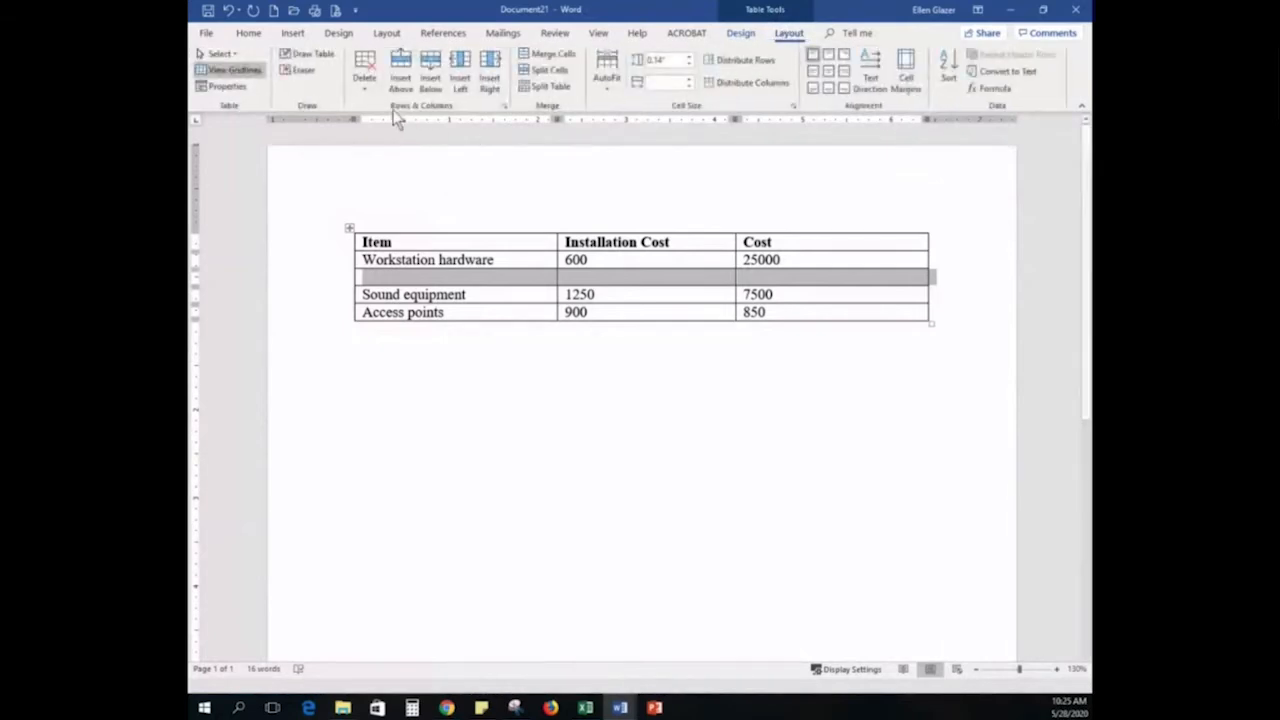
left_click(368, 85)
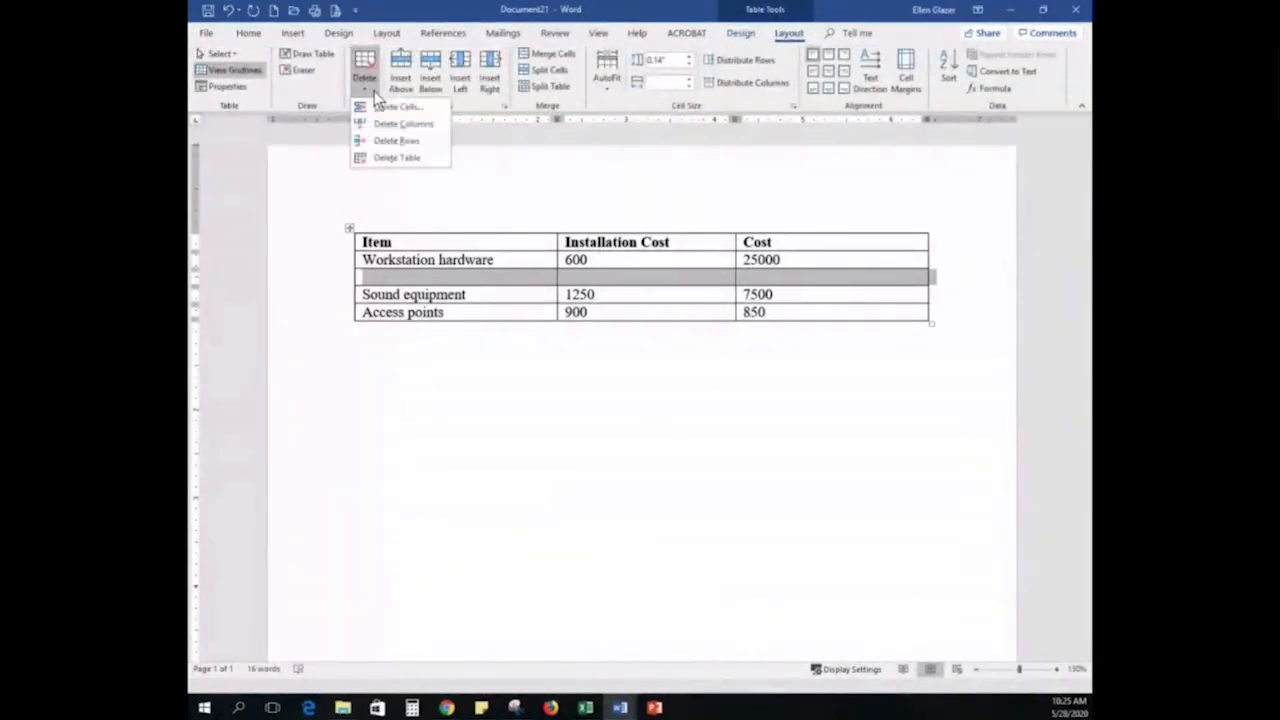
left_click(408, 141)
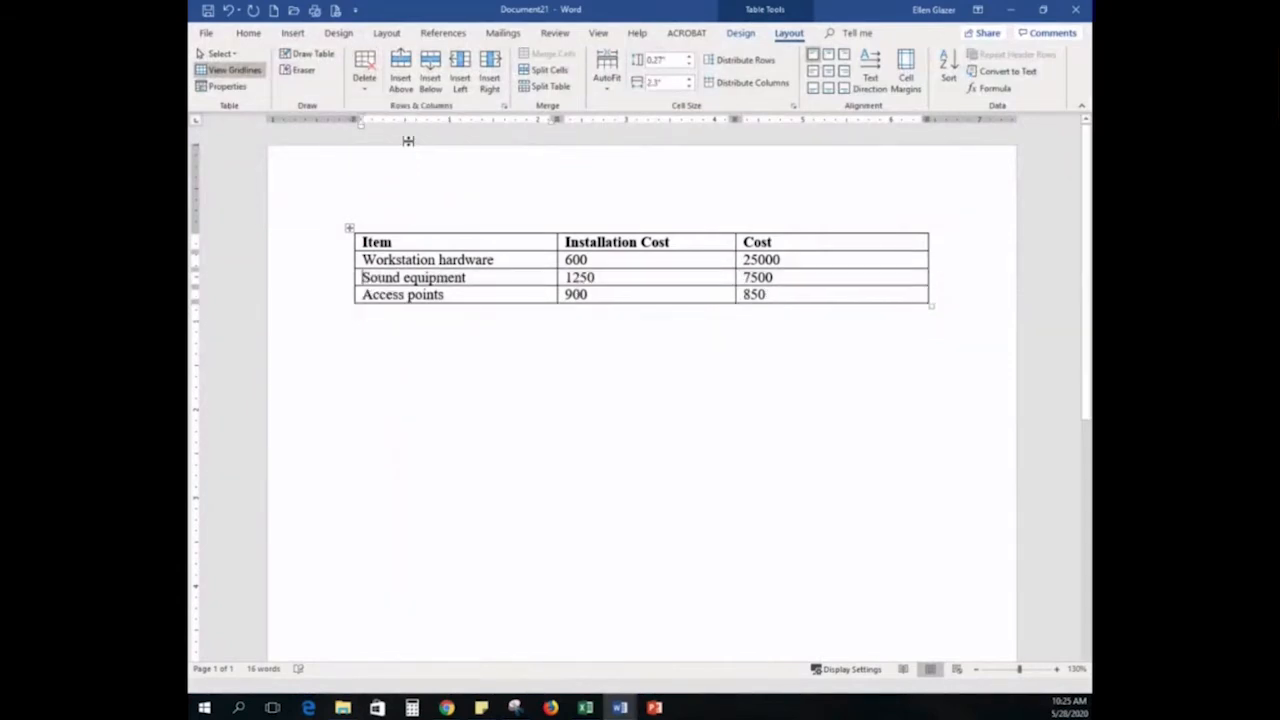
right_click(440, 280)
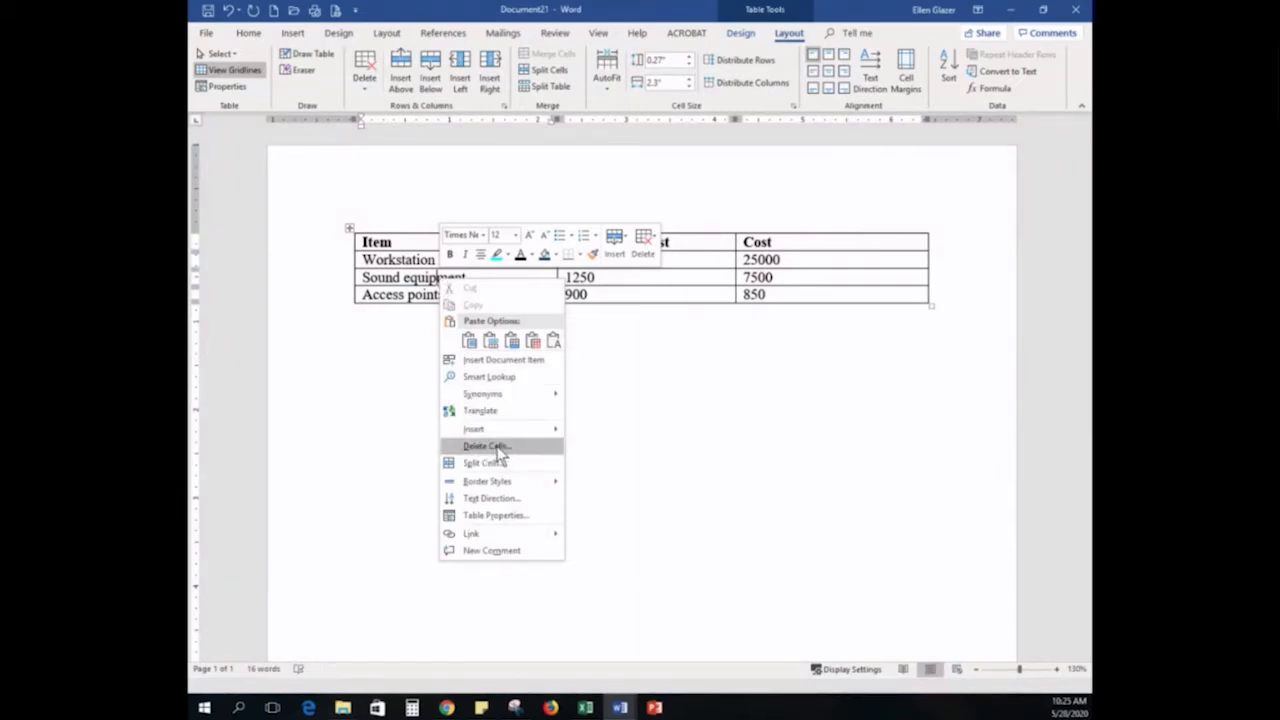
left_click(730, 357)
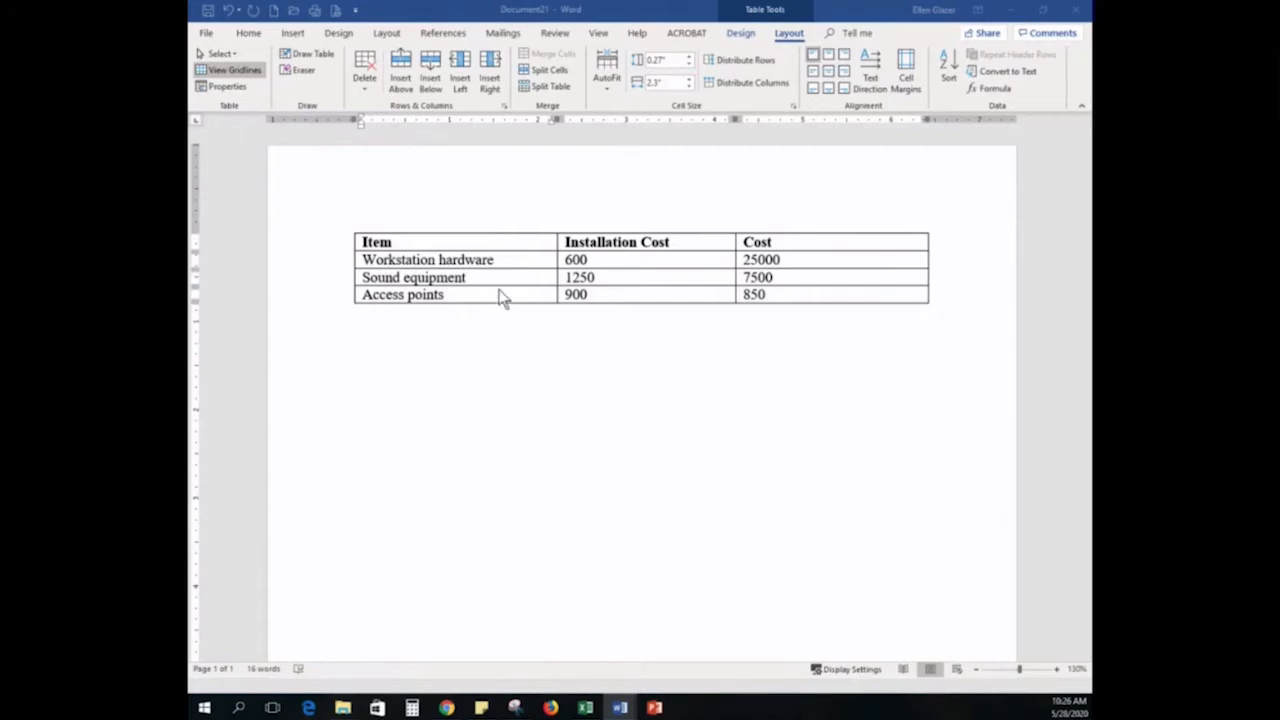
left_click(498, 284)
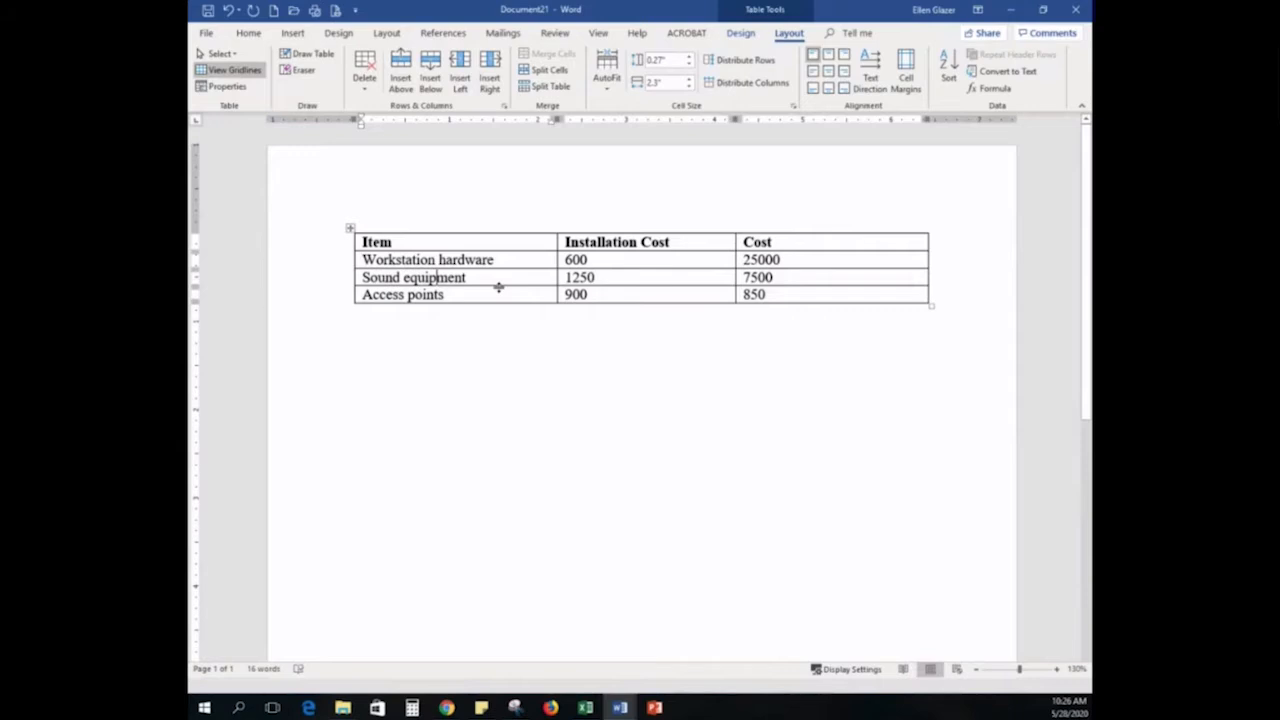
Narrow the Item column to 1.72 inches so the whole table sits narrower
left_click_drag(498, 287, 548, 296)
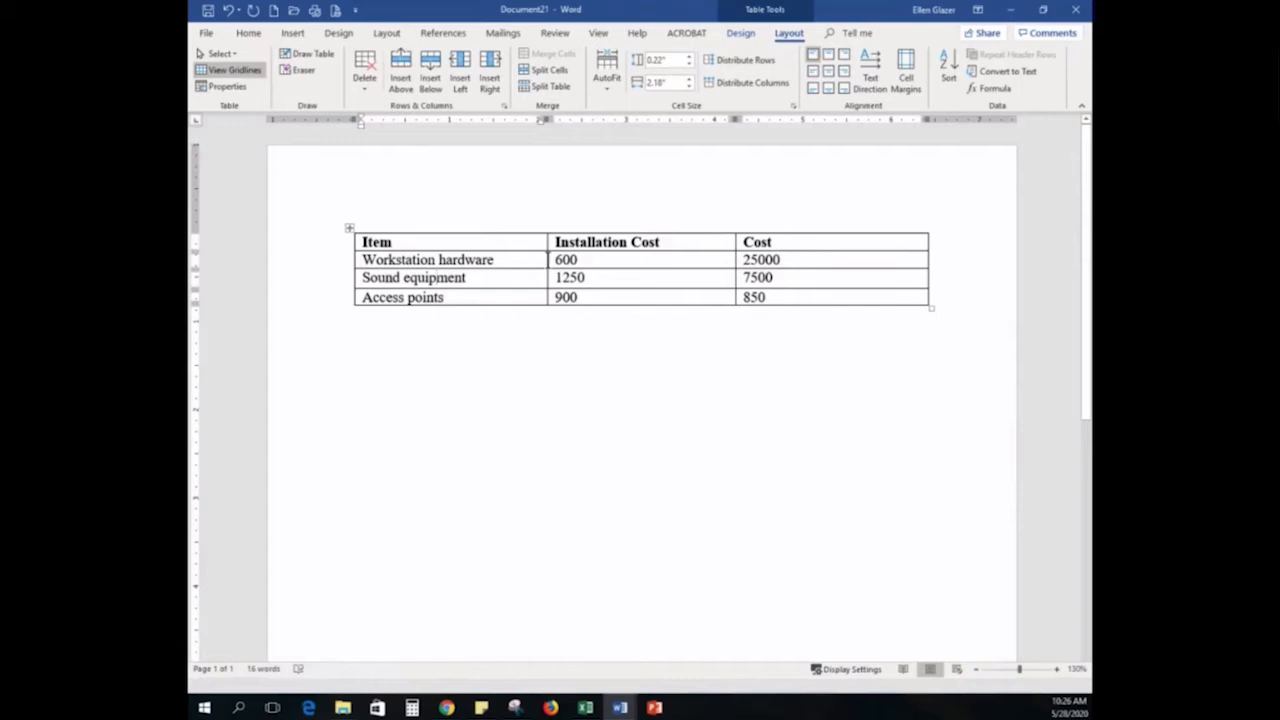
left_click_drag(547, 243, 508, 242)
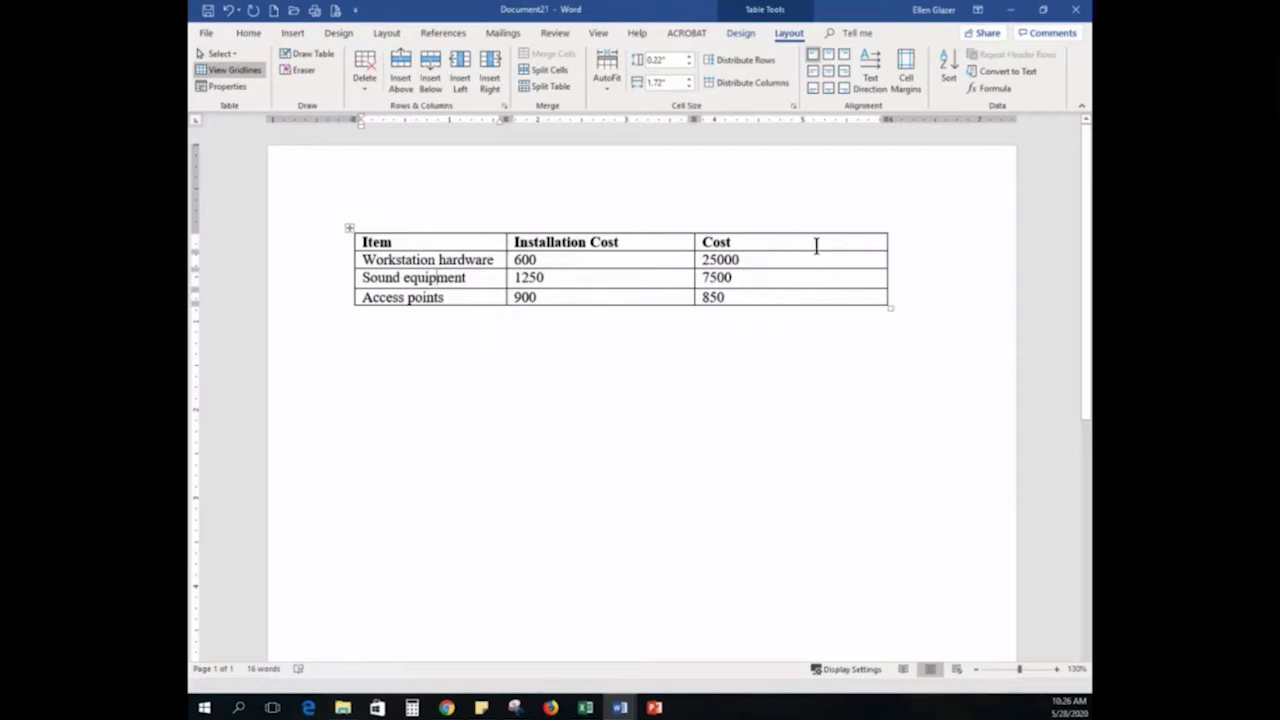
Autofit the Cost column to its contents to shrink the table's width
double_click(885, 259)
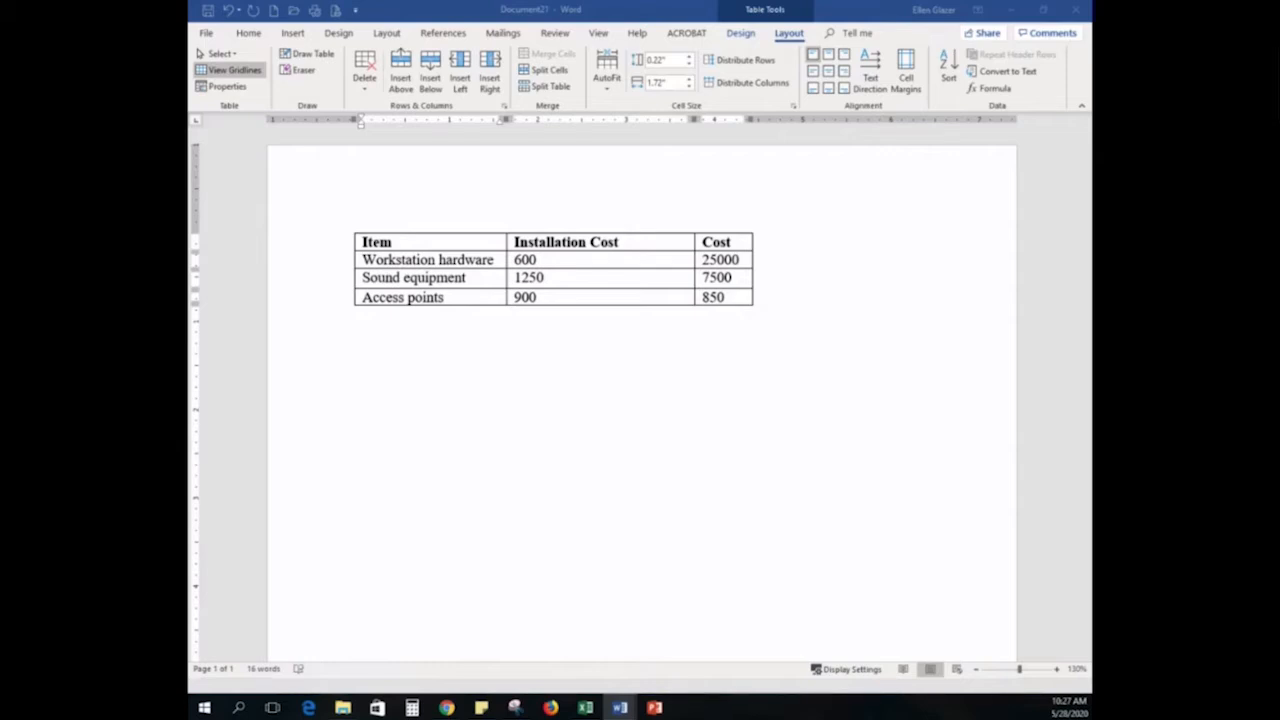
left_click(743, 33)
Apply the Grid Table 5 Dark - Accent 2 style to the whole table
left_click(742, 34)
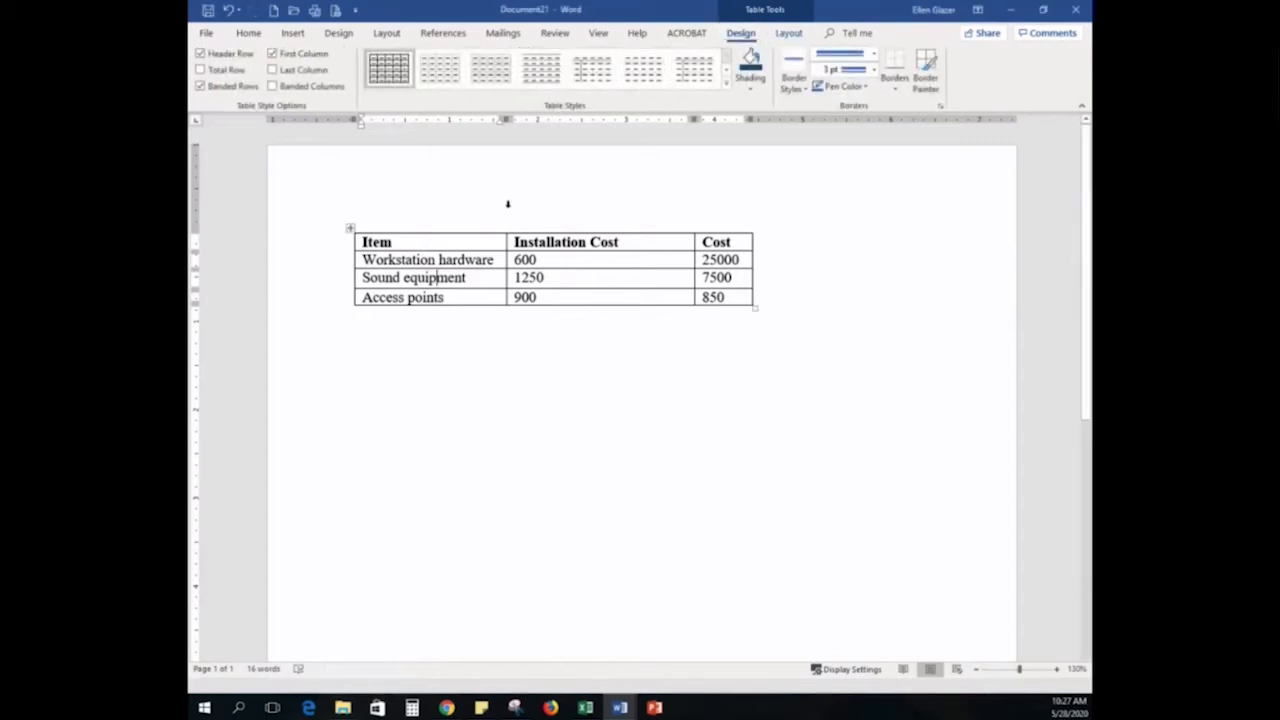
left_click(348, 230)
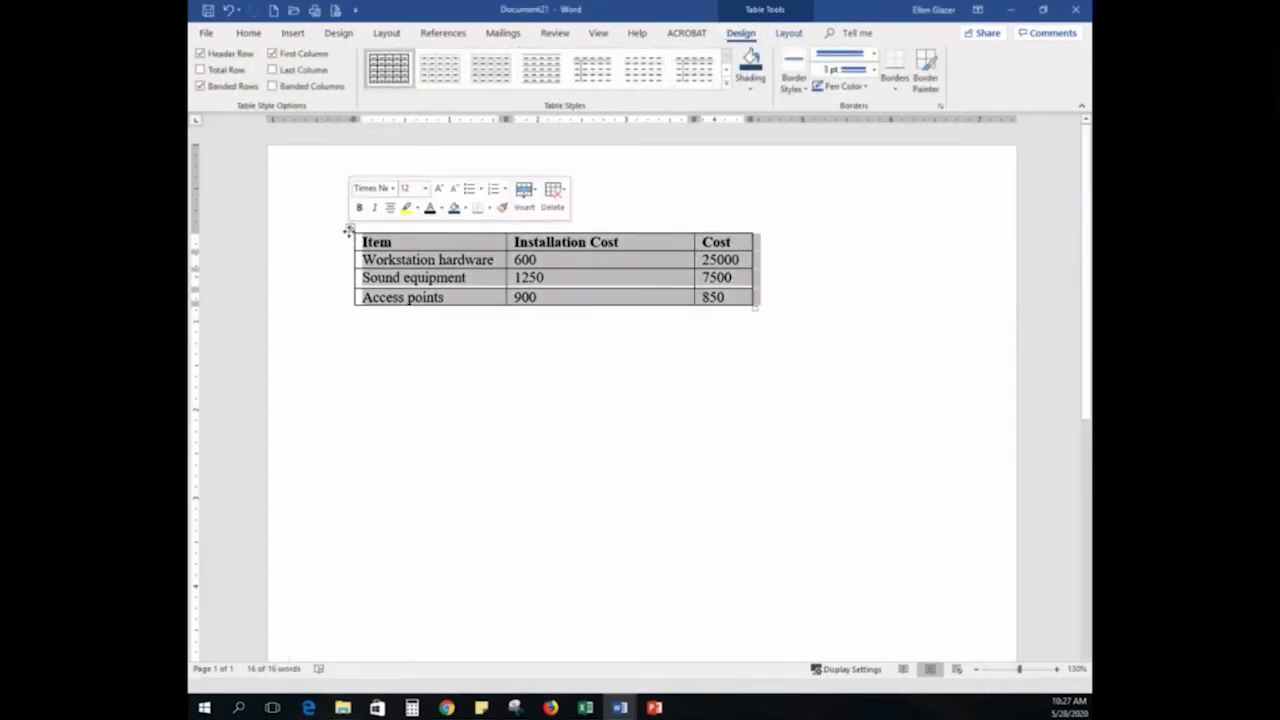
left_click(729, 86)
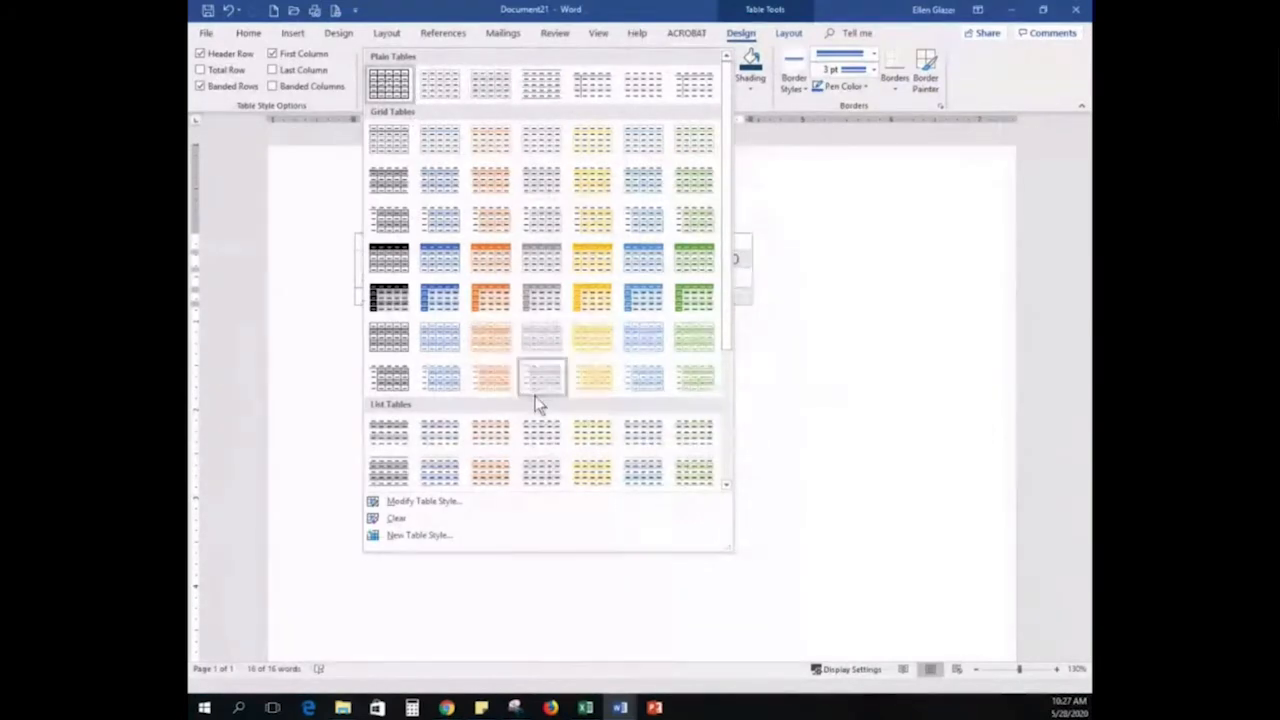
scroll(537, 400, "down", 3)
scroll(537, 402, "up", 3)
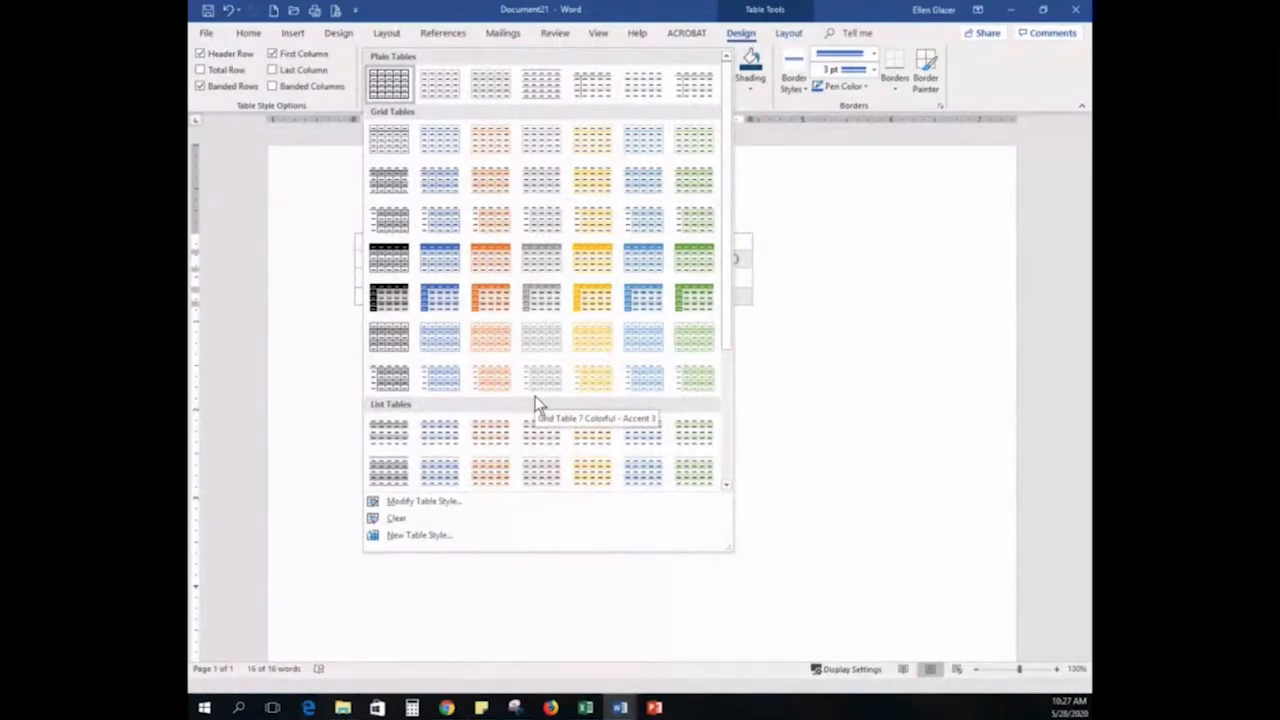
left_click(490, 302)
Select the whole orange table and bring up its Table Design border options
left_click(603, 465)
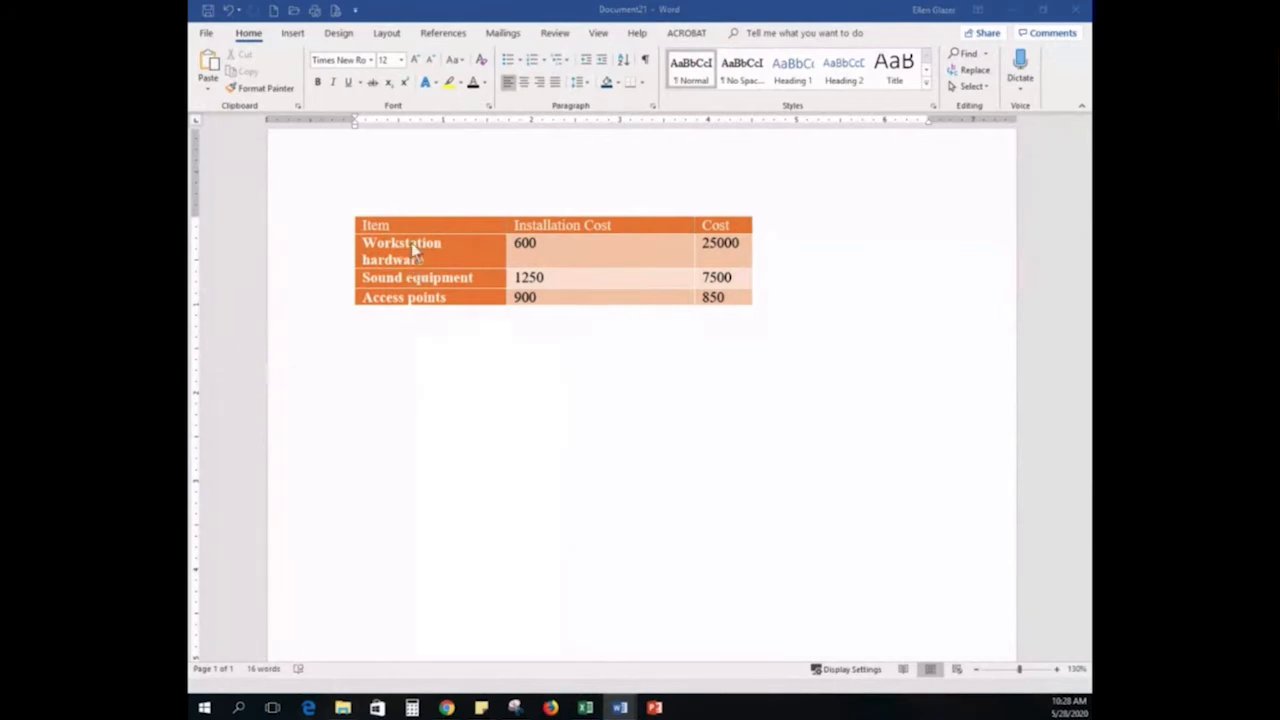
left_click(383, 224)
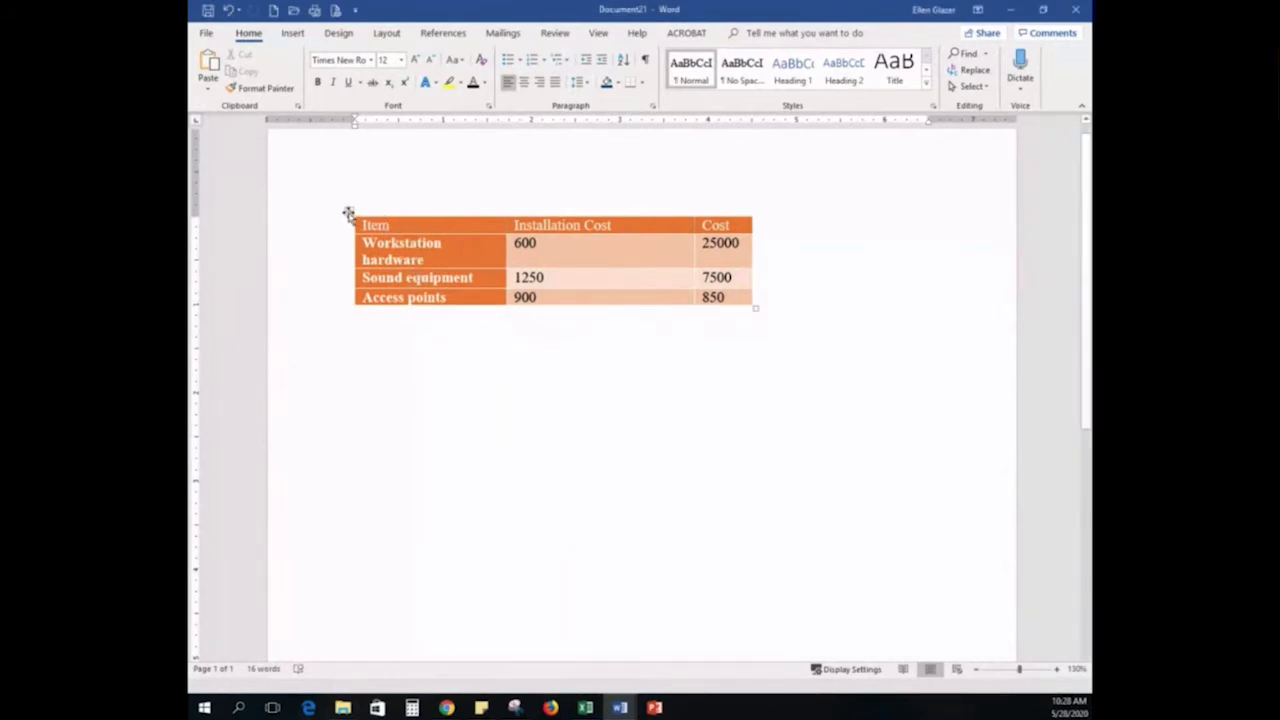
left_click(349, 211)
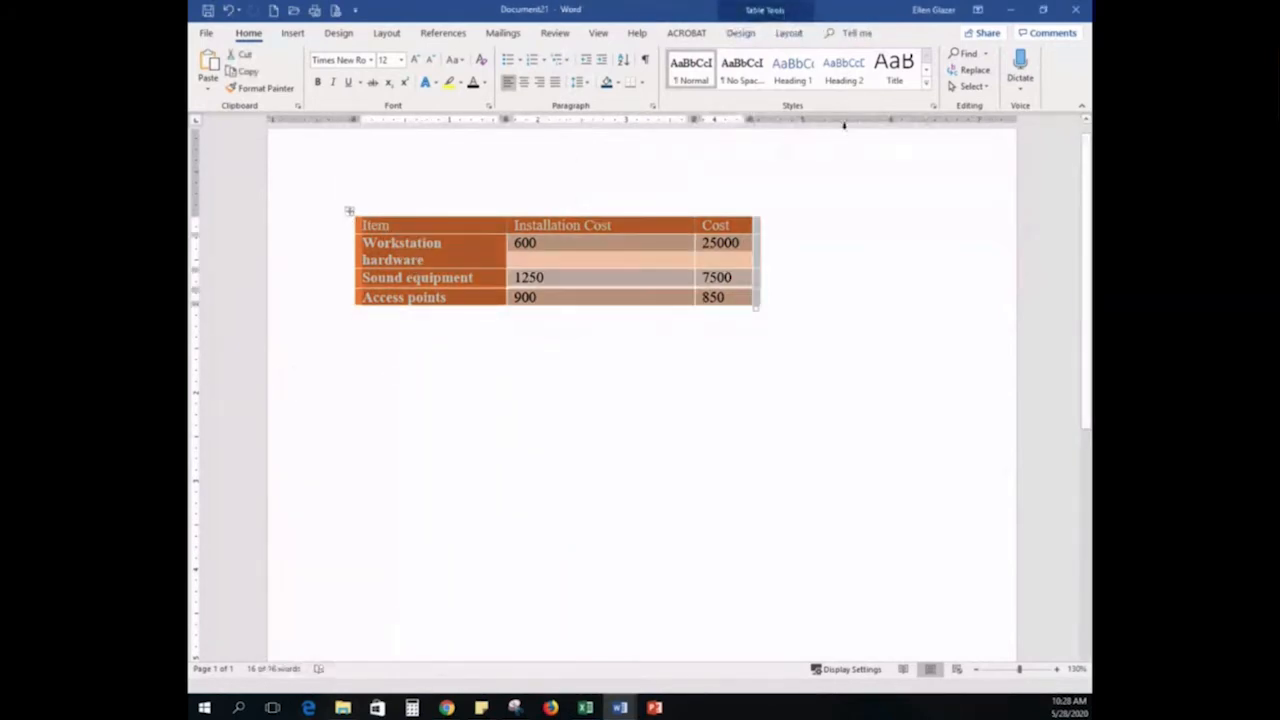
left_click(756, 38)
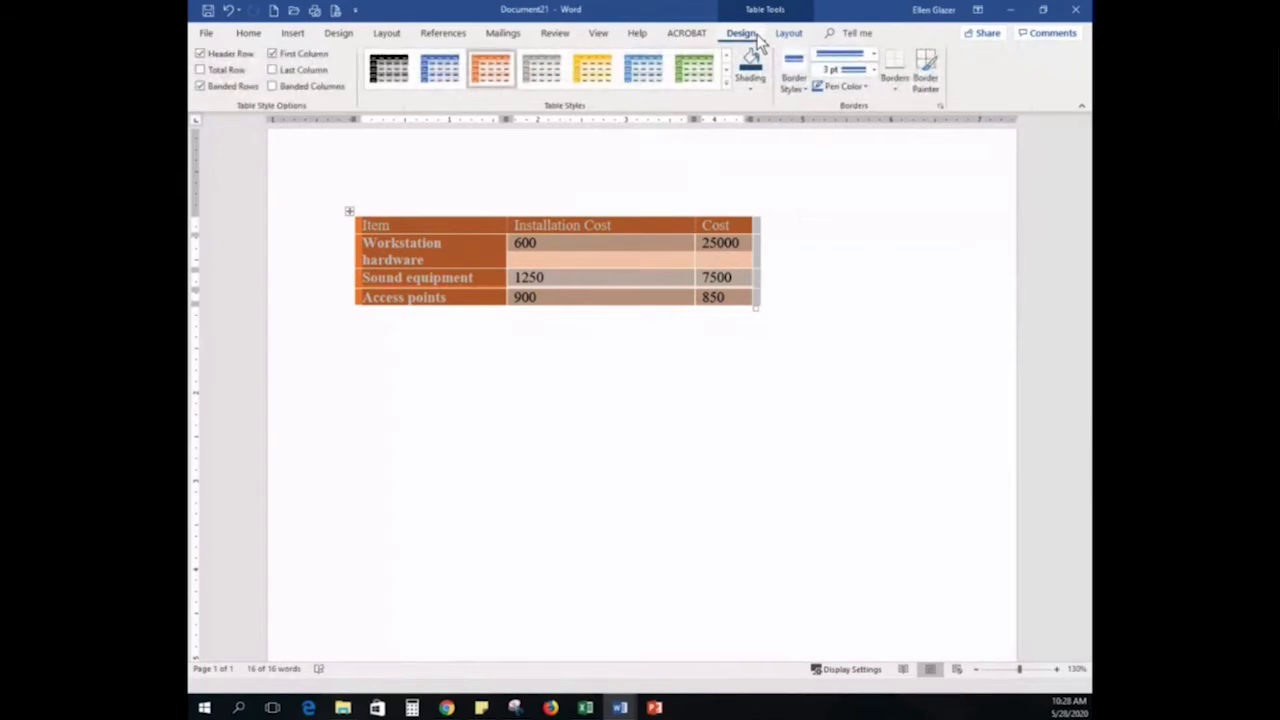
Add ½ pt inside borders between all cells of the orange table
left_click(798, 88)
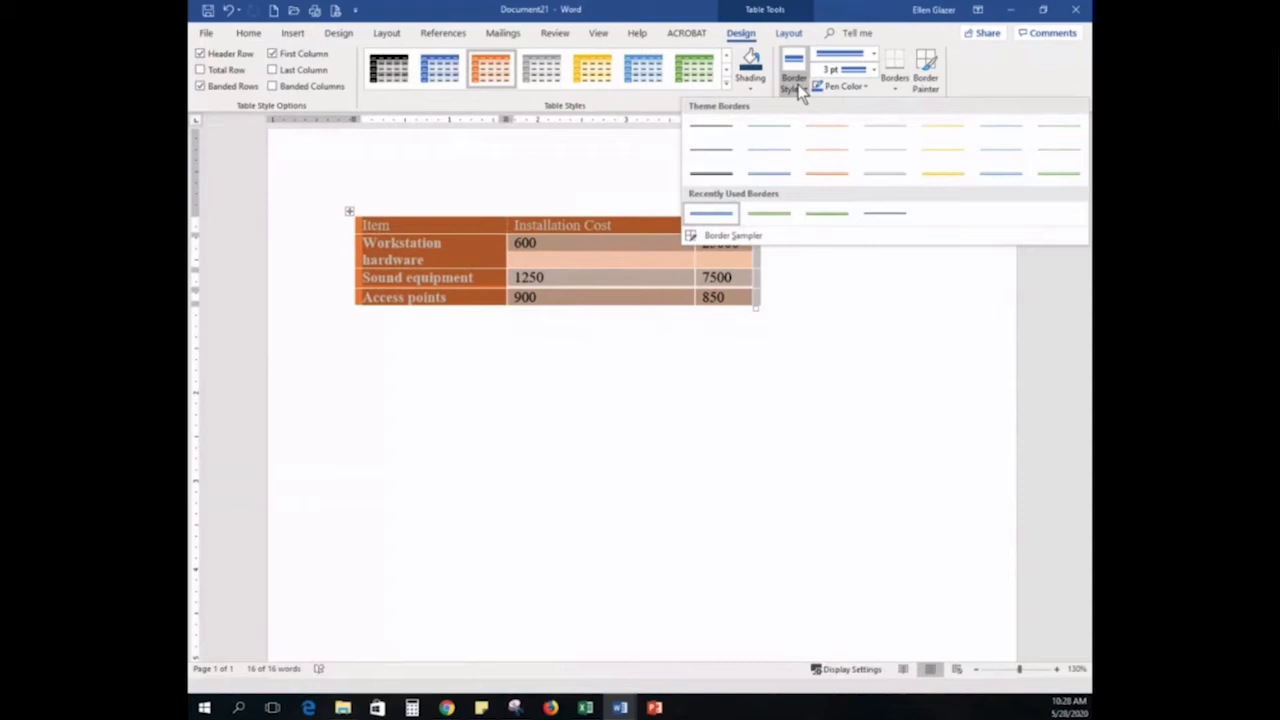
left_click(762, 136)
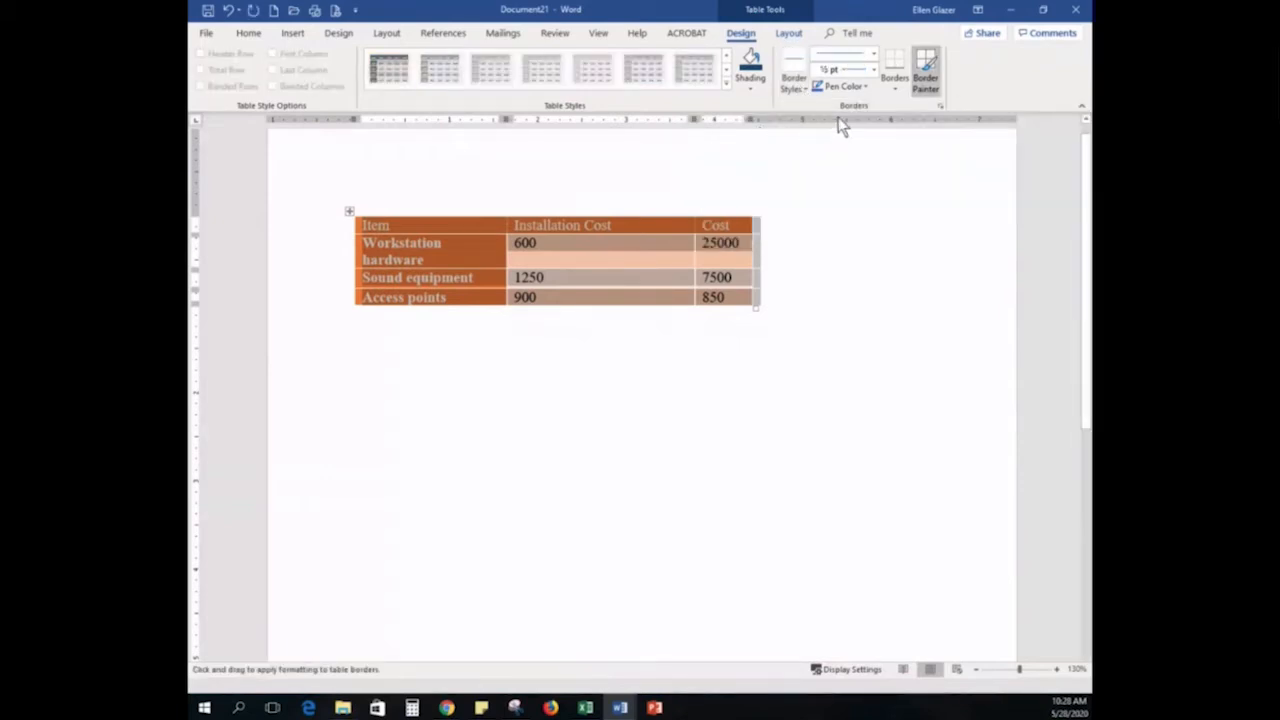
left_click(889, 77)
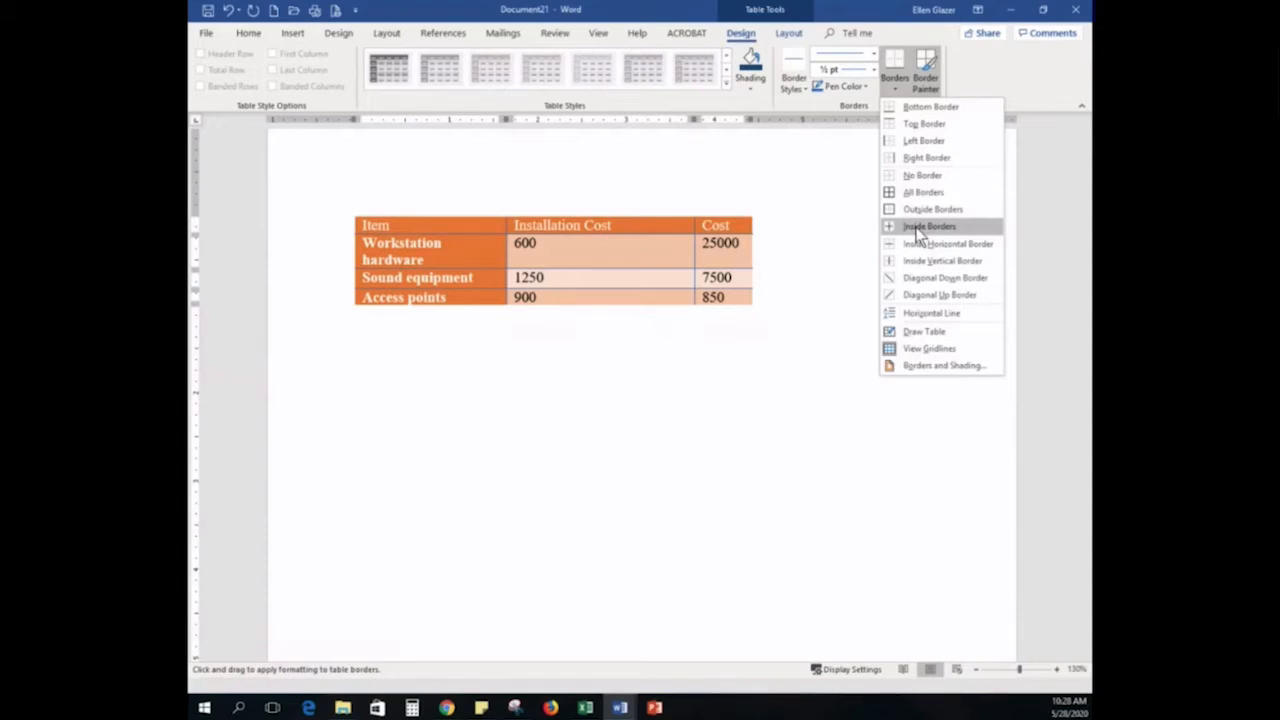
left_click(918, 228)
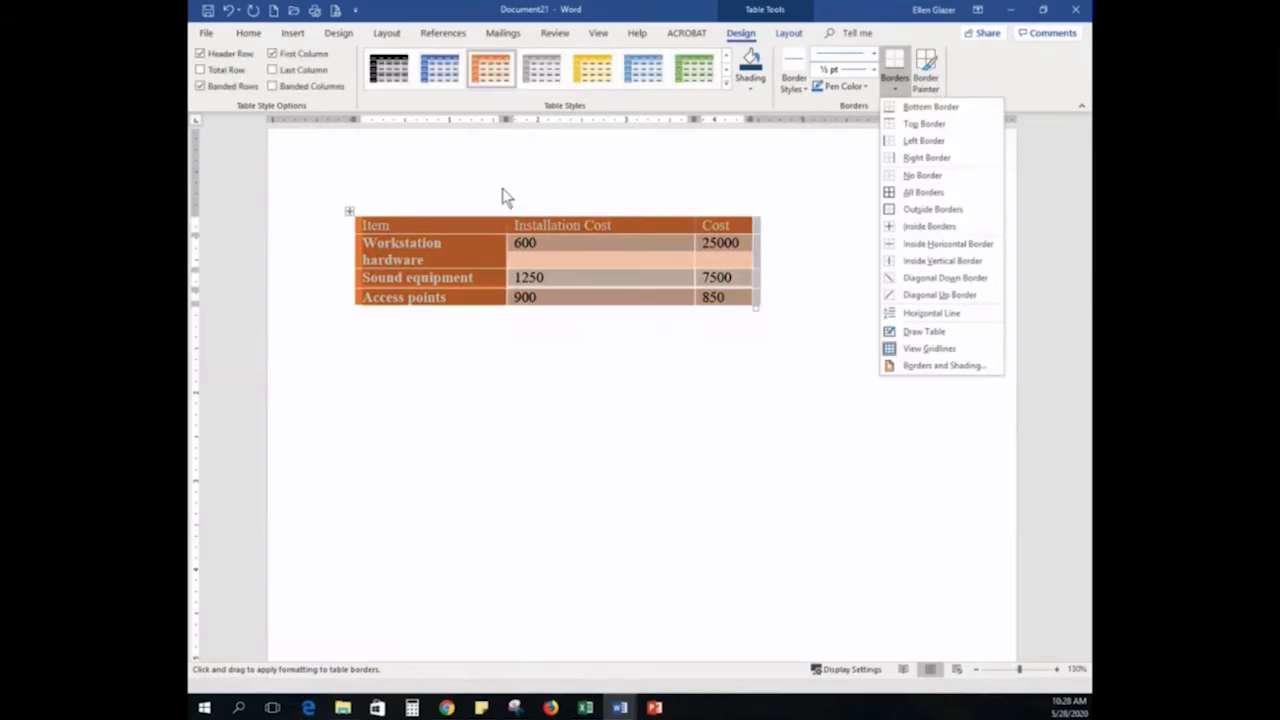
left_click(471, 263)
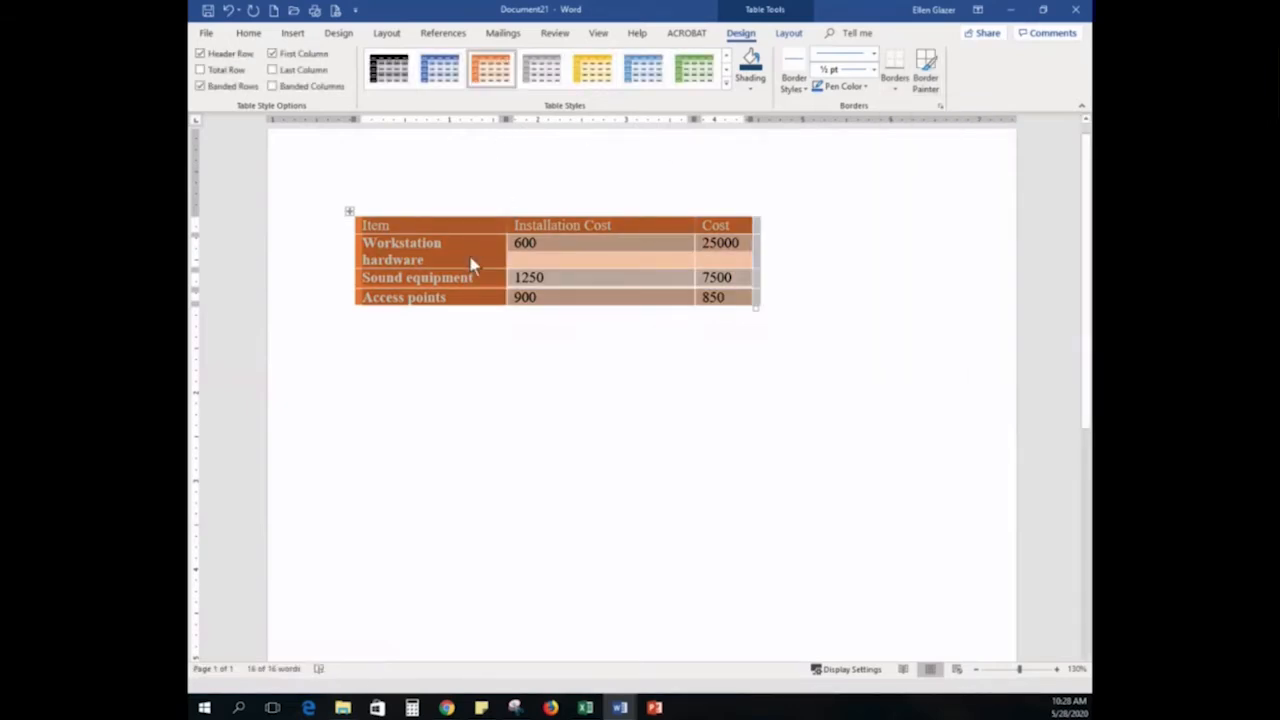
left_click(533, 259)
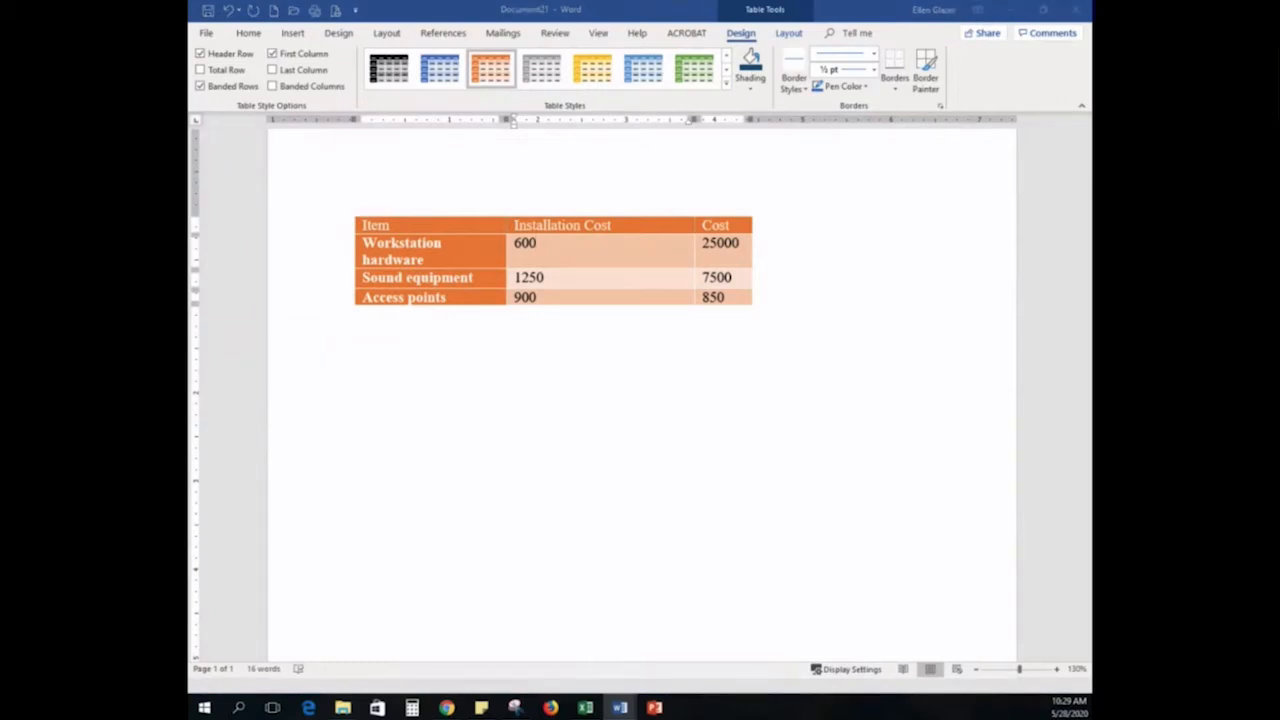
Widen the table so 'Workstation hardware' fits on a single line
left_click(407, 224)
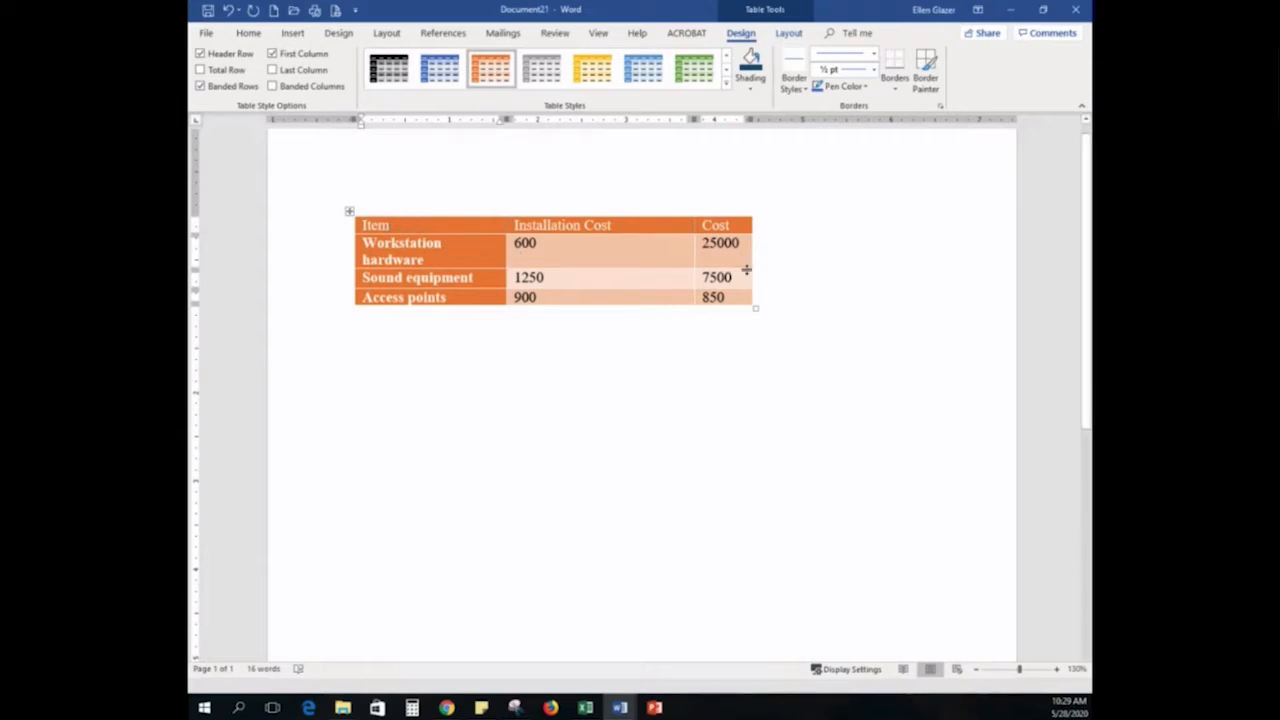
left_click_drag(755, 310, 906, 323)
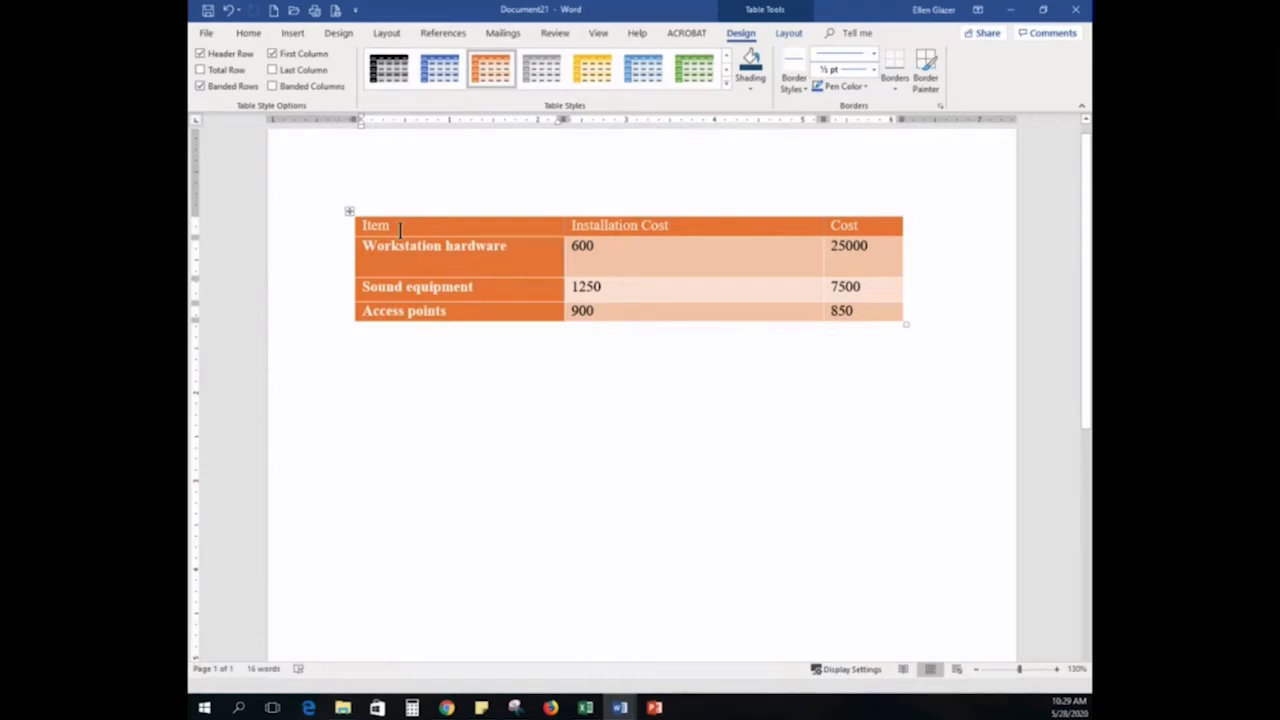
left_click(789, 33)
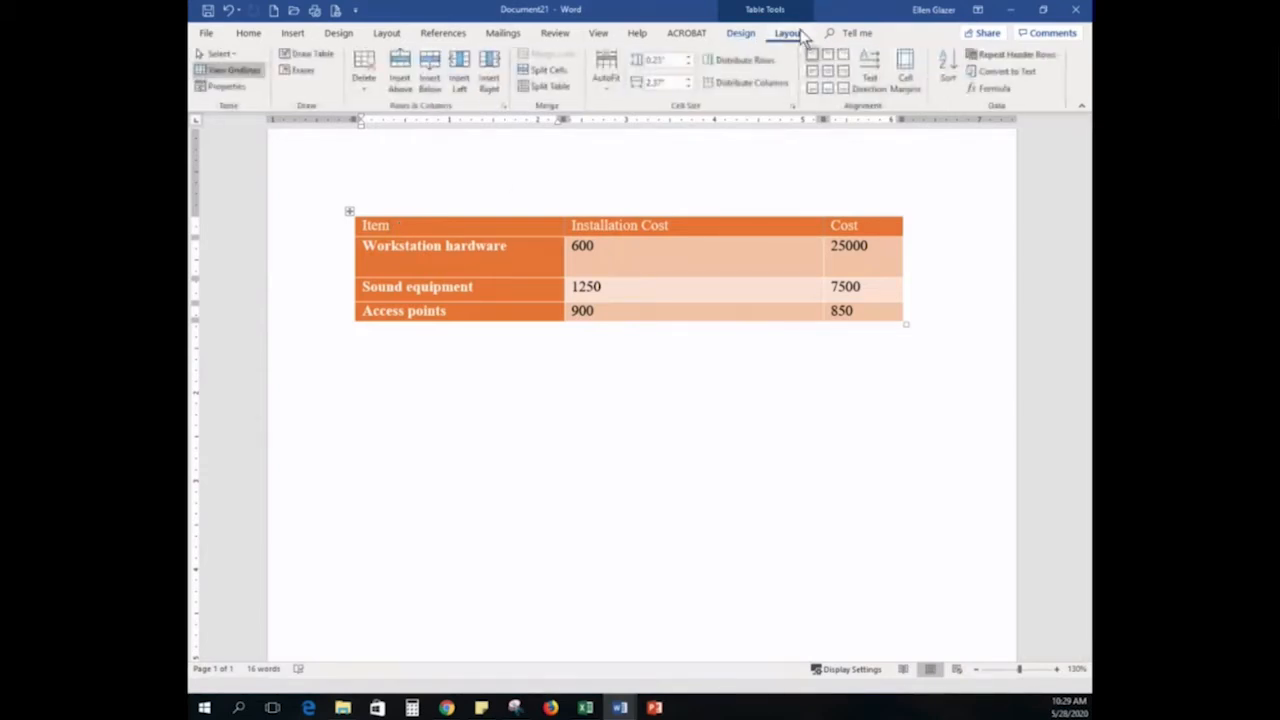
Insert a blank row above the Item header row and select all its cells
left_click(403, 72)
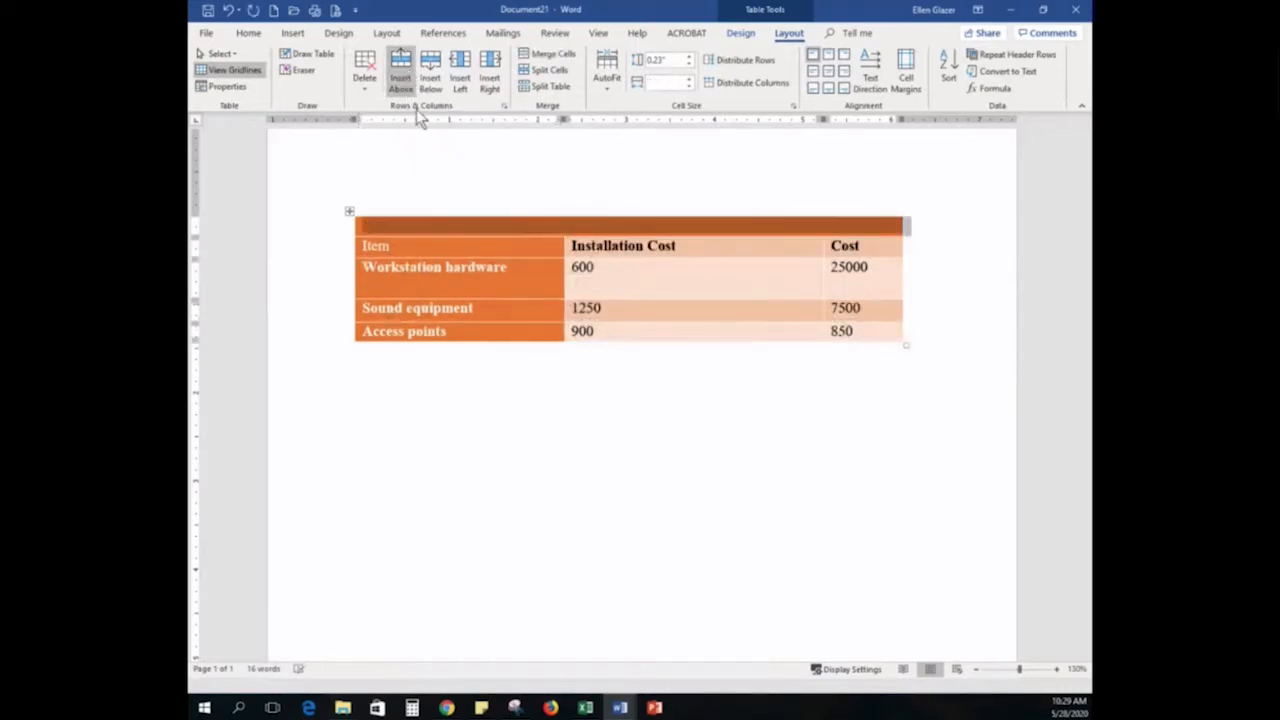
left_click(469, 232)
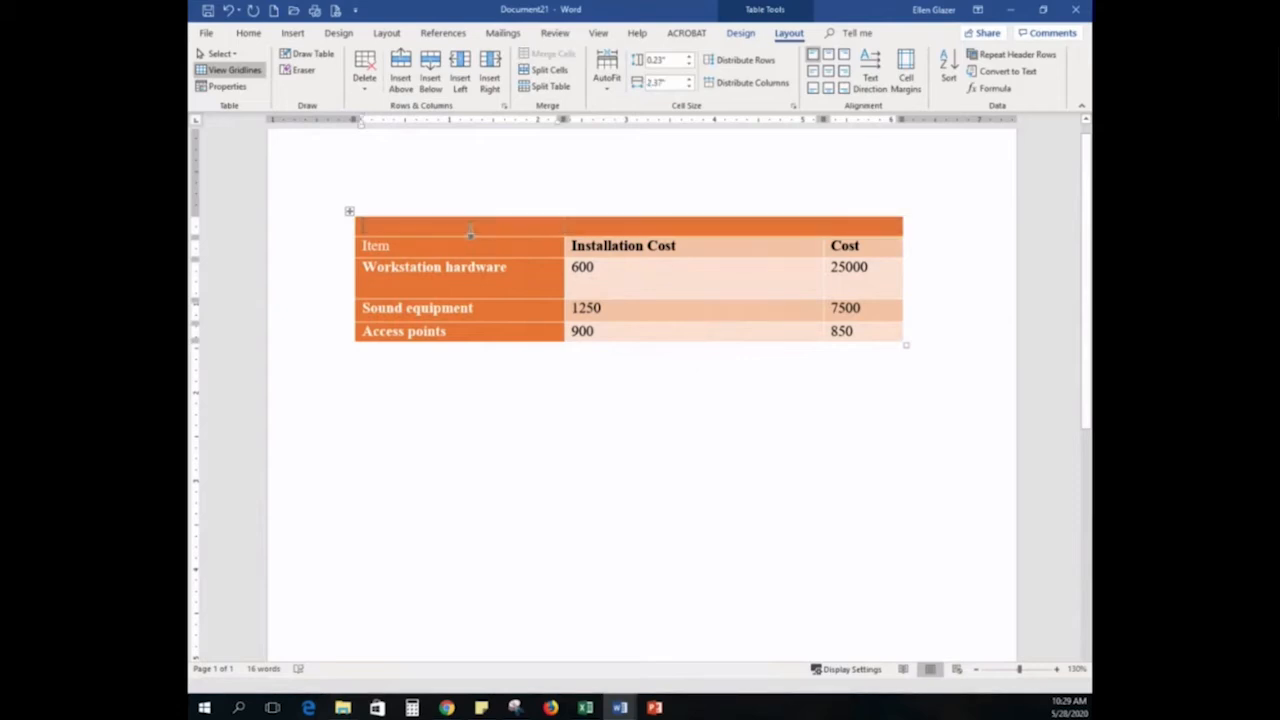
left_click(604, 222)
left_click(847, 225)
left_click_drag(450, 232, 887, 213)
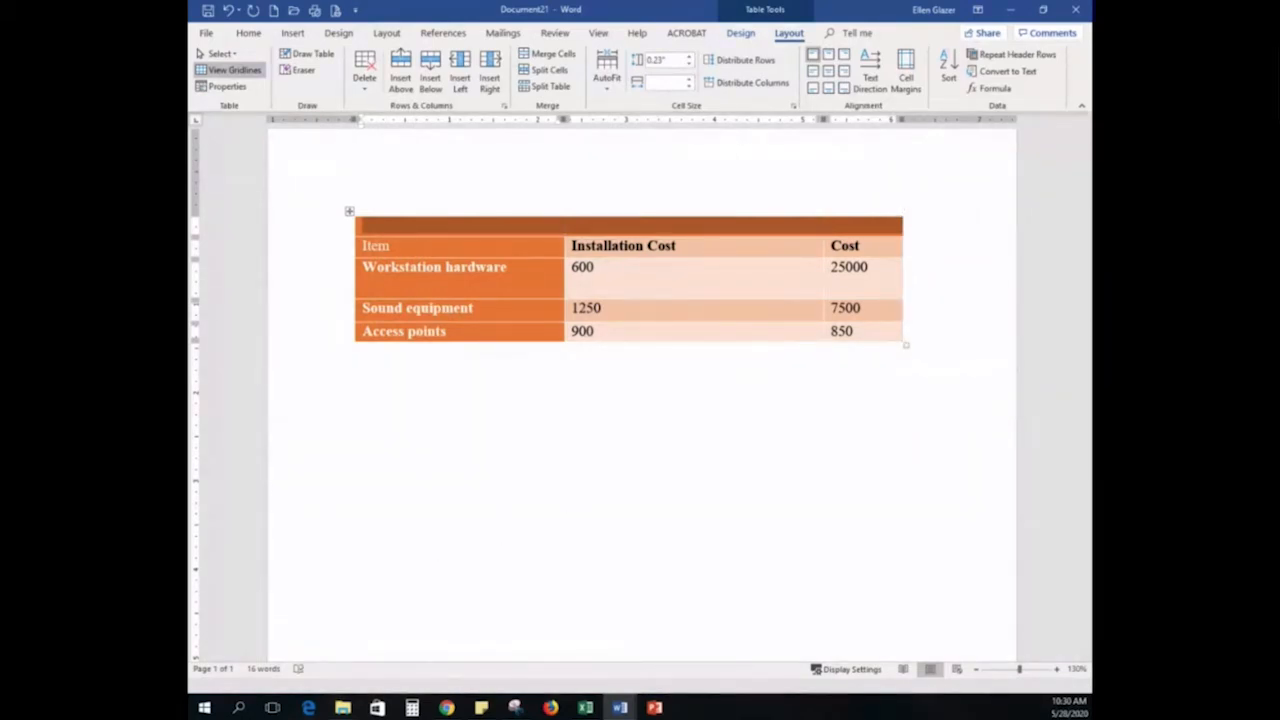
key("alt+Tab")
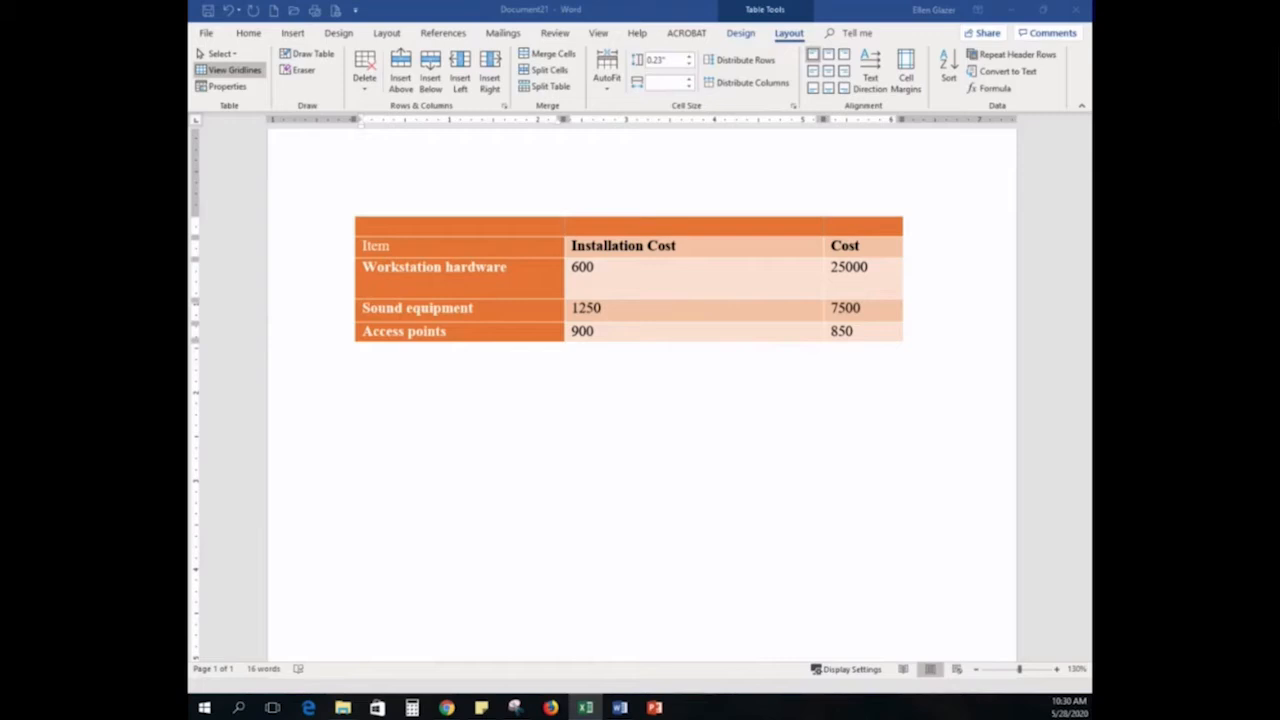
key("alt+Tab")
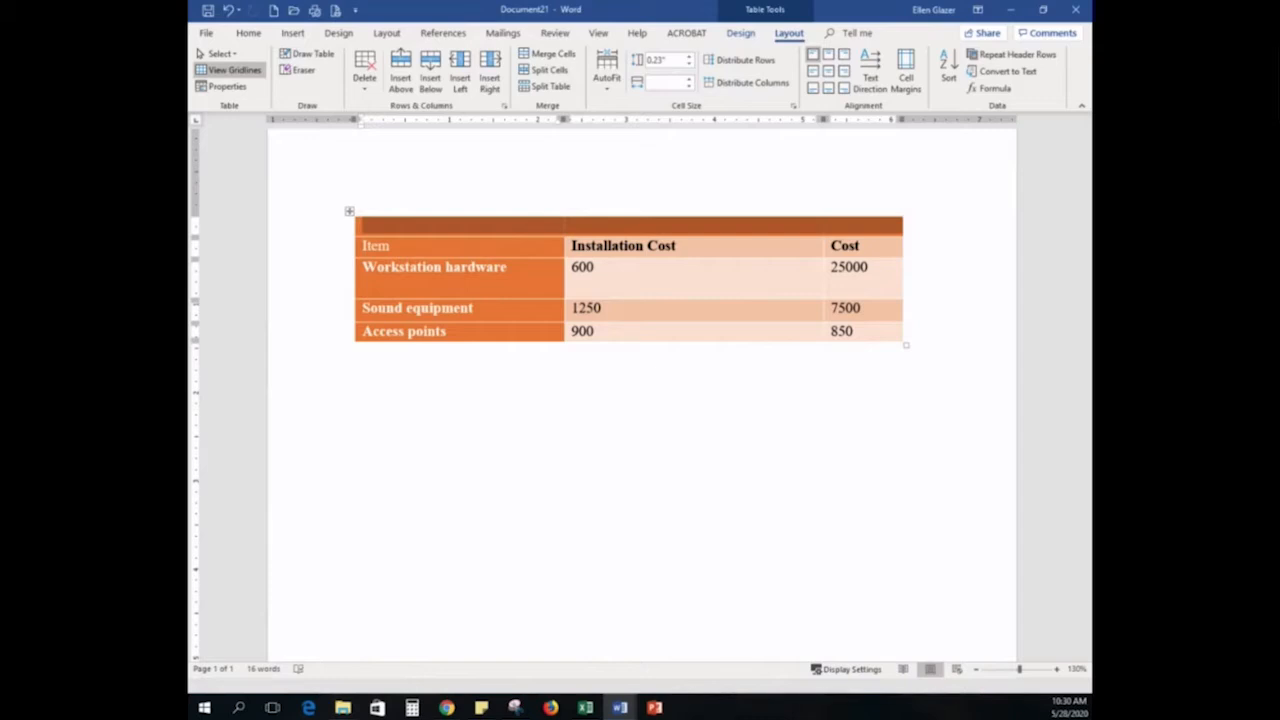
Merge and center the top row, then enter the title 'Glazer Equipment List and Prices'
left_click(561, 60)
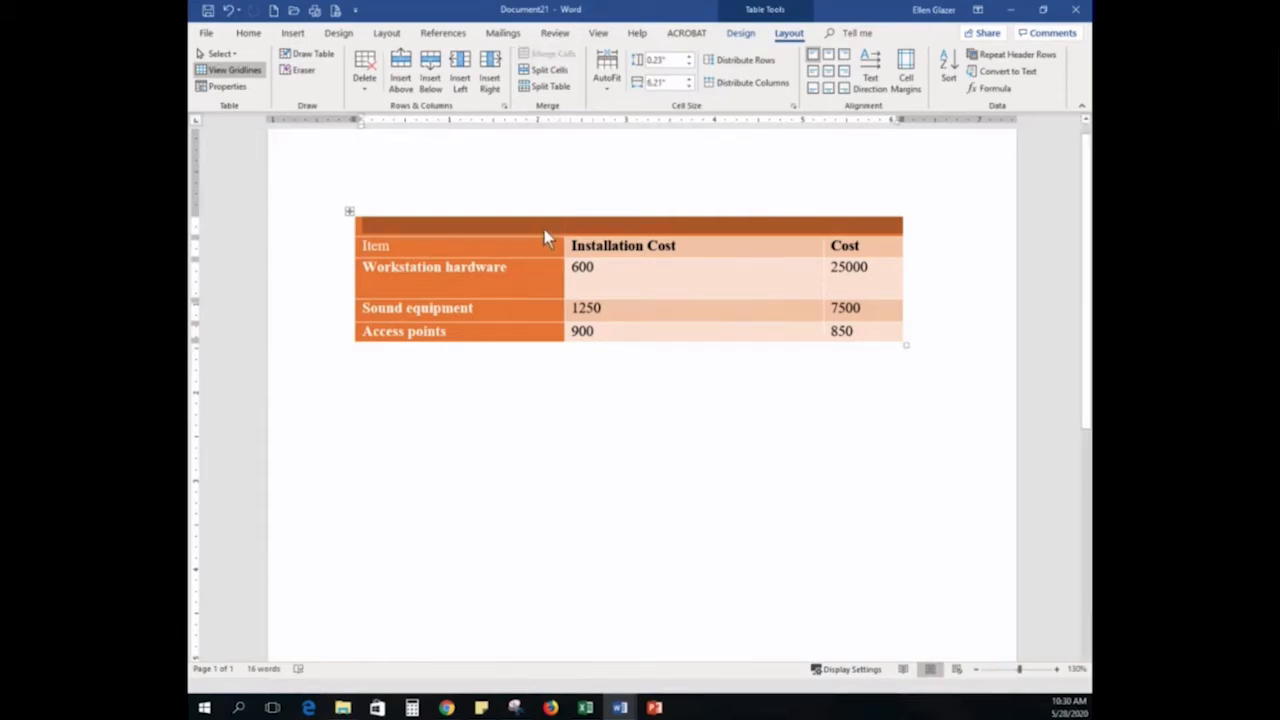
left_click(830, 80)
left_click(648, 220)
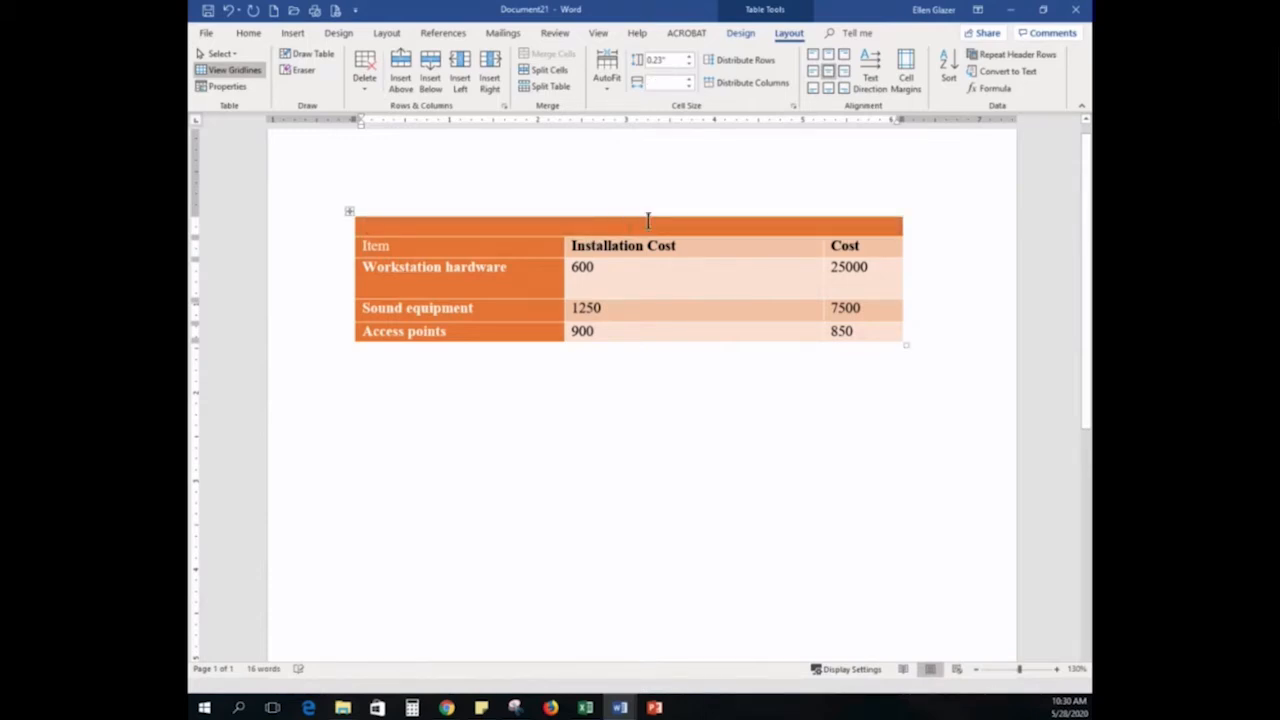
type("Glazer")
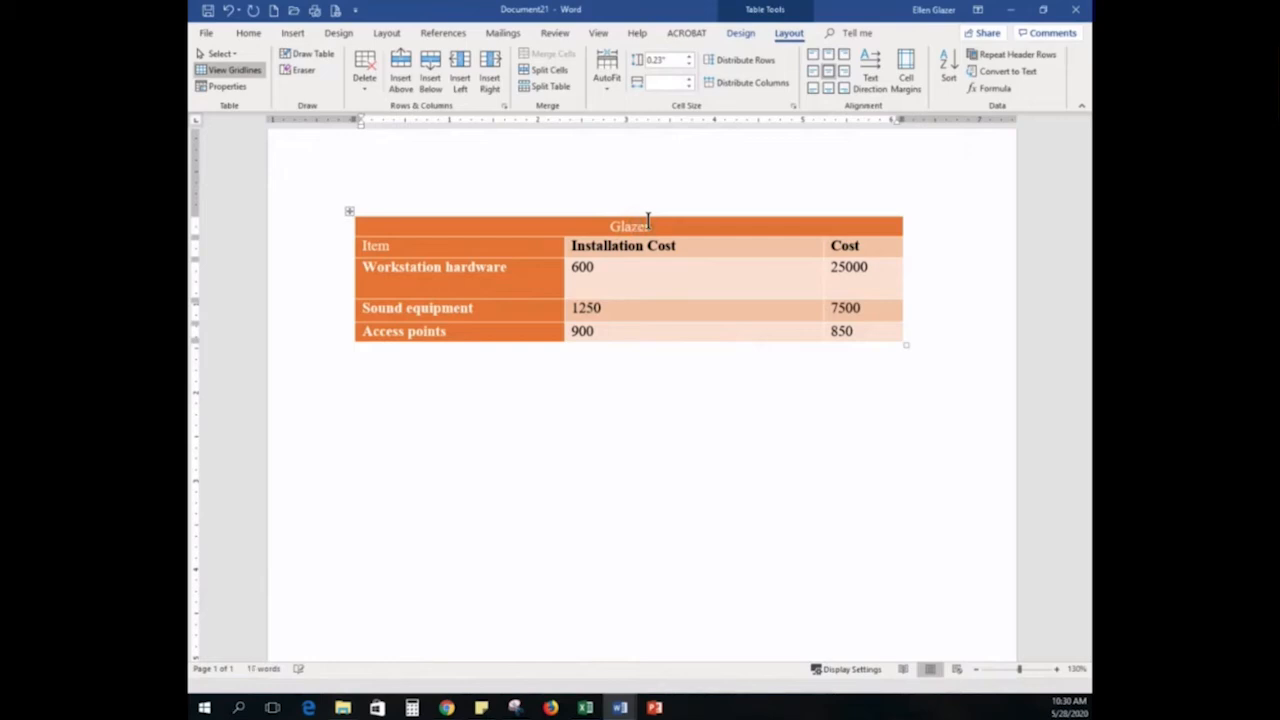
type(" Equipment List and Prices")
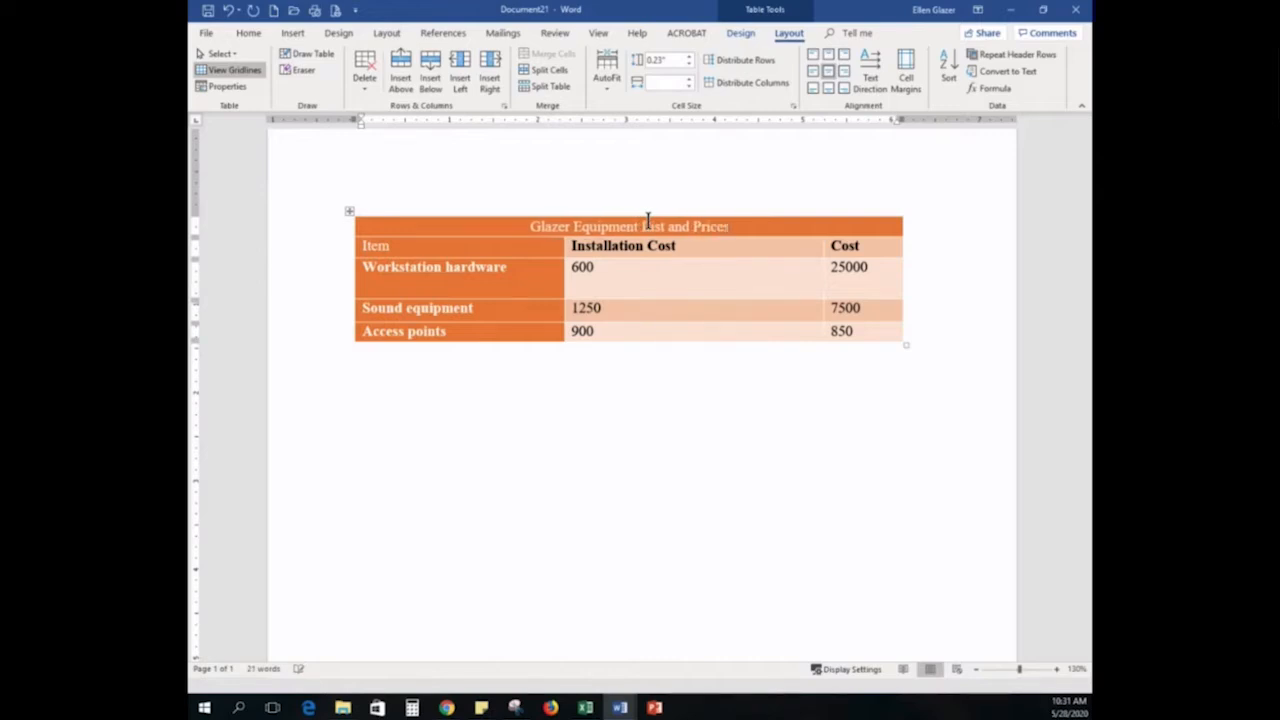
left_click(436, 386)
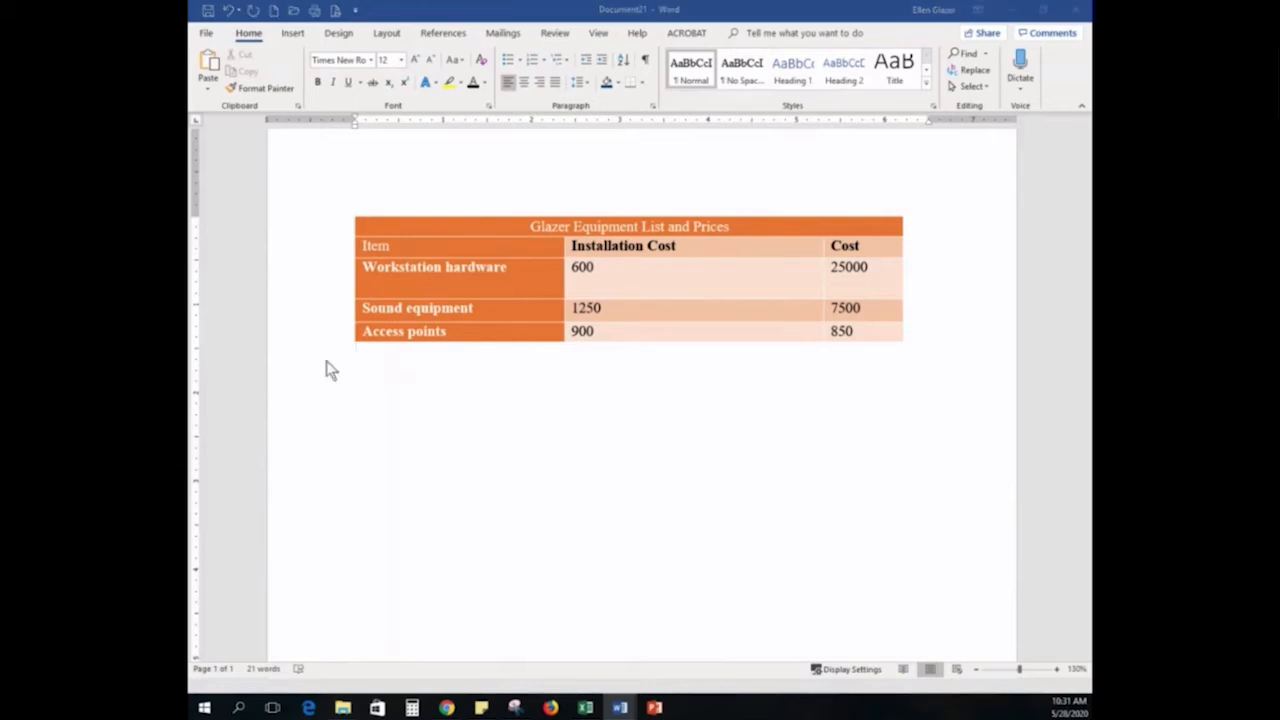
Tab out of the last cell after 850 to add a blank row under Access points
left_click(522, 335)
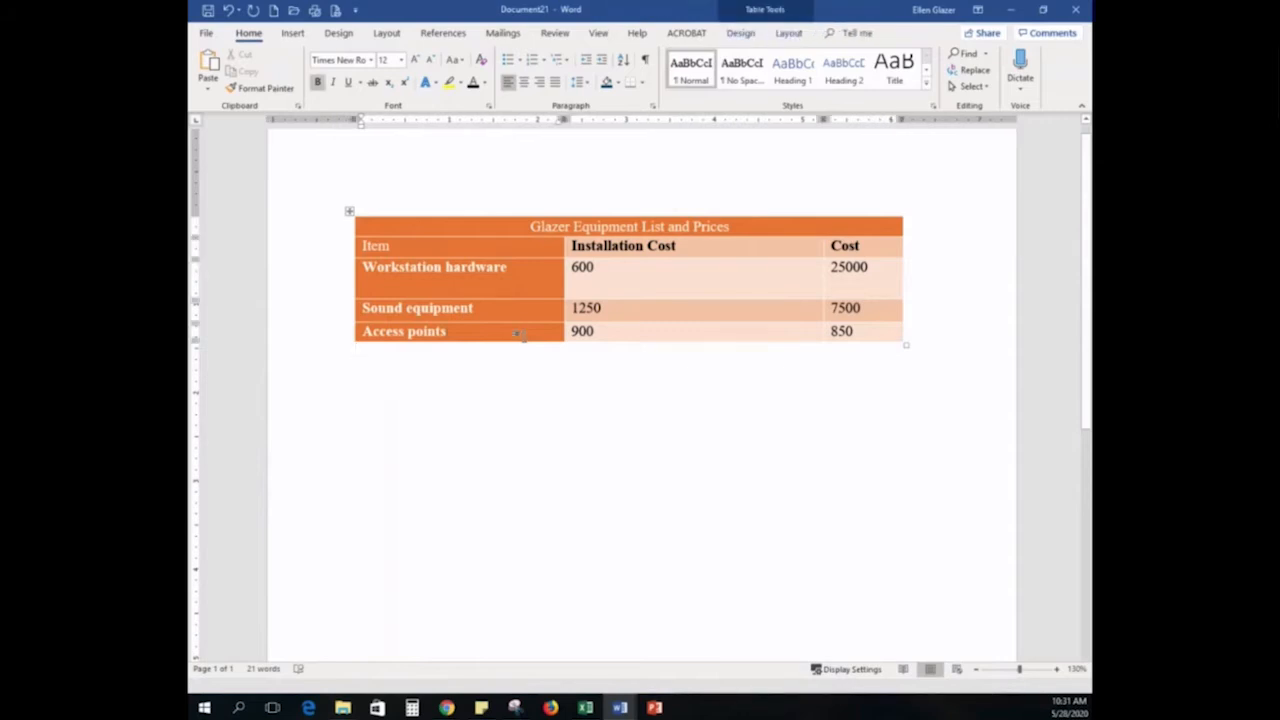
left_click(866, 333)
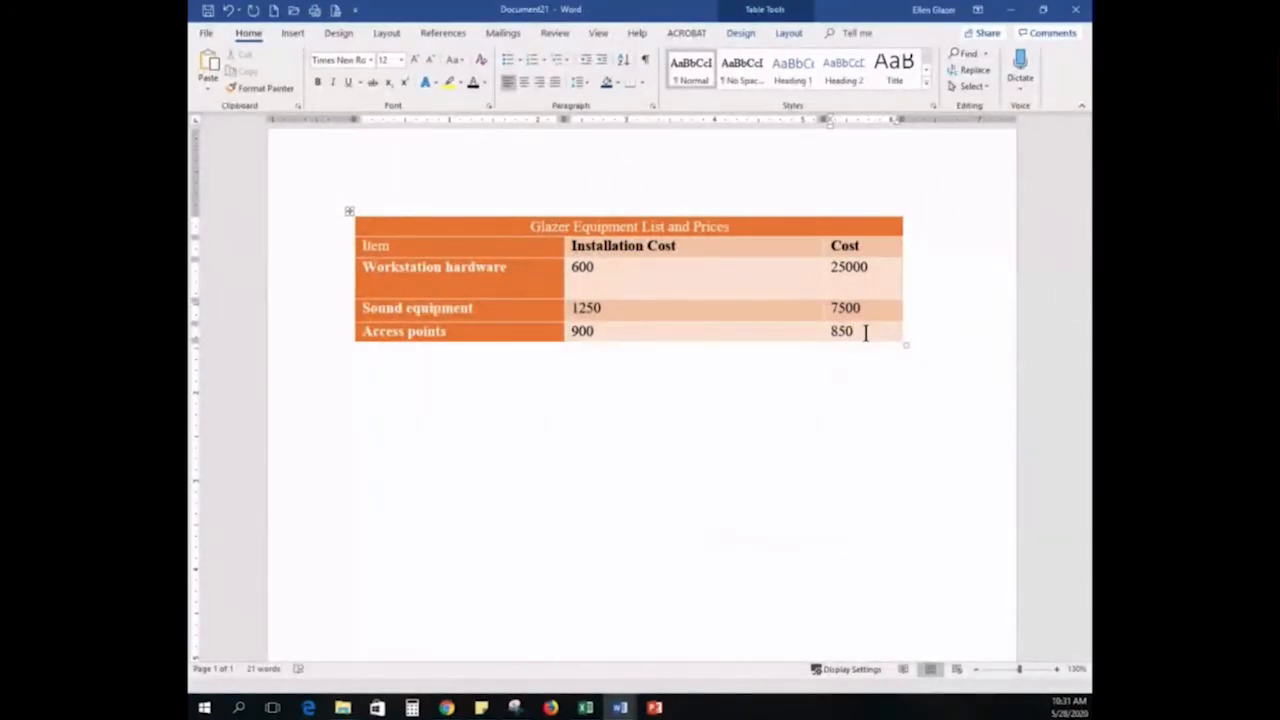
key("Tab")
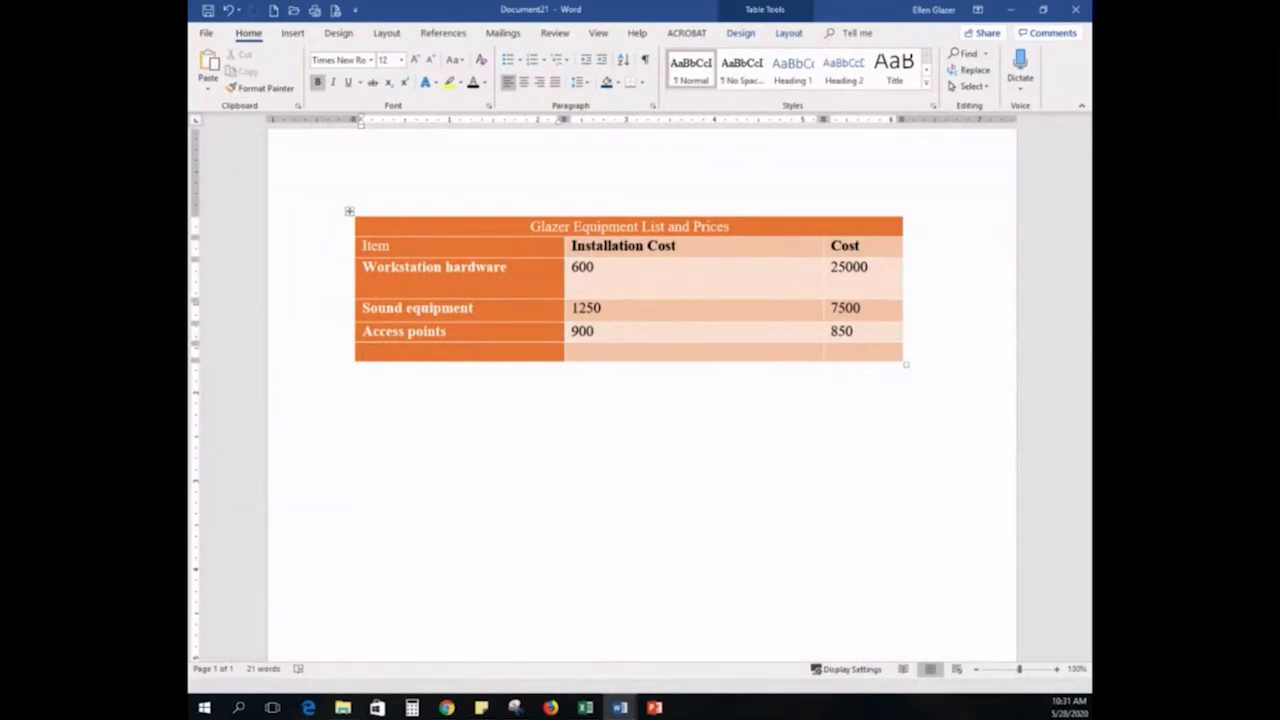
key("alt+Tab")
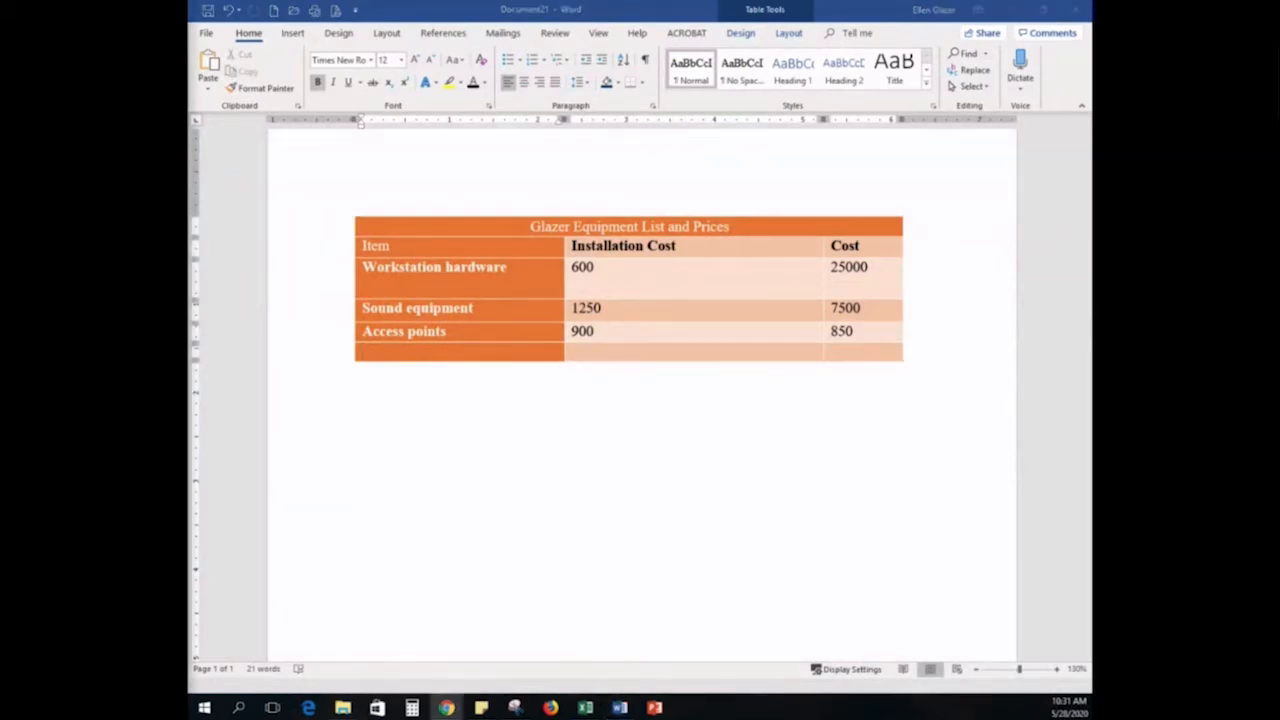
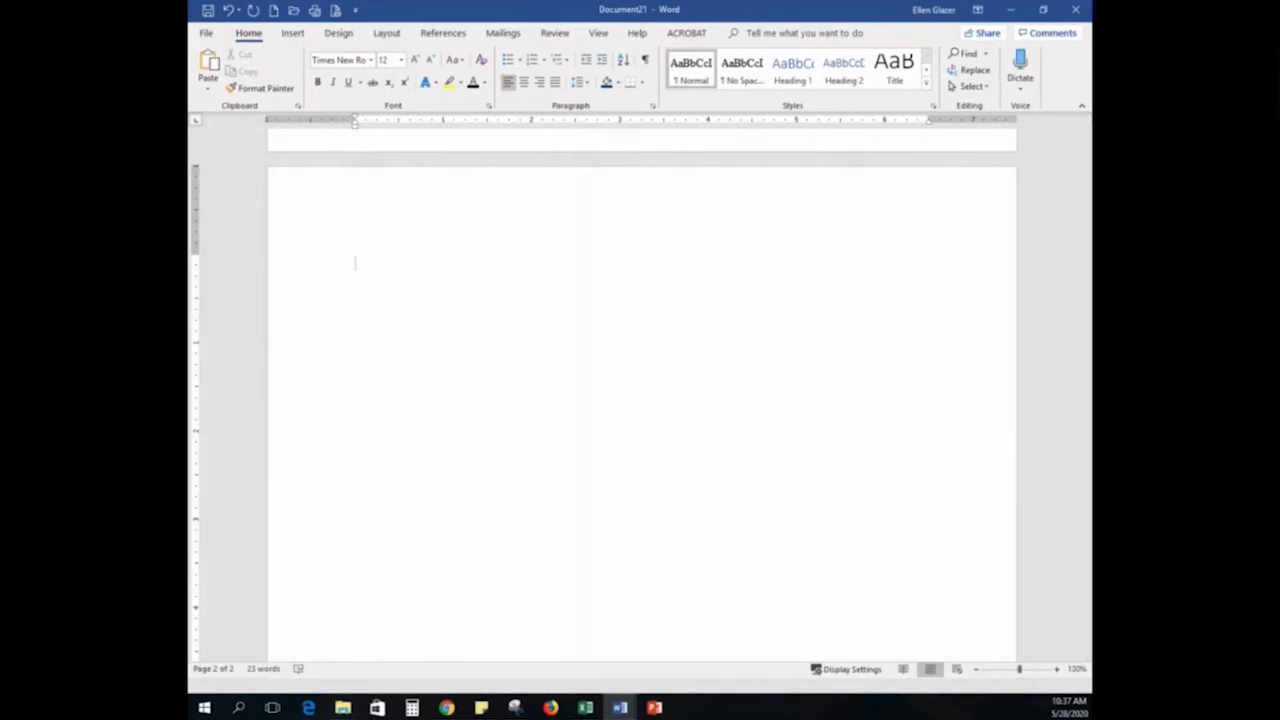
Bring the minimized Word Mods notes window into view and maximize it
left_click_drag(190, 215, 615, 210)
left_click(660, 213)
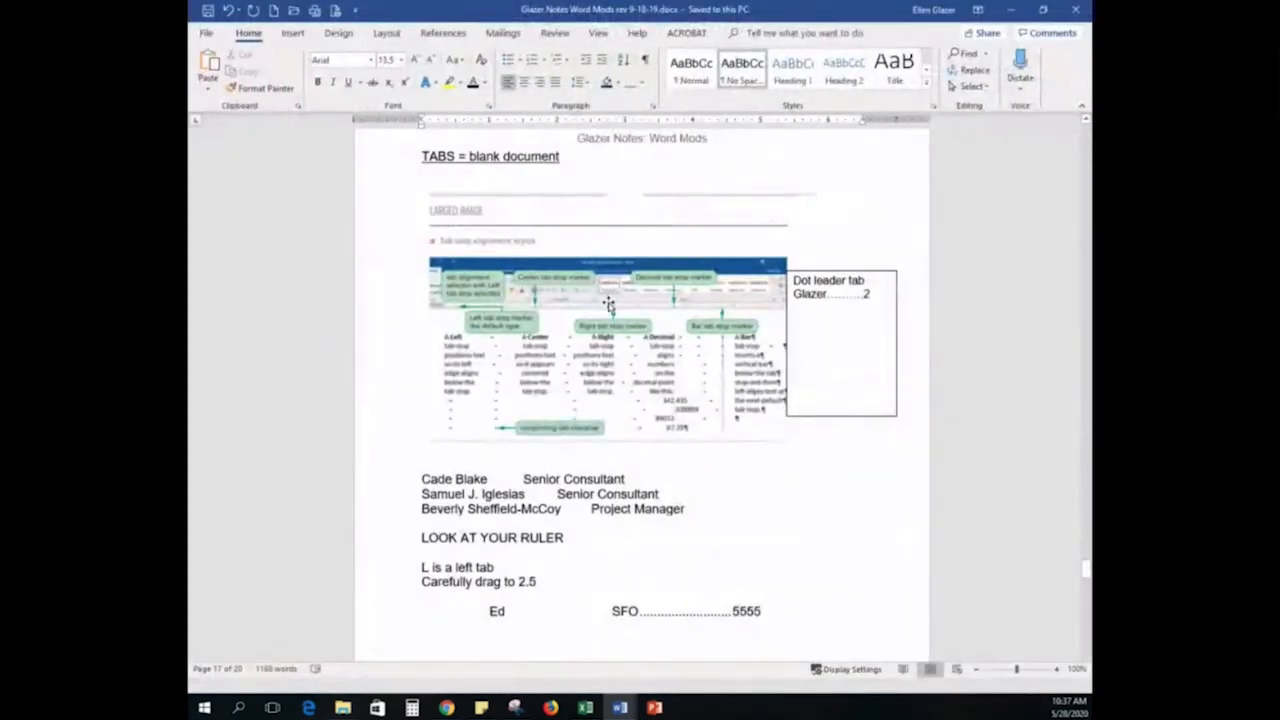
Review the notes' tab stop examples and name list, then switch over to Chrome
scroll(630, 390, "up", 2)
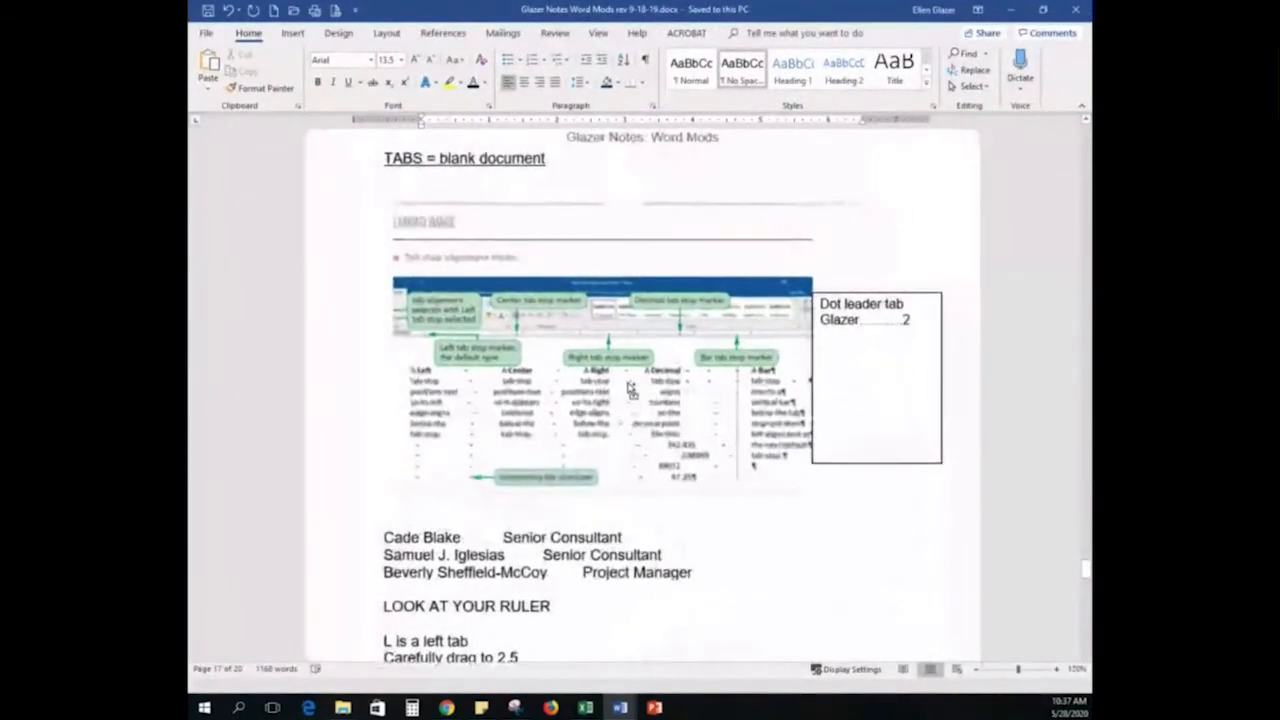
scroll(630, 390, "up", 3)
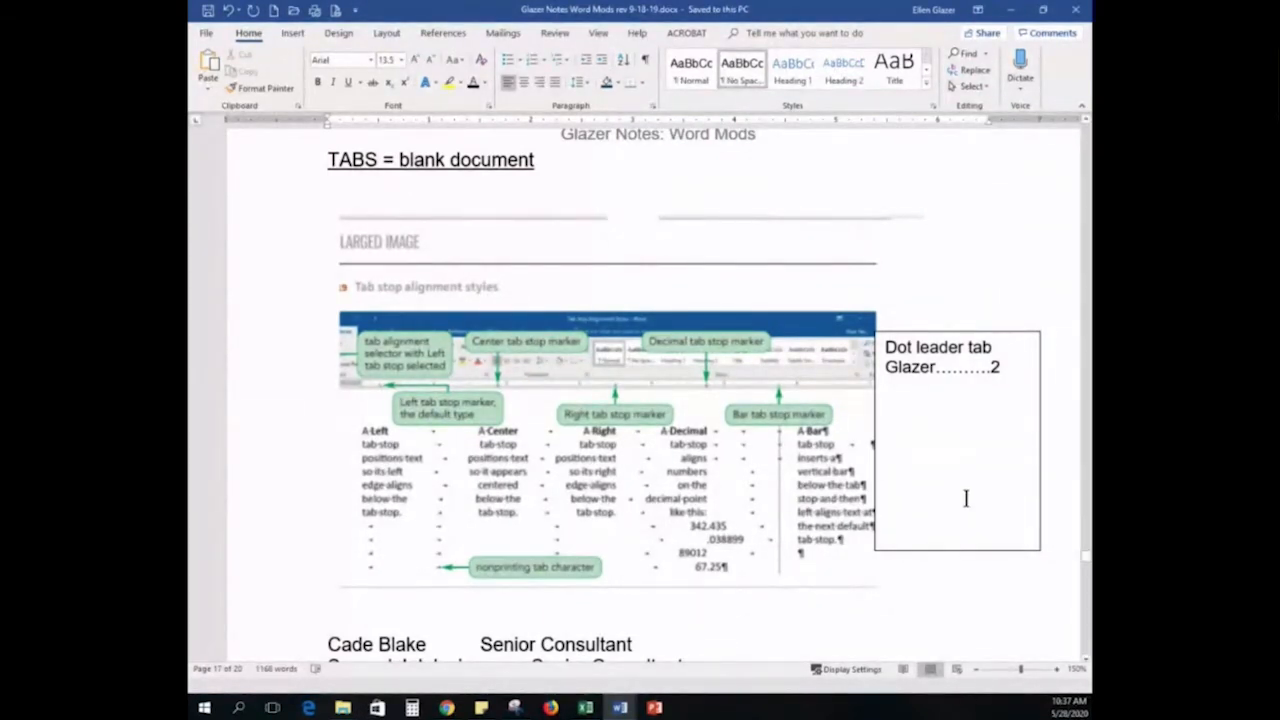
scroll(648, 512, "down", 2)
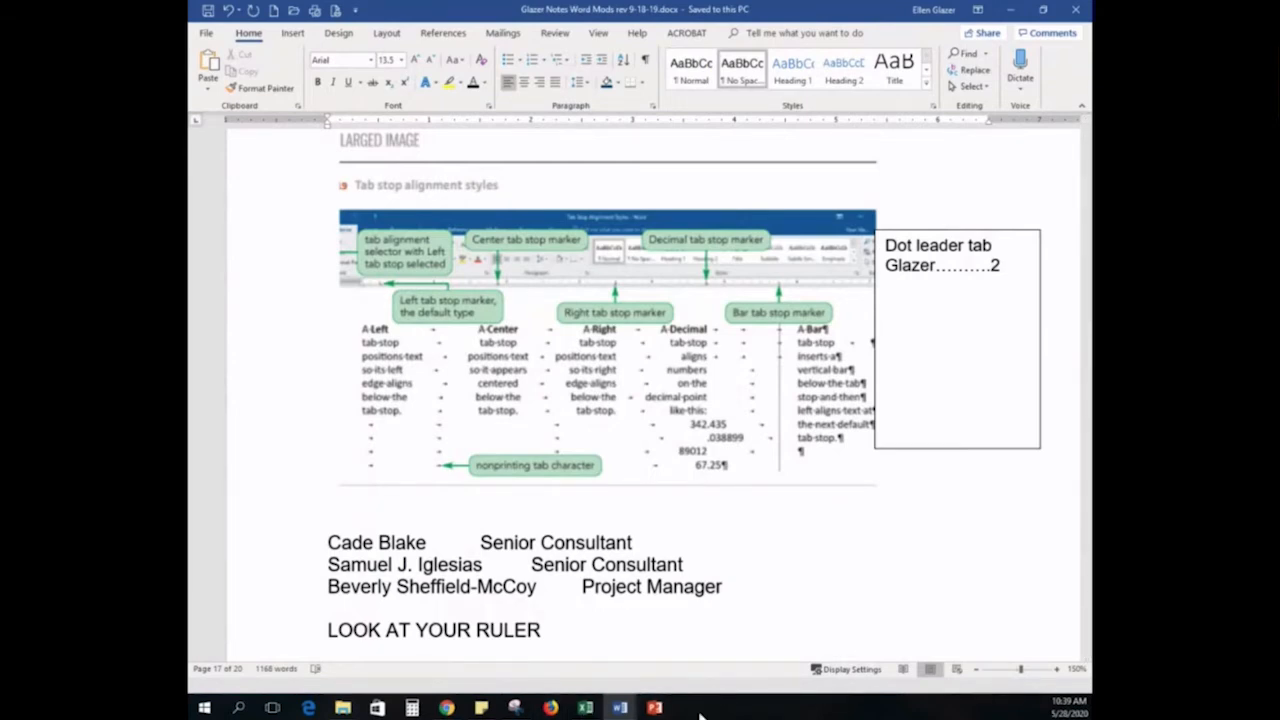
left_click(447, 707)
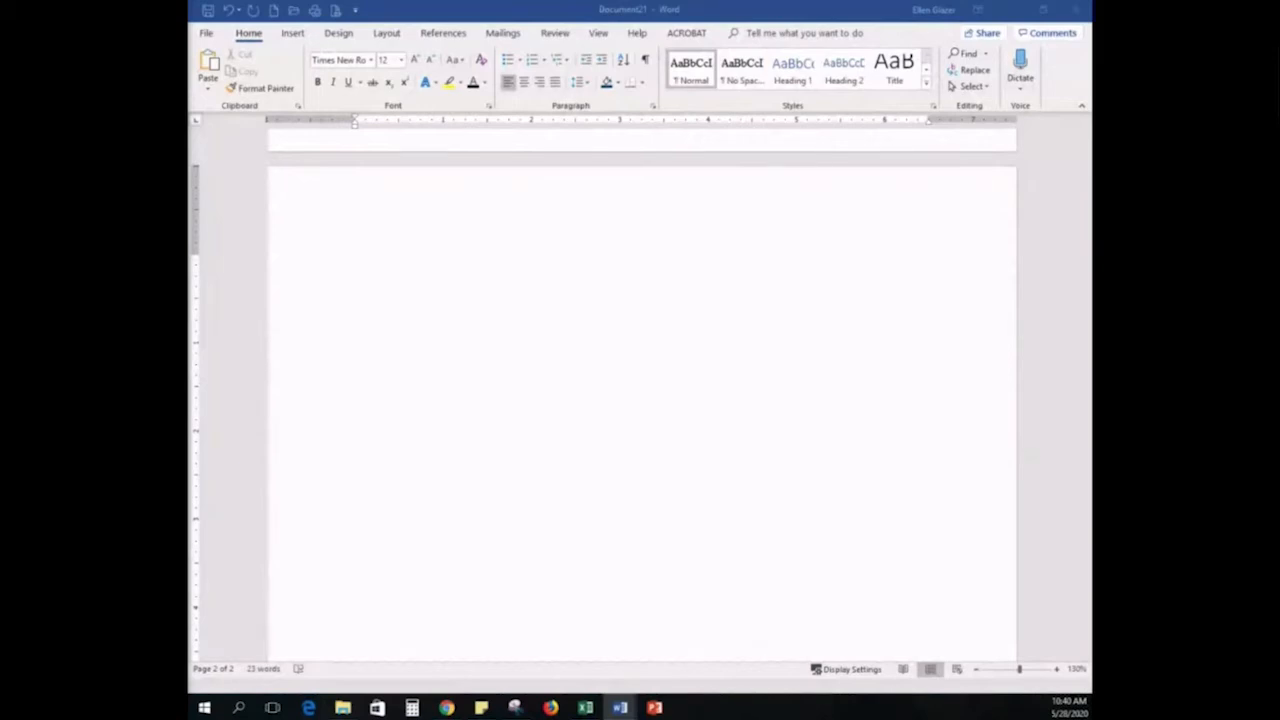
Return to Document21's blank second page and confirm Ruler is ticked on the View tab
left_click(426, 251)
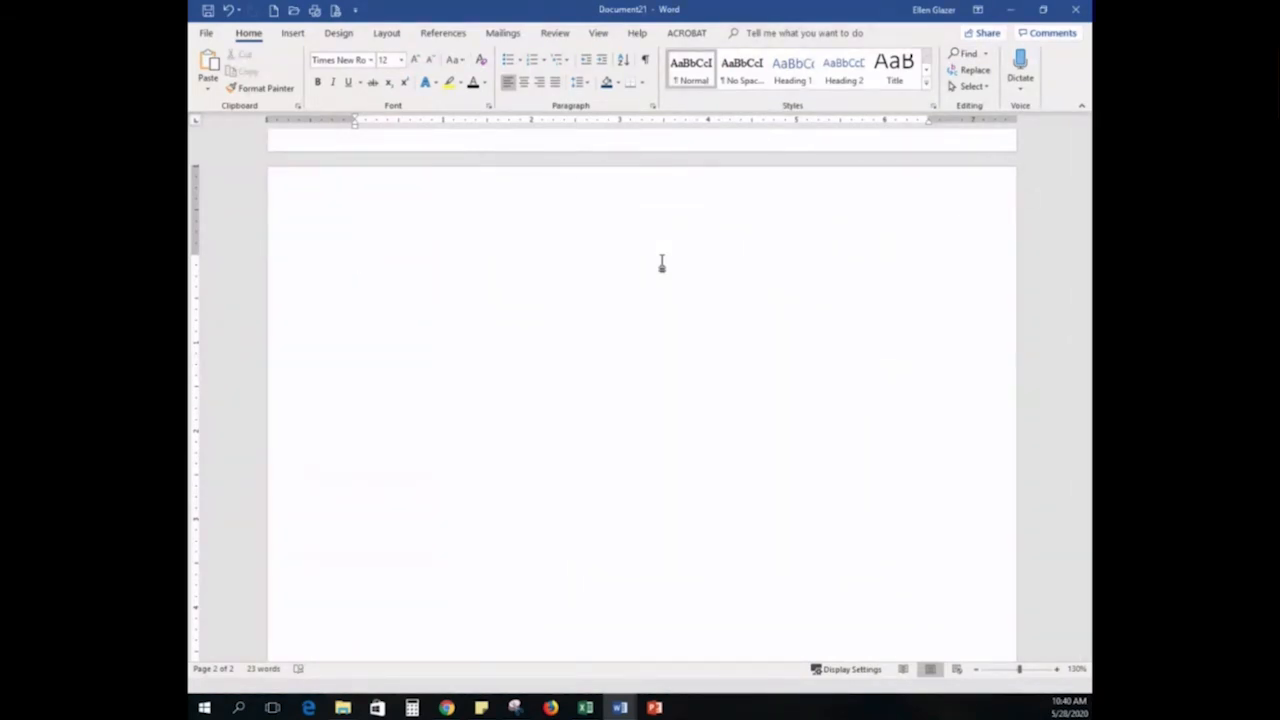
left_click(598, 33)
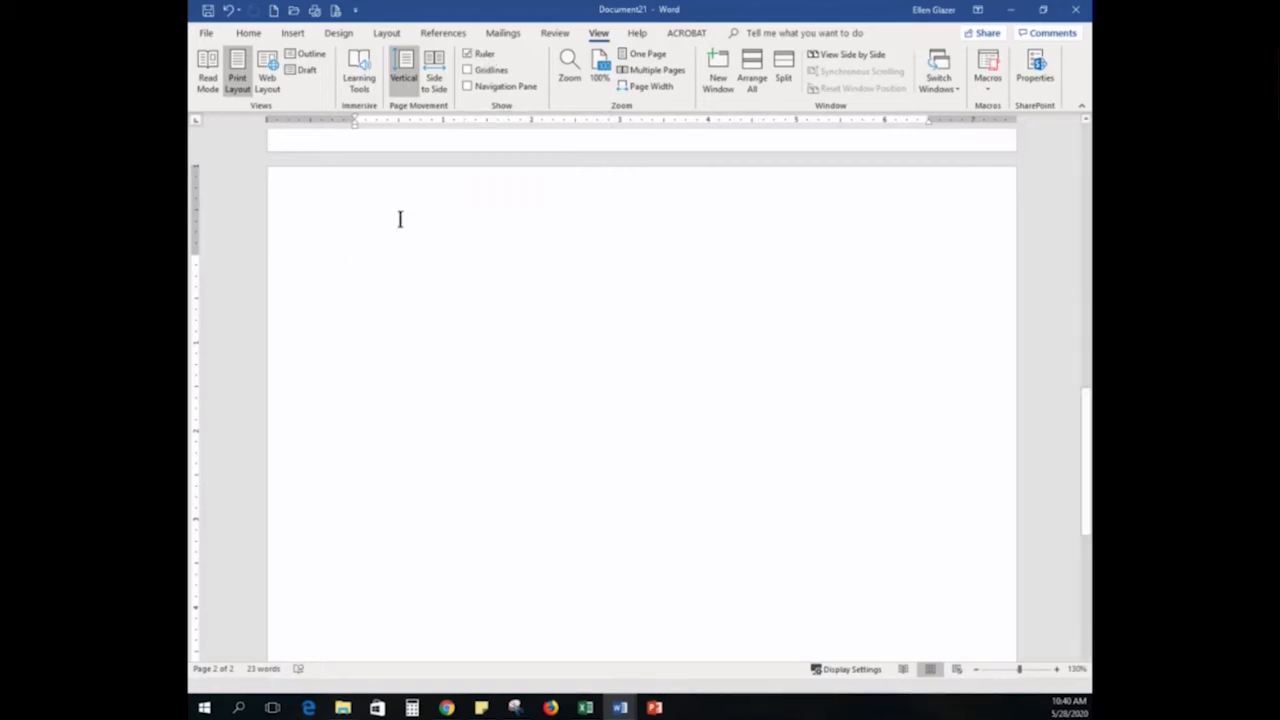
left_click(248, 33)
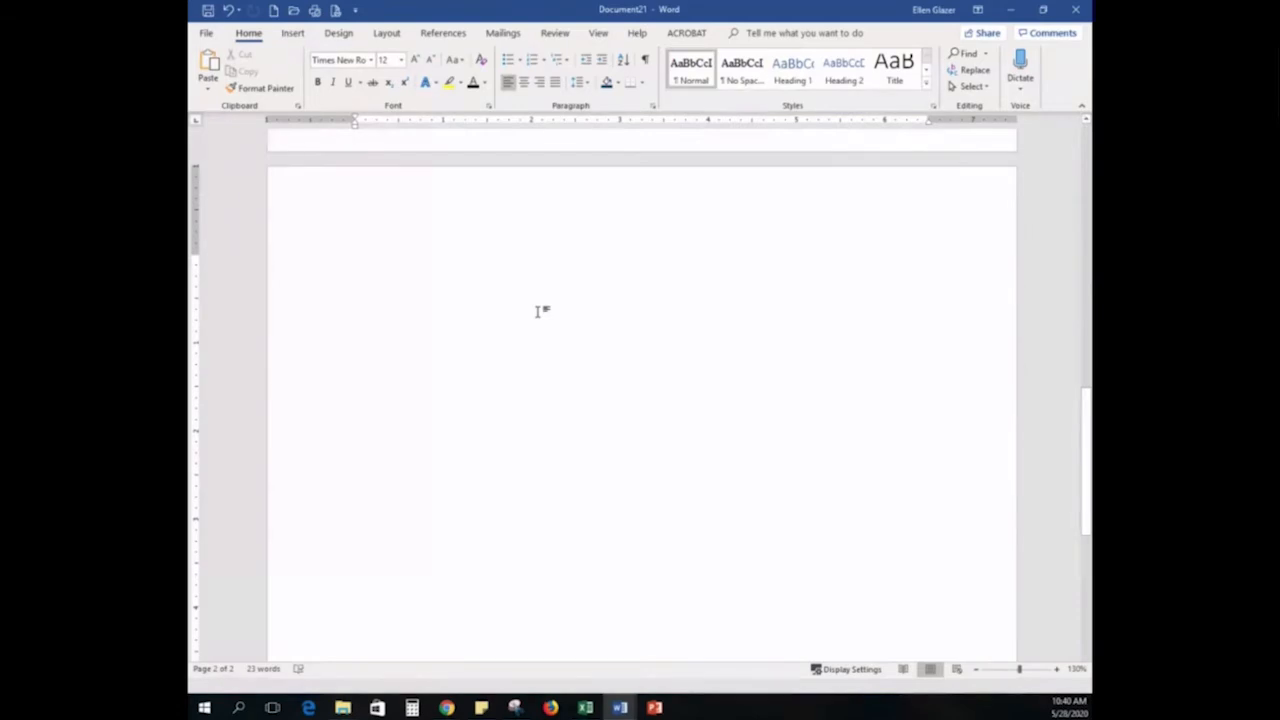
Type three name lines, each tabbed to a title: Senior Consultant, Senior consultant, Project Manager
type("Cade Blake")
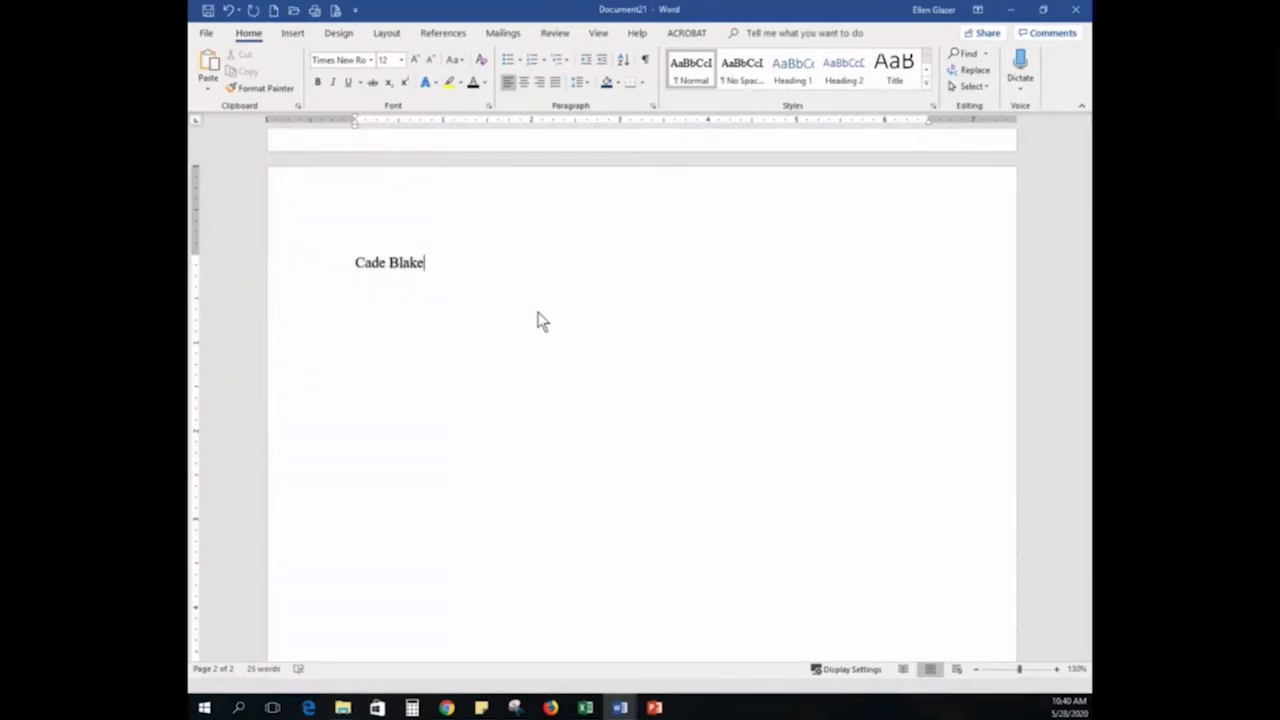
key("Tab")
type("Senior Consultant")
key("Return")
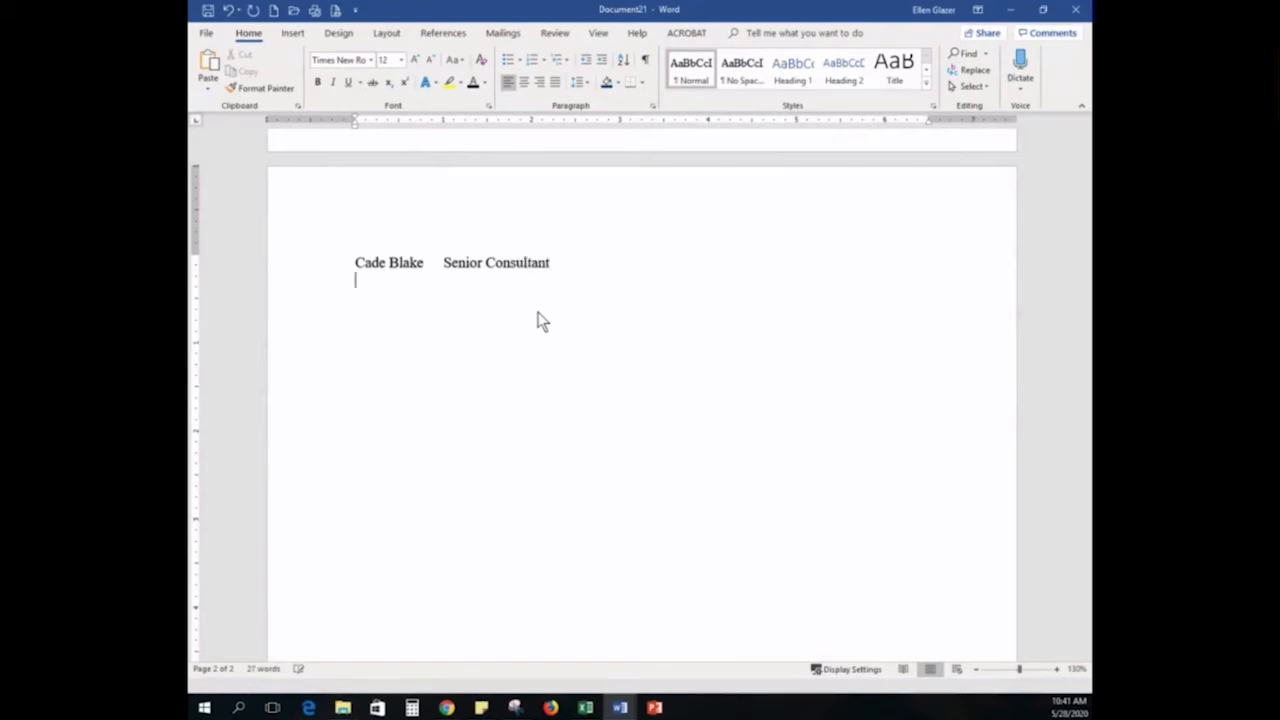
type("Samuel J. I")
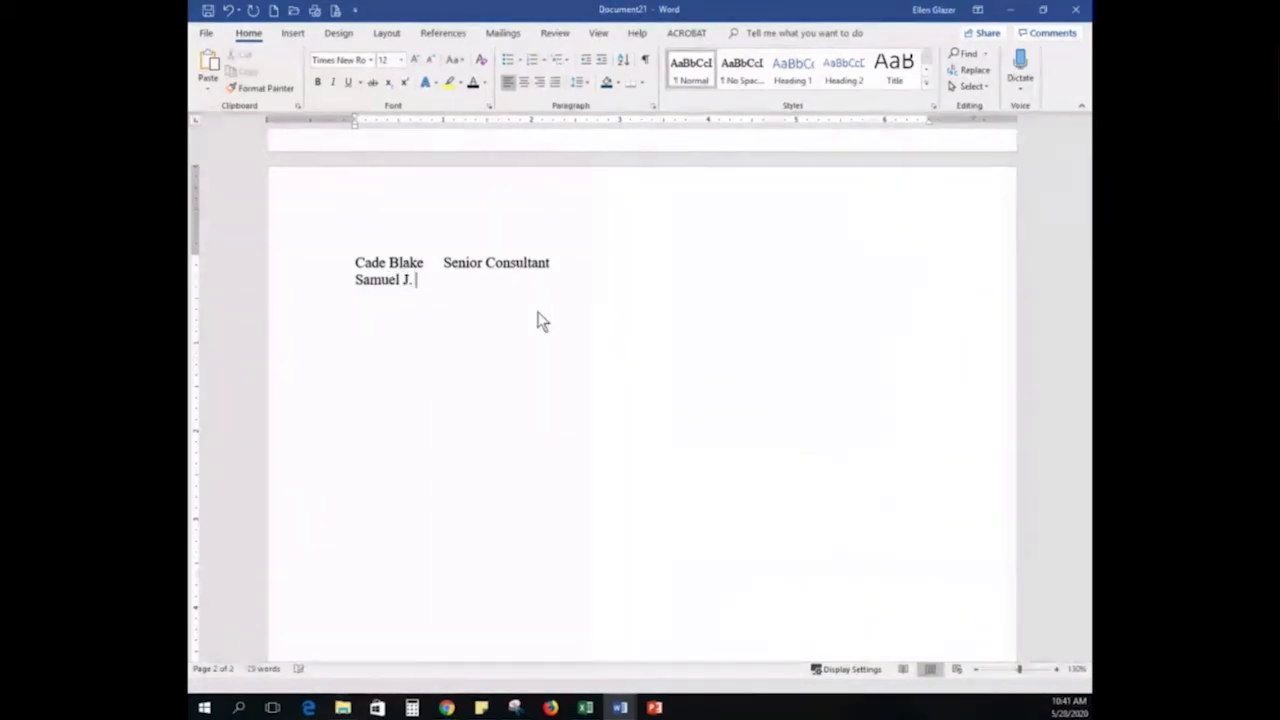
type("gl")
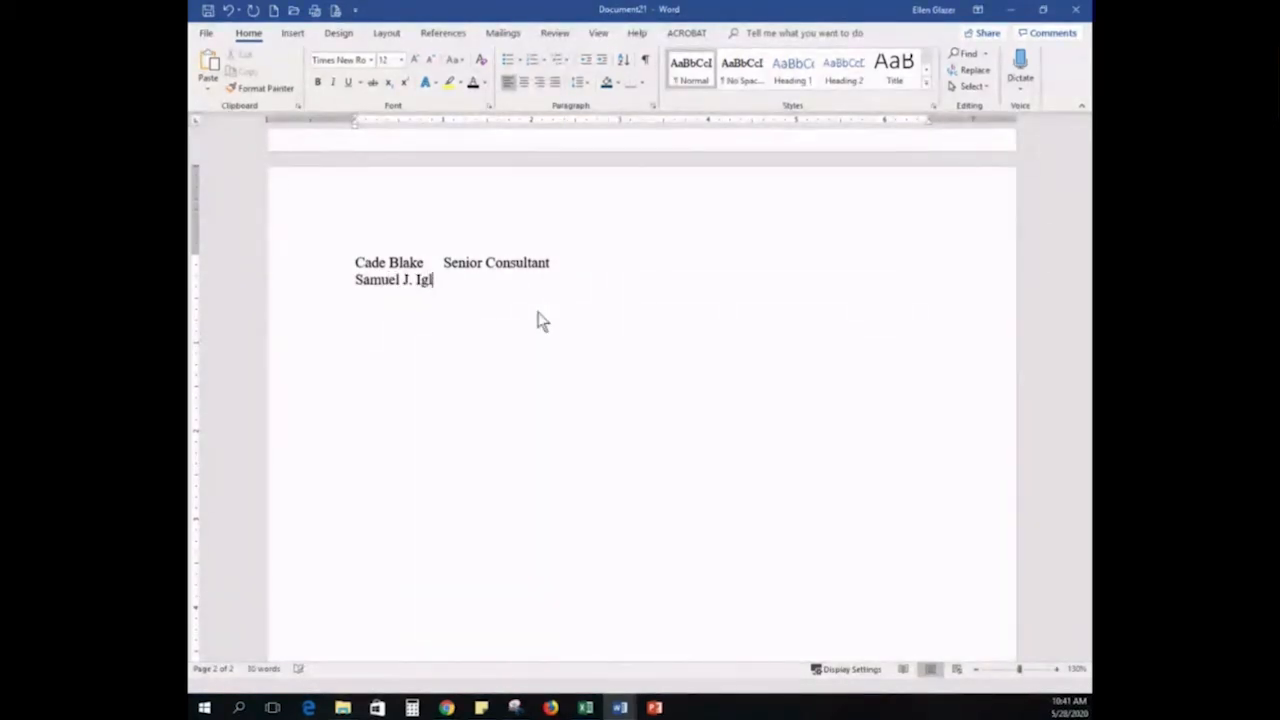
type("esias")
key("Tab")
type("Seni")
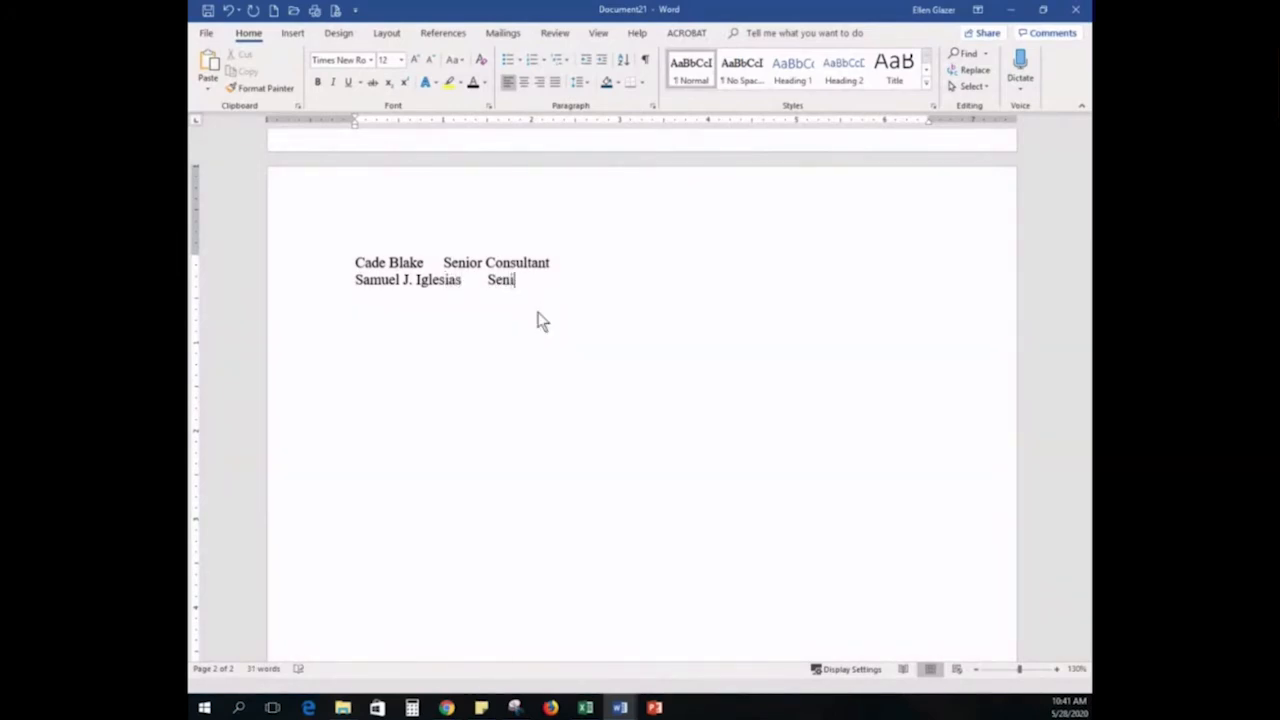
type("or consultant")
key("Return")
type("B")
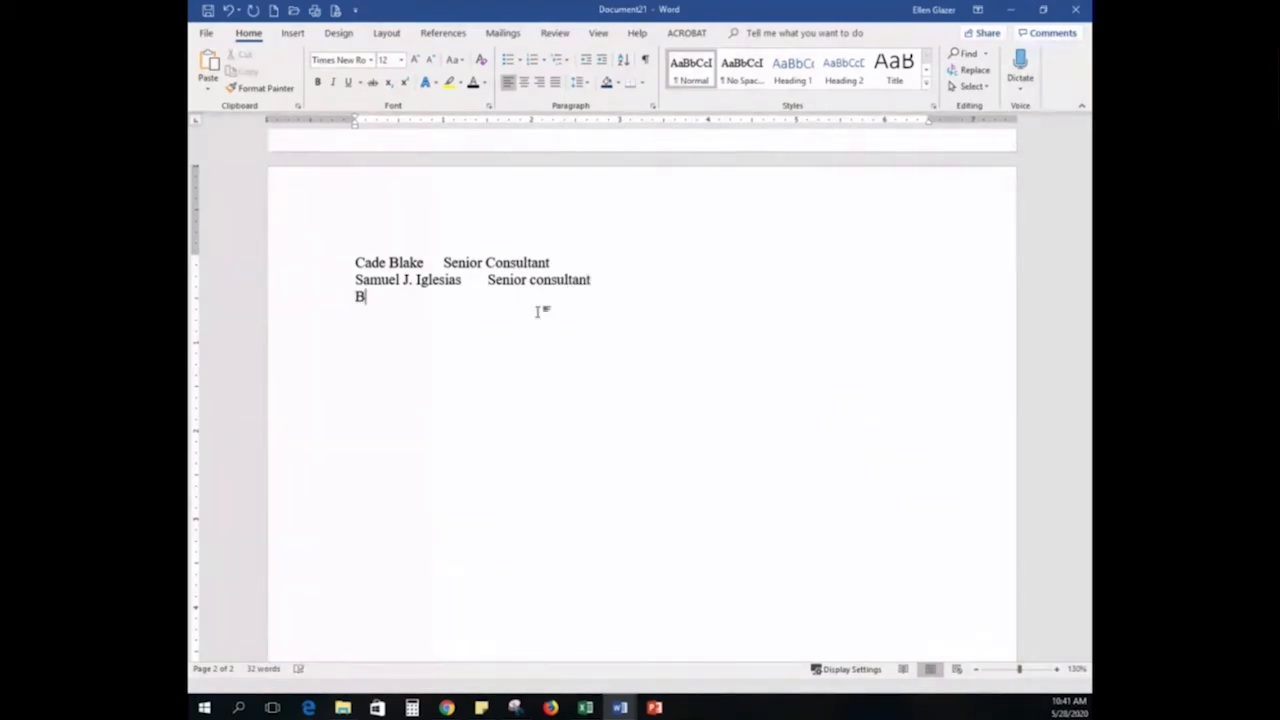
type("everly Sheffield")
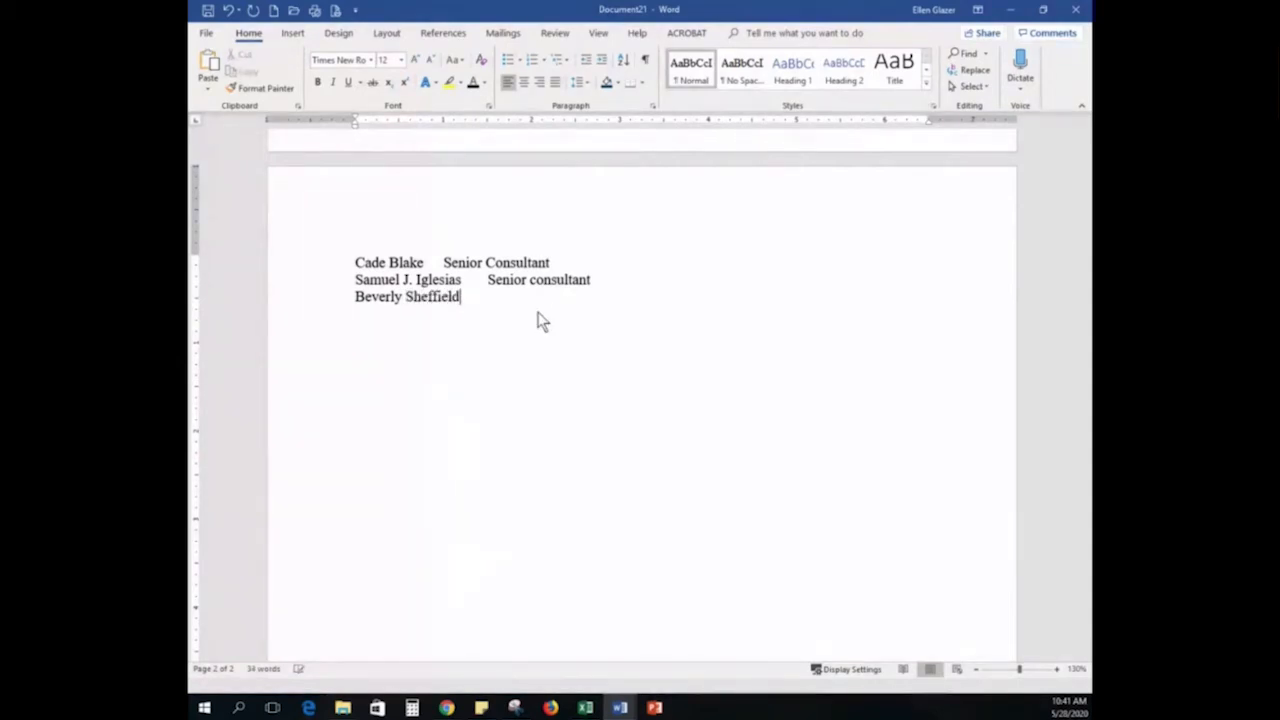
type("-McCoy\tProject Manager")
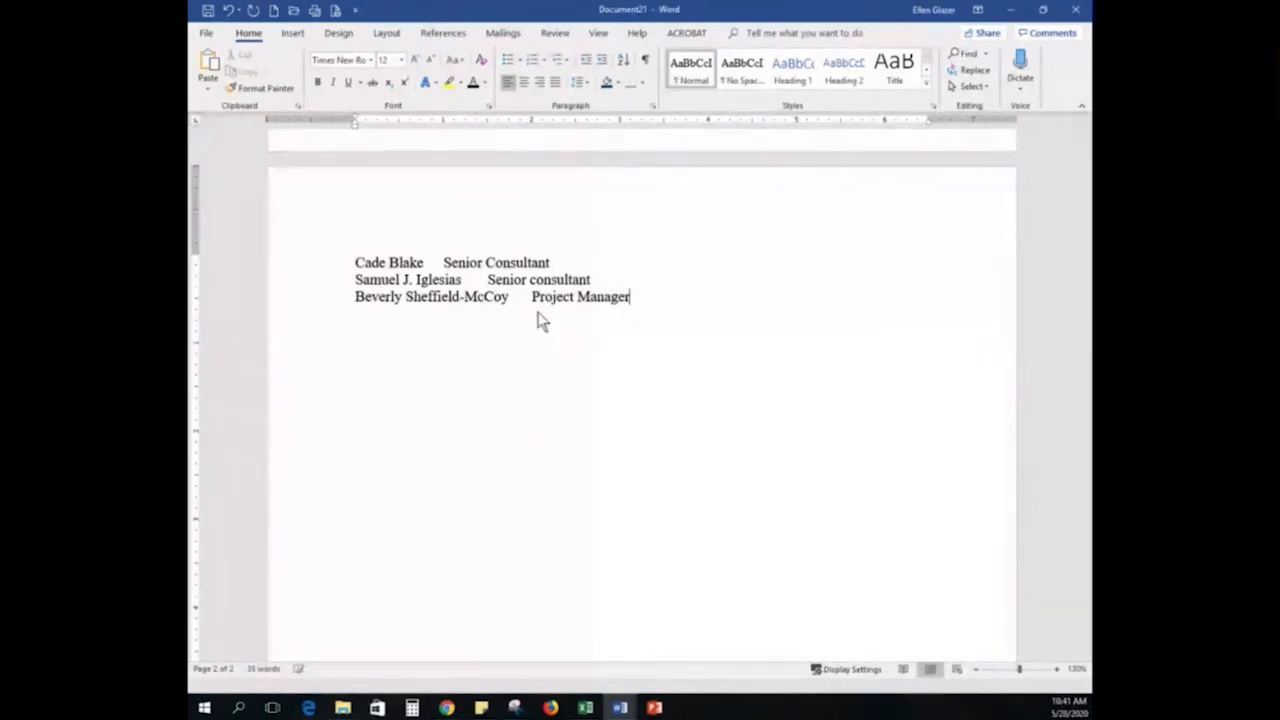
Capitalize 'consultant' on the second line so it reads 'Senior Consultant'
left_click(531, 280)
key("Delete")
type("C")
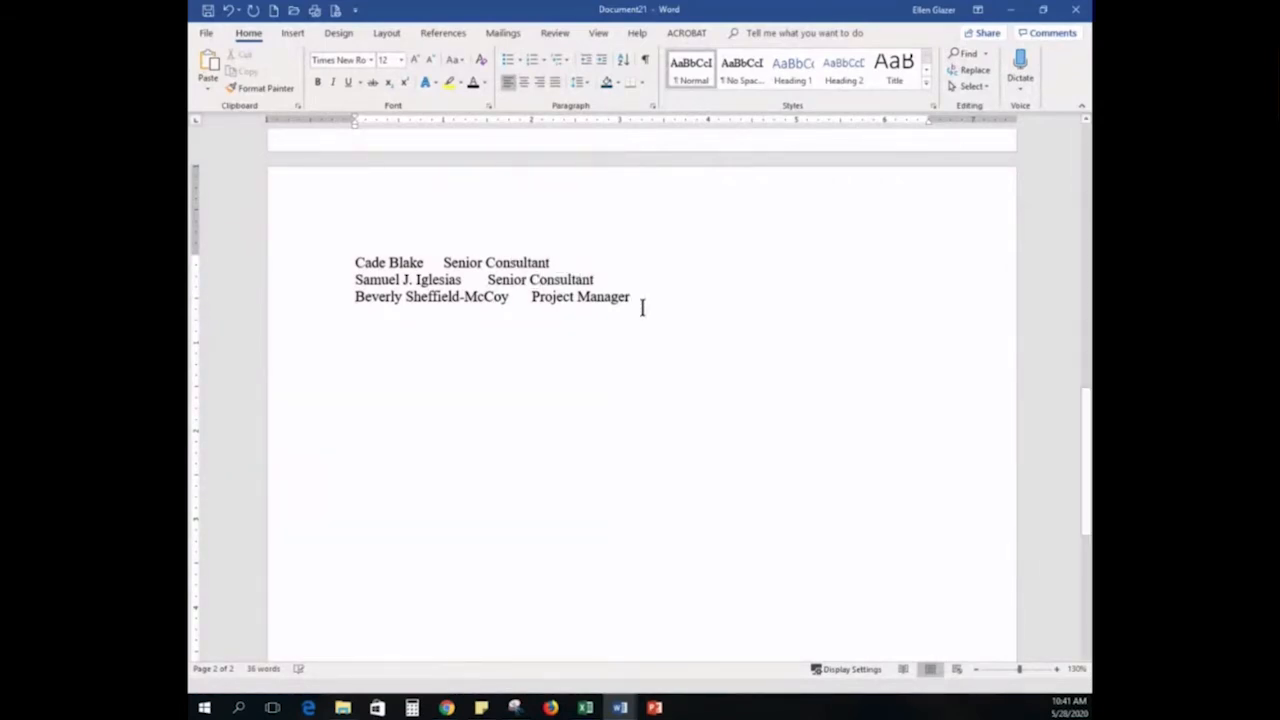
scroll(642, 308, "up", 6)
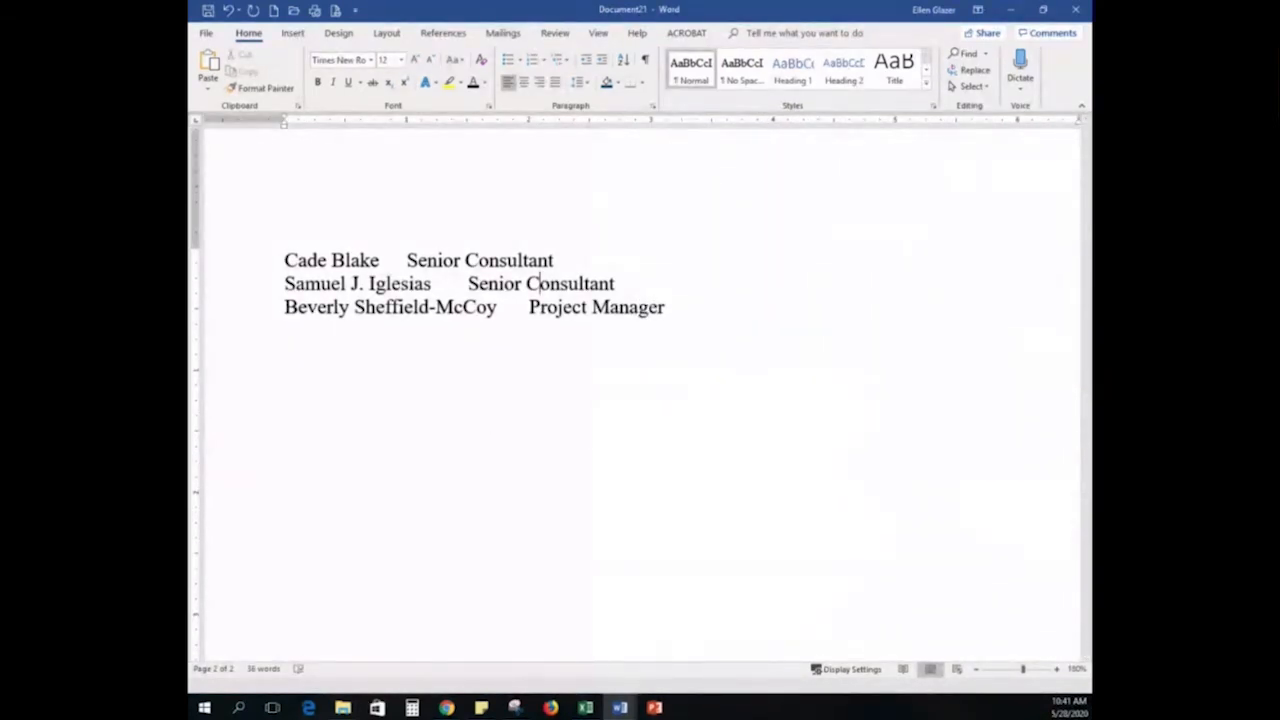
Show formatting marks to reveal the tab characters, then hide them again
key("alt+Tab")
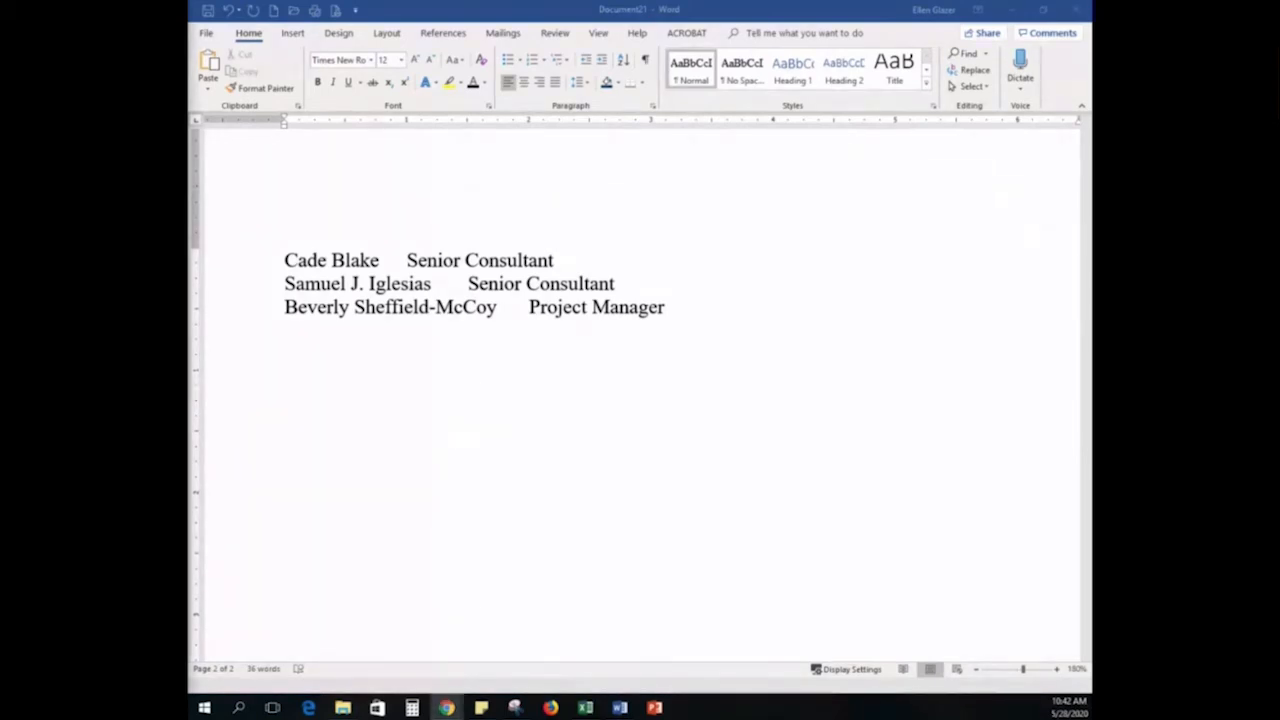
left_click(453, 348)
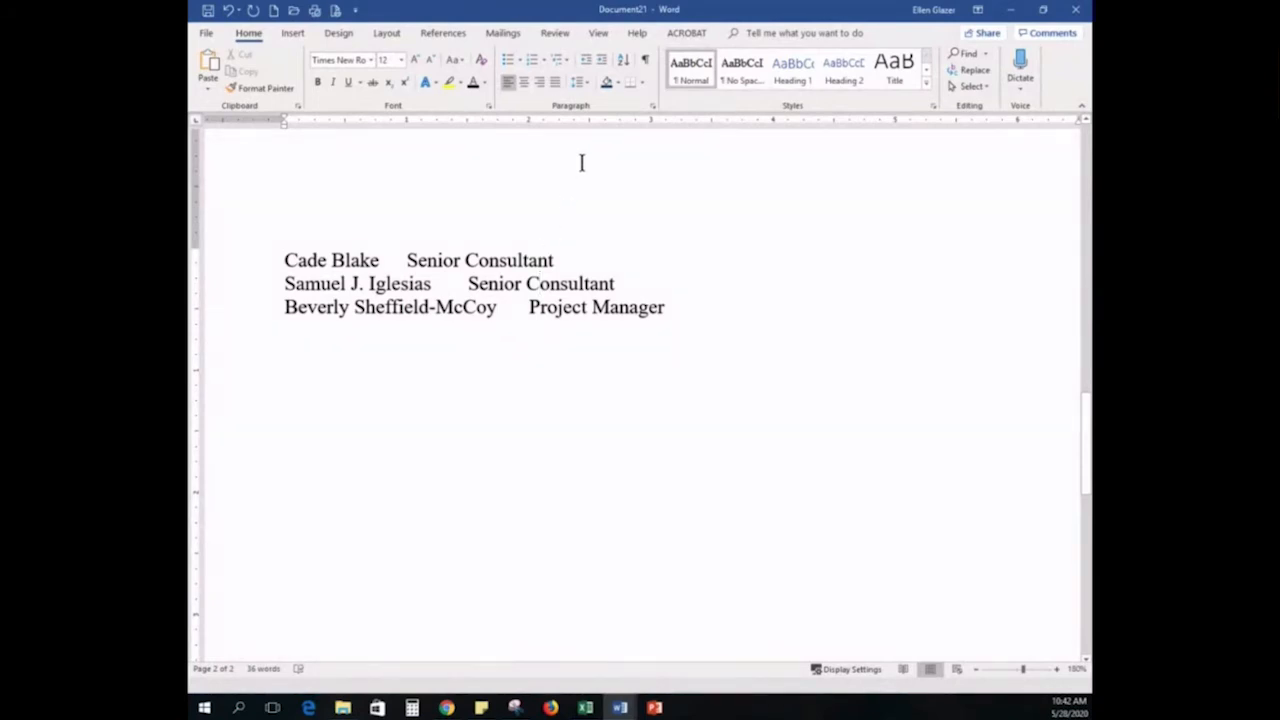
left_click(644, 60)
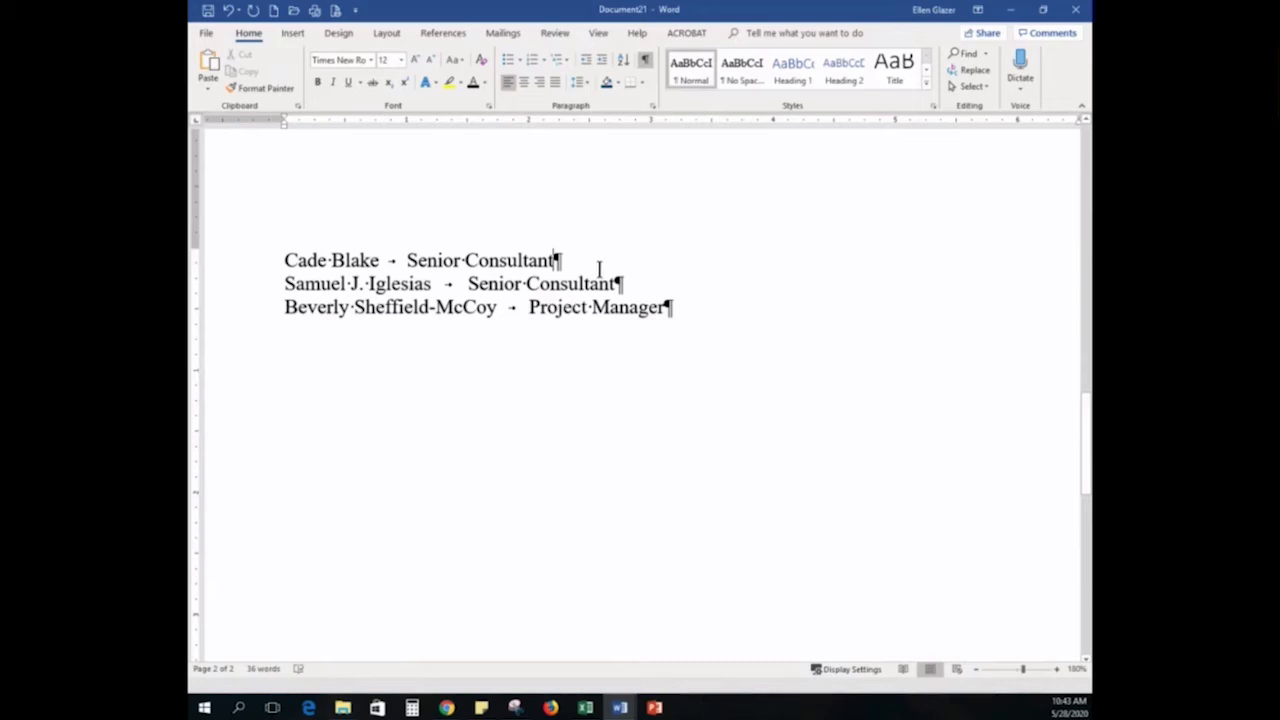
left_click(646, 61)
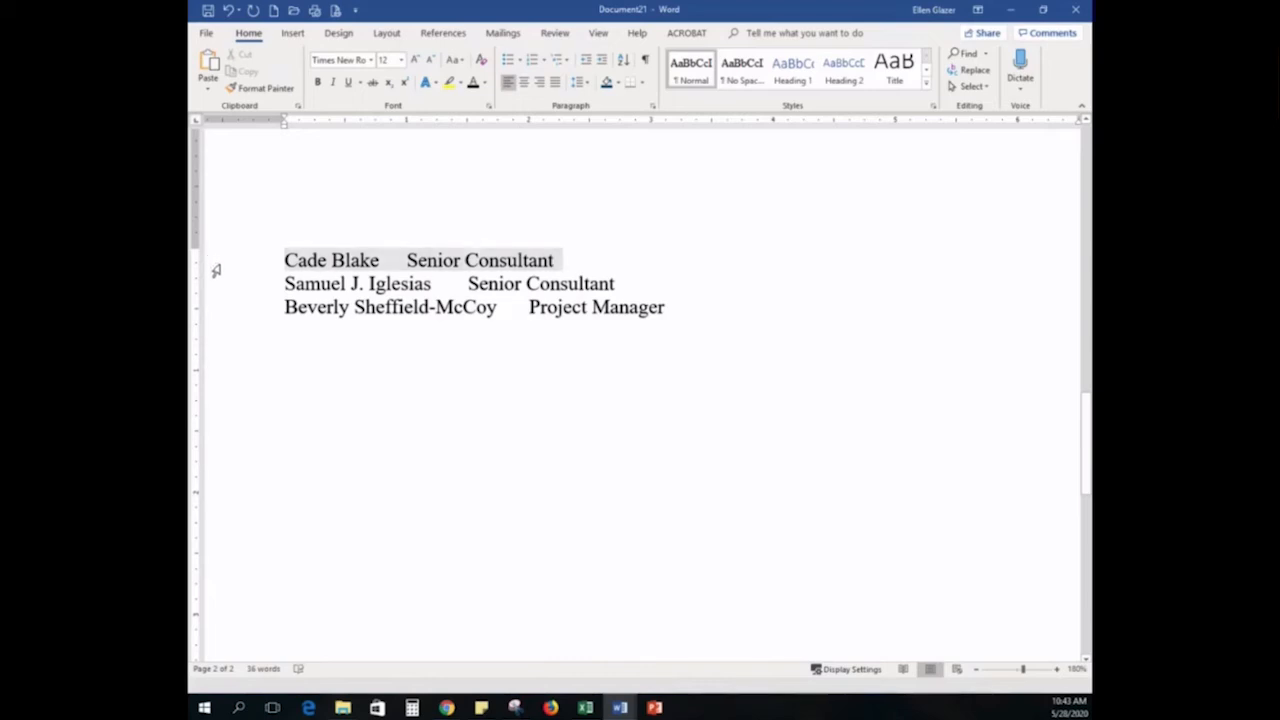
left_click_drag(212, 264, 218, 308)
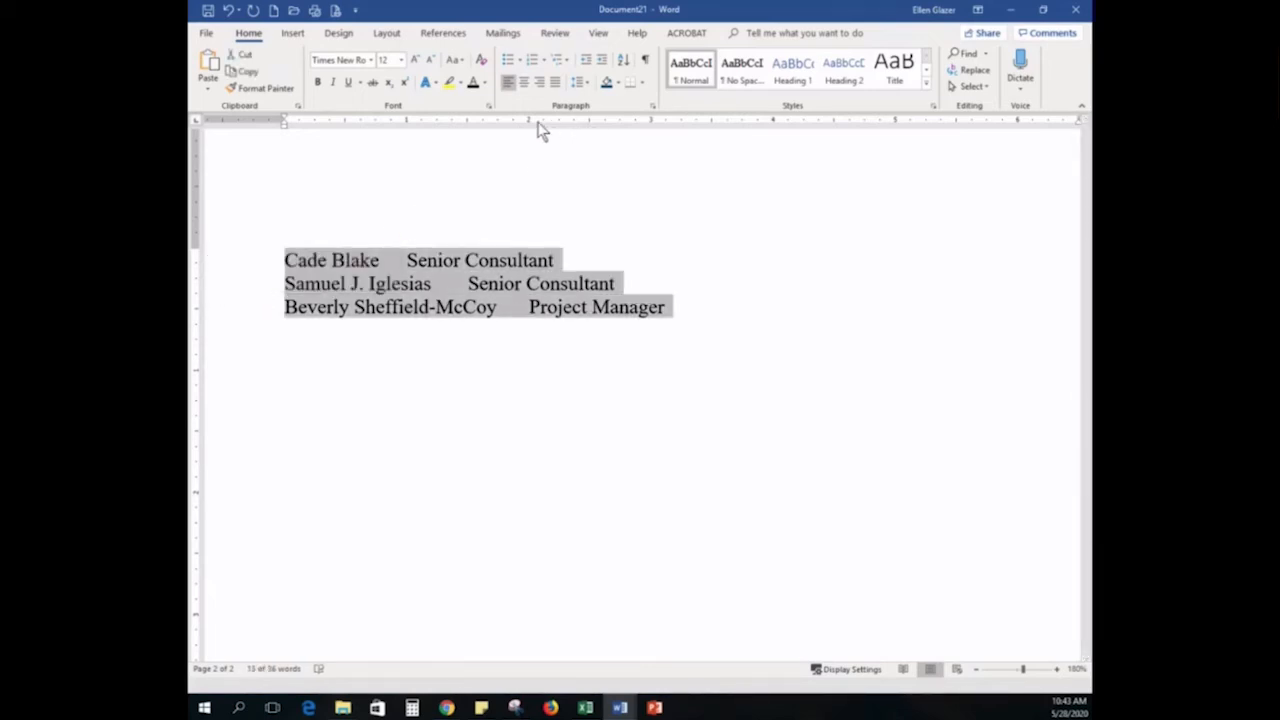
left_click(589, 122)
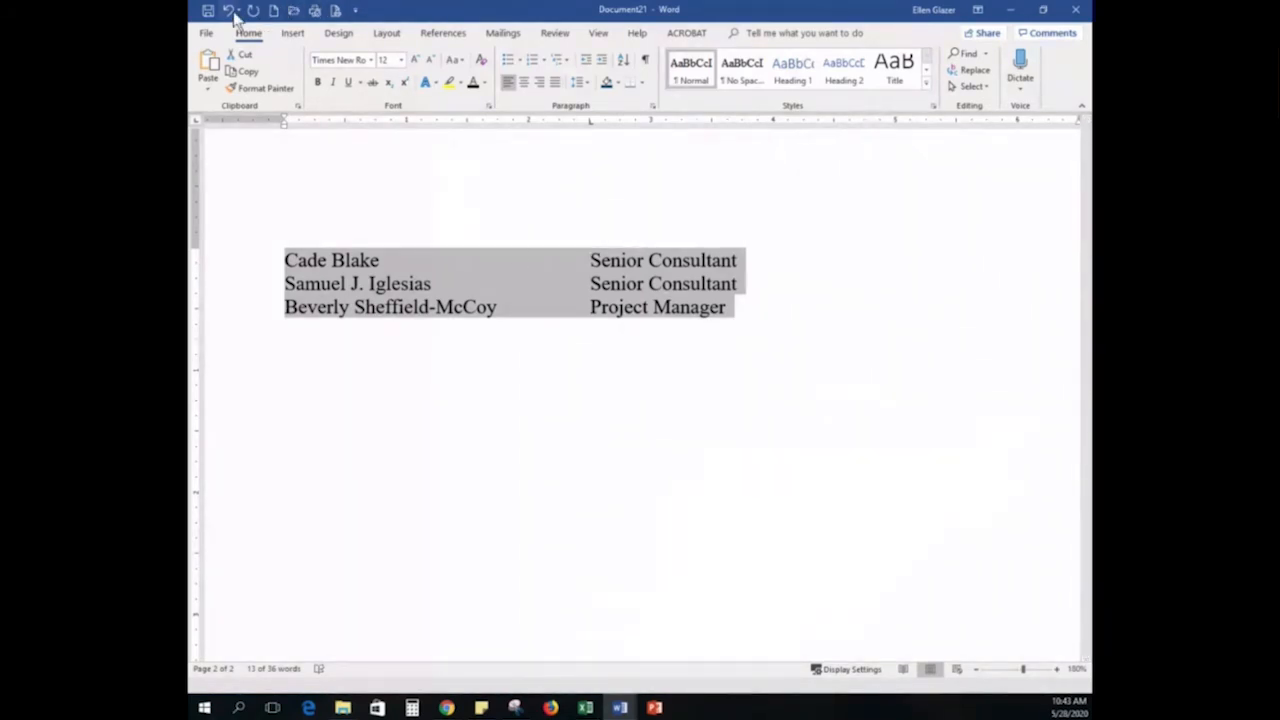
left_click(477, 408)
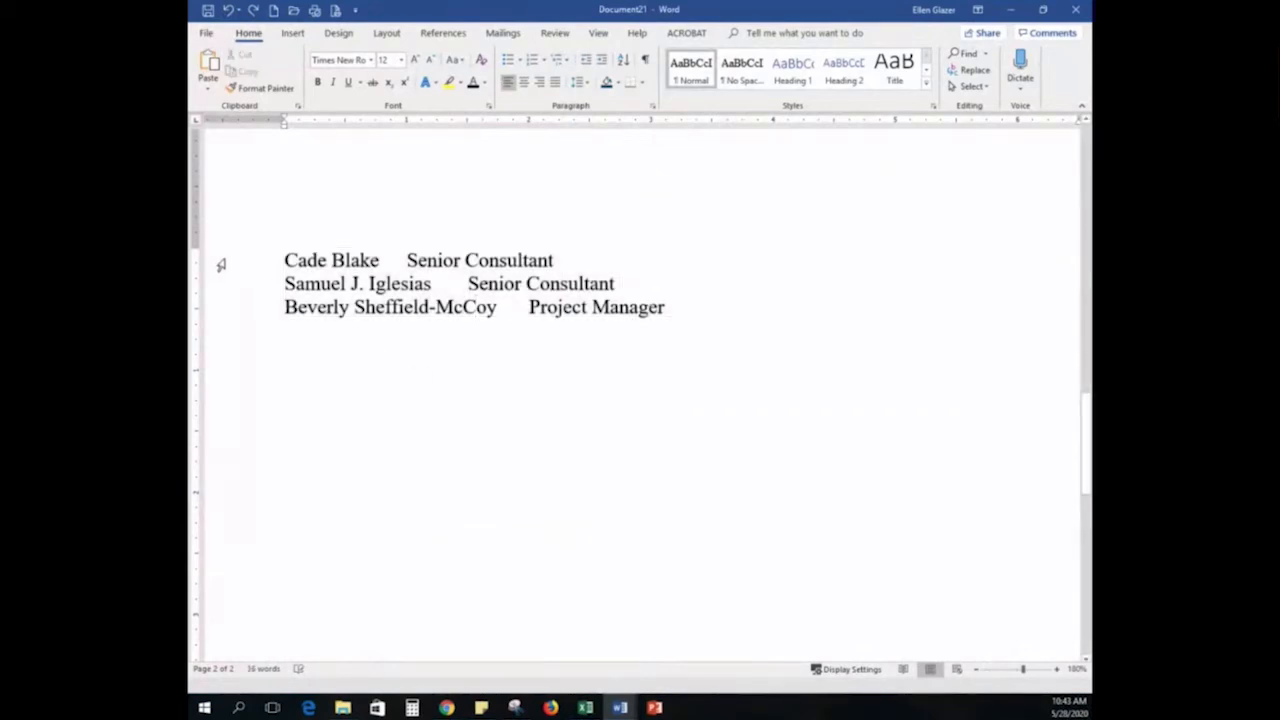
left_click_drag(221, 265, 221, 316)
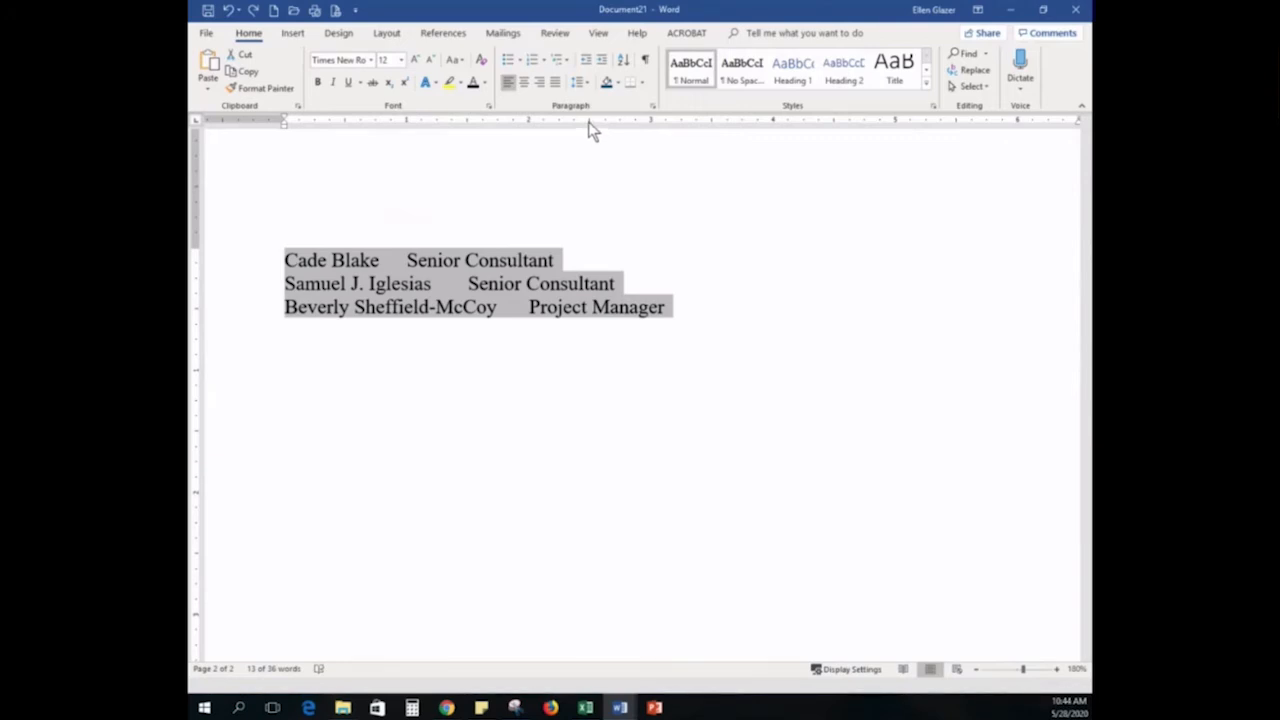
Set a left tab stop at 2.5 inches to align the three job titles
left_click(589, 121)
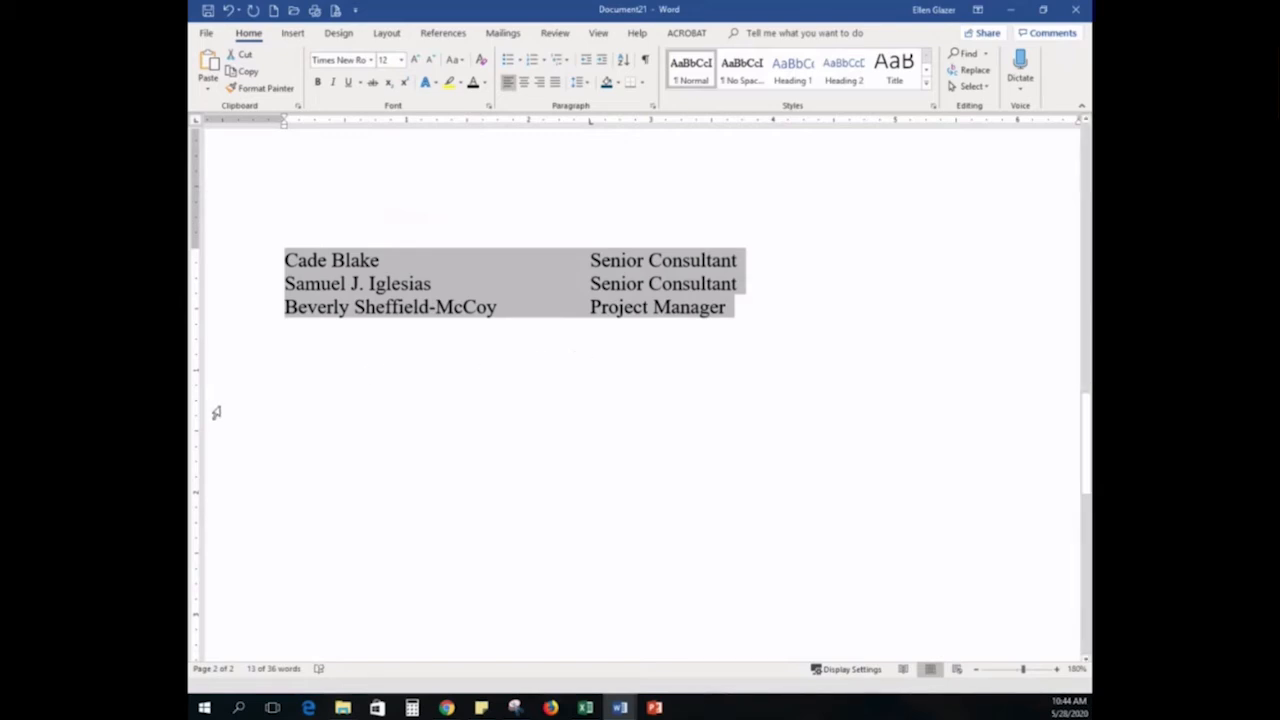
key("alt+Tab")
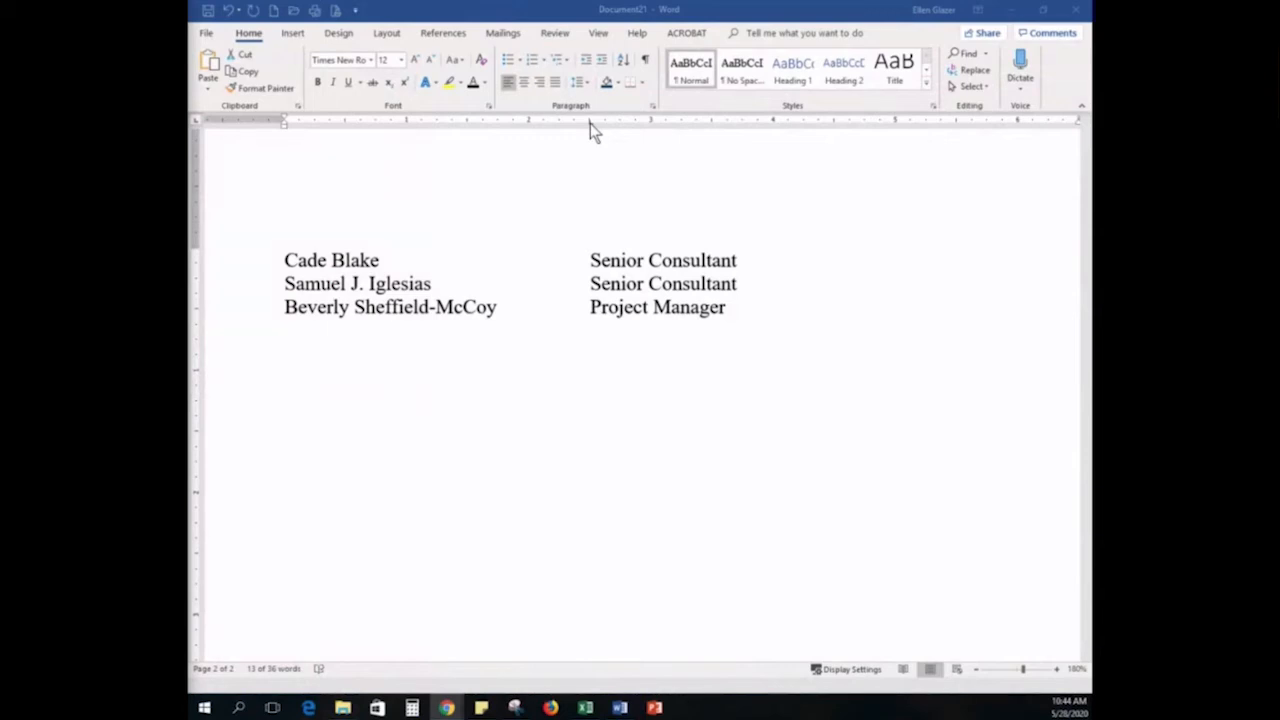
Remove the old tab stops and set a single left tab at 3.5 inches for the titles
left_click_drag(590, 123, 773, 124)
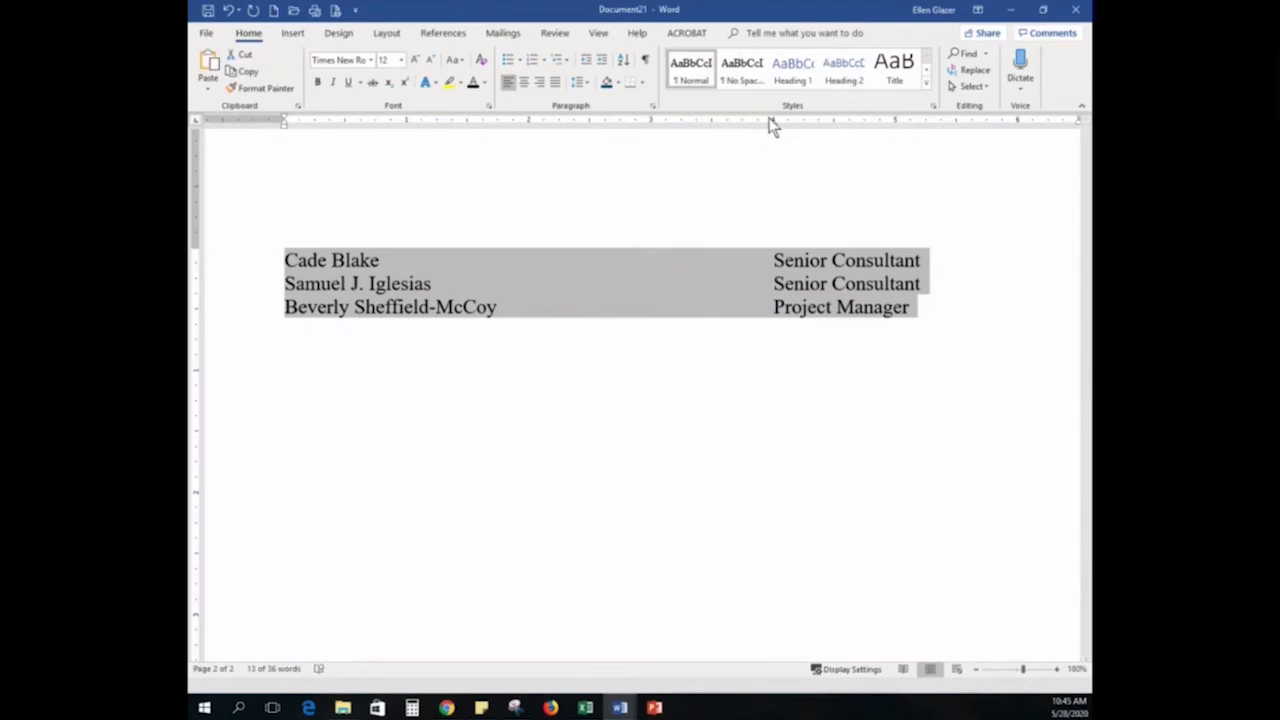
mouse_move(774, 124)
left_mouse_down()
mouse_move(691, 126)
mouse_move(775, 127)
left_mouse_up()
left_click(726, 122)
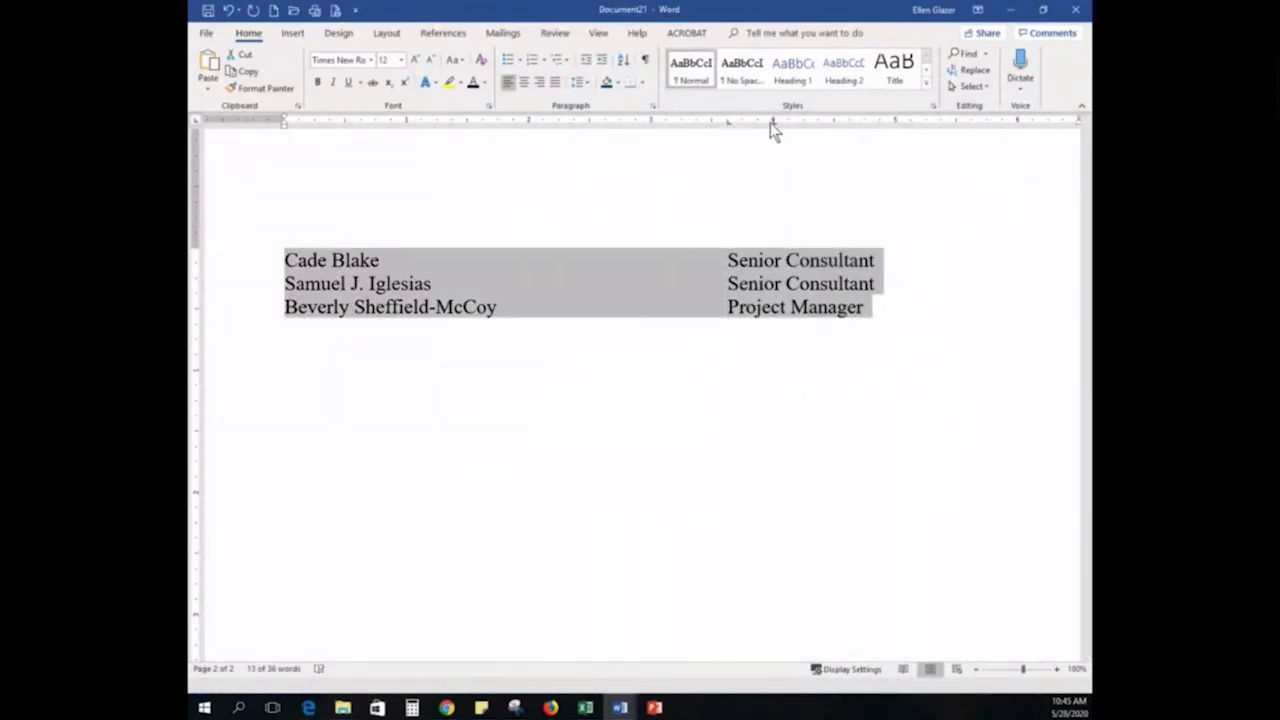
left_click(728, 122)
left_click_drag(728, 122, 728, 147)
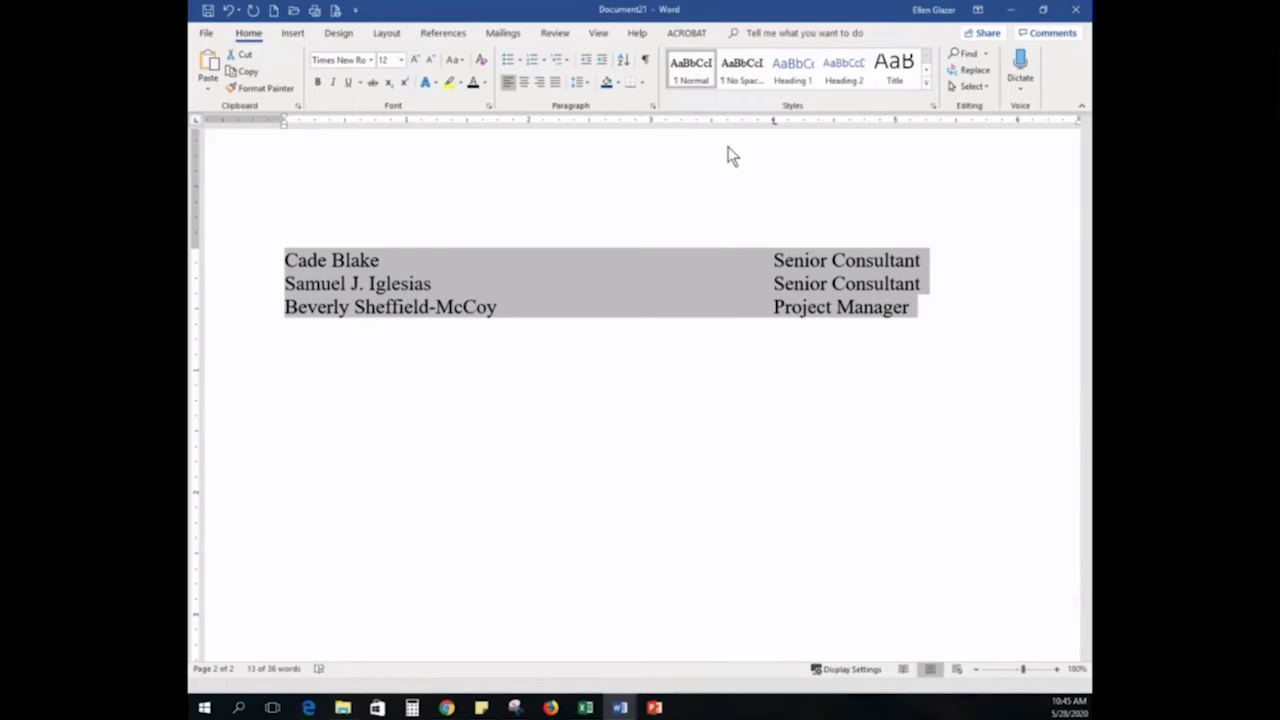
left_click(773, 122)
left_click_drag(776, 173, 778, 174)
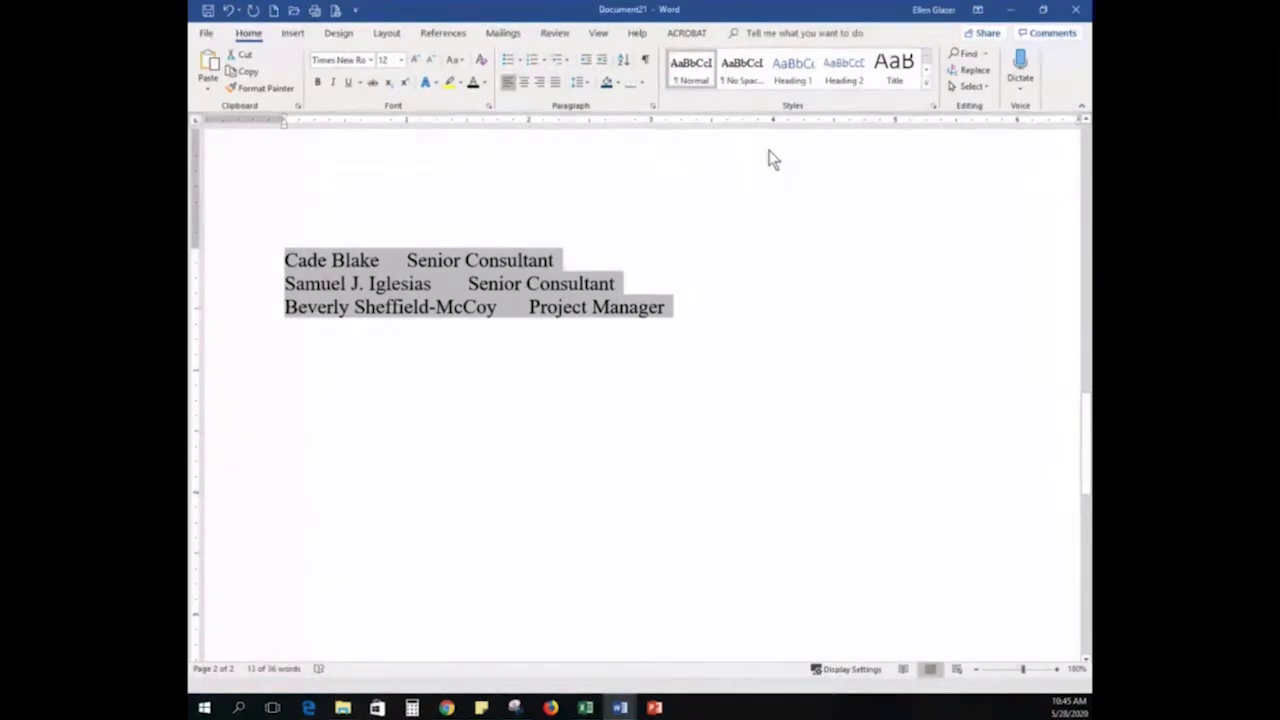
left_click(712, 121)
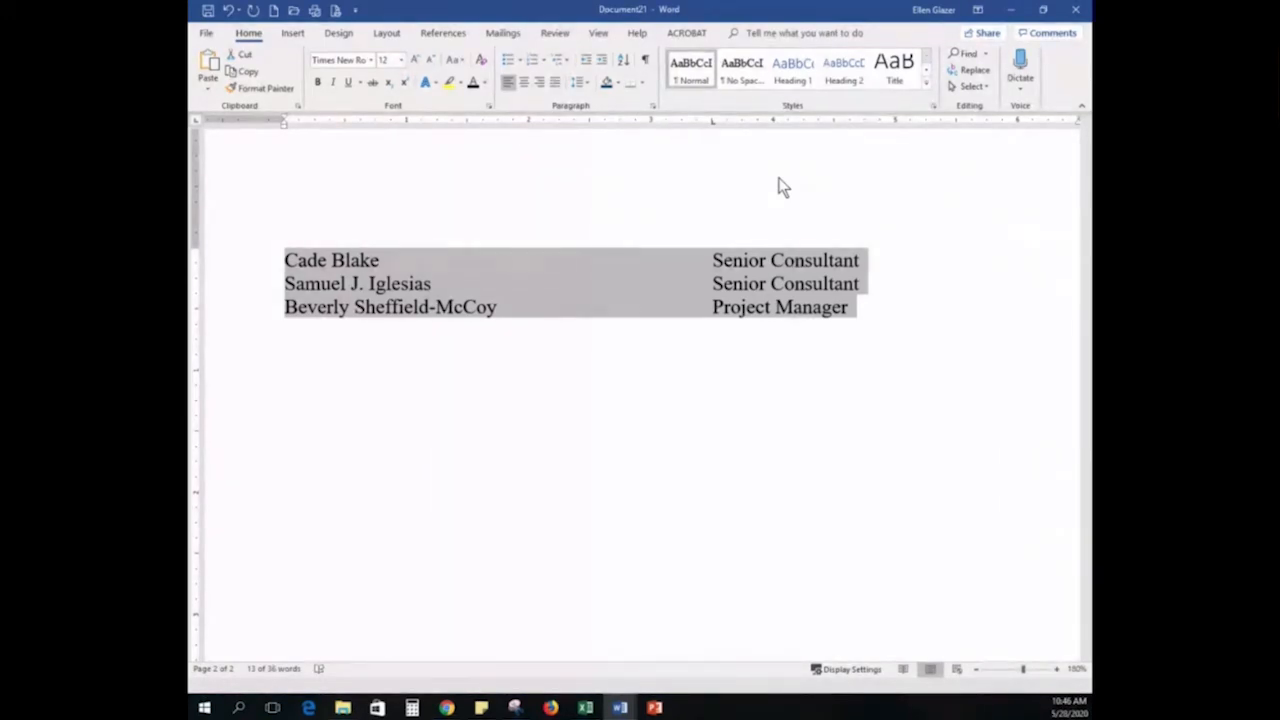
Give the 3.5-inch tab stop a dotted leader (option 2) in the Tabs dialog
double_click(711, 122)
left_click_drag(796, 236, 713, 133)
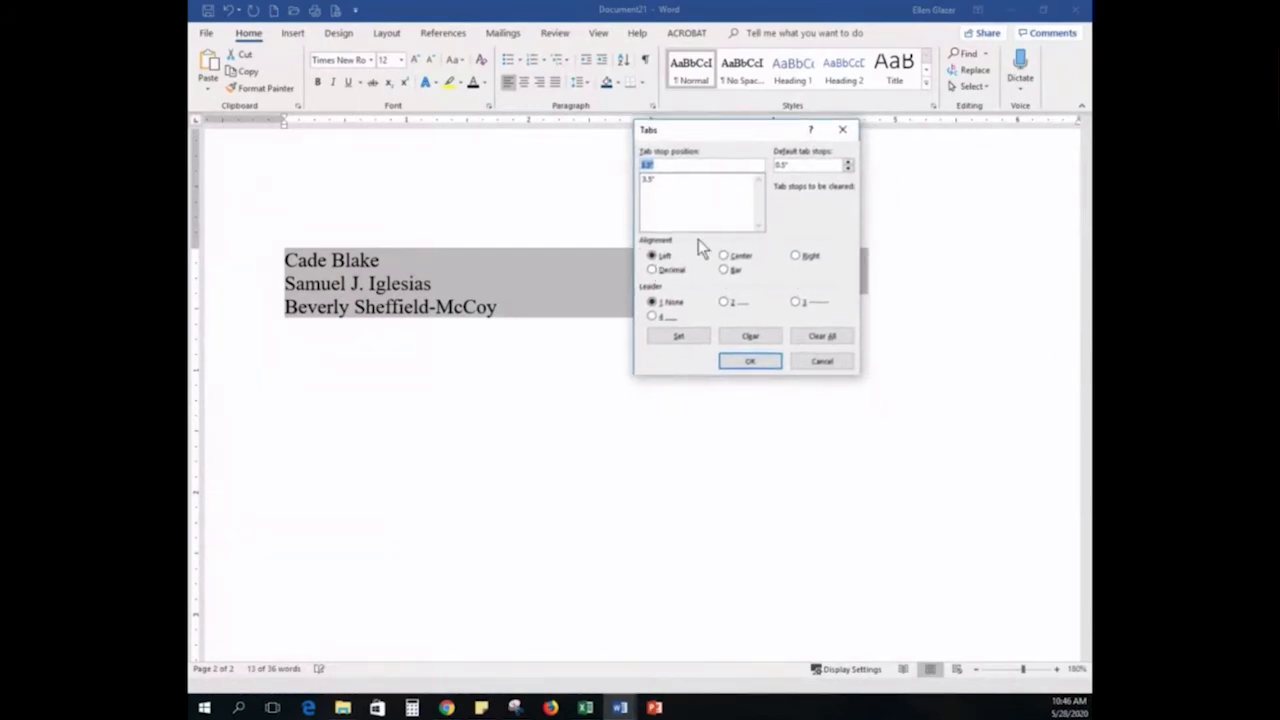
left_click(724, 302)
left_click(684, 336)
left_click(744, 362)
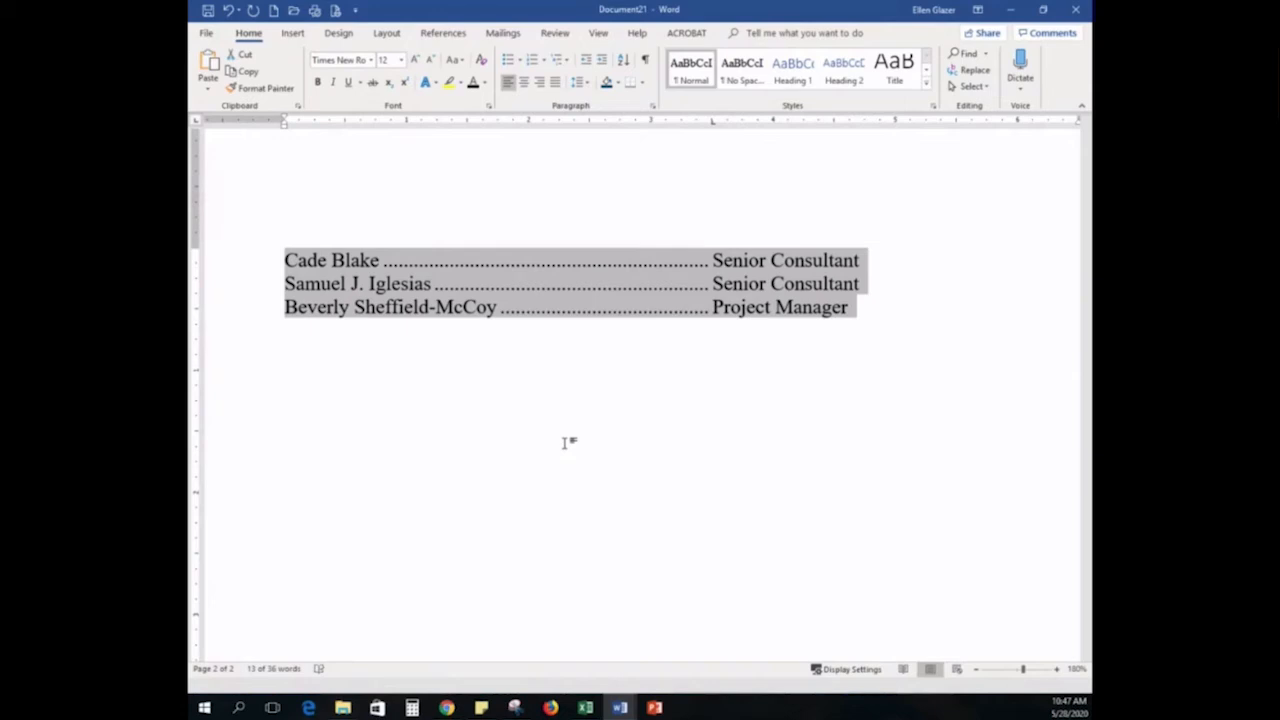
left_click(937, 321)
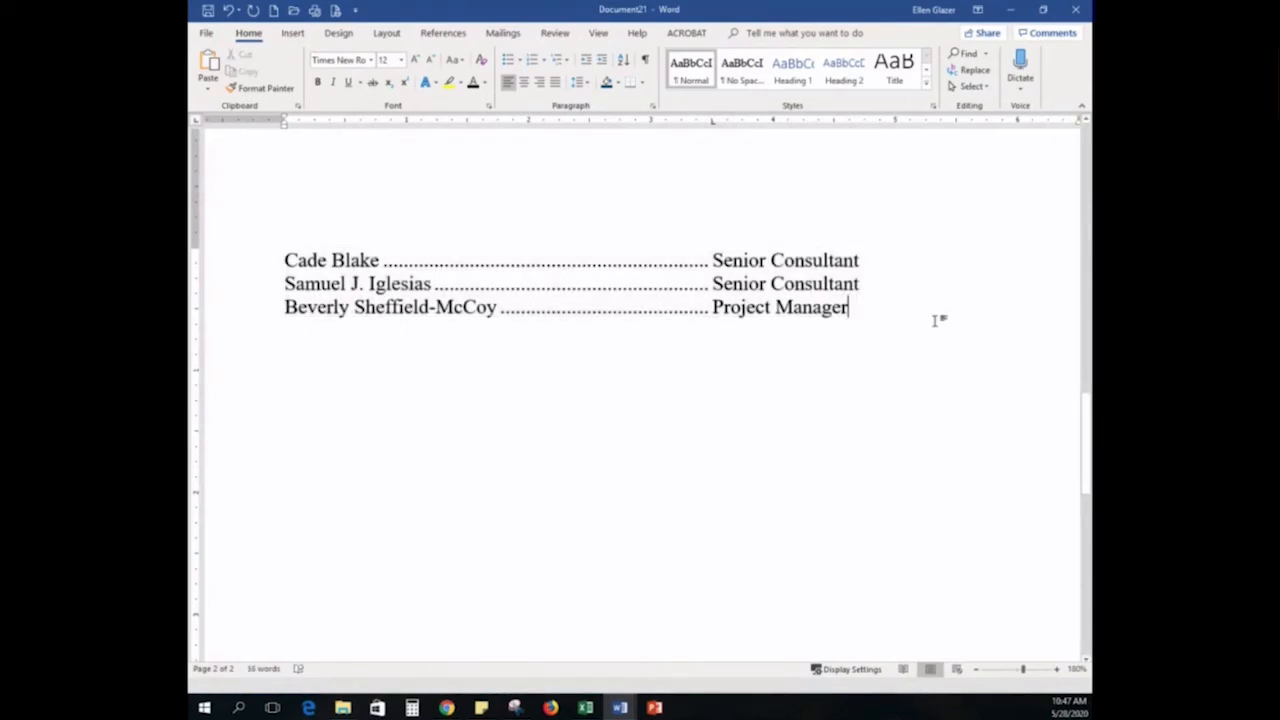
Start a new blank line after Project Manager
key("Return")
key("Return")
key("Return")
key("Return")
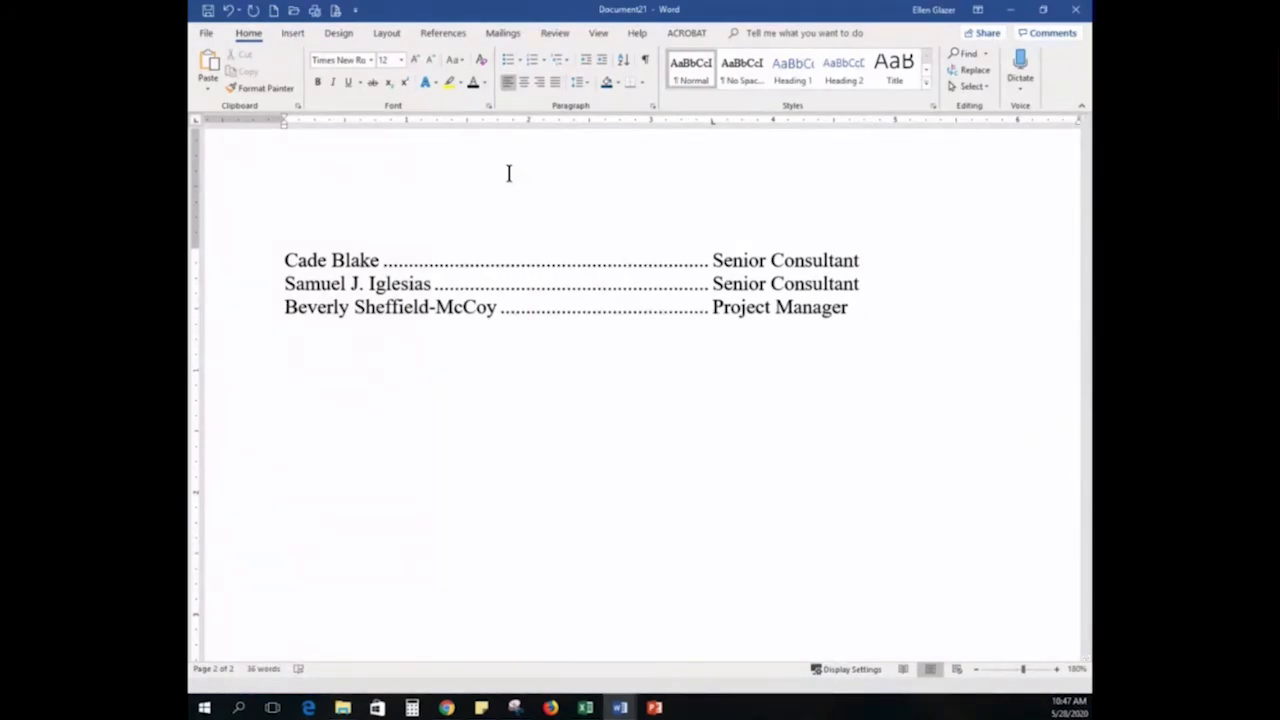
Open the Tabs dialog from Paragraph settings and clear all existing tab stops
left_click(652, 107)
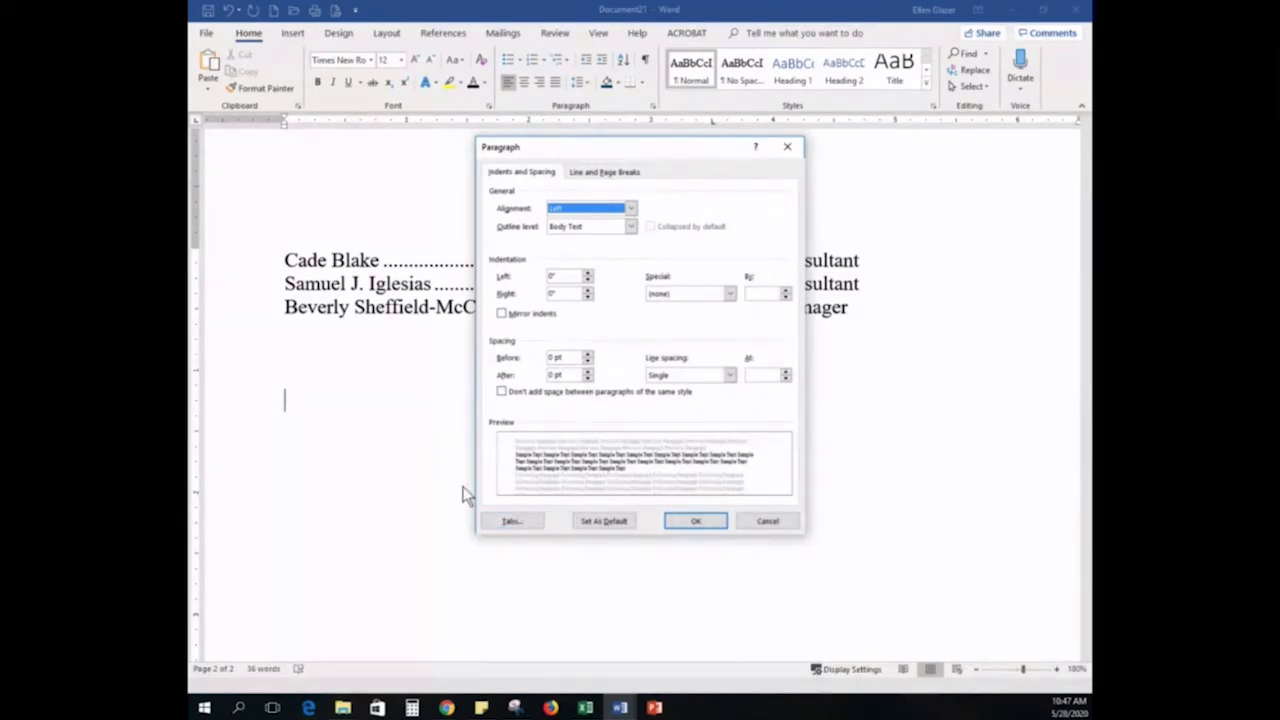
left_click(508, 522)
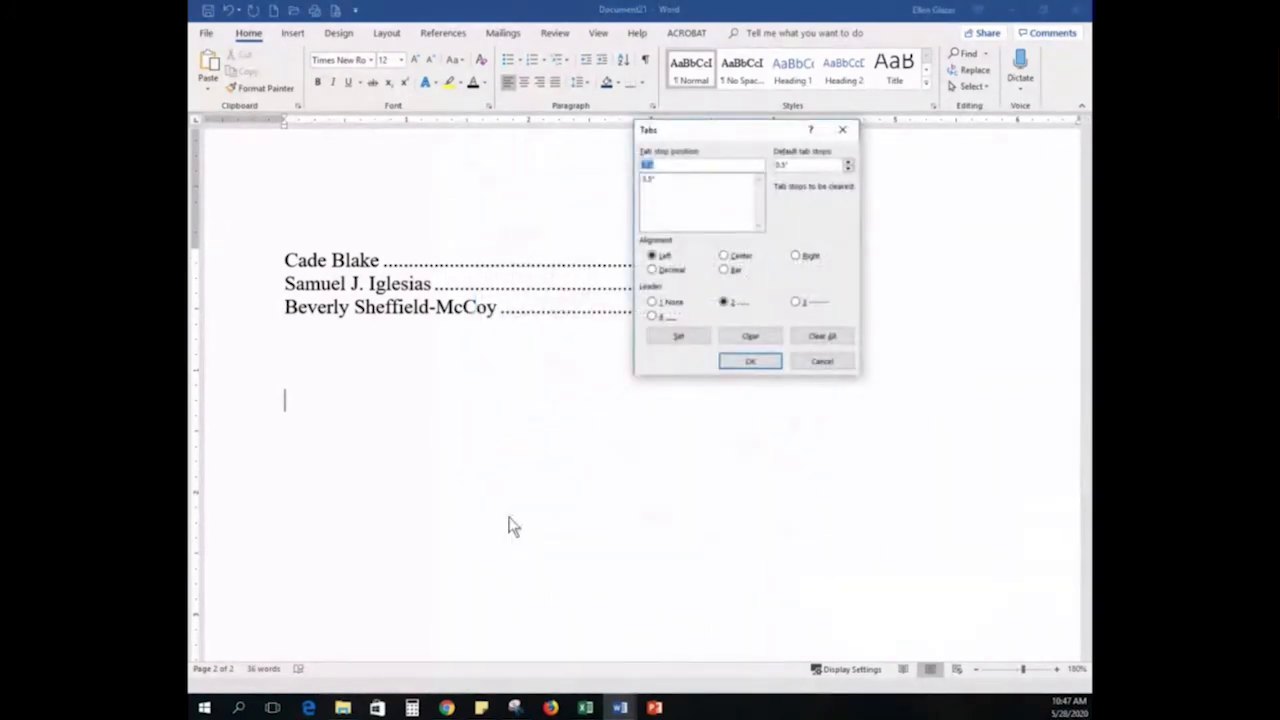
left_click_drag(742, 128, 681, 217)
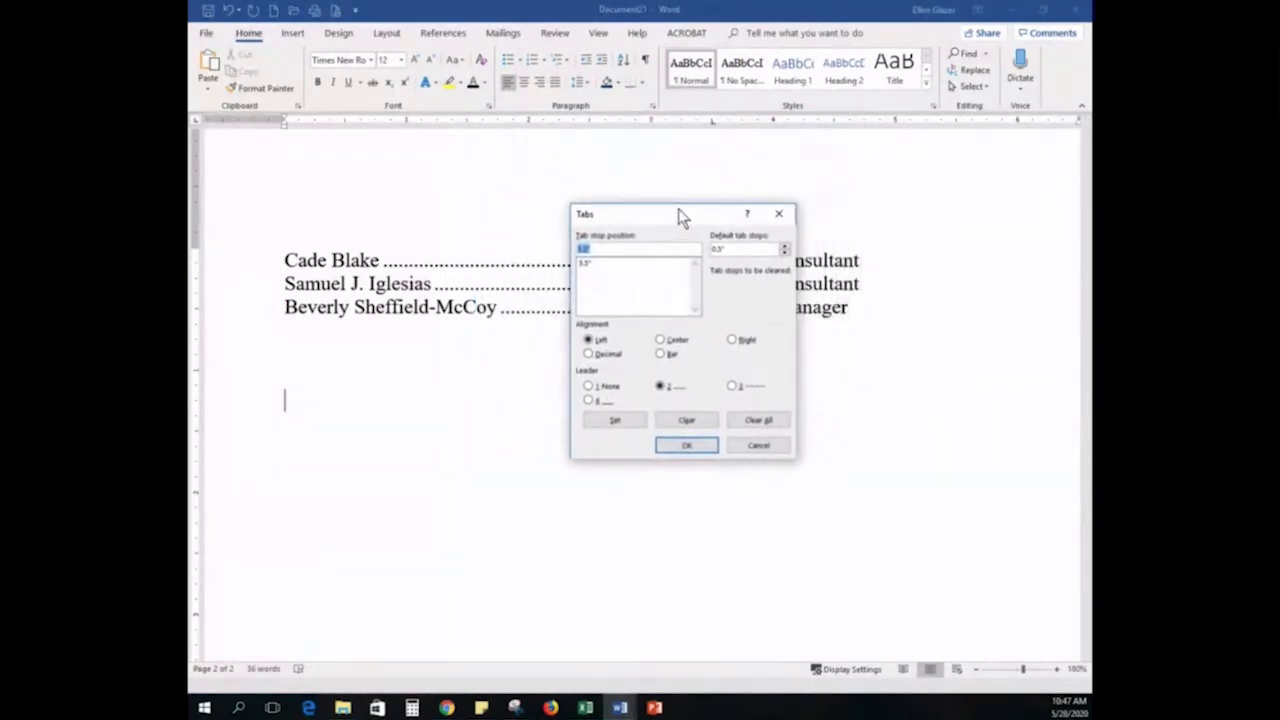
left_click(765, 427)
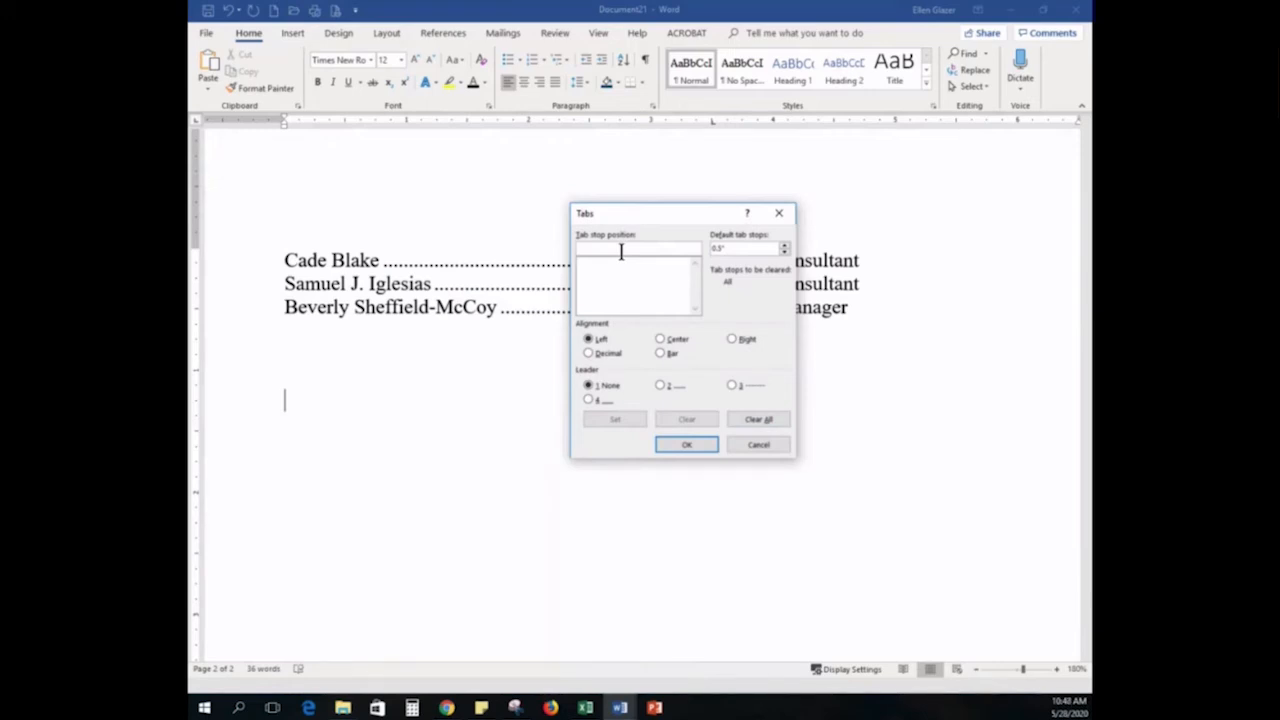
Add tab stops at 1" Left, 3" Center and 5" Right
type("1")
left_click(606, 418)
type("3")
left_click(660, 340)
left_click(615, 420)
type("5")
left_click(735, 341)
left_click(615, 420)
Verify each stop's alignment, re-set the 3" center stop, and apply the tabs
left_click(588, 263)
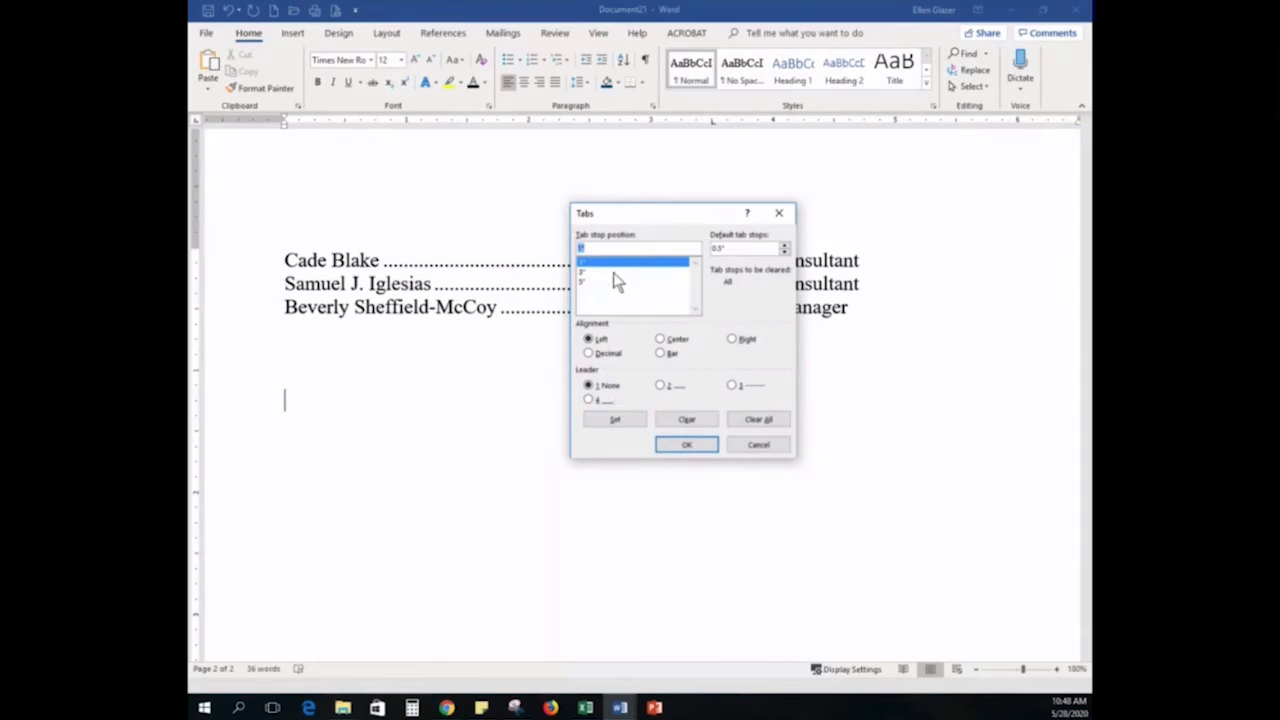
left_click(613, 272)
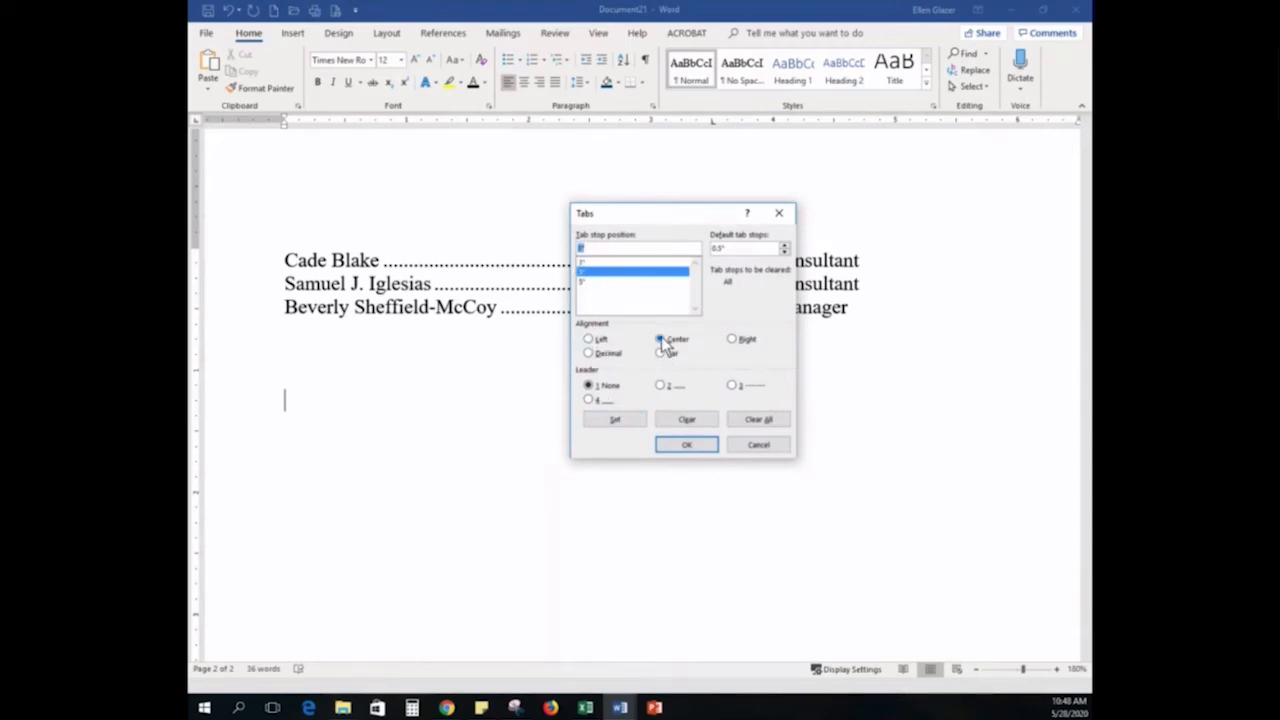
left_click(613, 419)
left_click(589, 283)
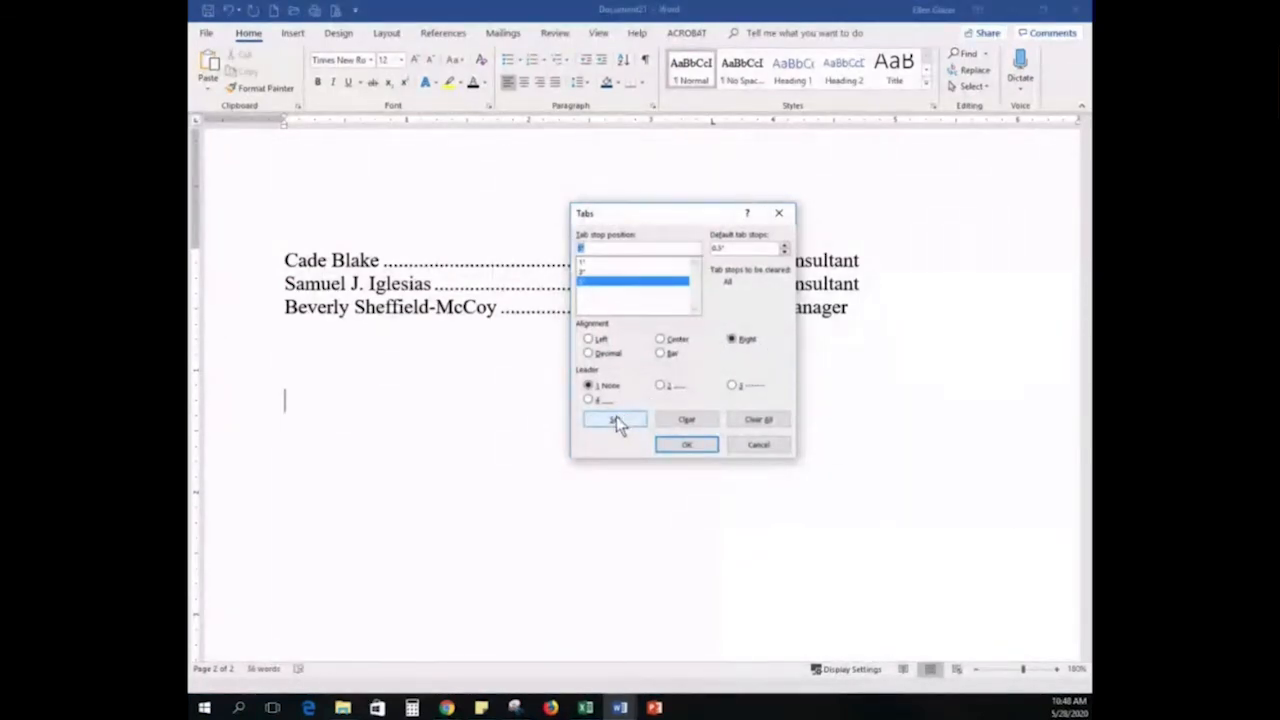
left_click(684, 446)
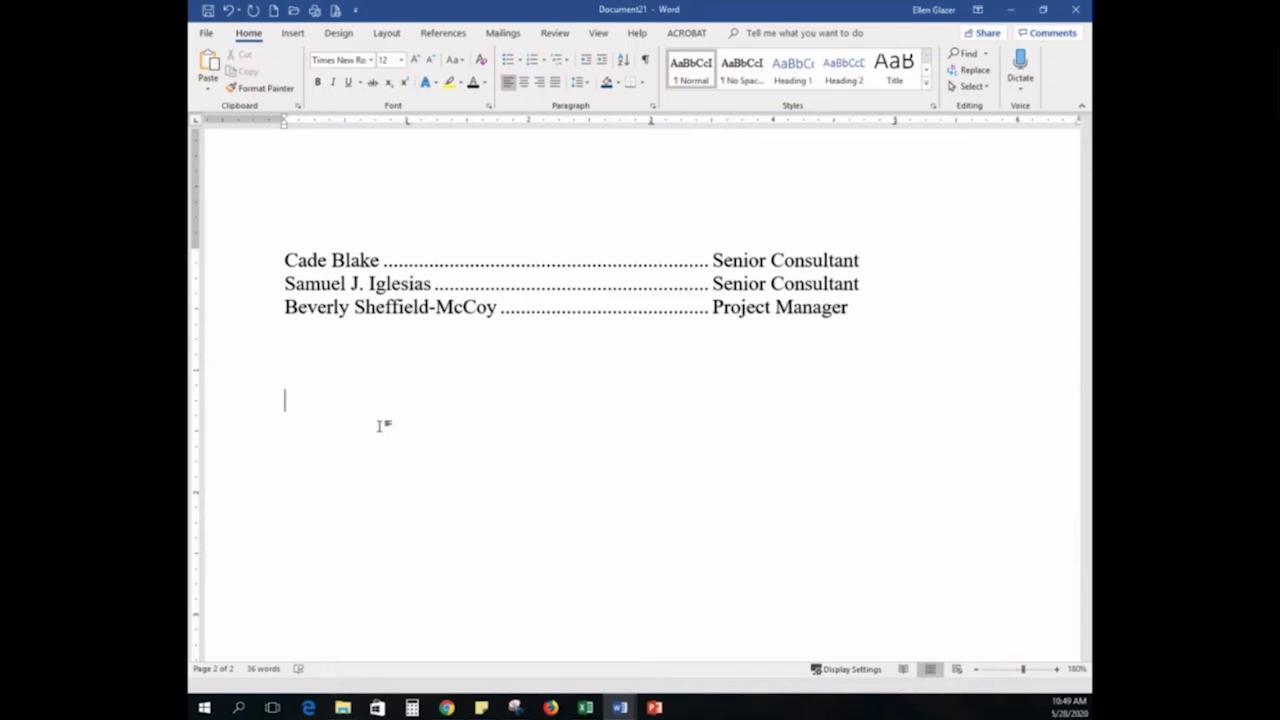
Enter Ed, SFO and 001 on the left, centered and right tab stops
key("Tab")
type("Ed")
key("Tab")
type("SFO")
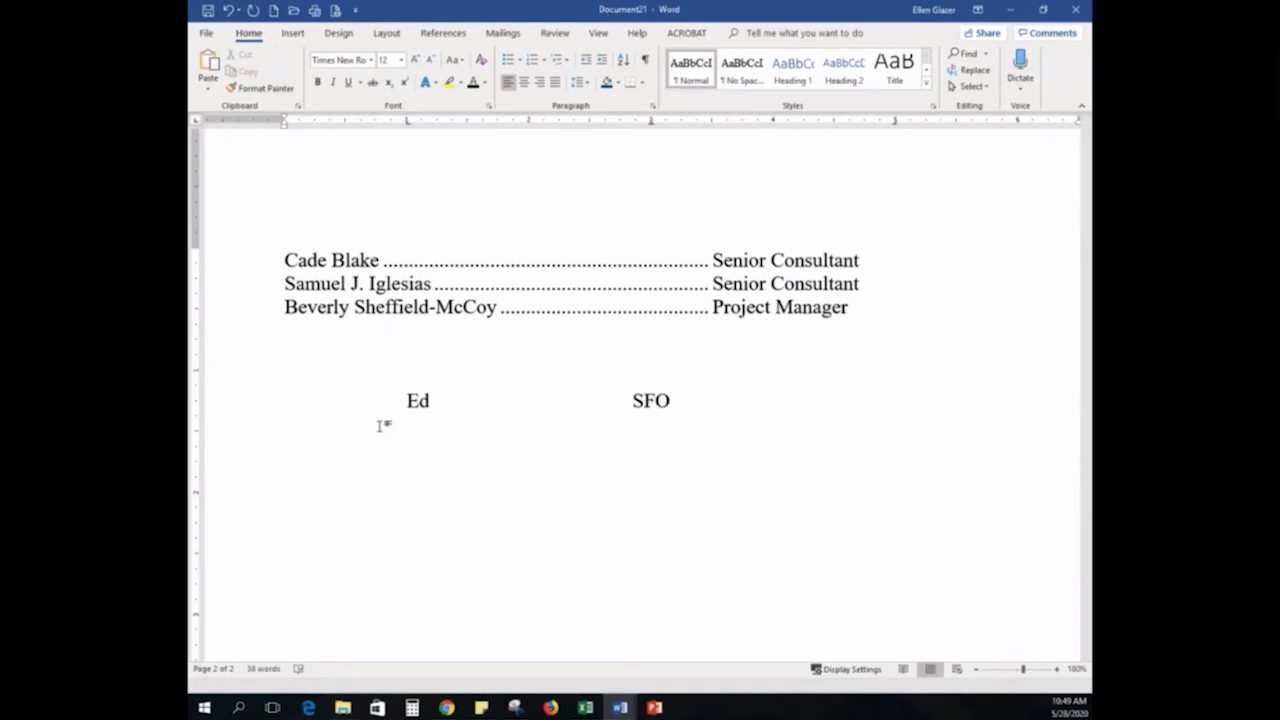
key("Tab")
type("001")
key("Return")
Add a second line with Shelley, Fort Lauderdale and 123456 on the three tab stops
key("Tab")
type("Shelley")
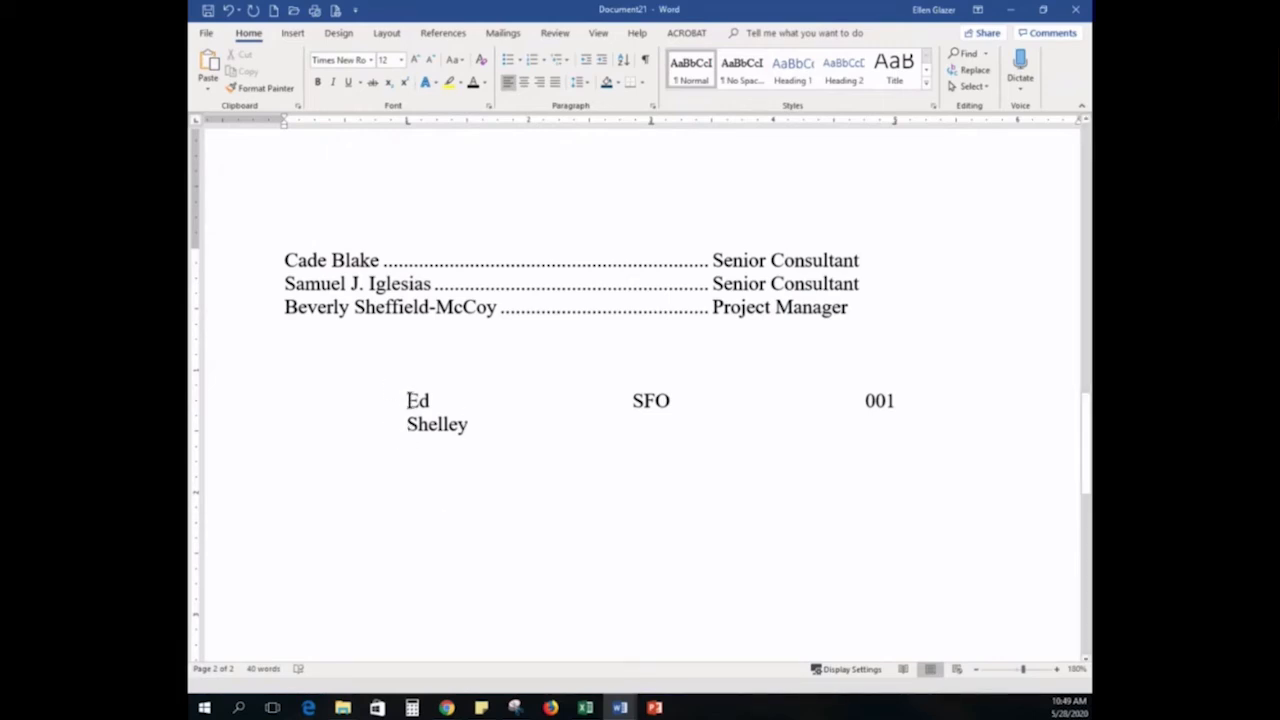
key("Tab")
type("Fort Laudfe")
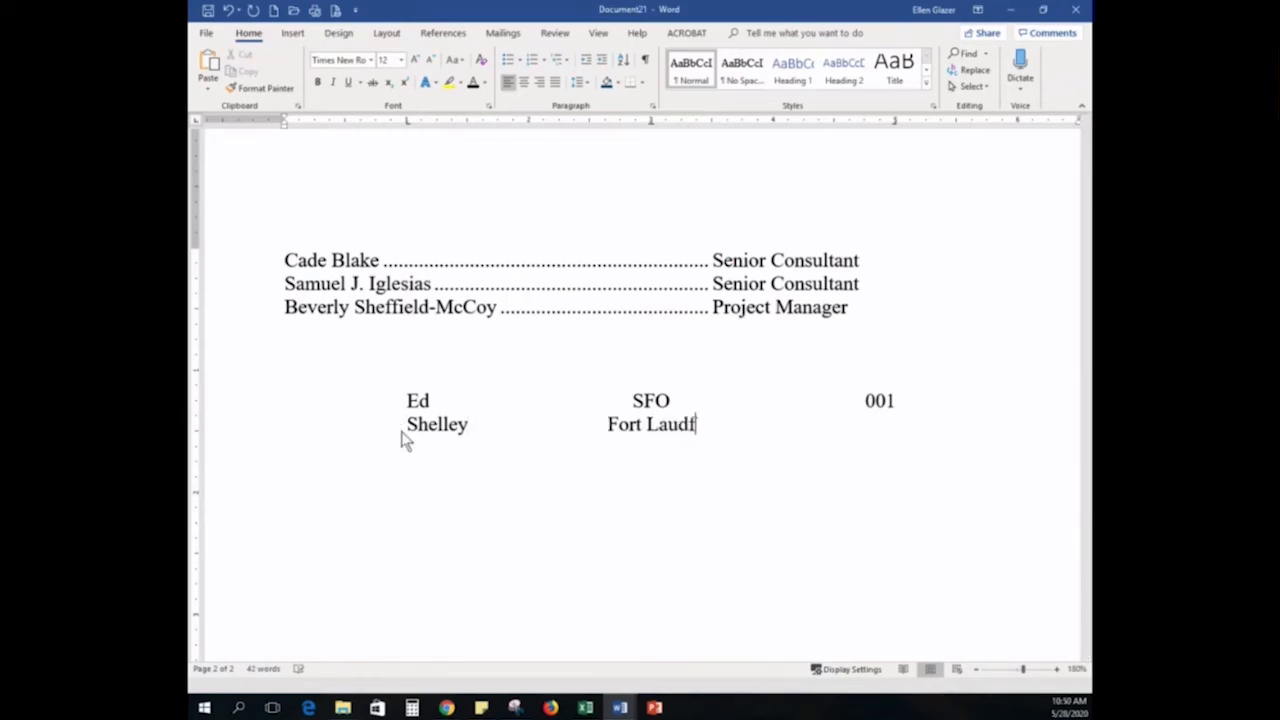
key("BackSpace")
key("BackSpace")
type("erfu")
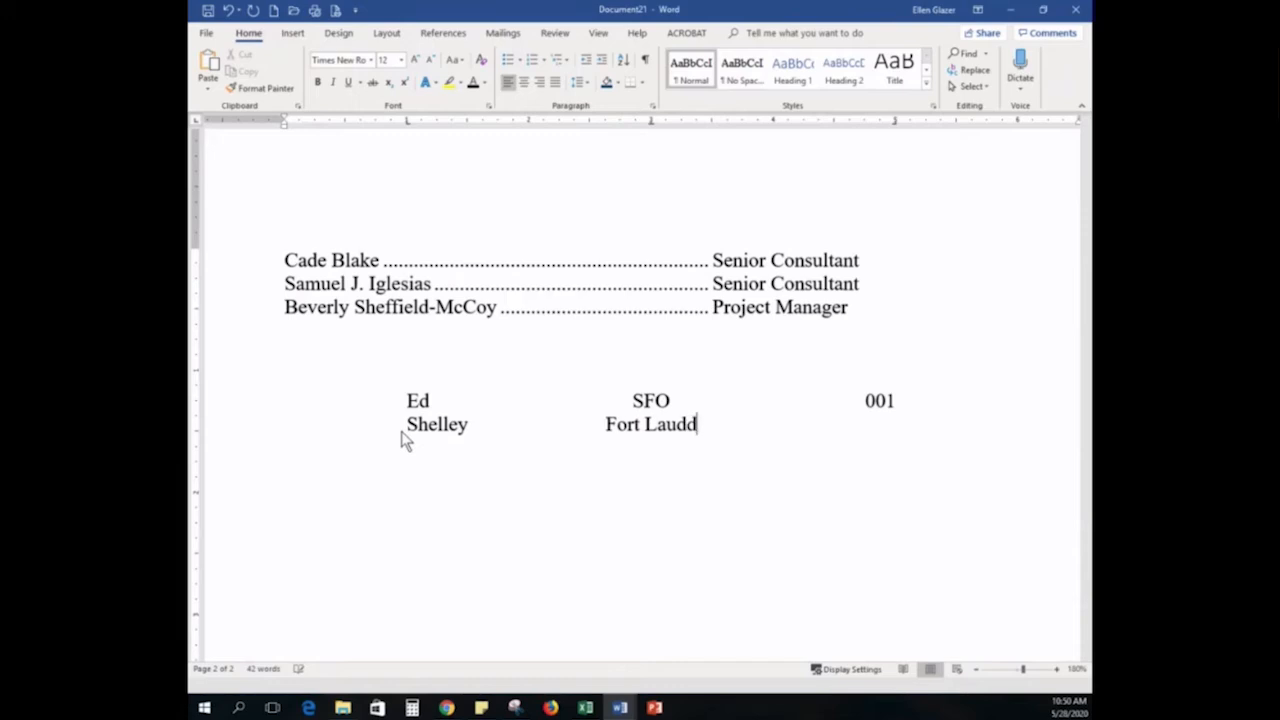
key("BackSpace")
key("BackSpace")
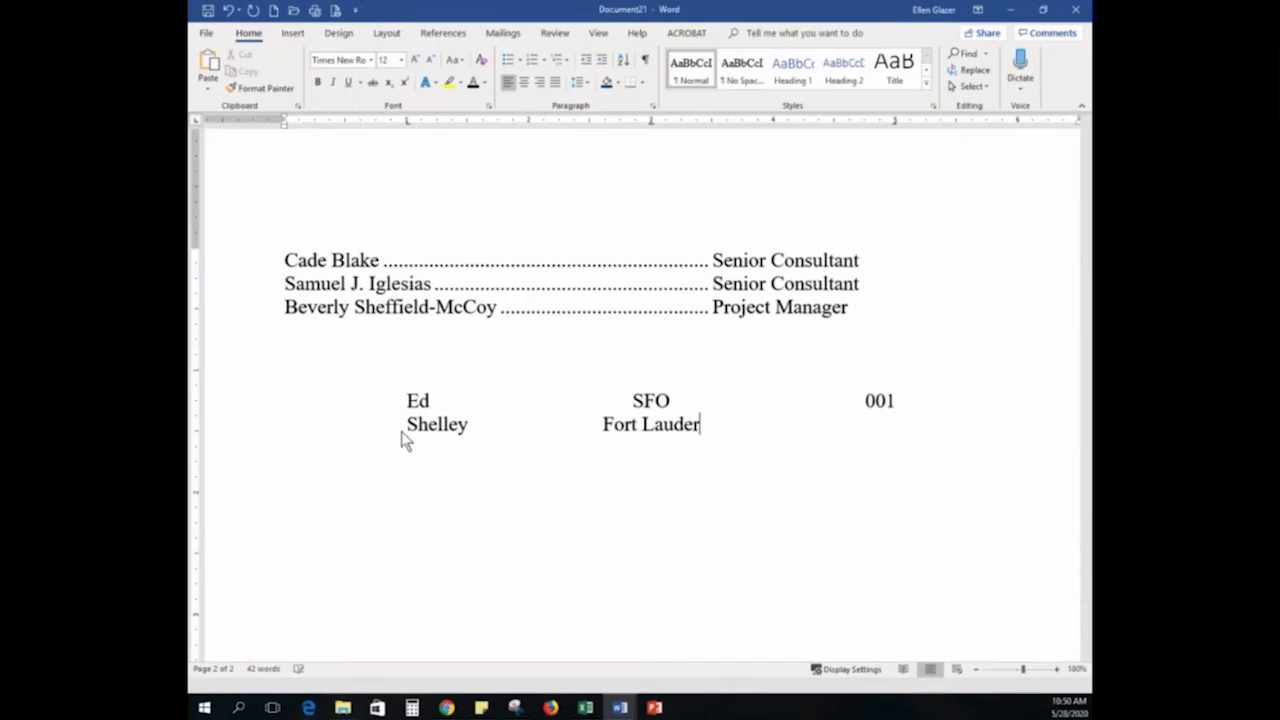
type("dale")
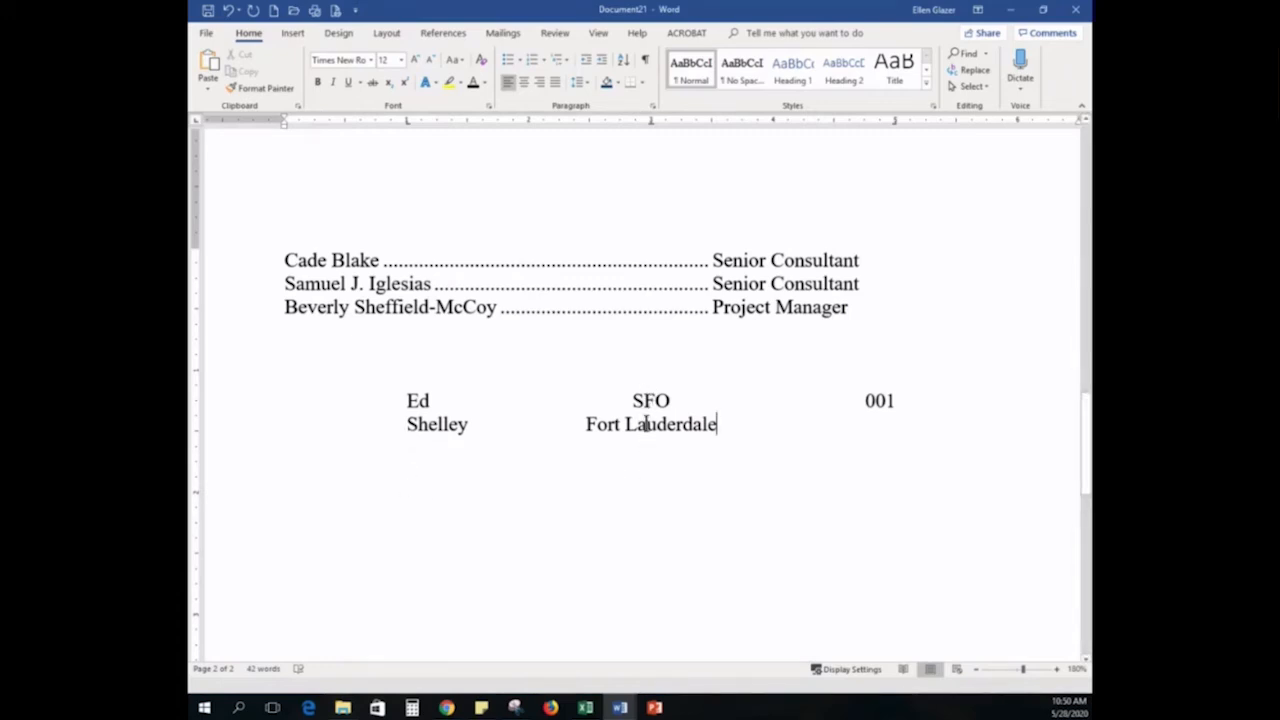
key("Tab")
type("123456")
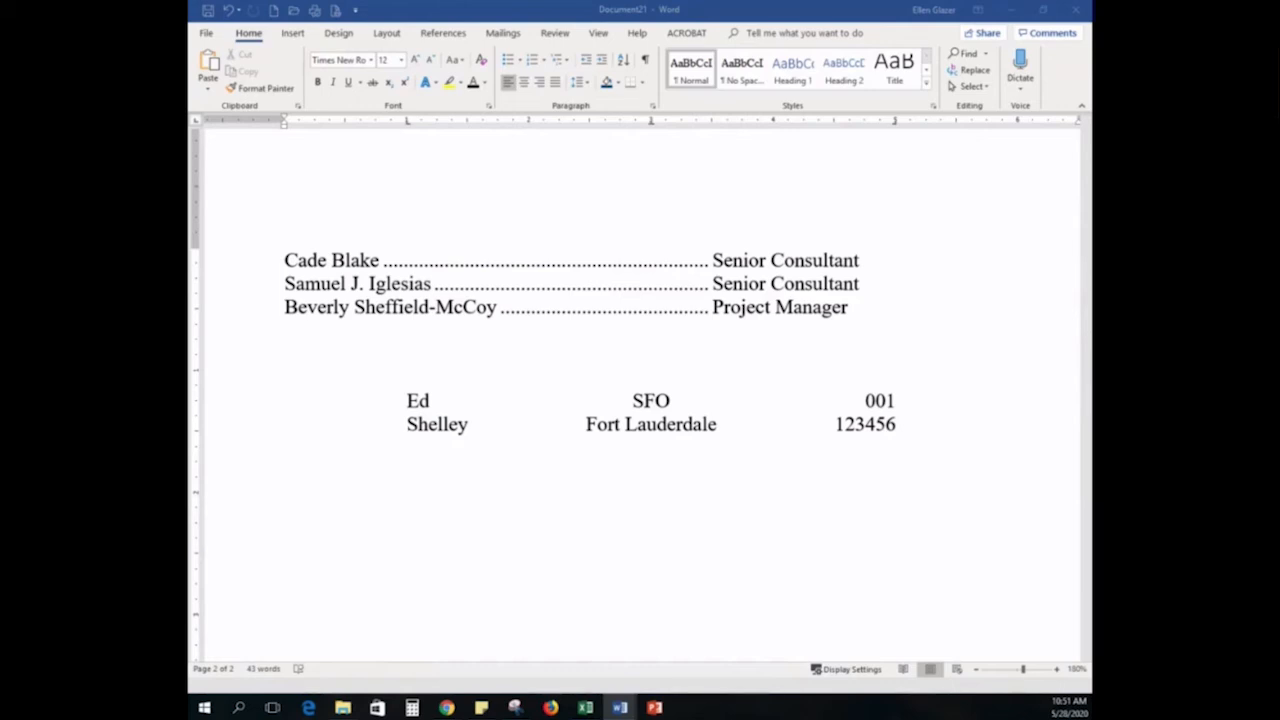
scroll(623, 335, "up", 4)
scroll(623, 335, "up", 10)
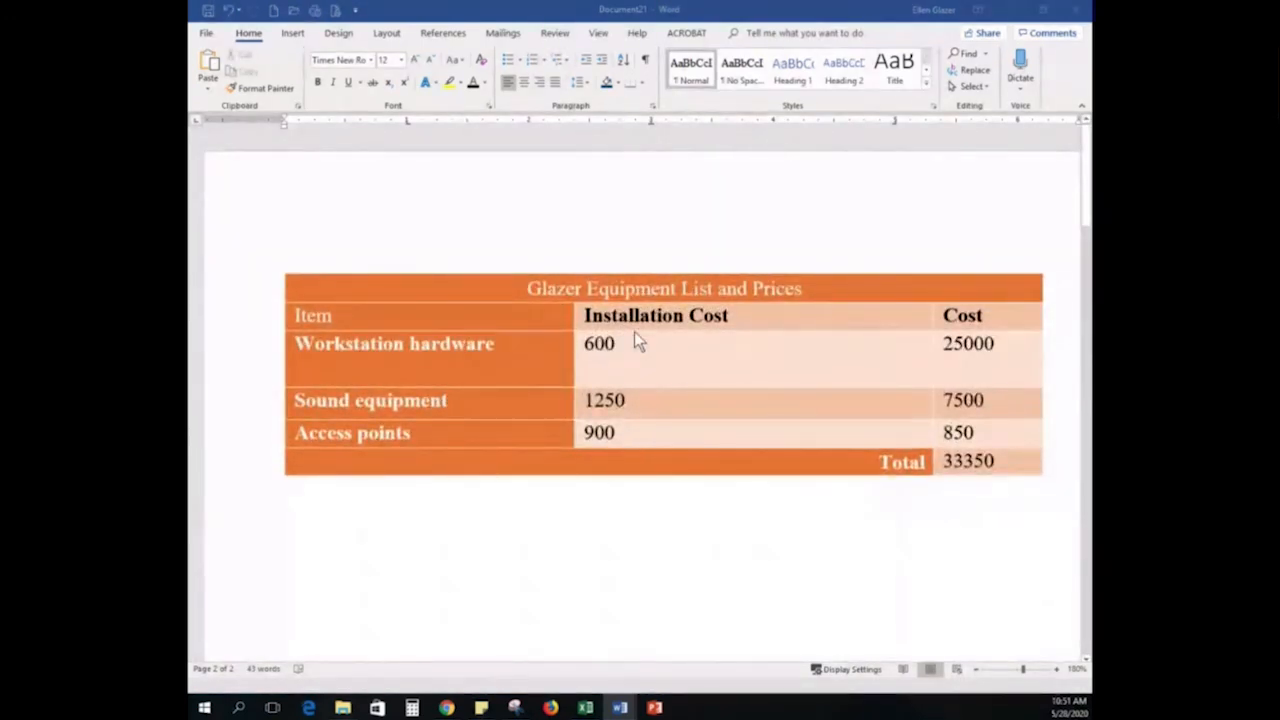
scroll(634, 338, "down", 12)
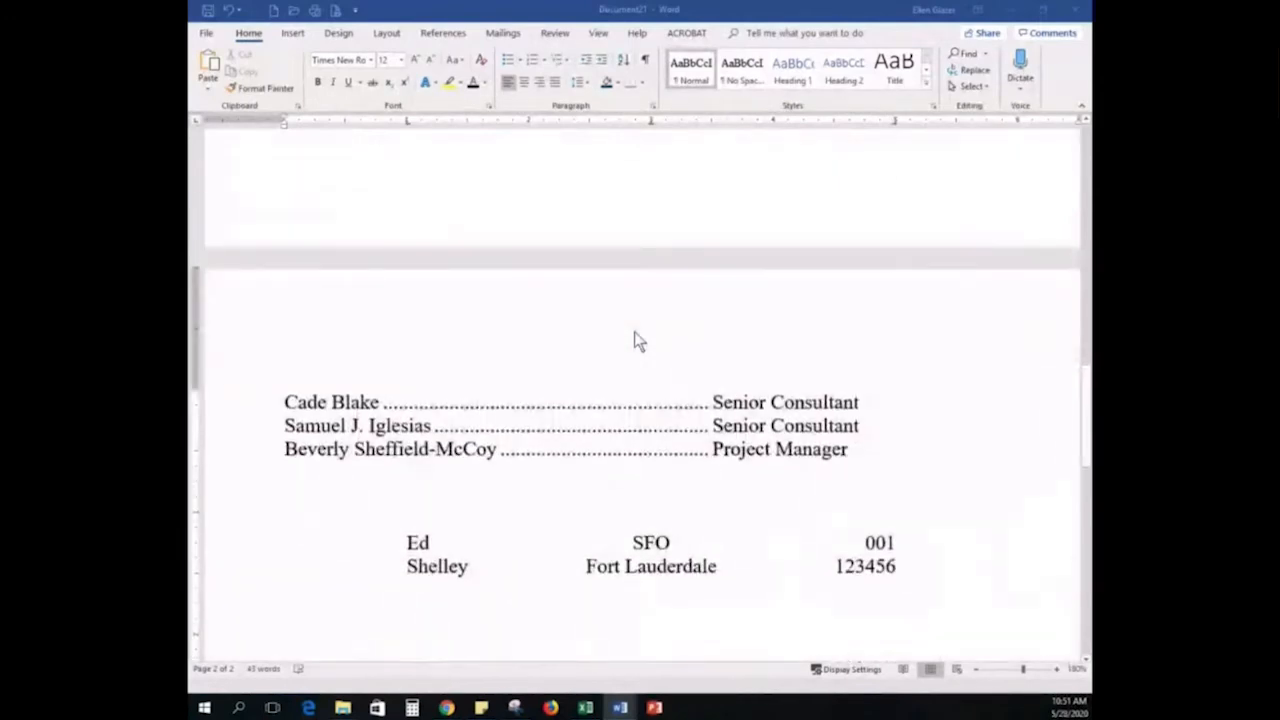
scroll(634, 333, "up", 4)
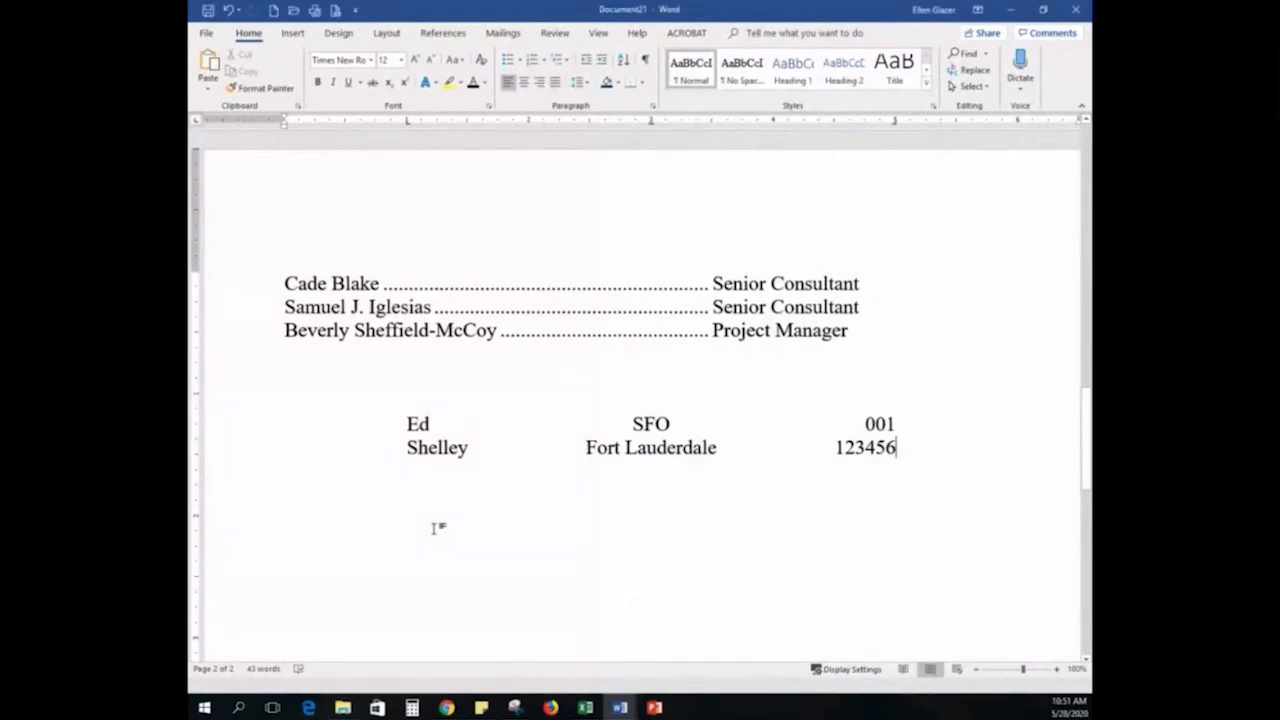
left_click(453, 422)
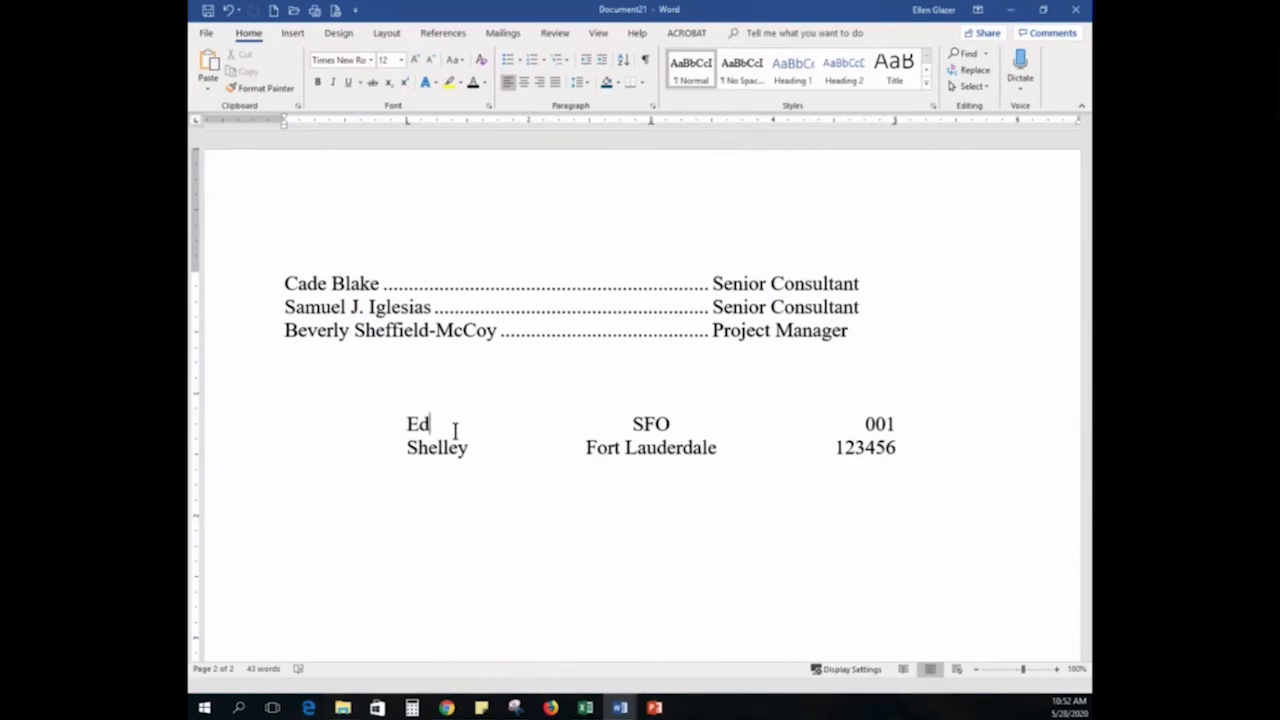
left_click(899, 424)
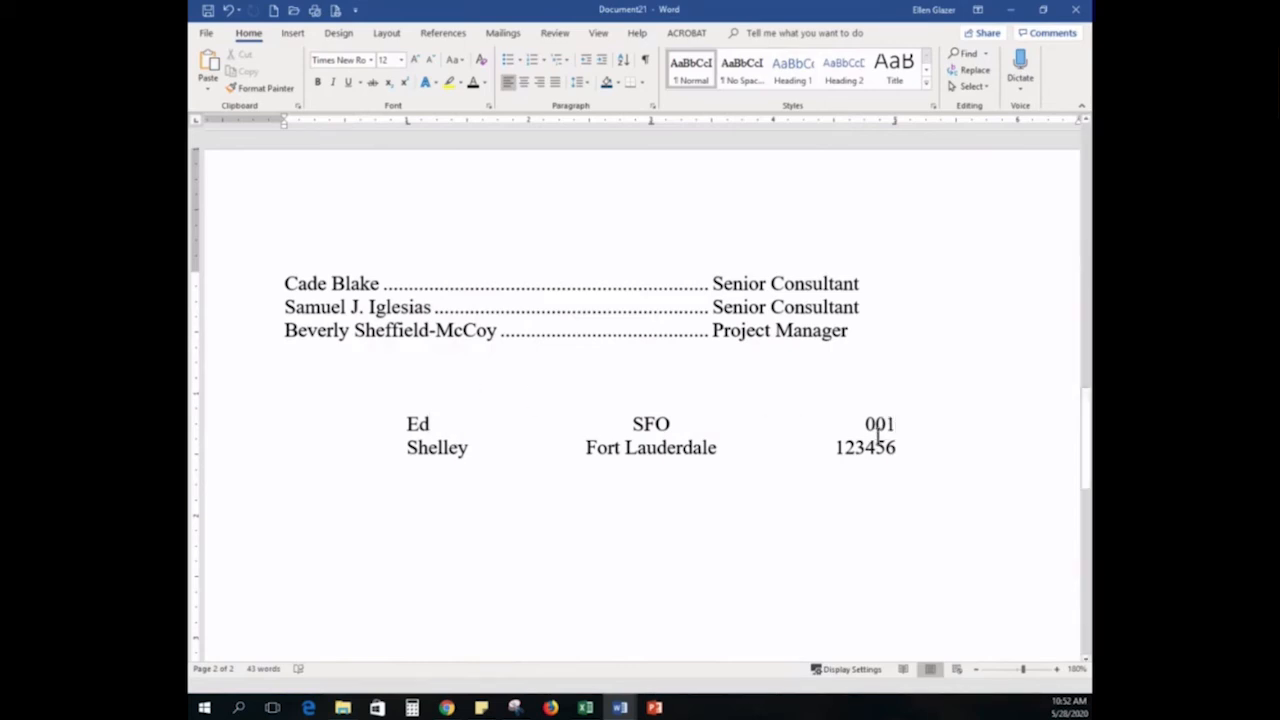
left_click(902, 449)
Show formatting marks to check the lists, then hide them at the Glazer Equipment price table
left_click(644, 60)
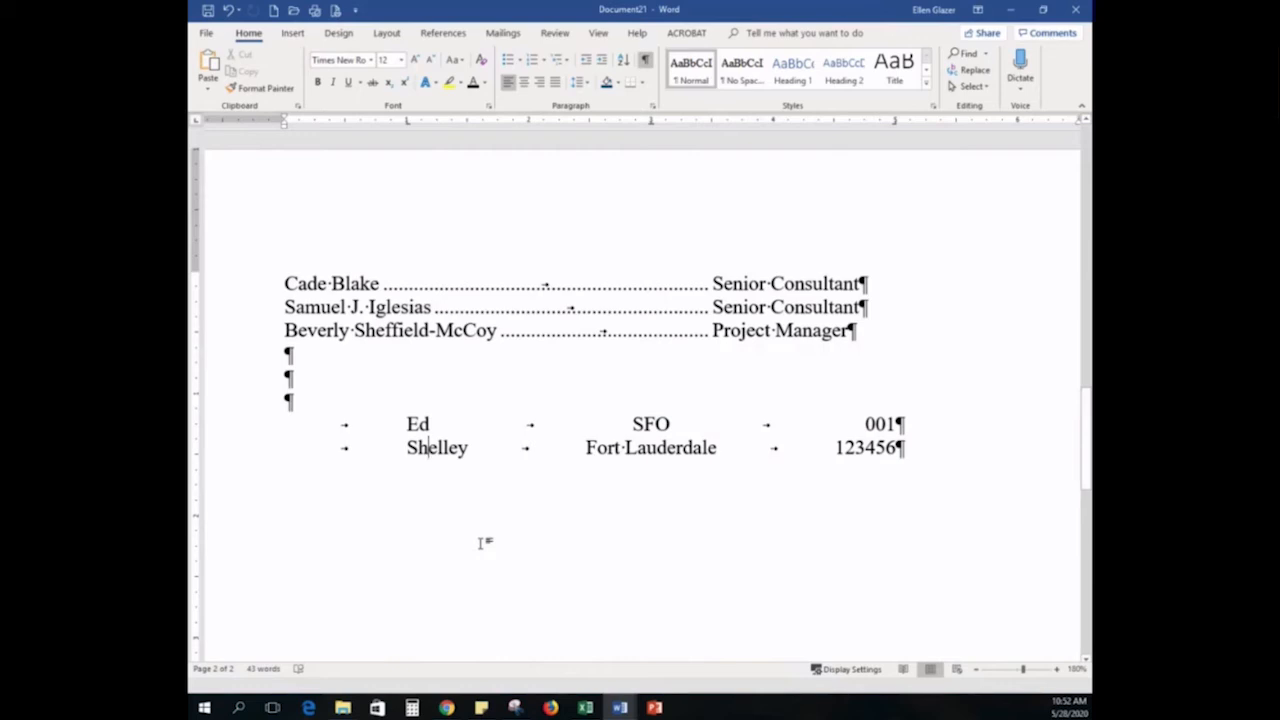
scroll(480, 540, "up", 10)
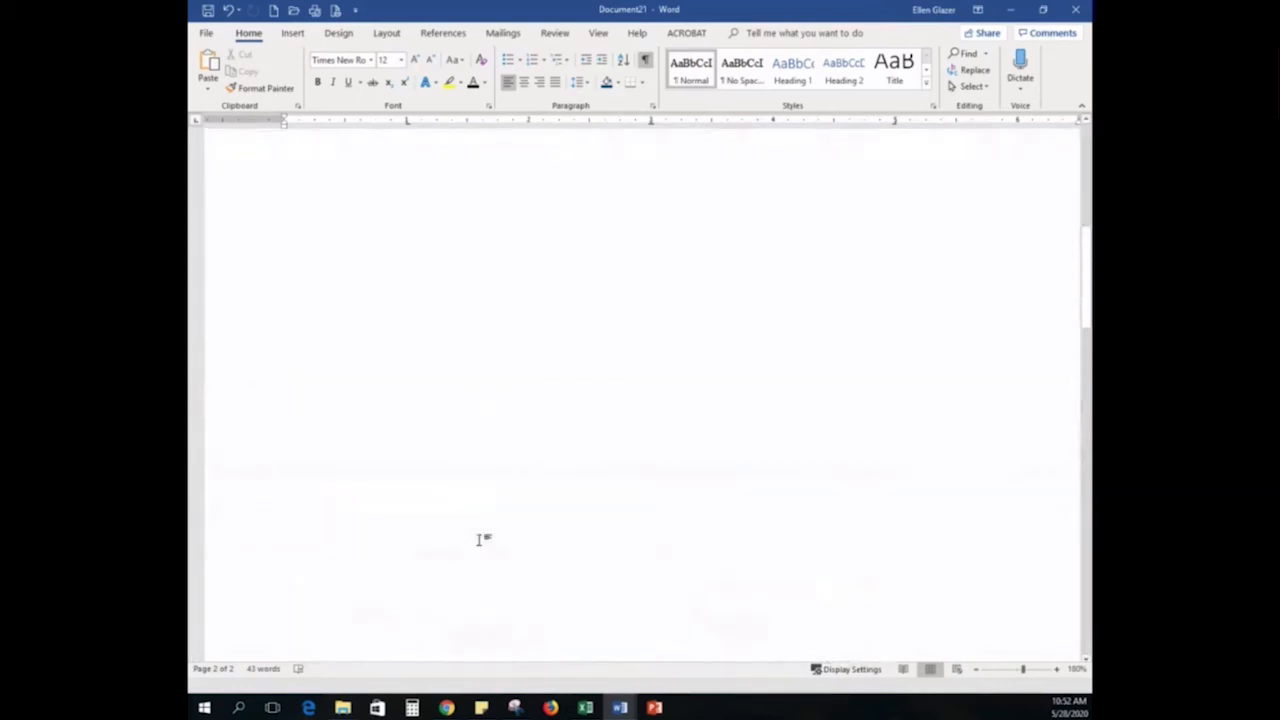
scroll(585, 428, "up", 4)
left_click(609, 291)
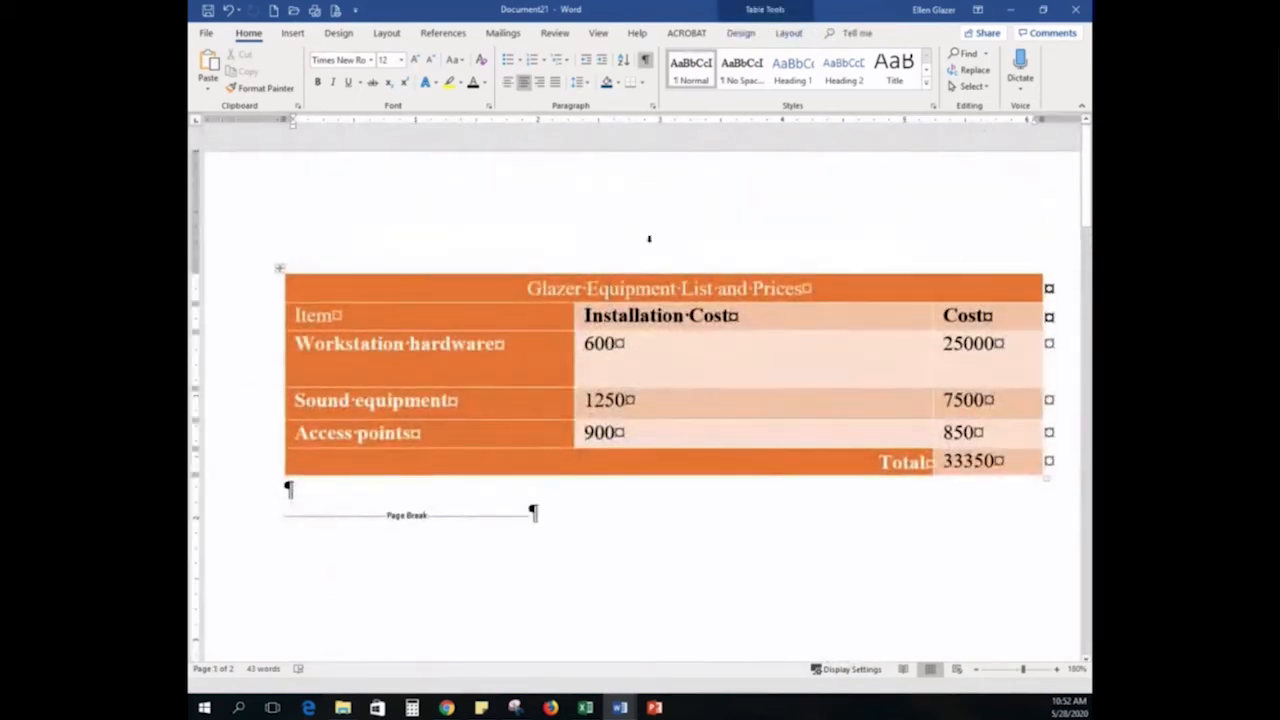
left_click(645, 60)
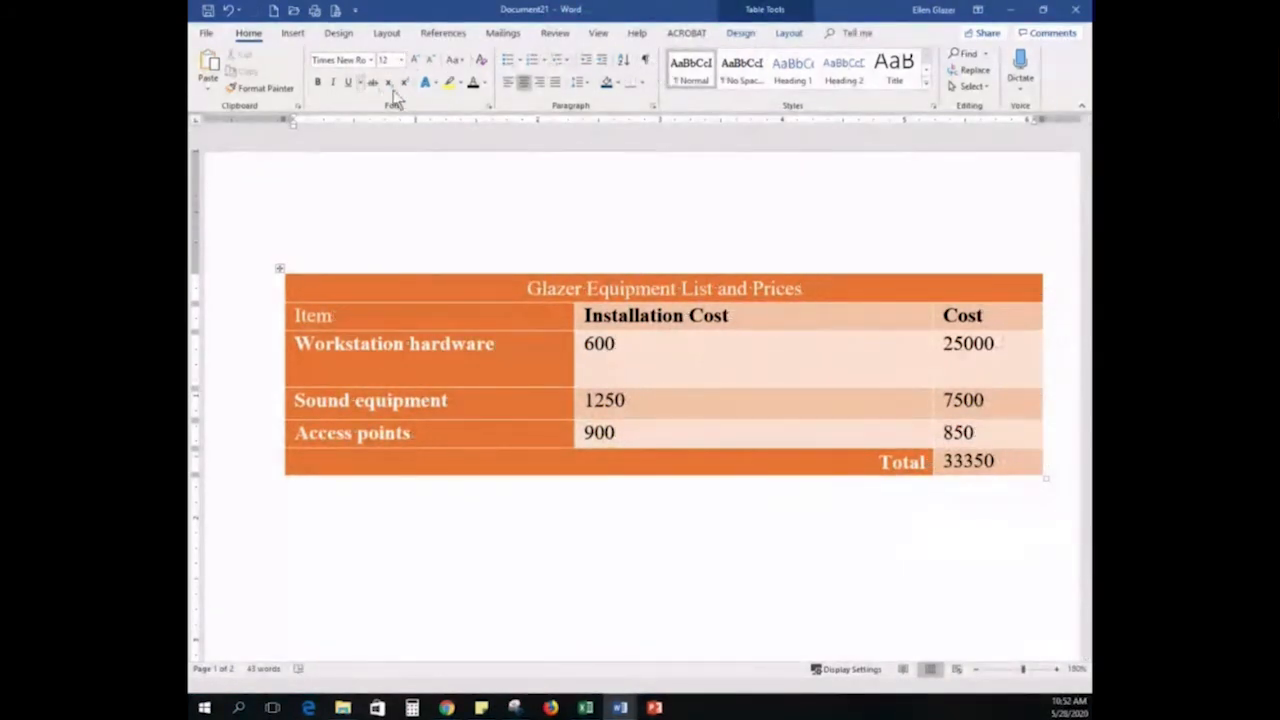
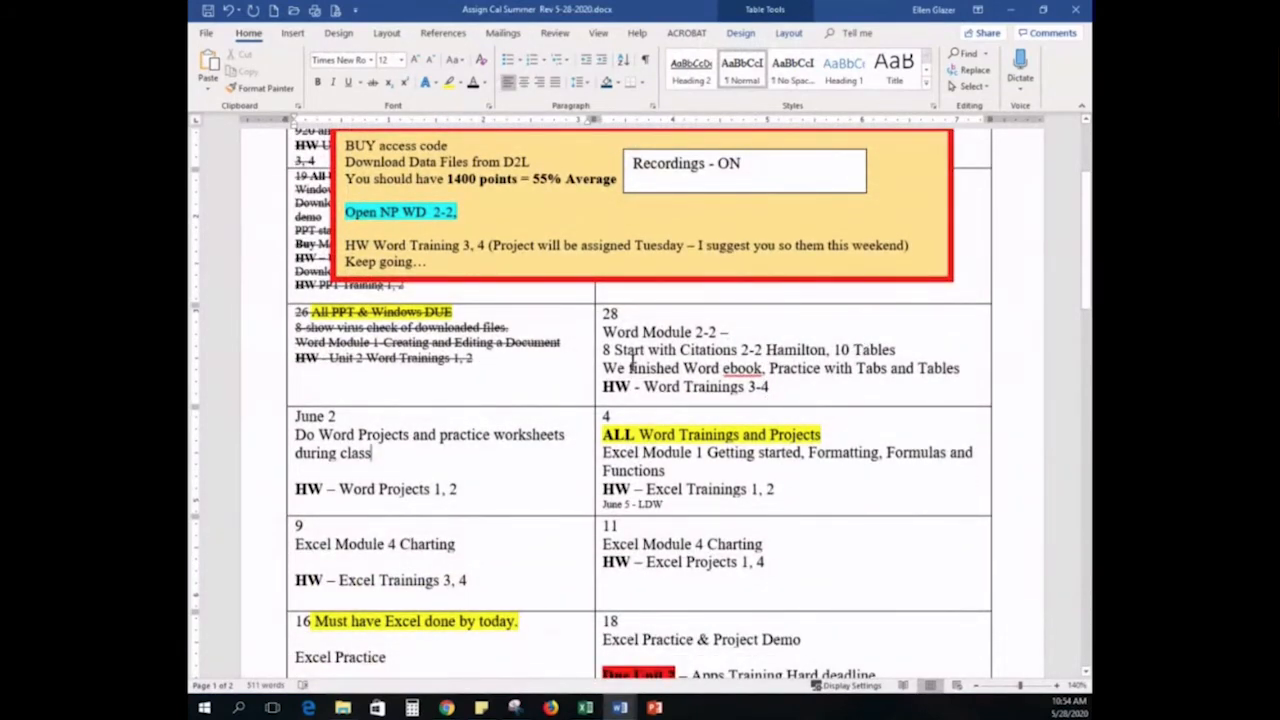
left_click_drag(604, 368, 762, 370)
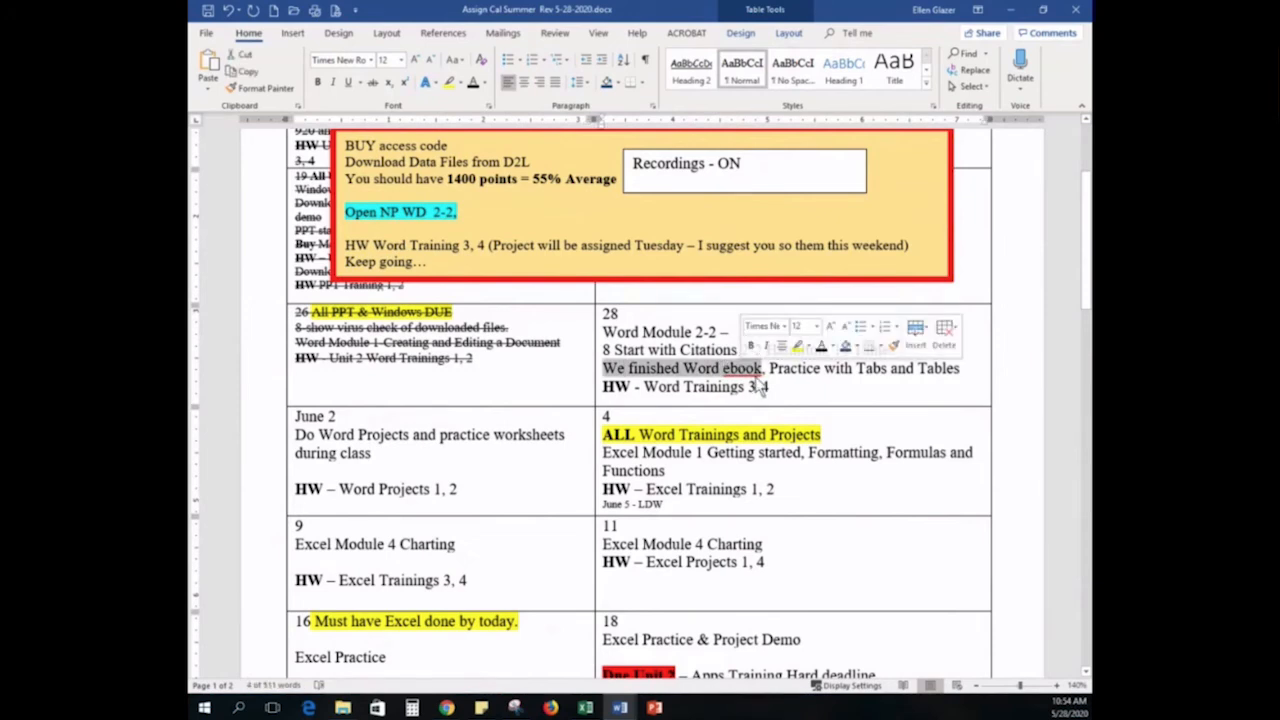
left_click(795, 386)
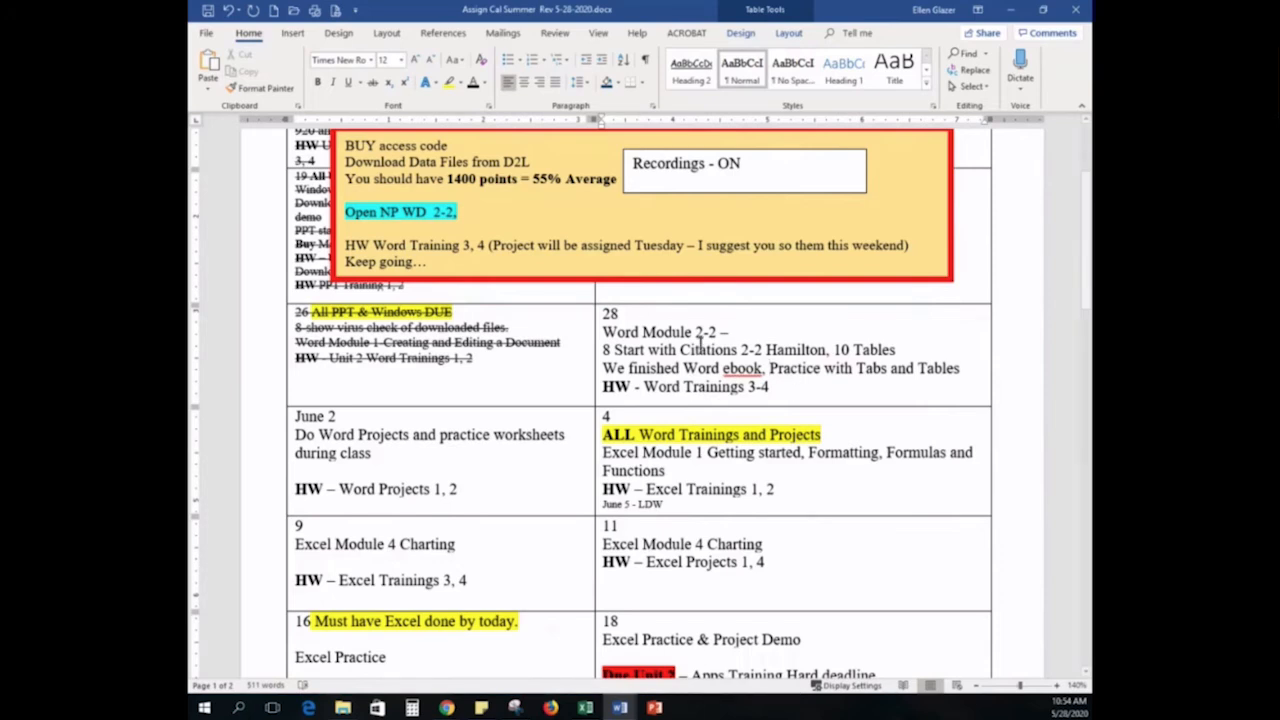
left_click(474, 245)
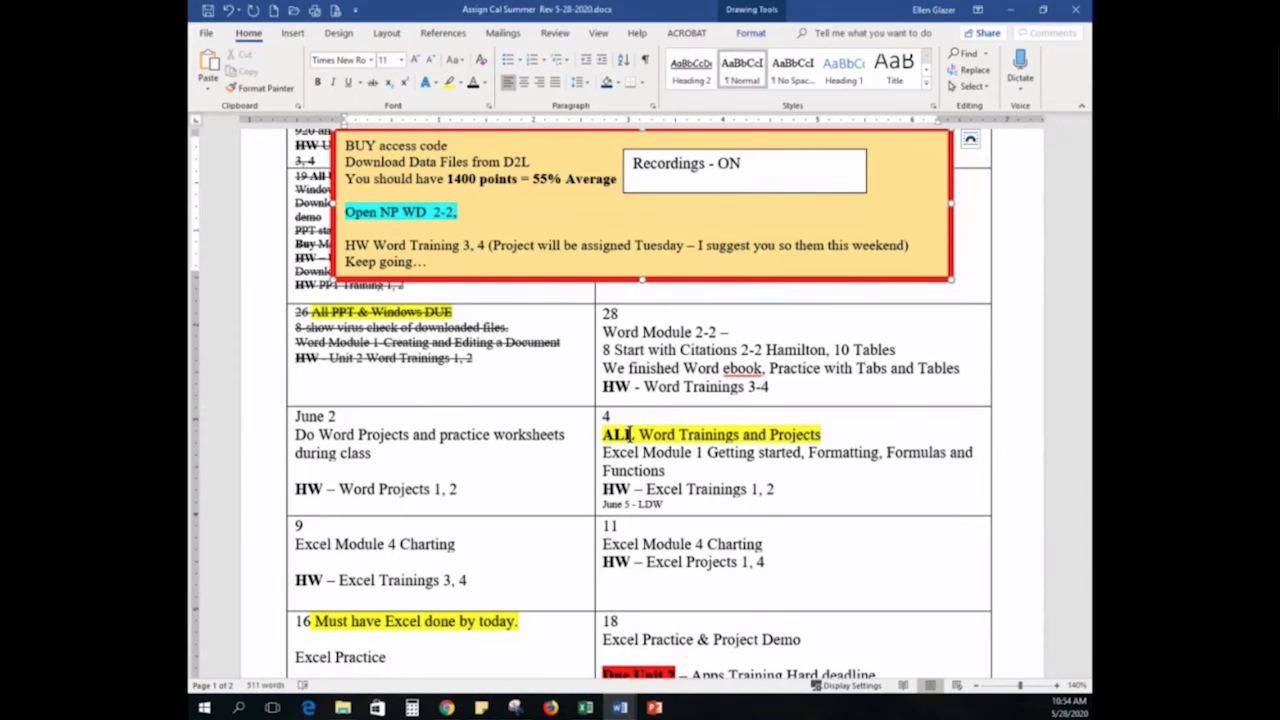
scroll(636, 507, "down", 3)
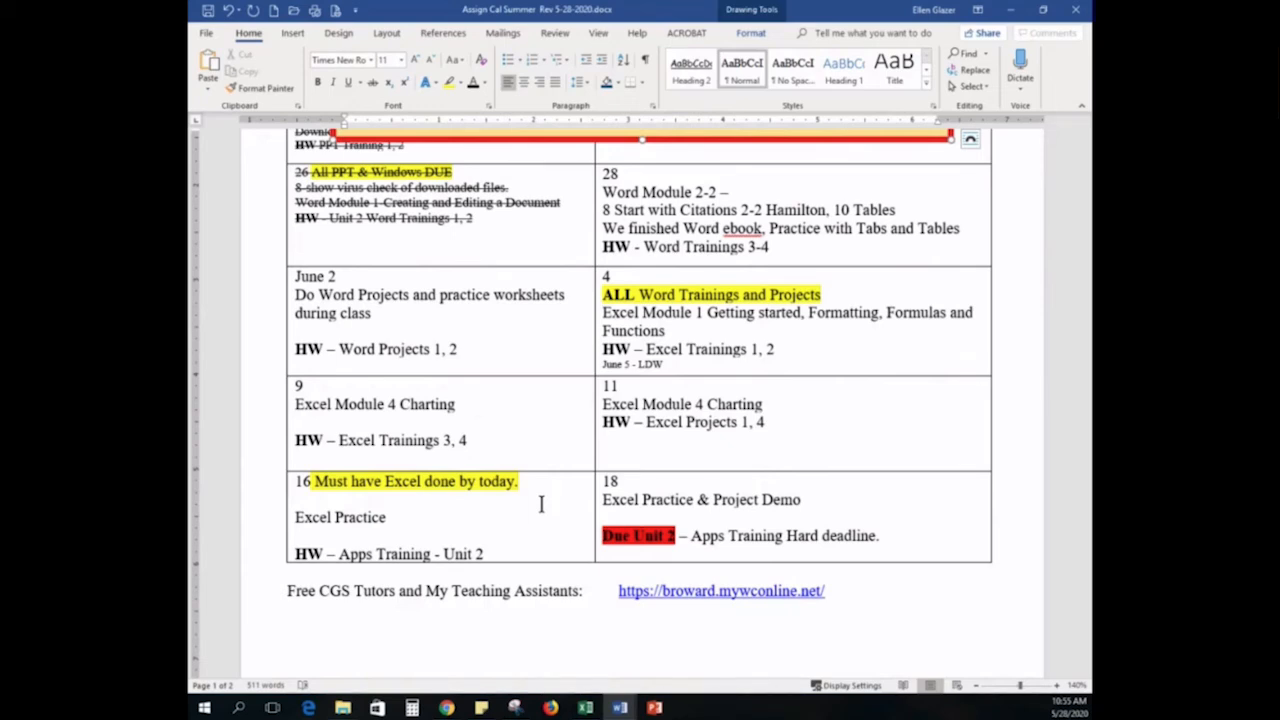
scroll(737, 403, "up", 1)
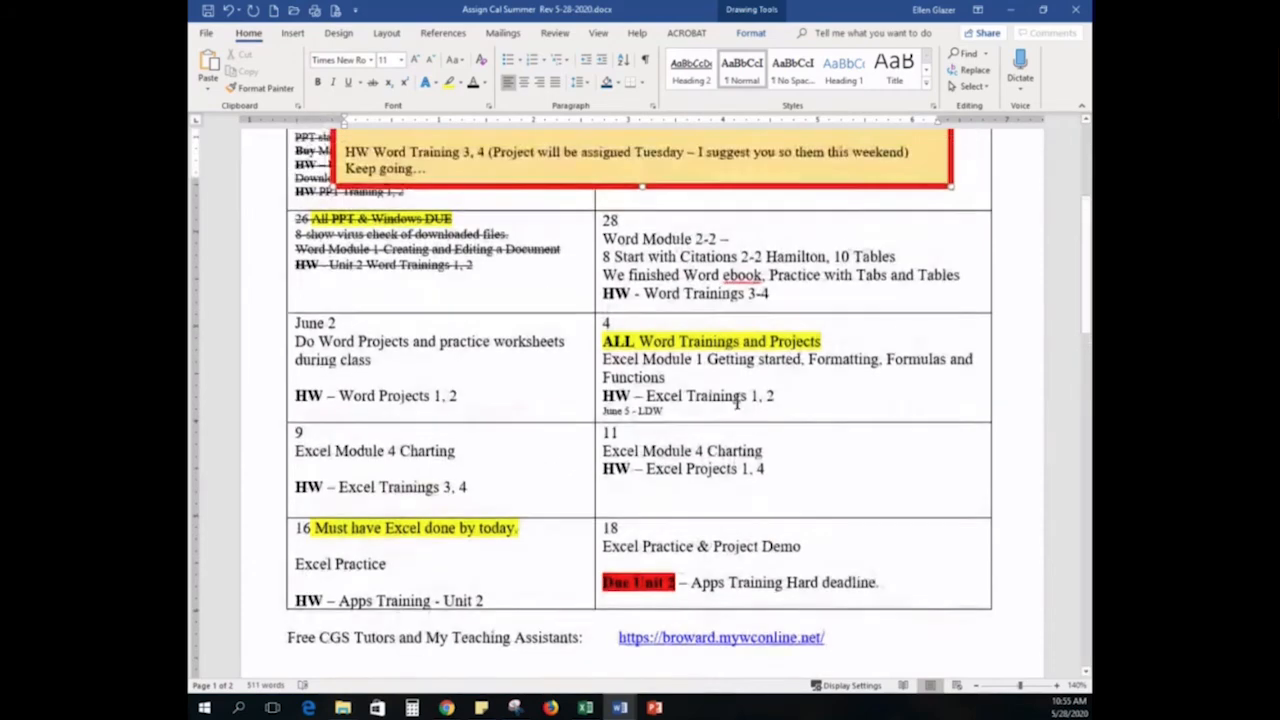
scroll(737, 403, "up", 2)
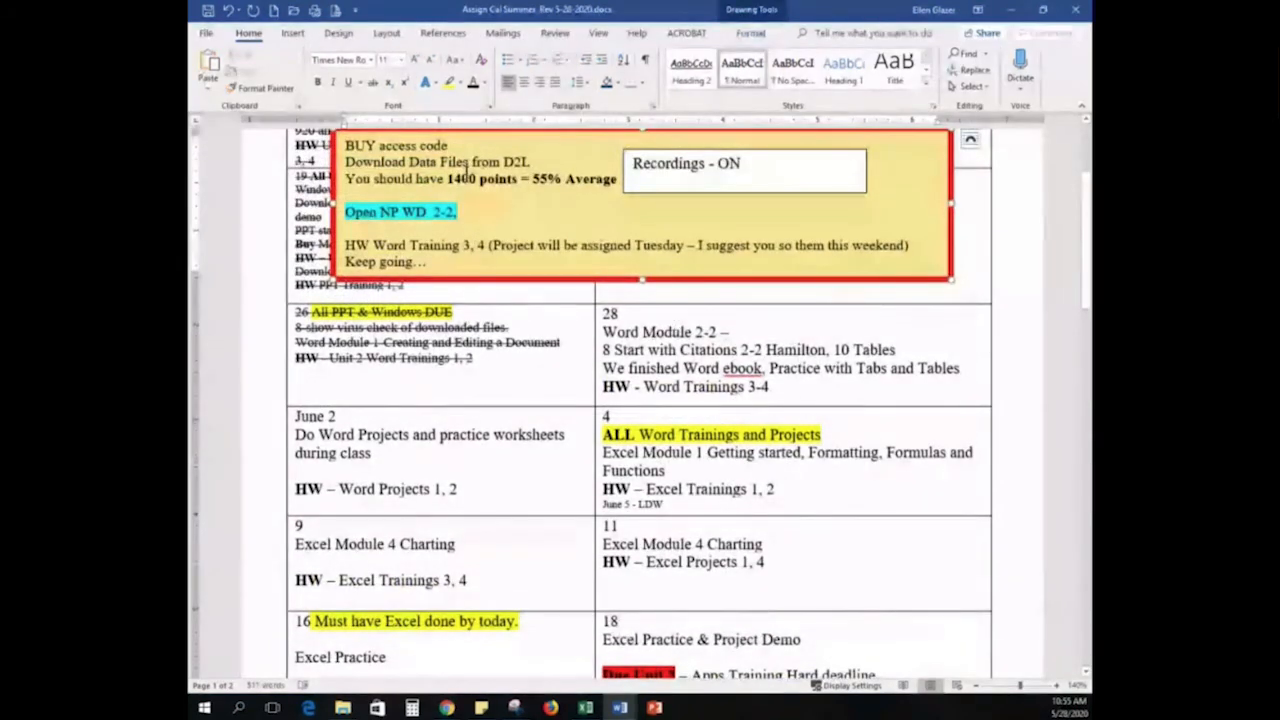
double_click(463, 177)
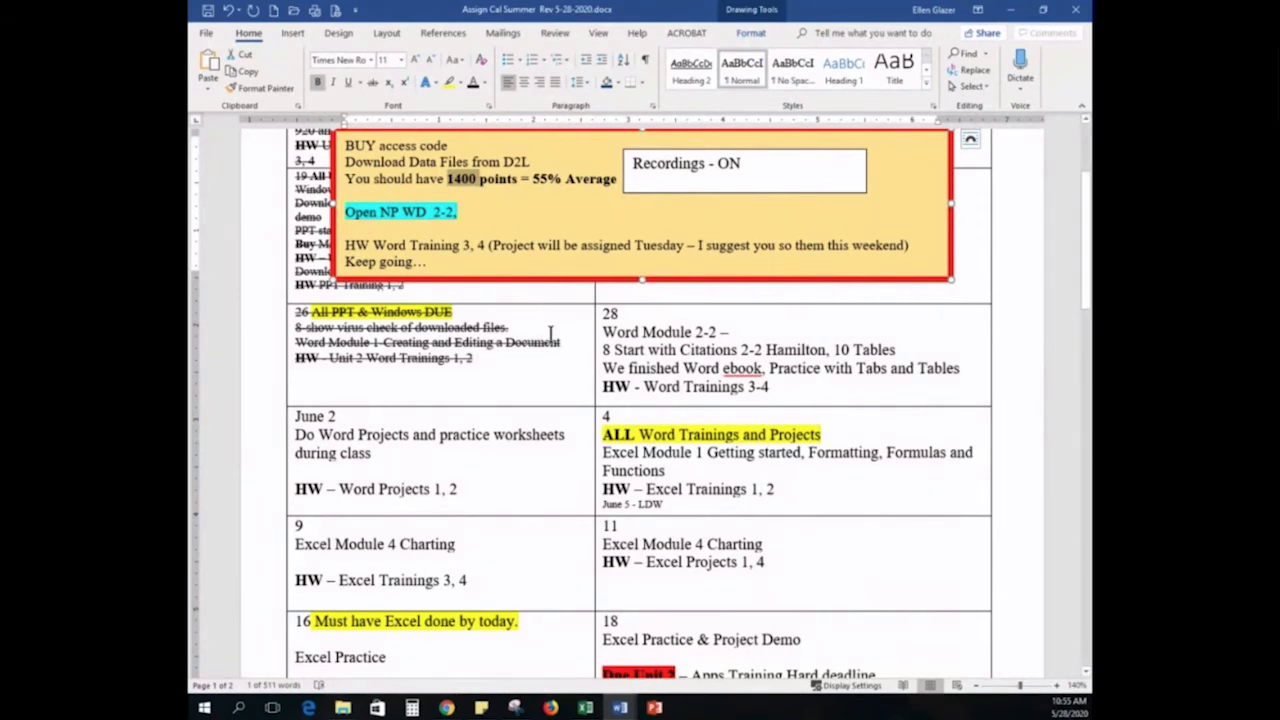
left_click(628, 345)
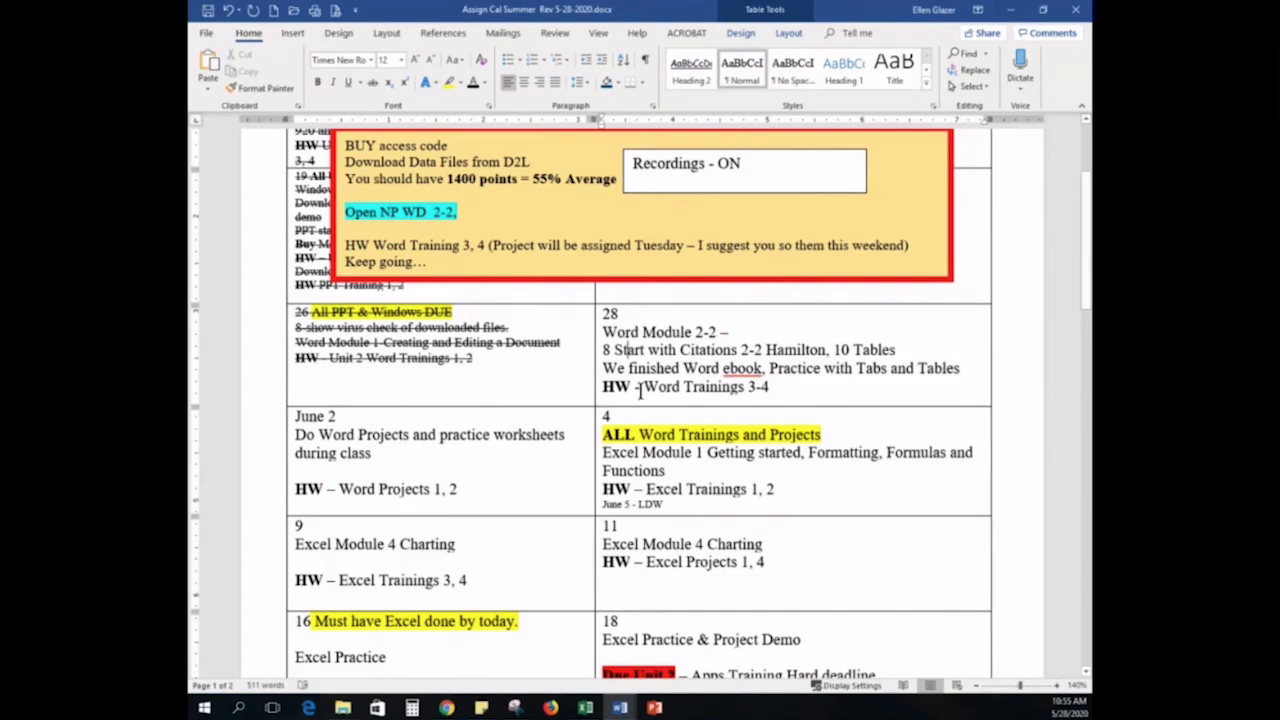
left_click(400, 455)
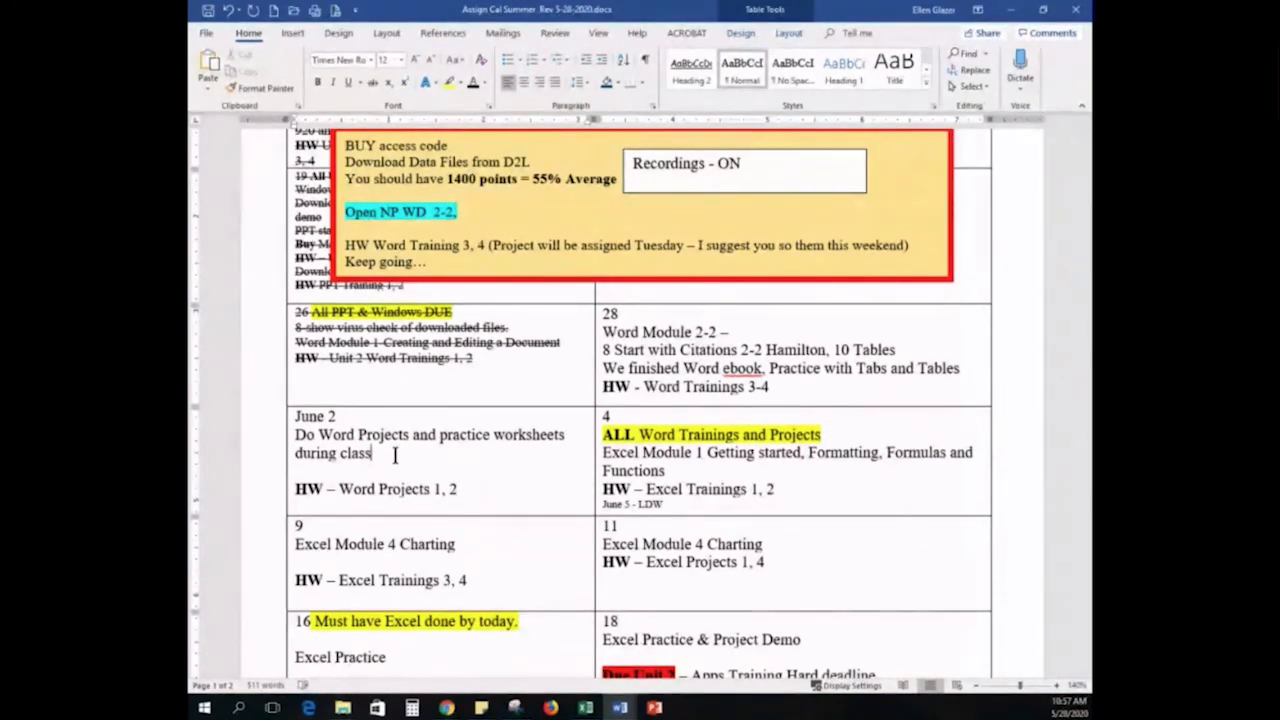
left_click(638, 465)
left_click(383, 366)
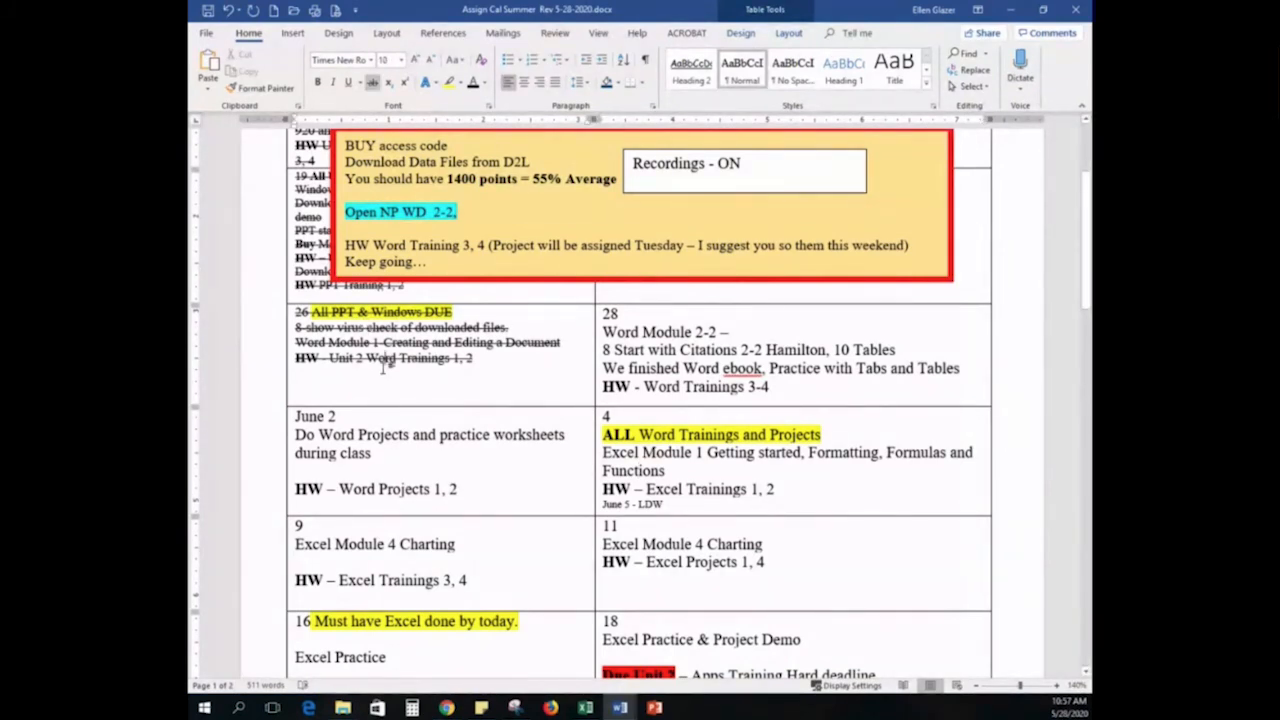
double_click(545, 178)
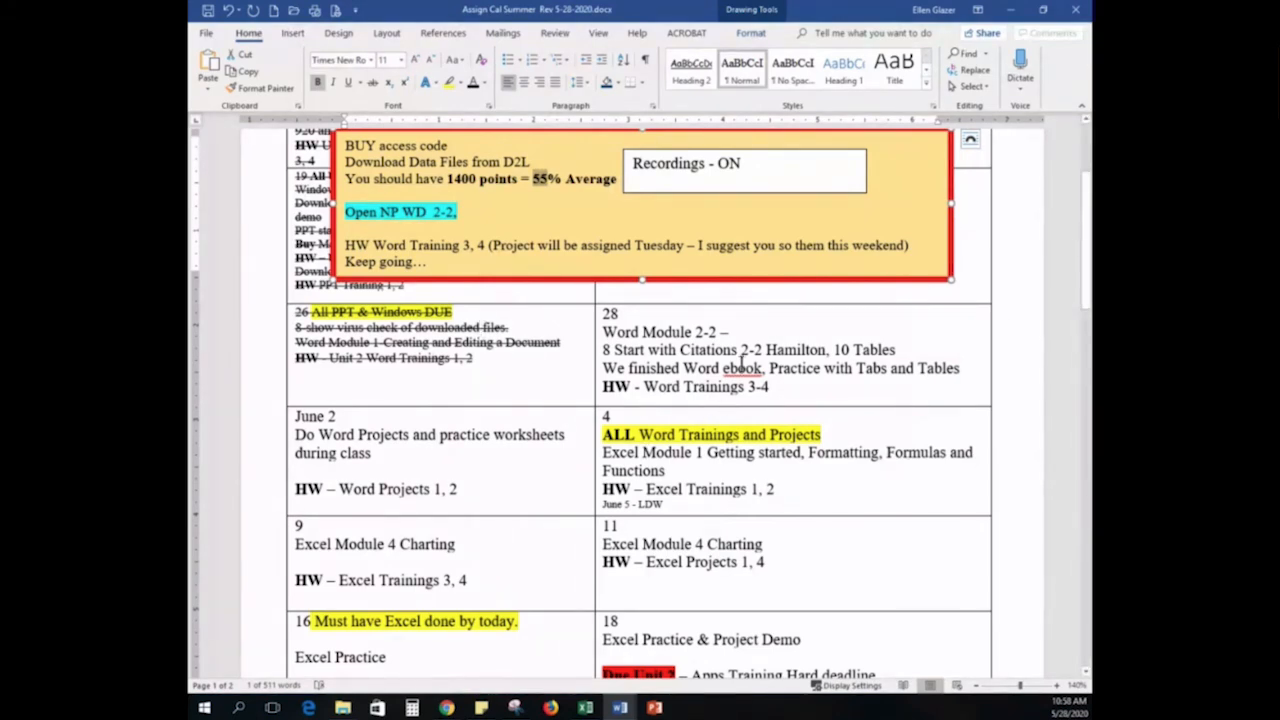
double_click(797, 366)
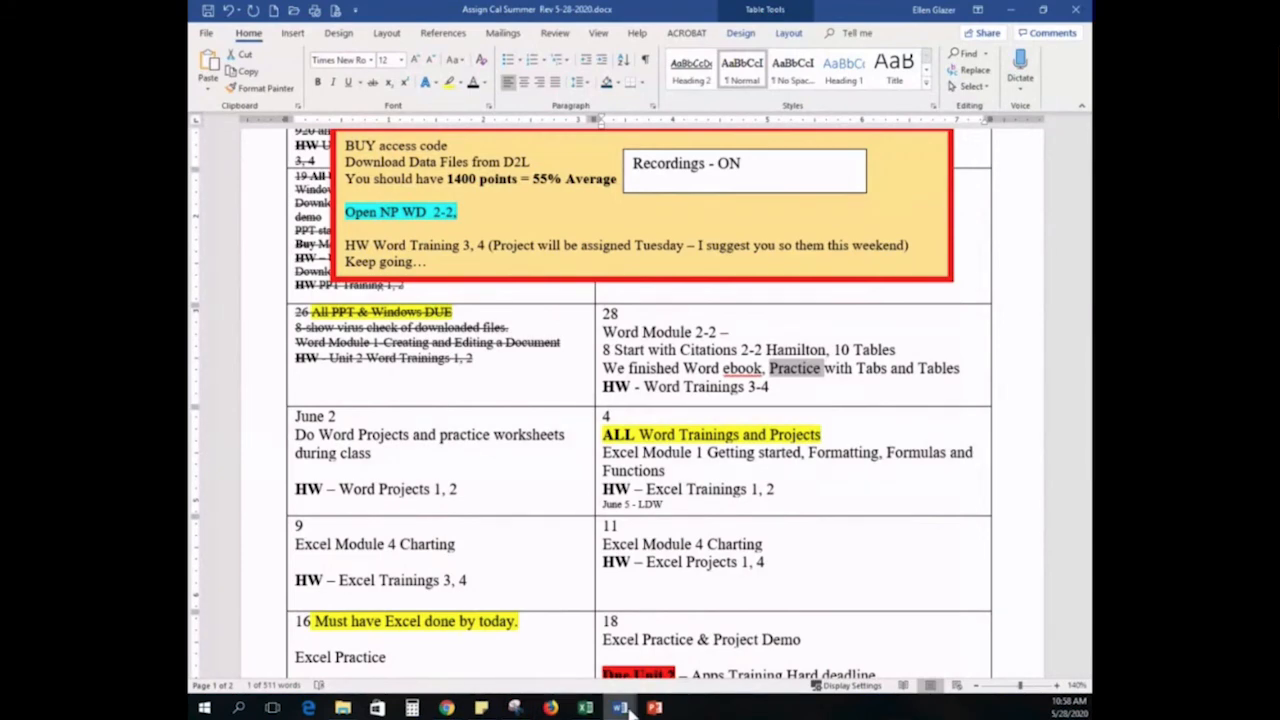
Bring the Part II instructions forward and start a new blank Word document (Document22)
mouse_move(624, 706)
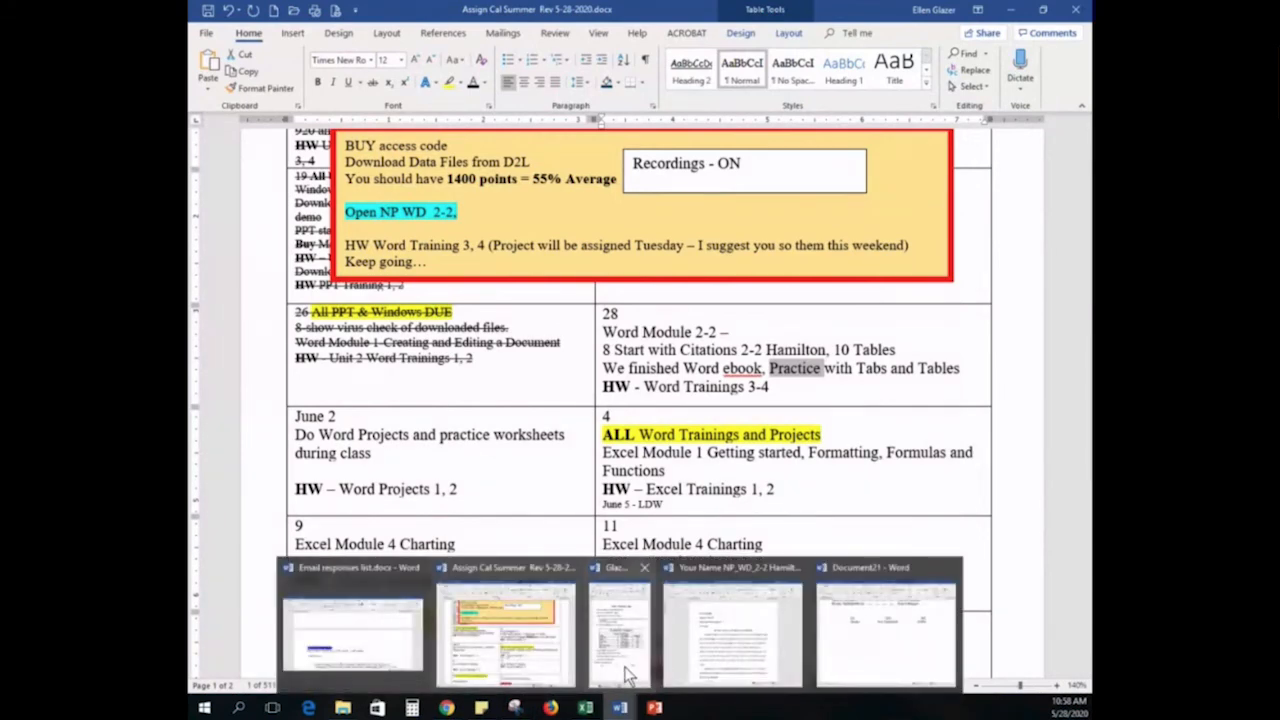
left_click(628, 675)
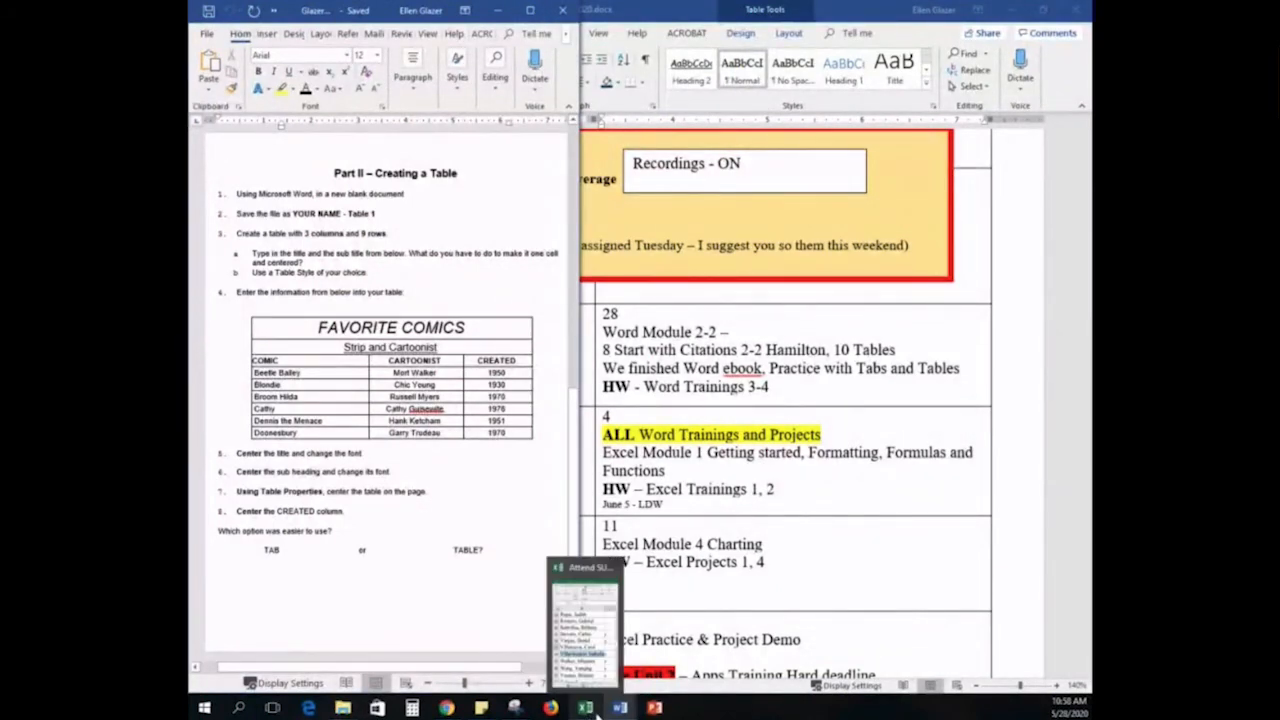
mouse_move(621, 710)
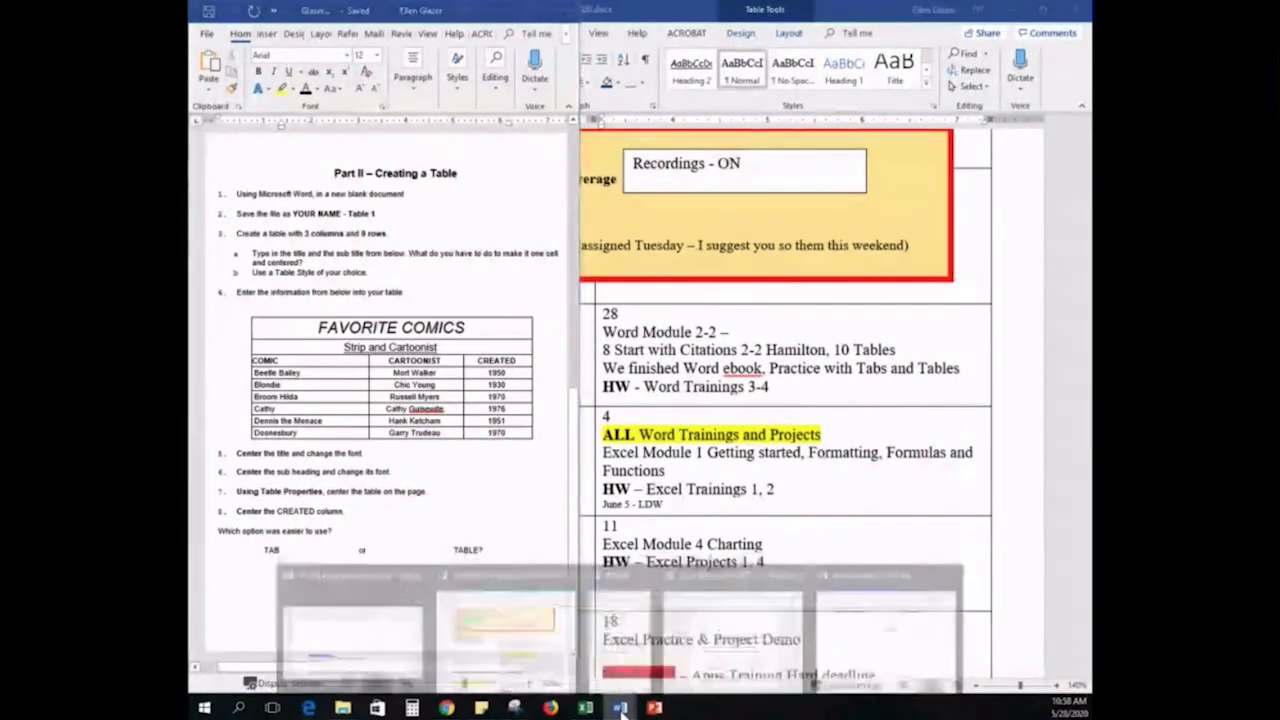
right_click(620, 708)
left_click(594, 631)
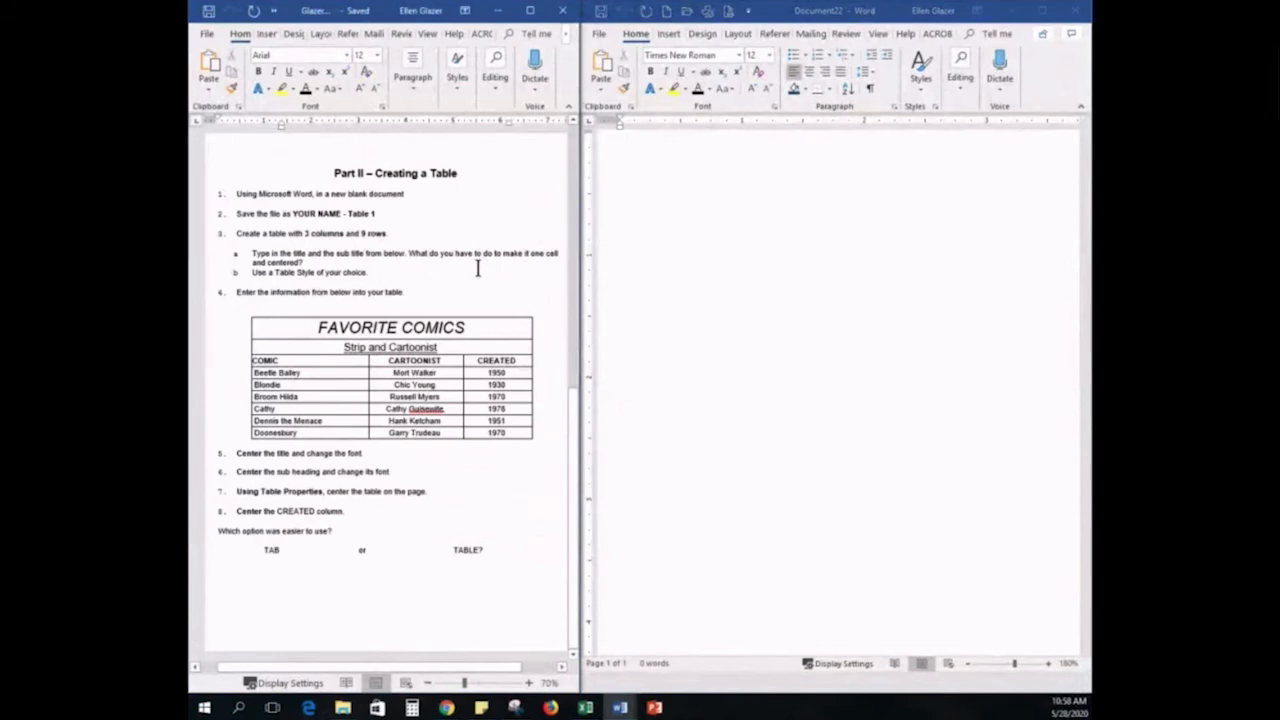
Scroll the instructions up to Part I – Setting Tabs, then return the cursor to Document22
left_click(749, 276)
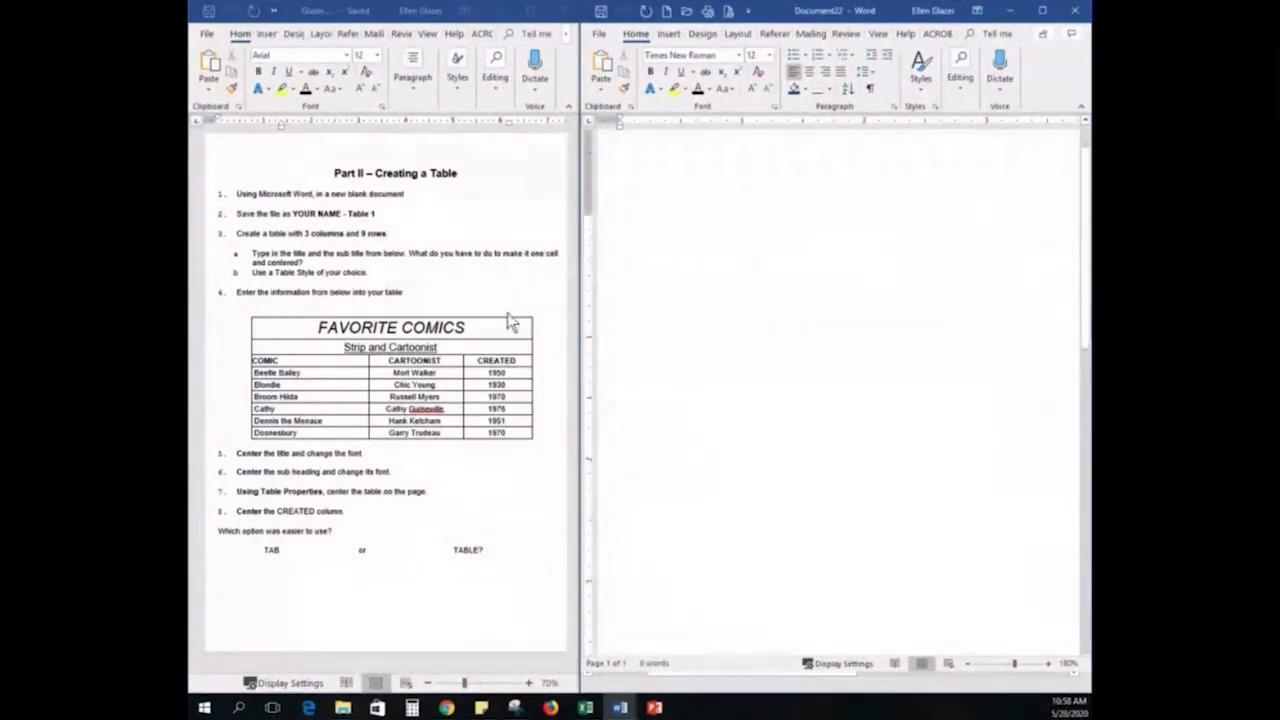
left_click(384, 270)
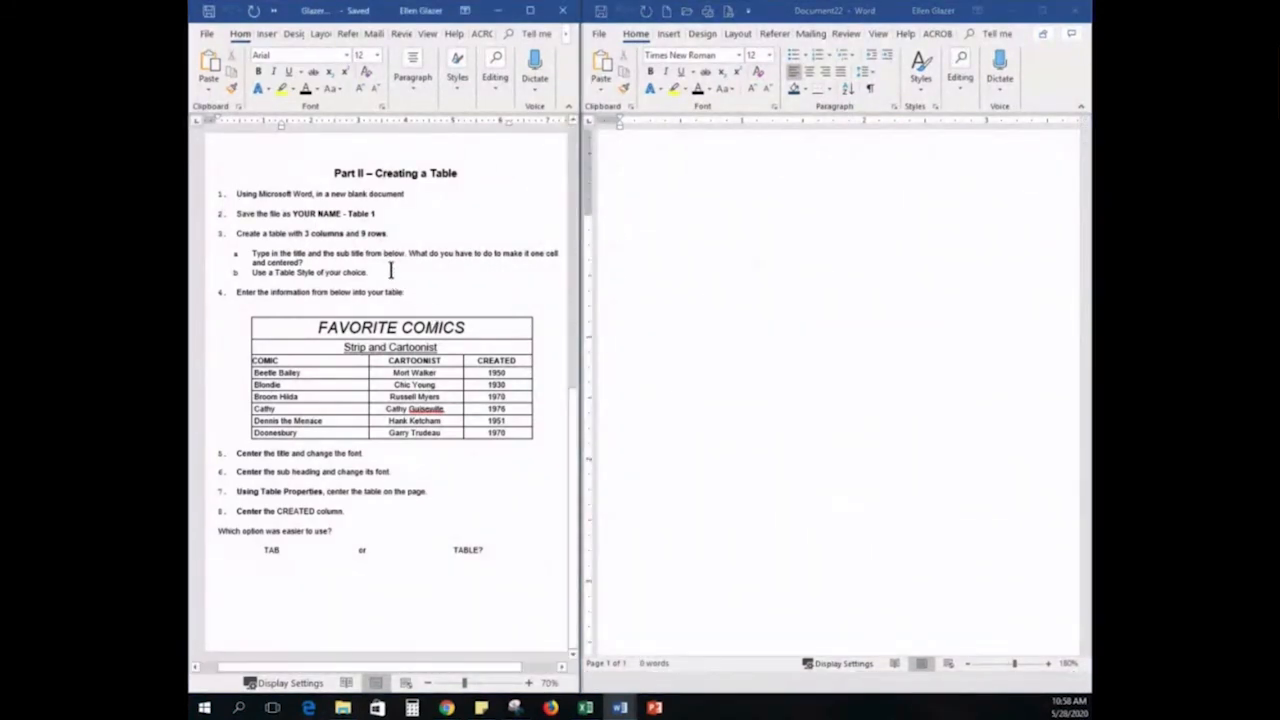
left_click(384, 342)
scroll(384, 345, "up", 3)
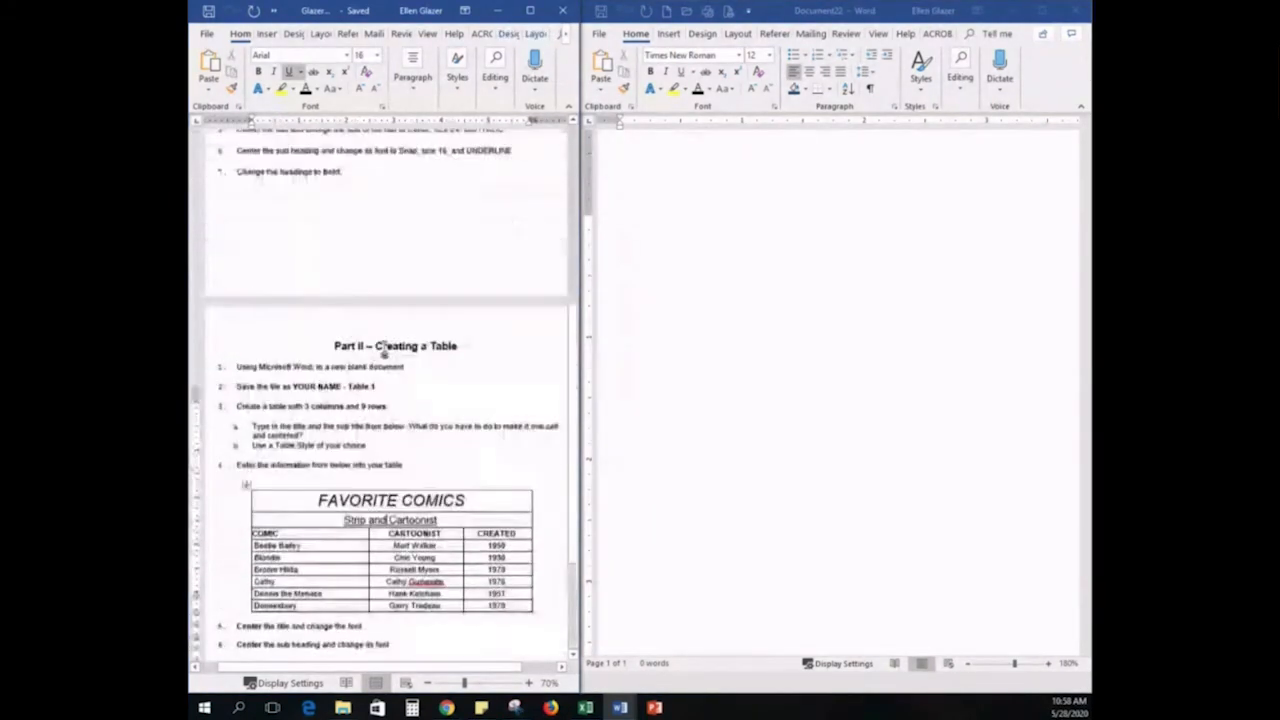
scroll(384, 345, "up", 6)
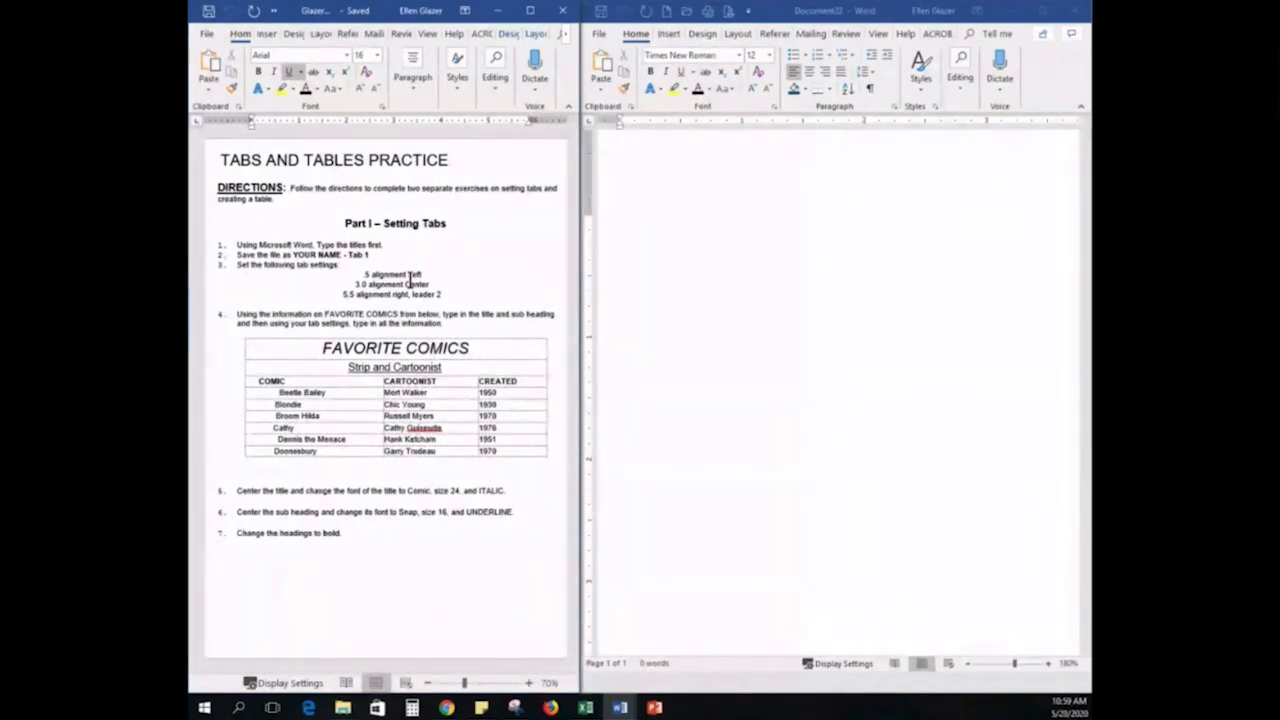
left_click(726, 283)
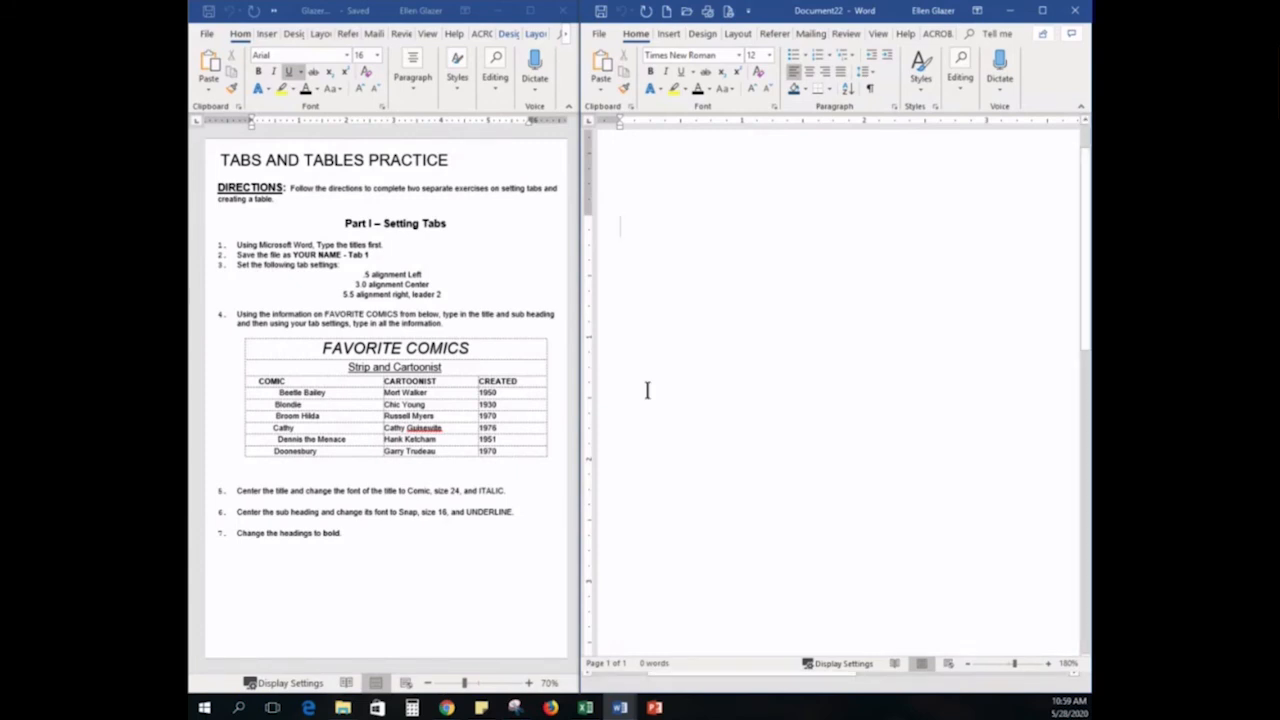
left_click(319, 257)
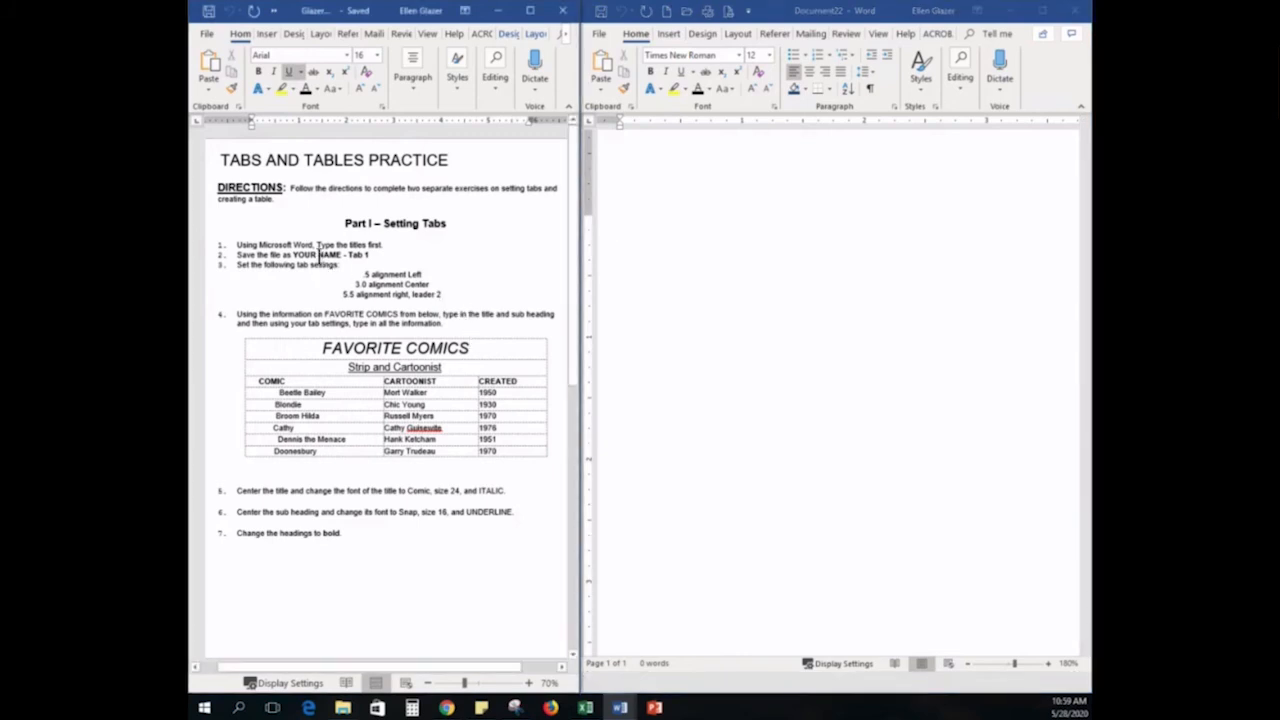
left_click(744, 334)
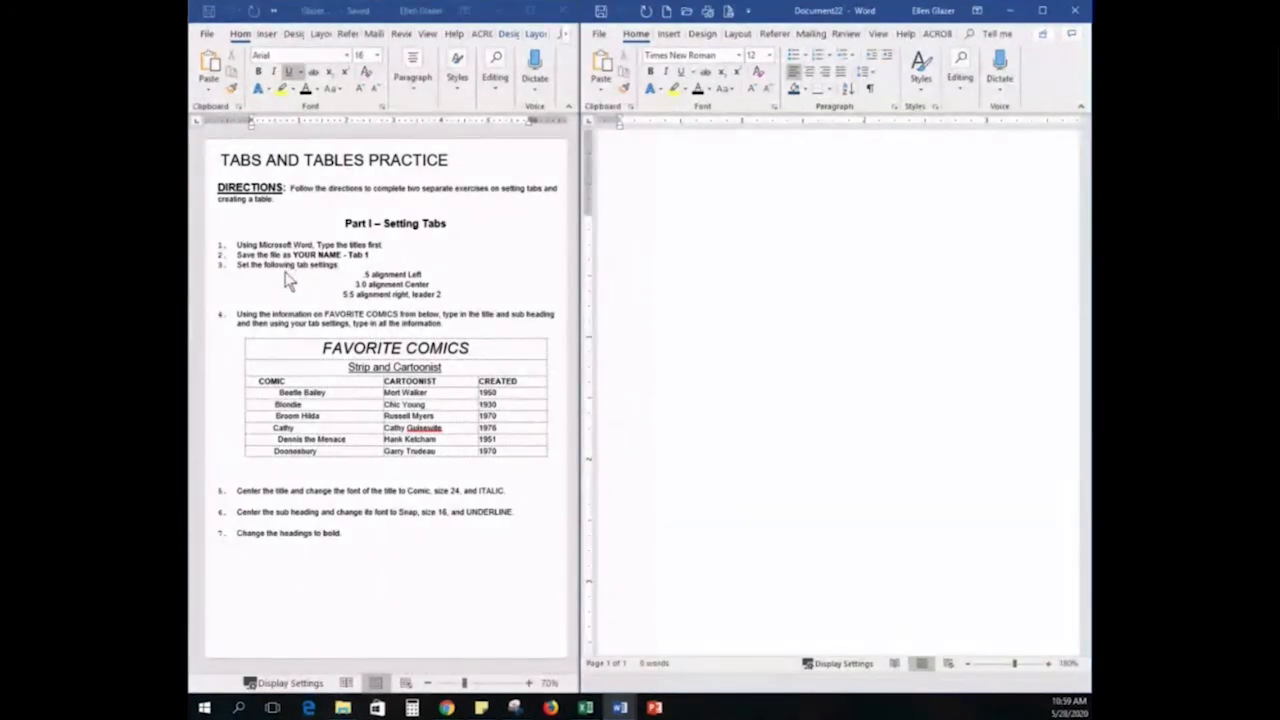
In the Tabs dialog, set a .5 left, 3 center and 5.5 right stop with leader 2
left_click(894, 108)
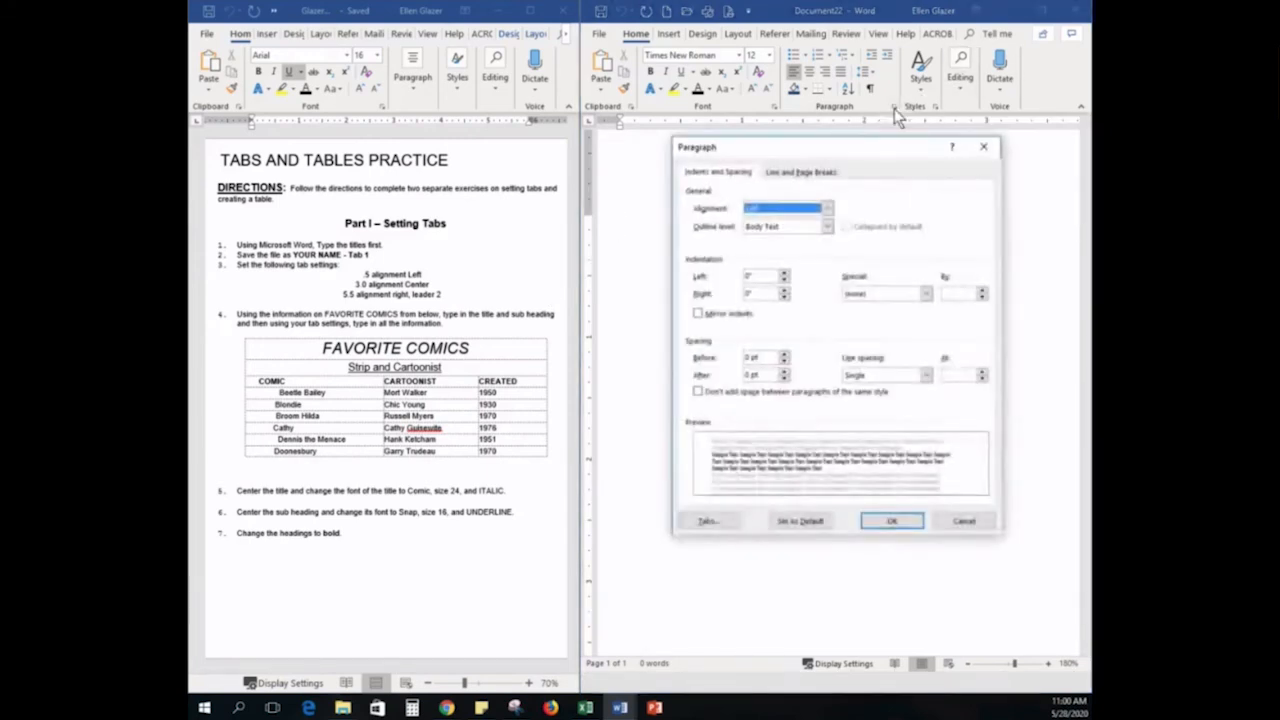
left_click(704, 521)
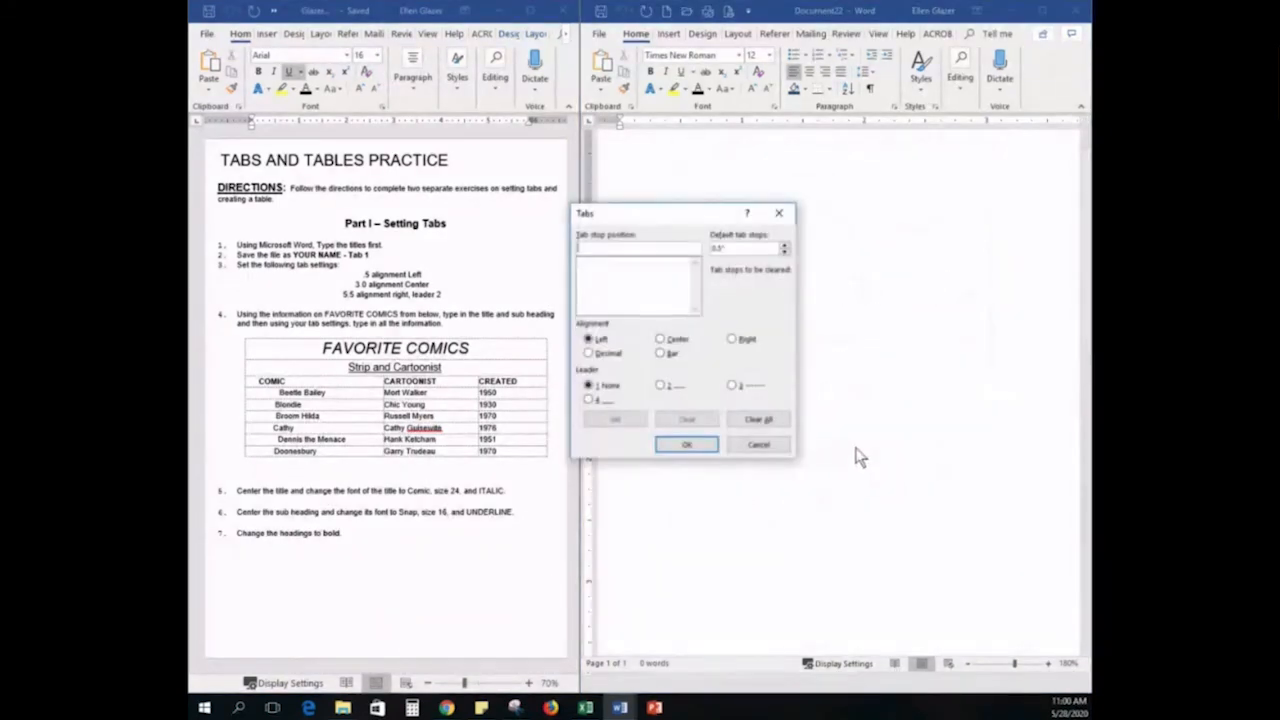
left_click_drag(666, 212, 797, 178)
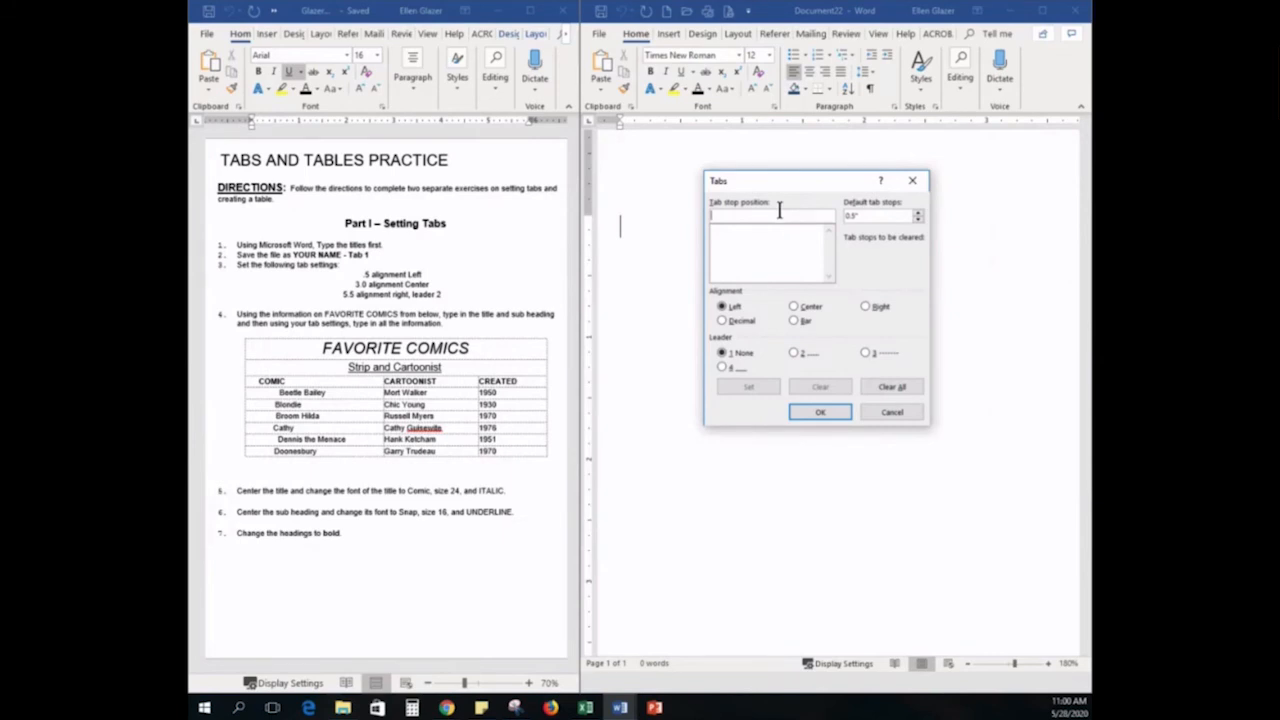
type(".5")
left_click(735, 309)
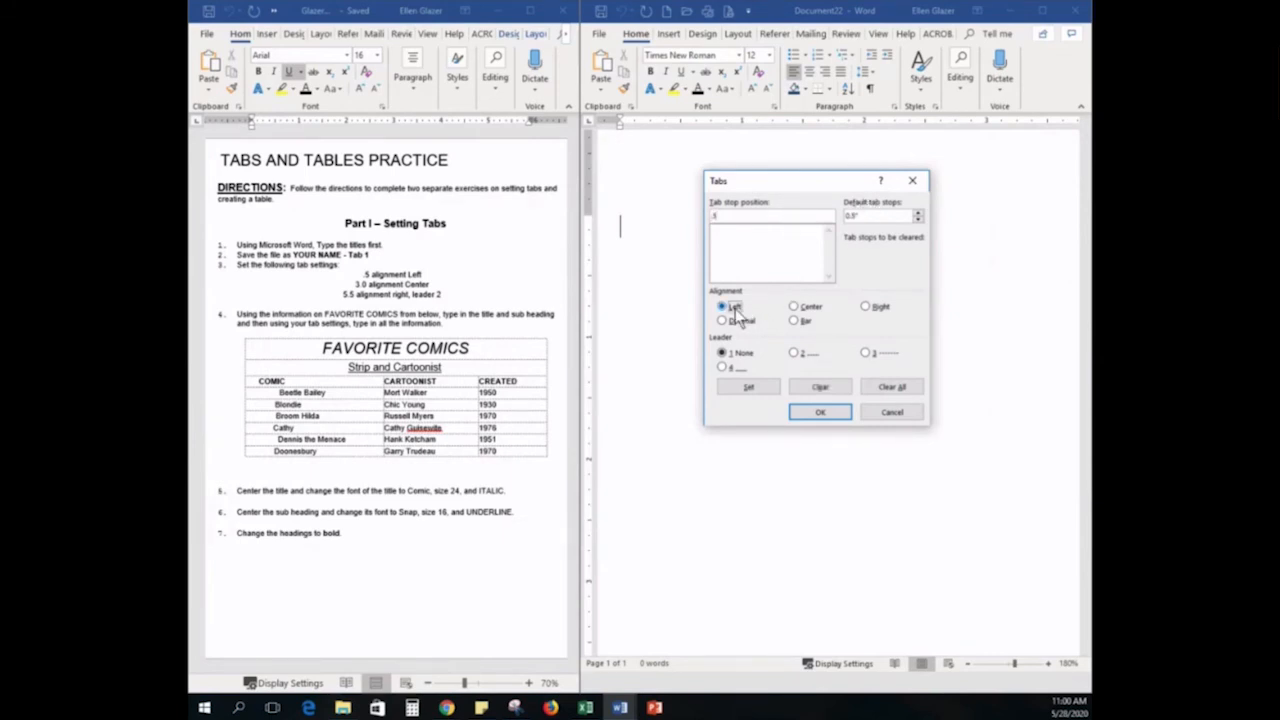
left_click(749, 389)
left_click(818, 307)
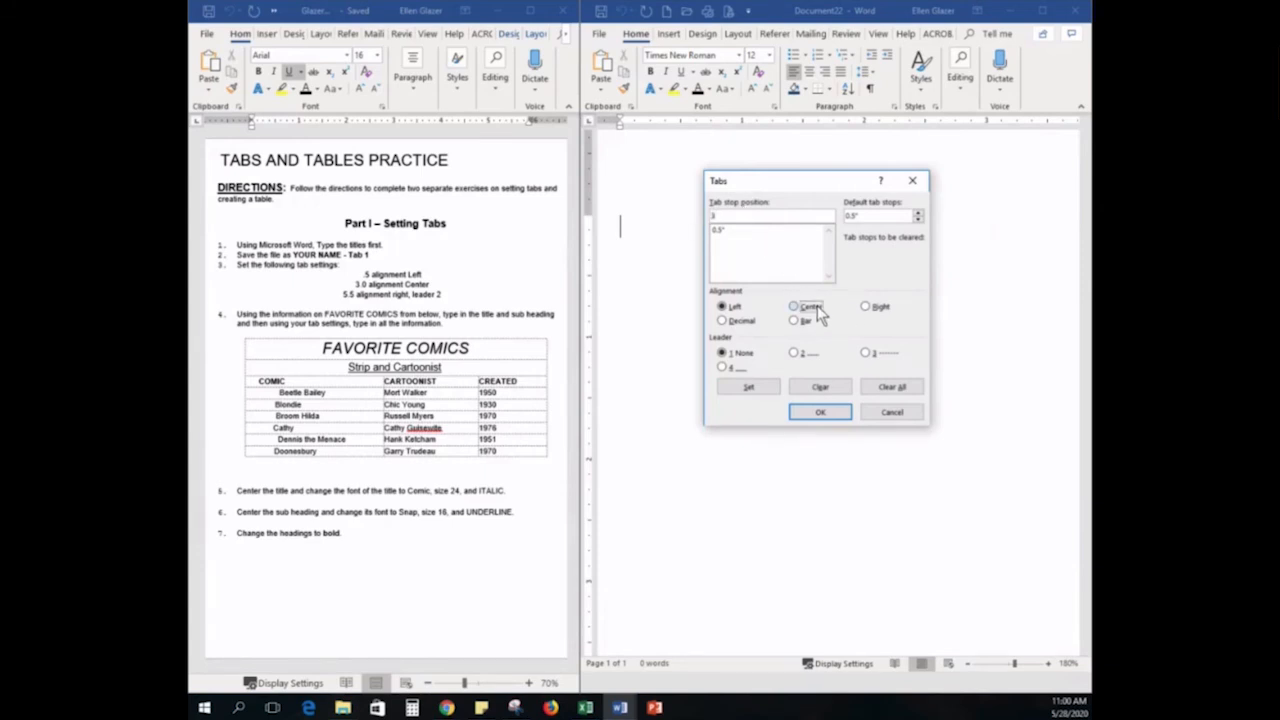
left_click(746, 388)
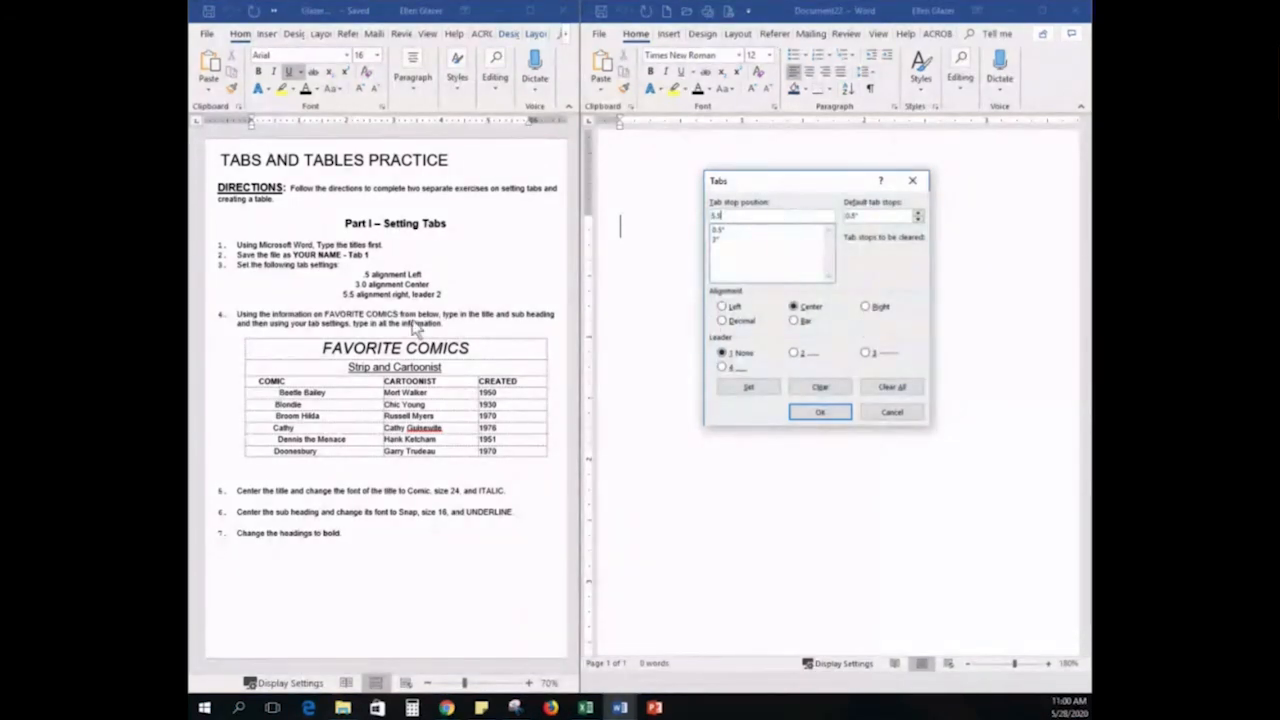
left_click(876, 308)
left_click(795, 356)
left_click(751, 387)
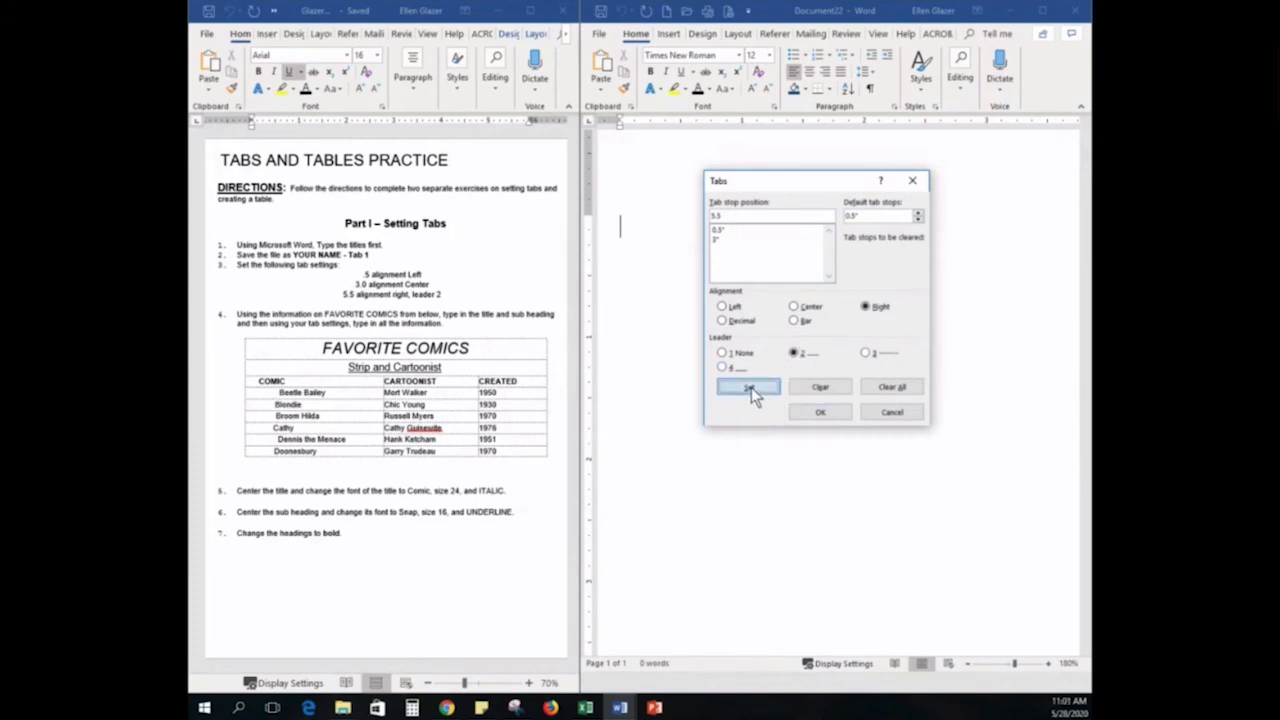
left_click(817, 412)
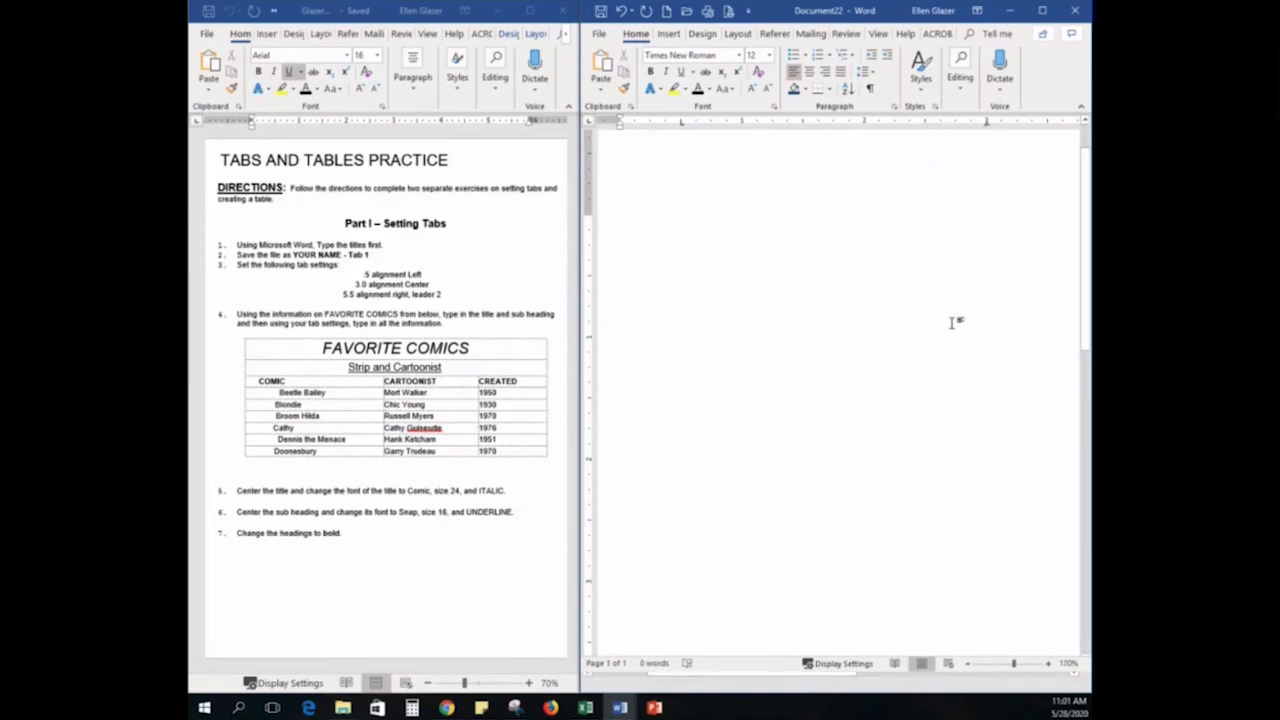
Zoom out slightly and set the first line of Document22 to centered alignment
scroll(952, 323, "down", 2)
scroll(952, 324, "down", 2)
scroll(952, 323, "down", 2)
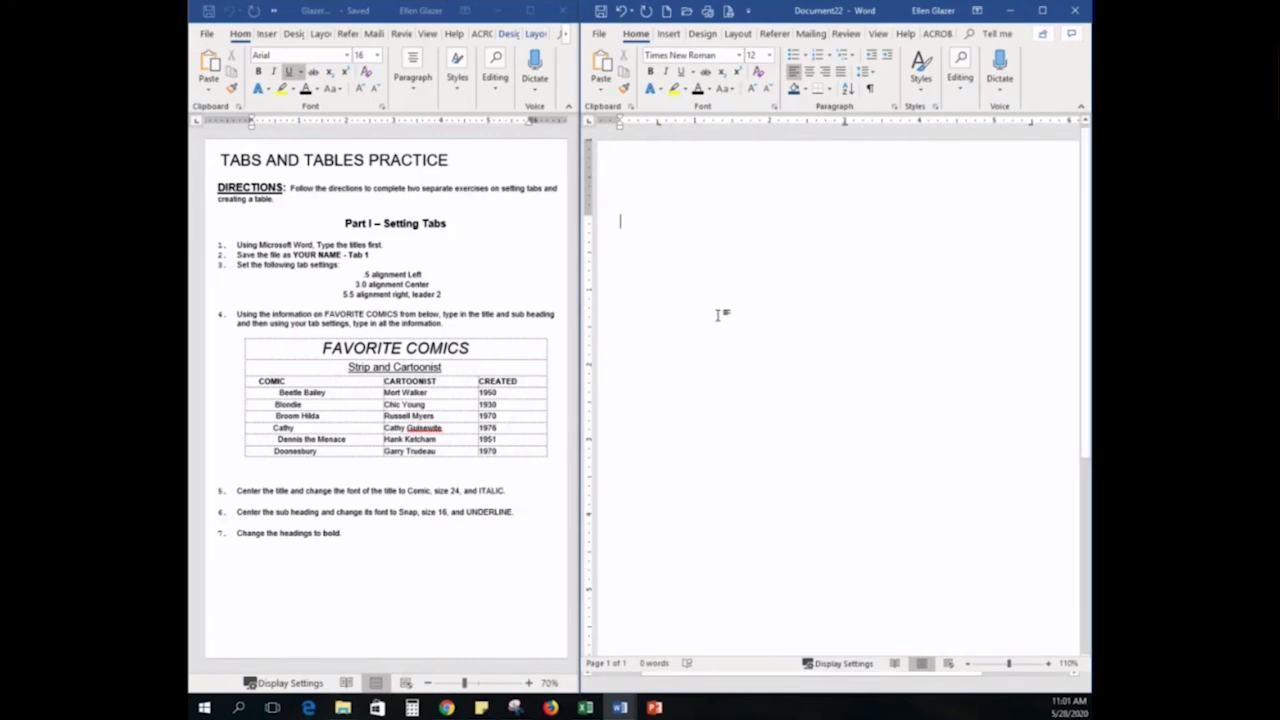
left_click(809, 72)
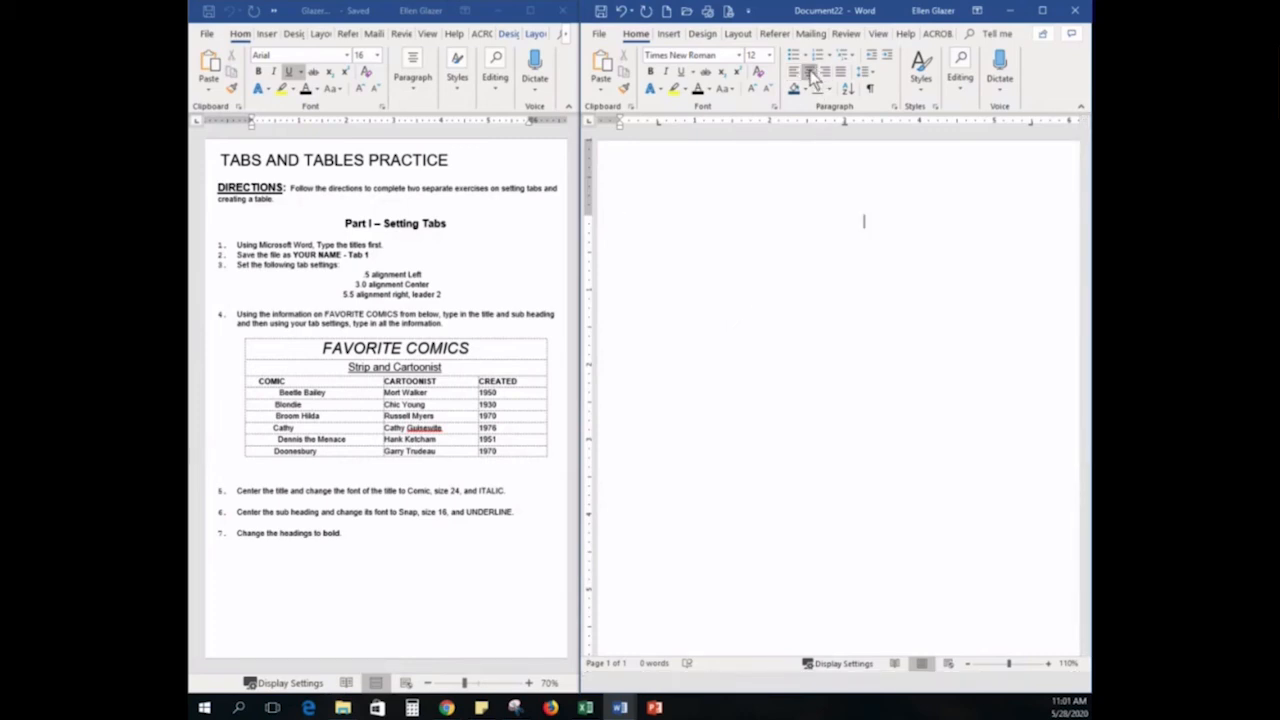
Type the centered title FAVORITE COMICS, correcting the stray S
type("FAVORITES")
key("BackSpace")
type("COM")
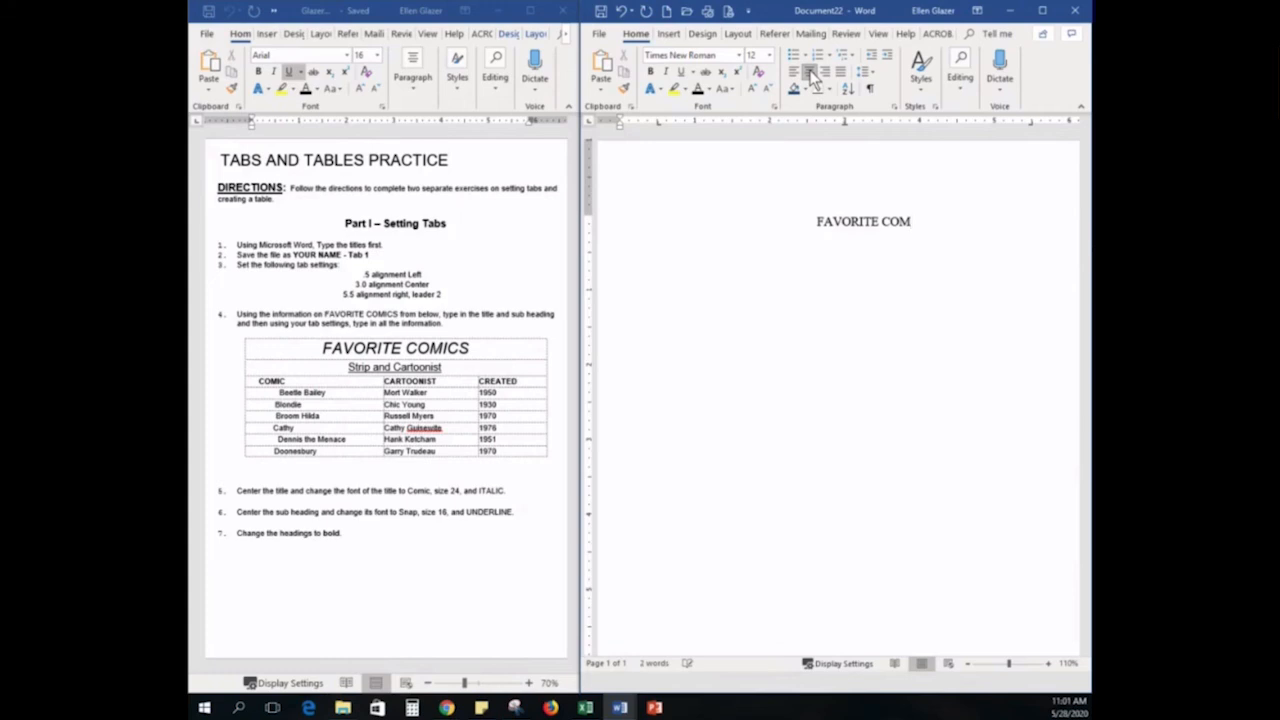
type("ICS")
key("Return")
Add the sub-heading 'Strip and Cartoonist' and left-align the new line below it
type("STRIP")
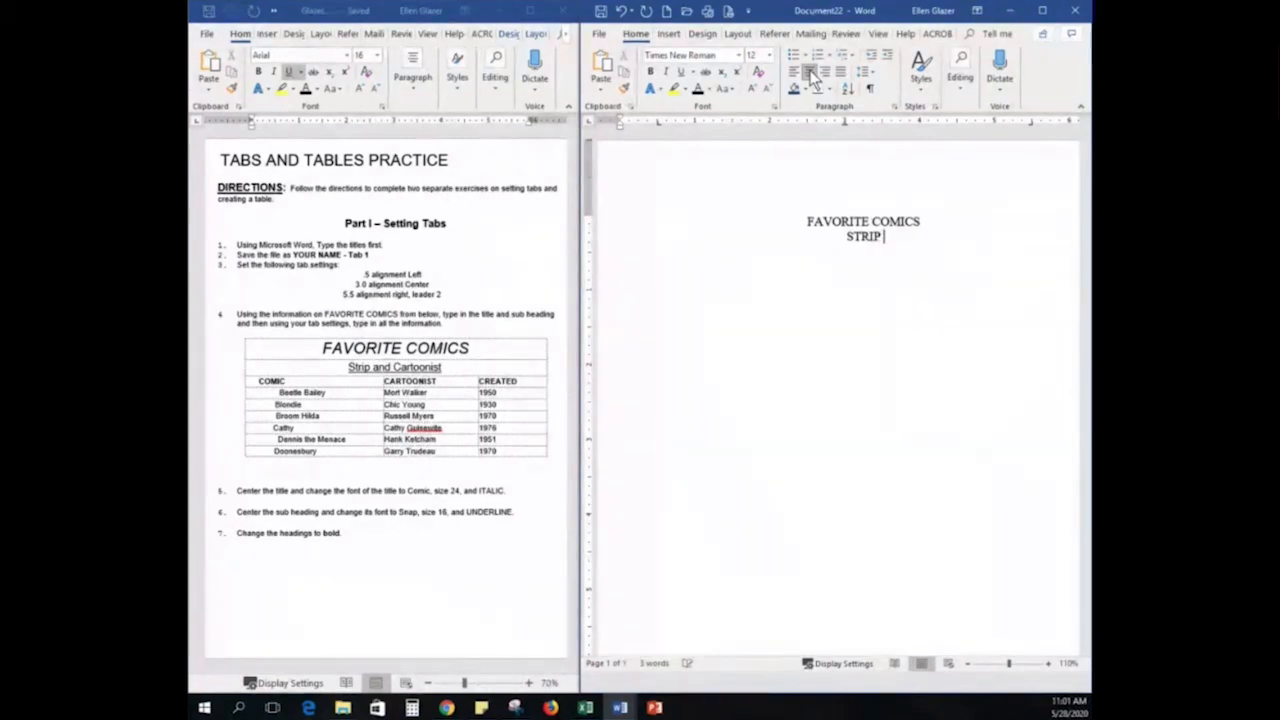
key("BackSpace")
key("BackSpace")
key("BackSpace")
key("BackSpace")
key("BackSpace")
type("Strip and cartoon")
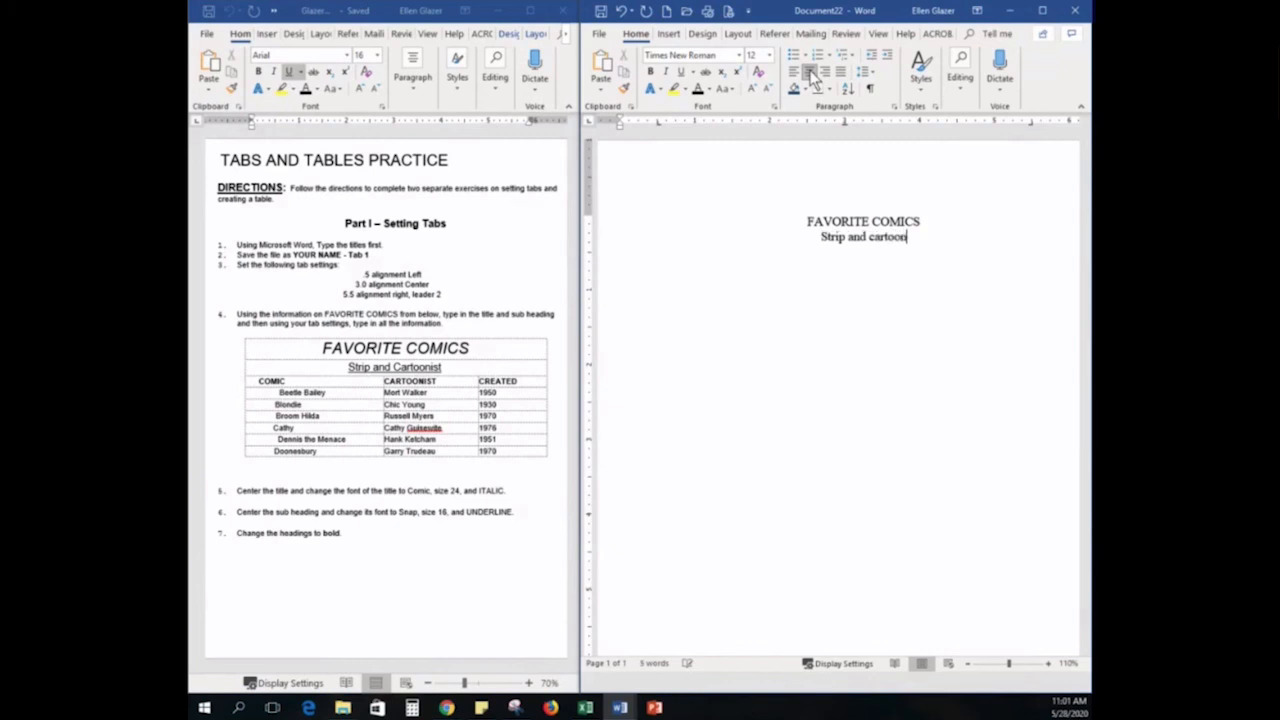
type("ist")
left_click(869, 236)
key("BackSpace")
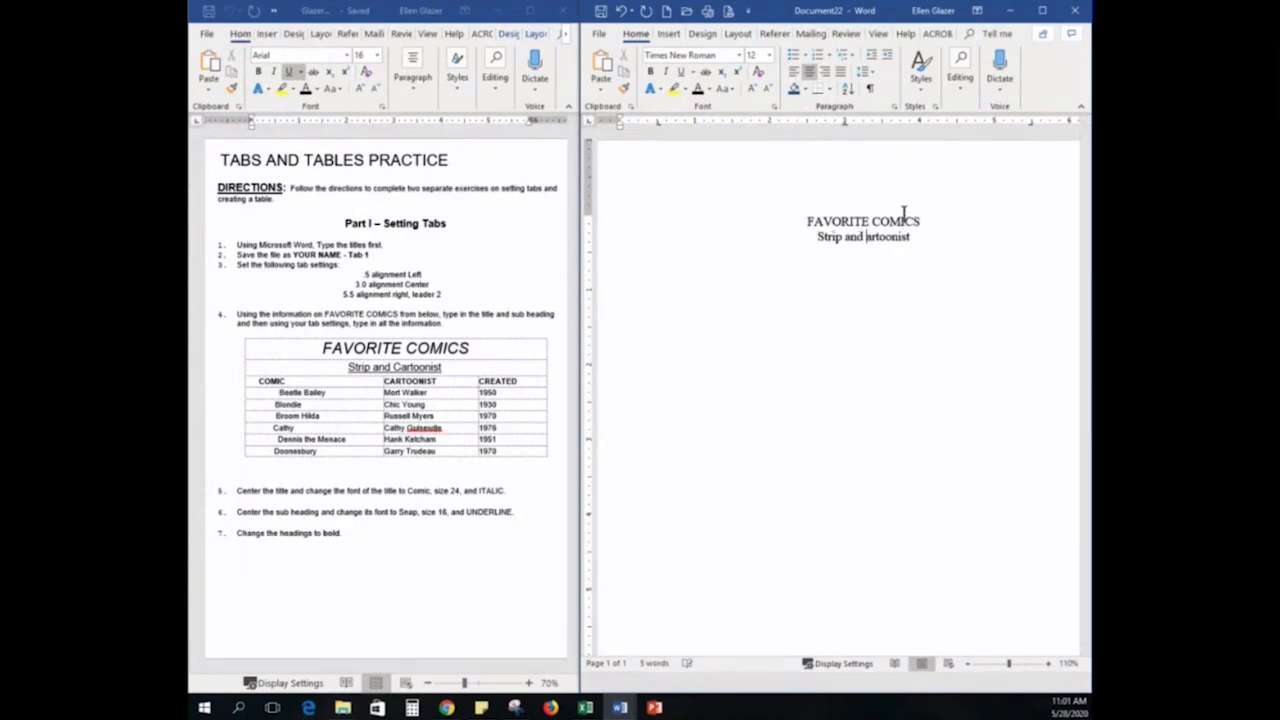
type("C")
left_click(959, 236)
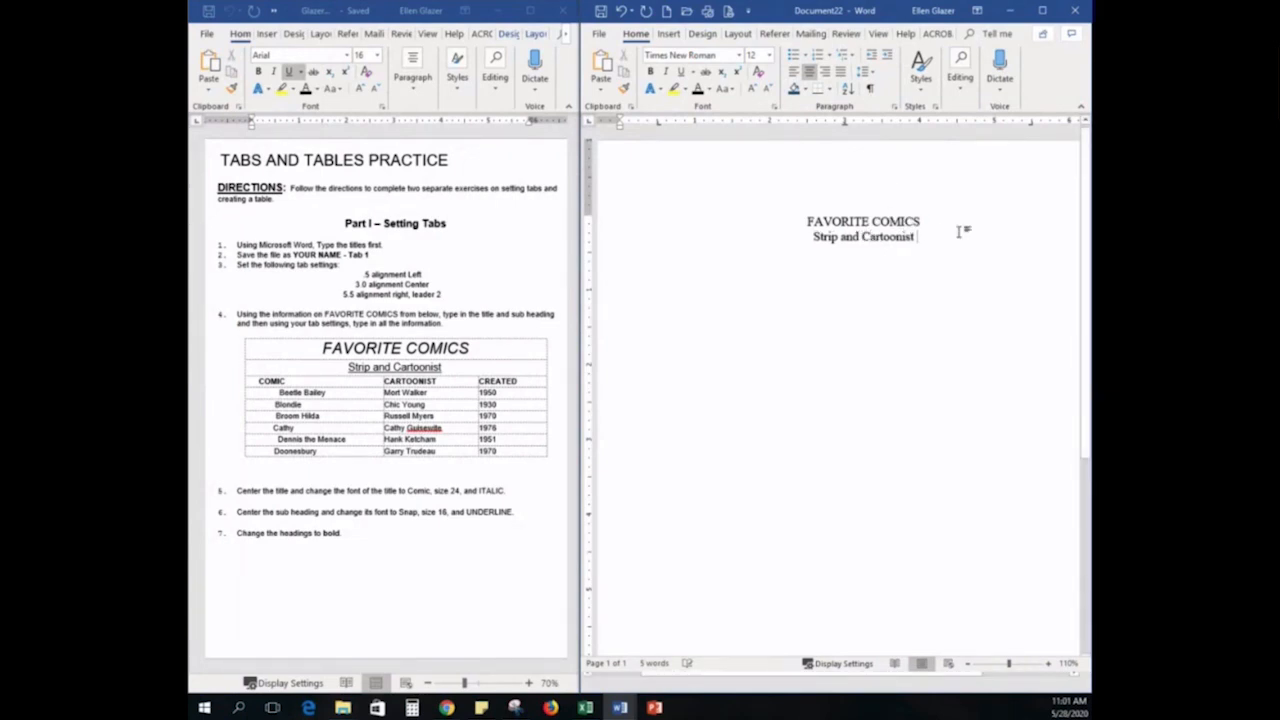
key("Return")
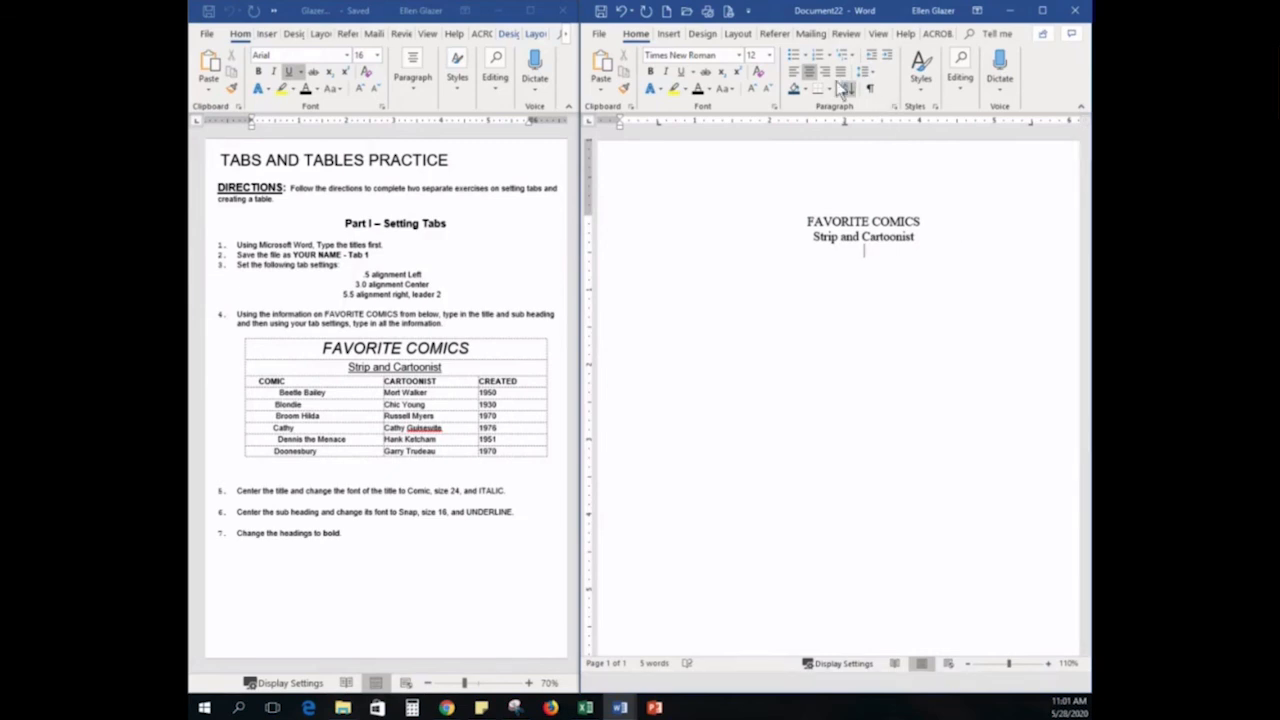
left_click(797, 73)
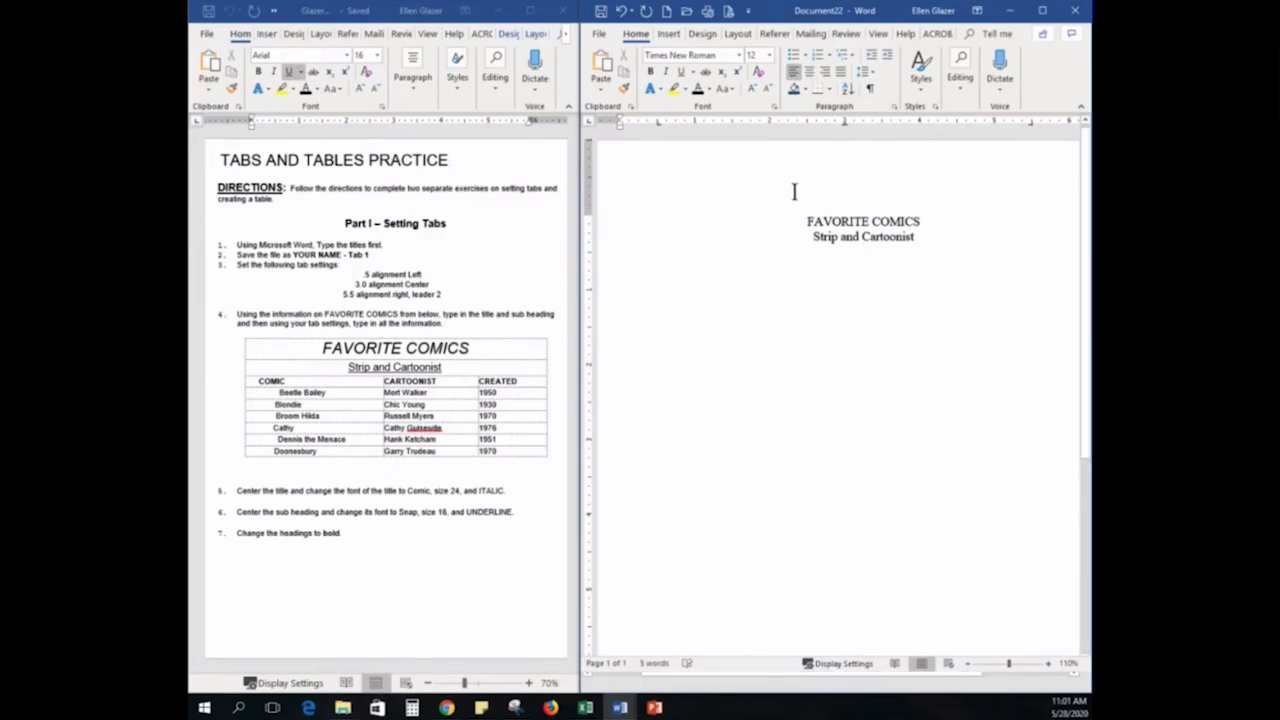
Add a blank line and place a left tab stop at 0.5" on the ruler
key("Return")
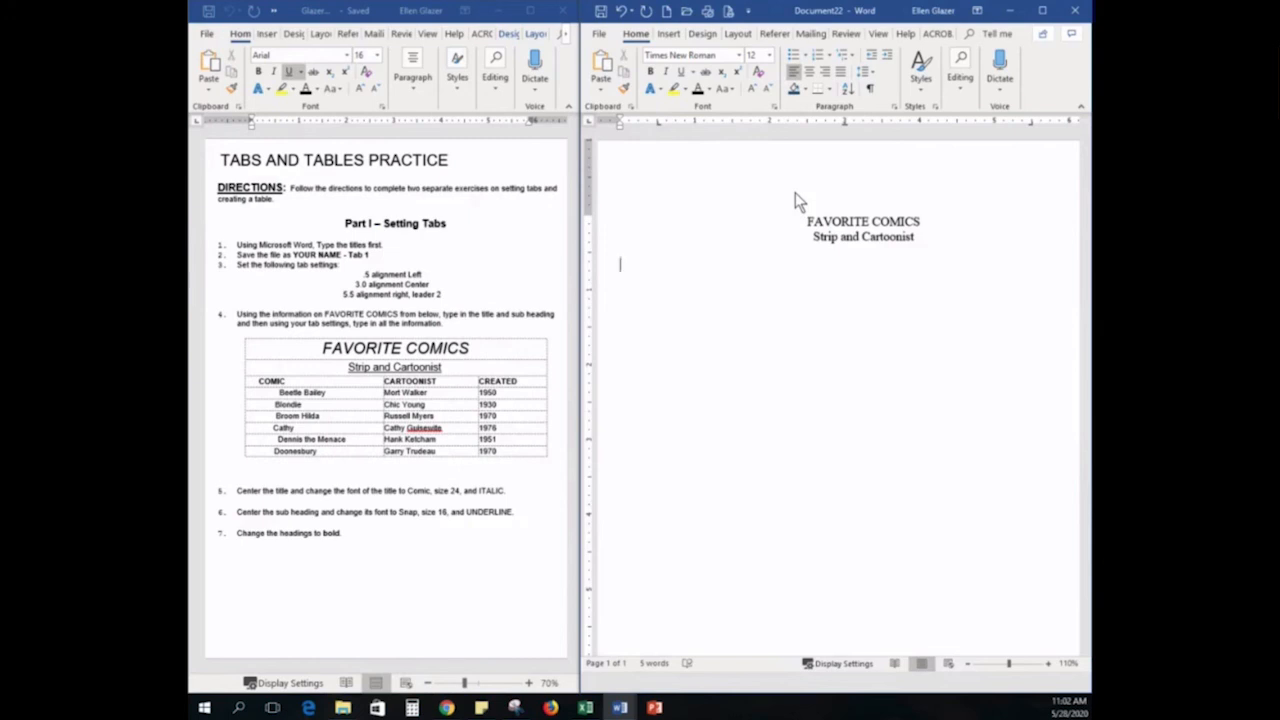
left_click(658, 124)
Type the COMIC and CARTOONIST column headings on their tab stops, fixing typos
type("COMIC")
key("Tab")
type("acartoonist")
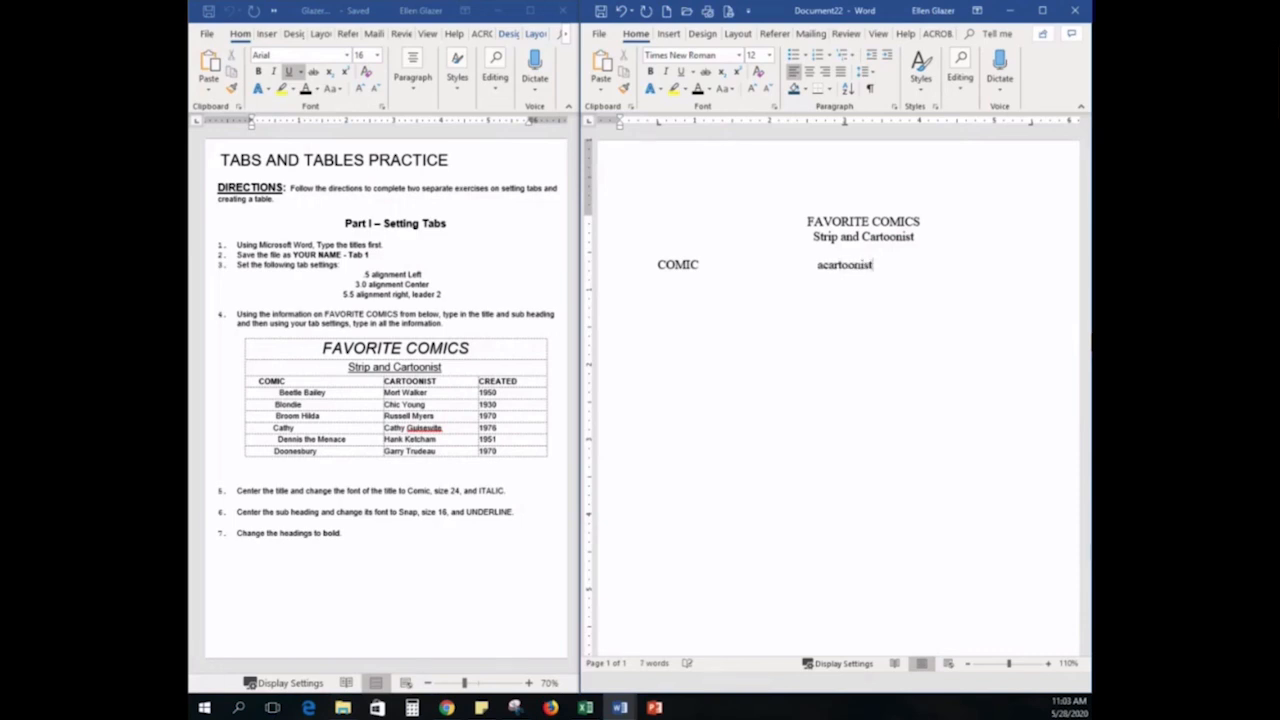
key("Tab")
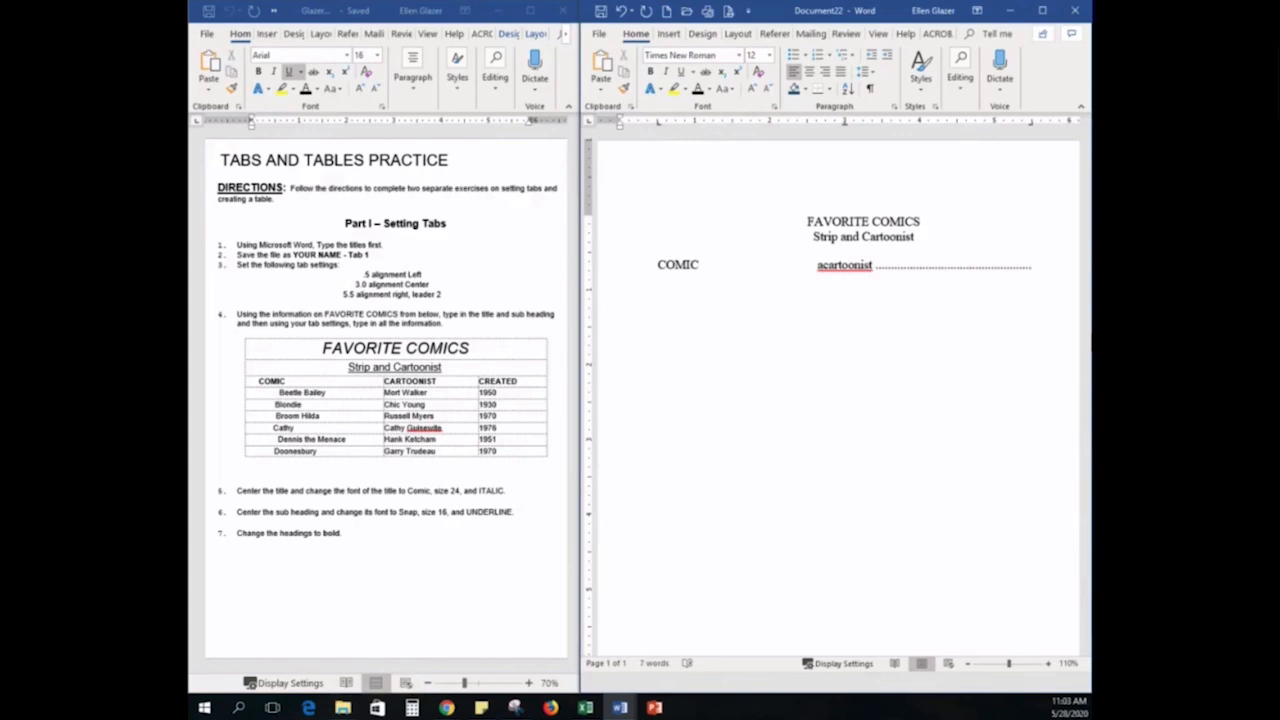
key("BackSpace")
left_click(823, 264)
key("BackSpace")
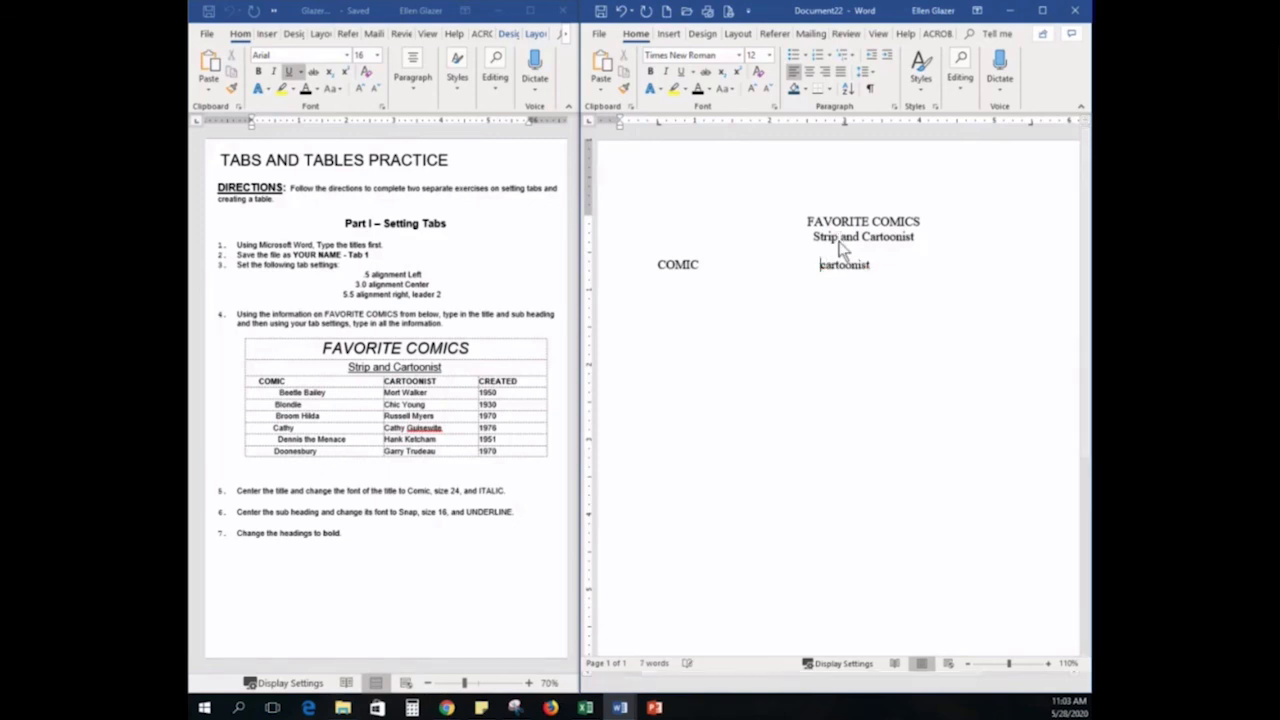
type("C")
double_click(848, 267)
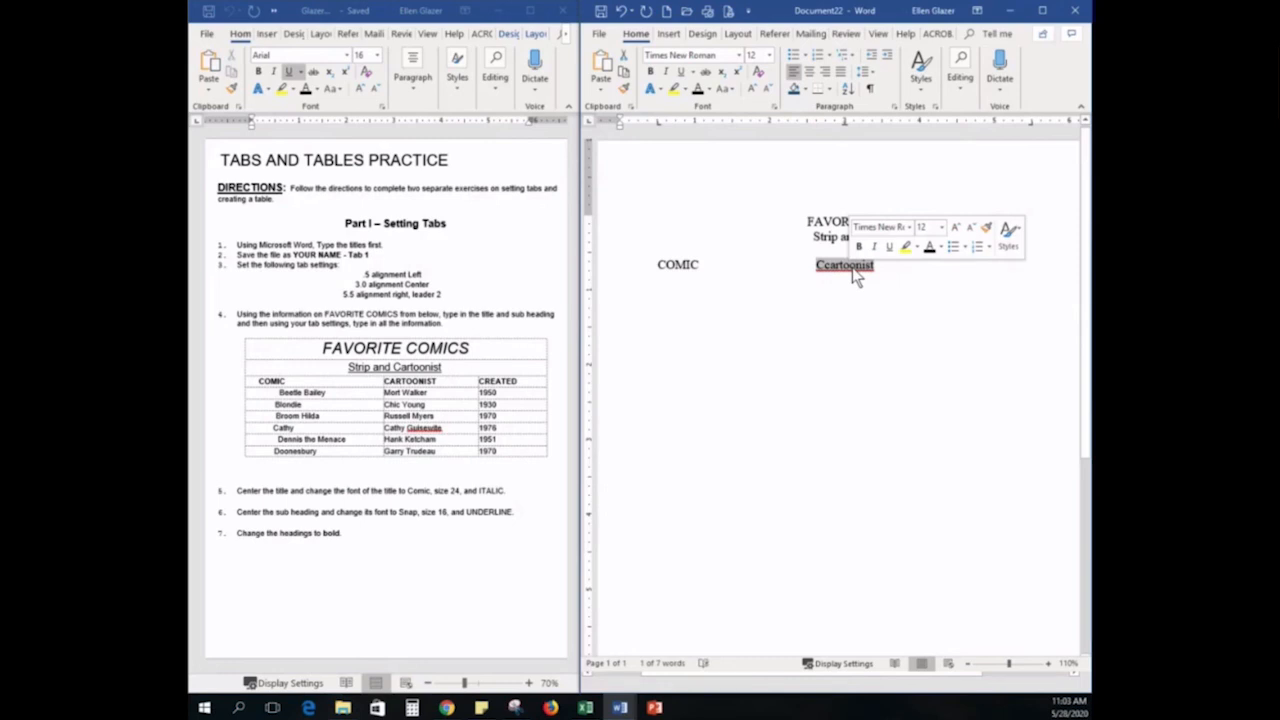
type("CAR")
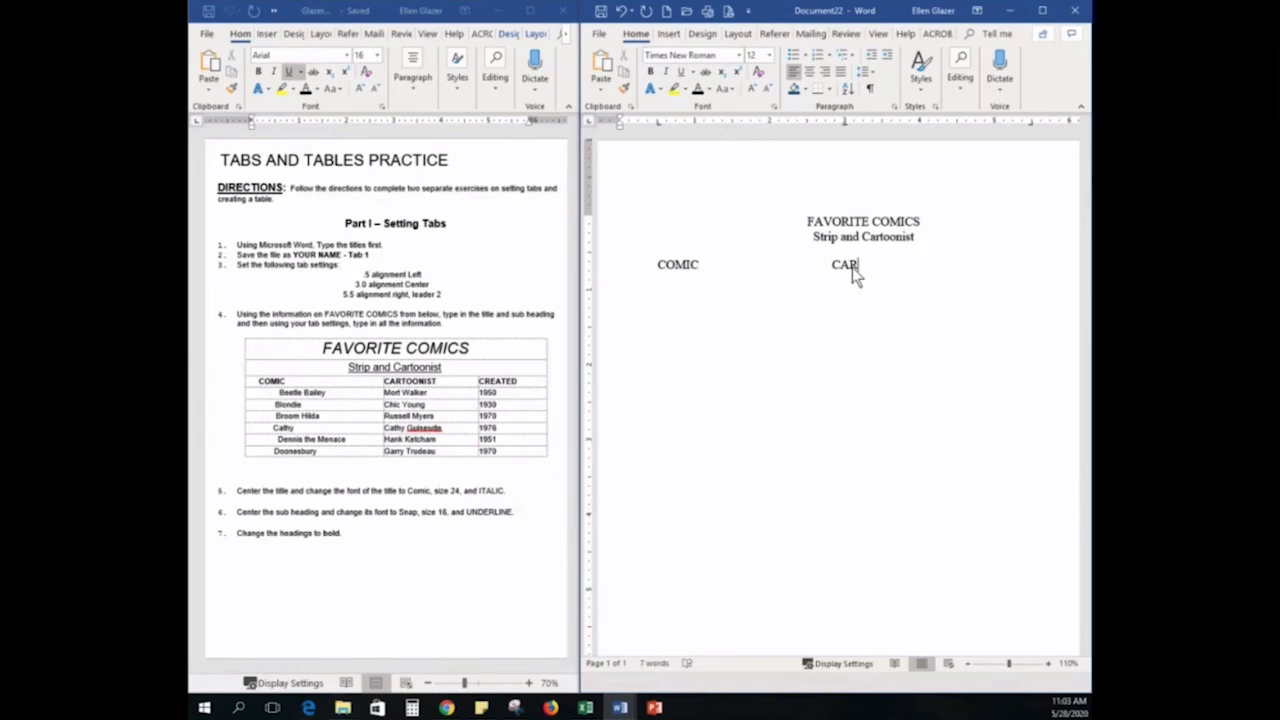
type("TOONIST")
Add CREATED at the dotted right tab stop and begin the Bettle Bailey entry below
key("Tab")
type("CREAT")
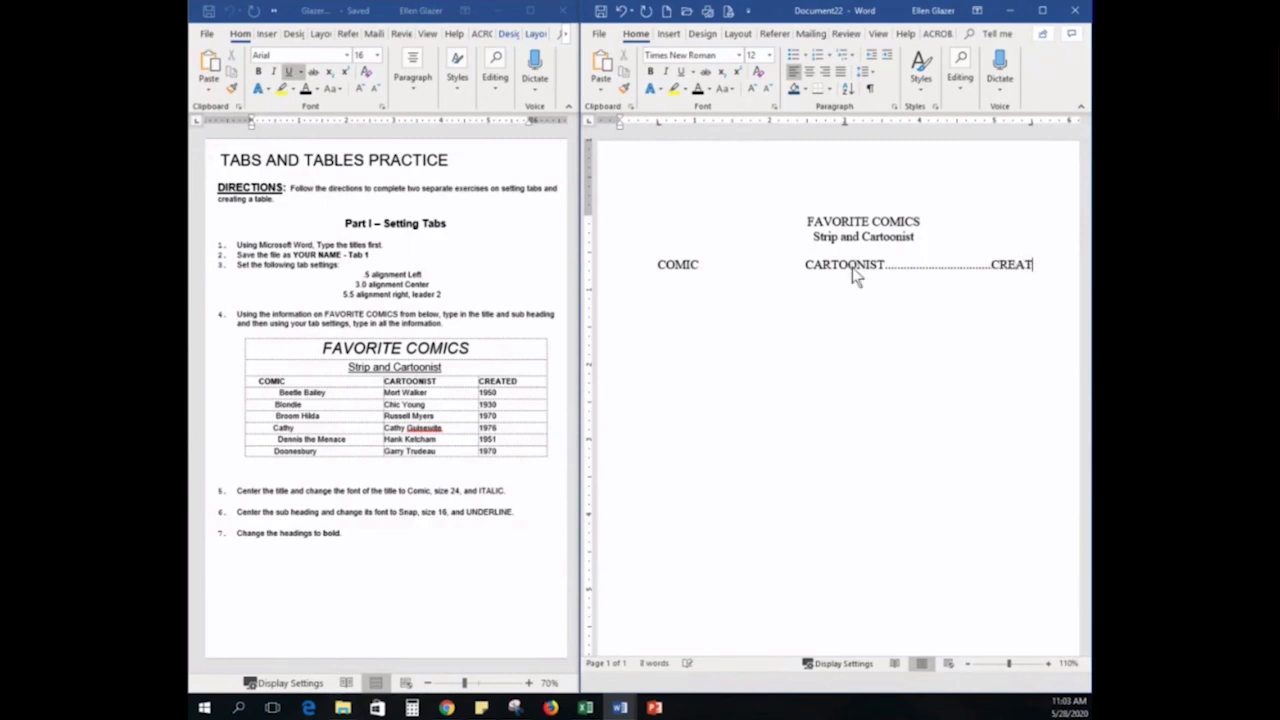
type("ED")
key("Return")
key("Tab")
type("Bettle Bail")
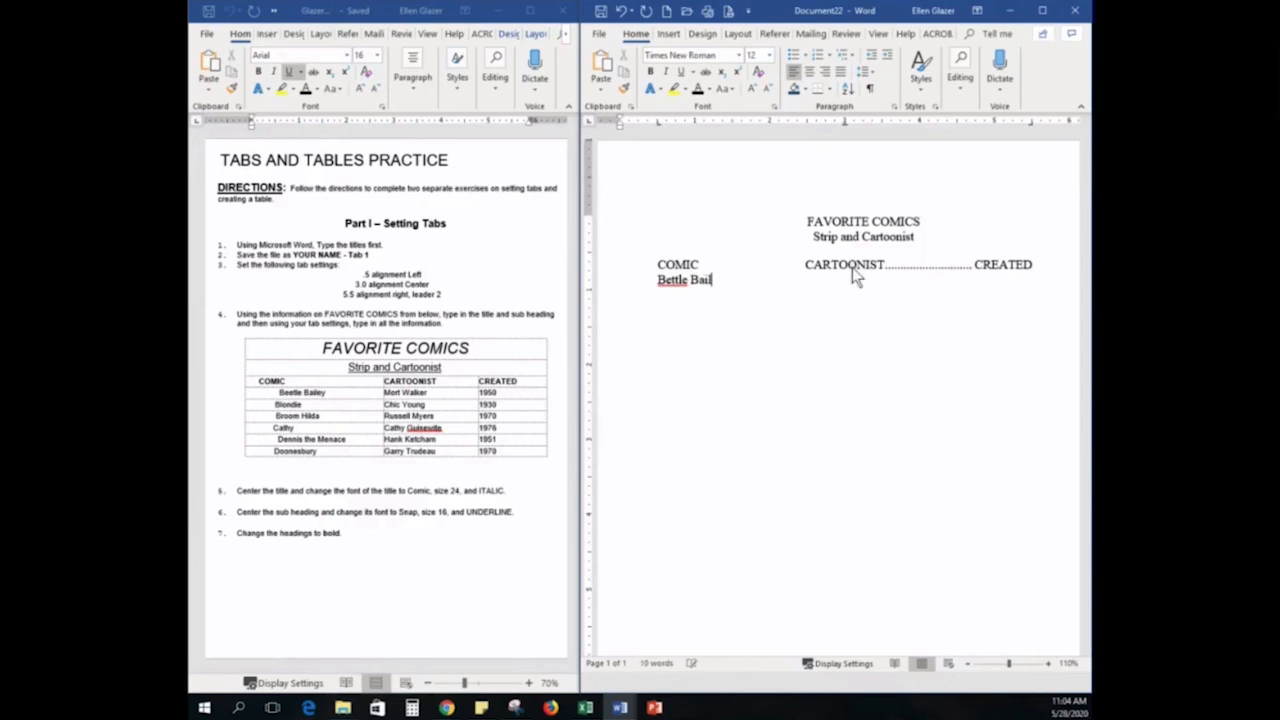
type("ey")
Finish the row with Mort Walker at the center stop and 1950 after the dotted leader
key("Tab")
type("Mort Walker")
key("Tab")
type("1950")
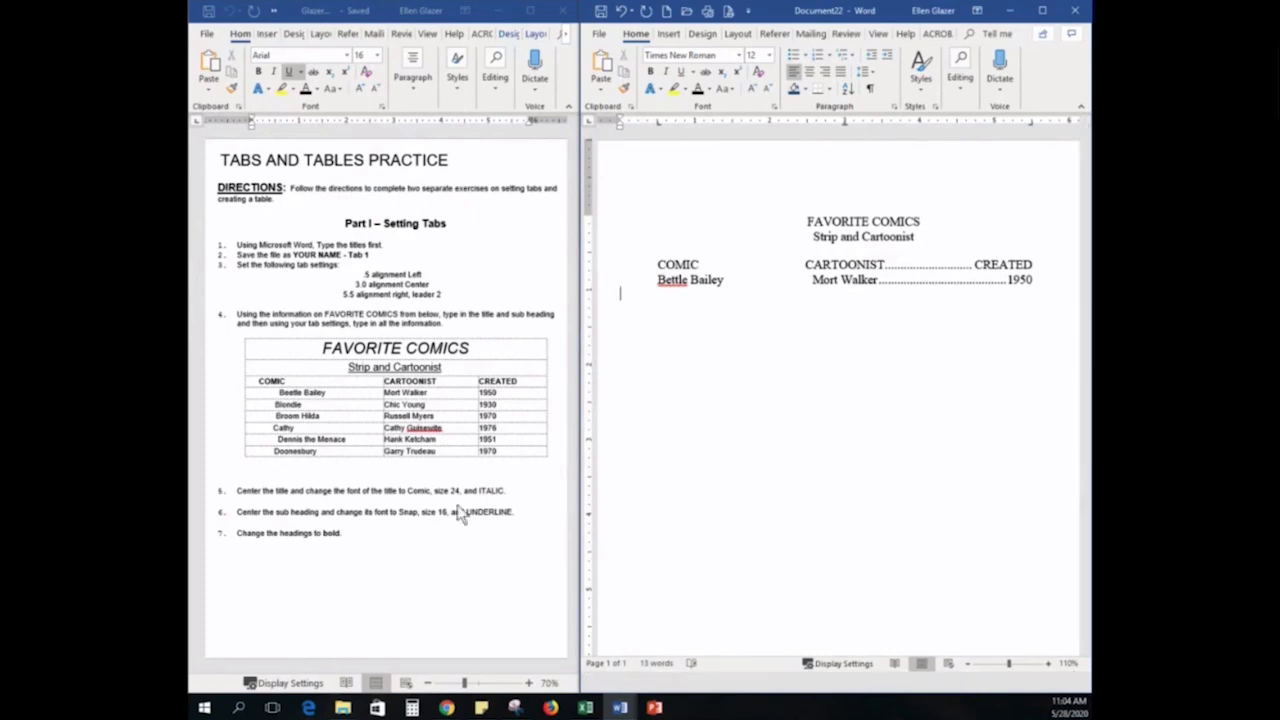
Insert a page break (Ctrl+Enter) below the Bettle Bailey line to create page 2
left_click(424, 535)
scroll(424, 535, "down", 10)
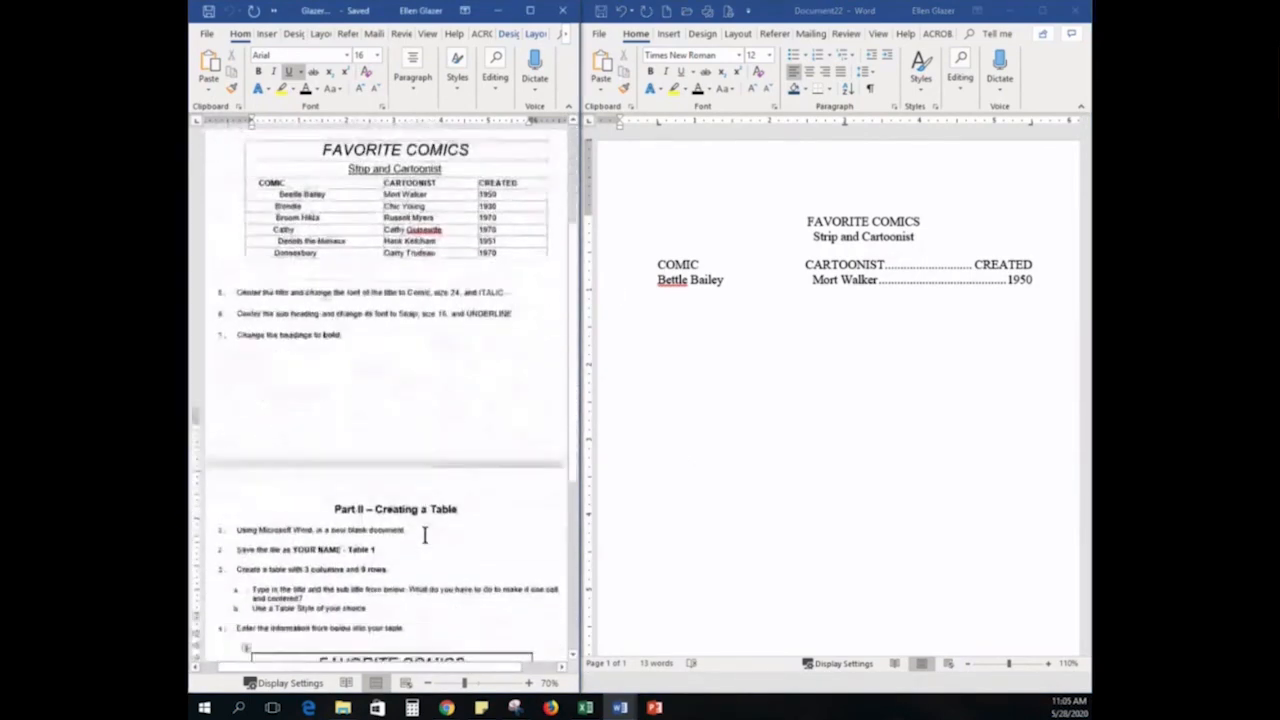
scroll(424, 535, "down", 2)
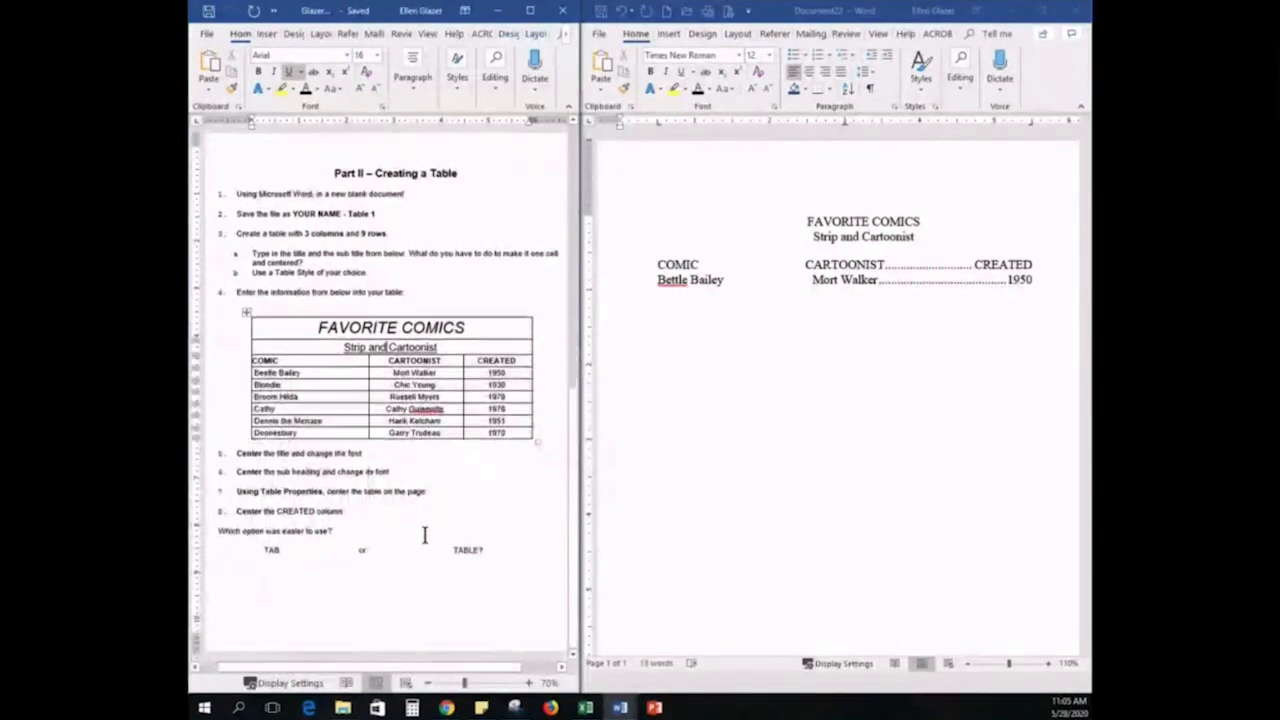
left_click(668, 378)
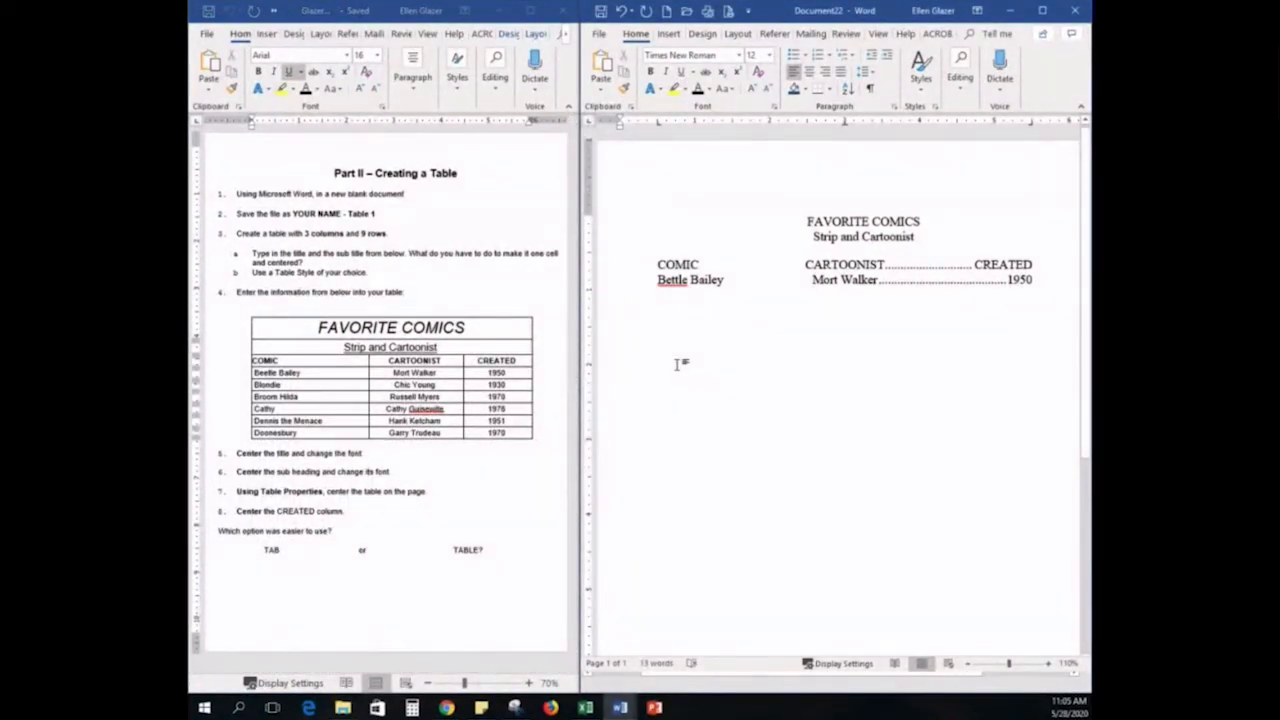
key("ctrl+Return")
scroll(678, 363, "down", 5)
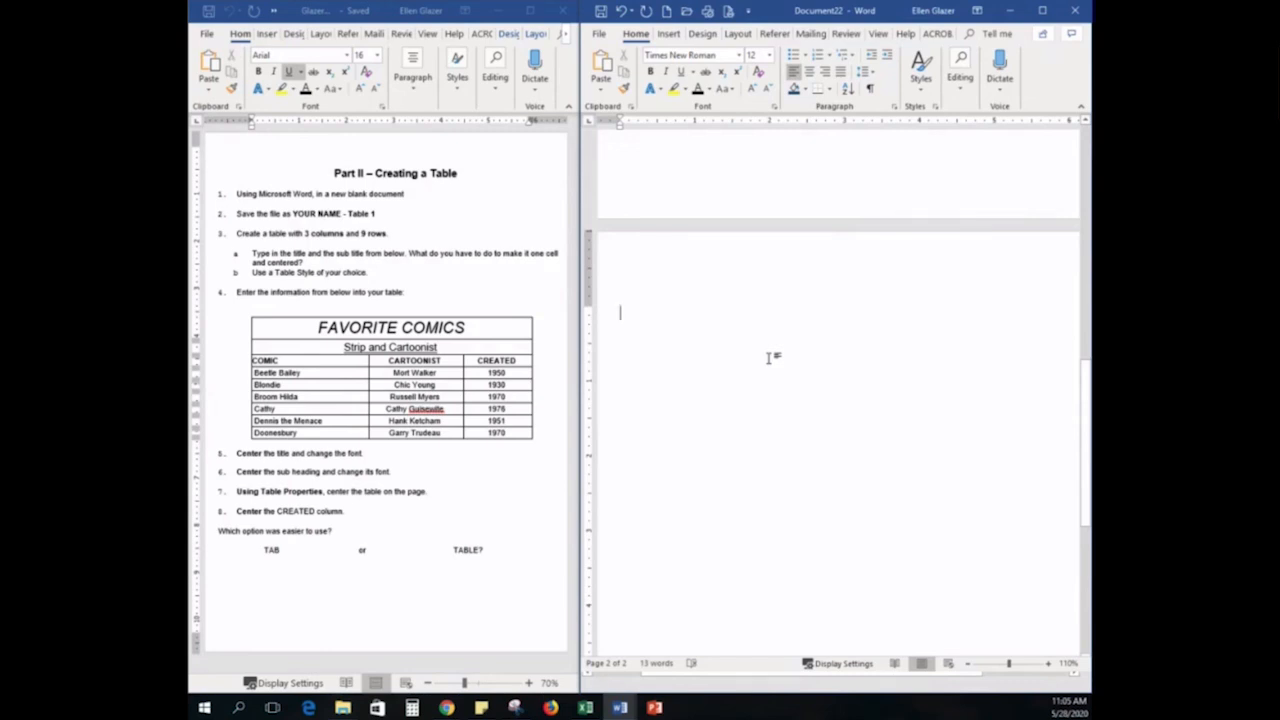
scroll(771, 357, "down", 1)
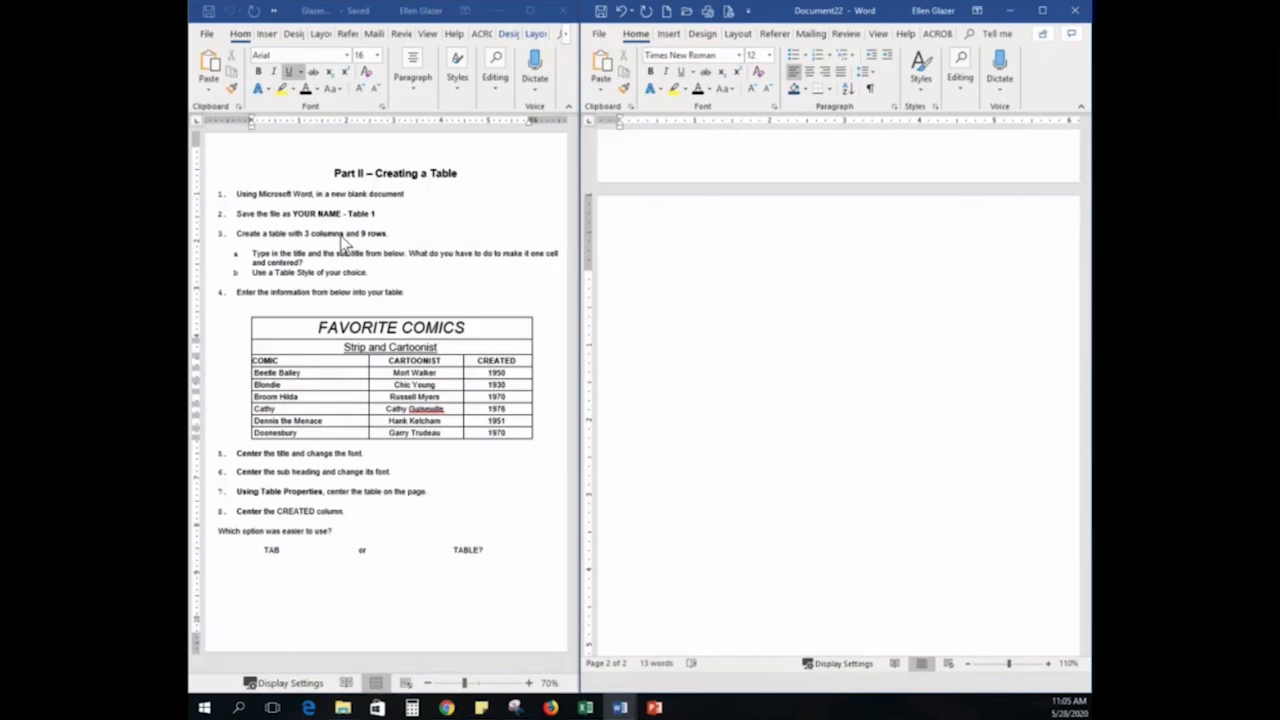
Insert a 3-column, 9-row table at the top of page 2 via Insert Table
left_click(669, 34)
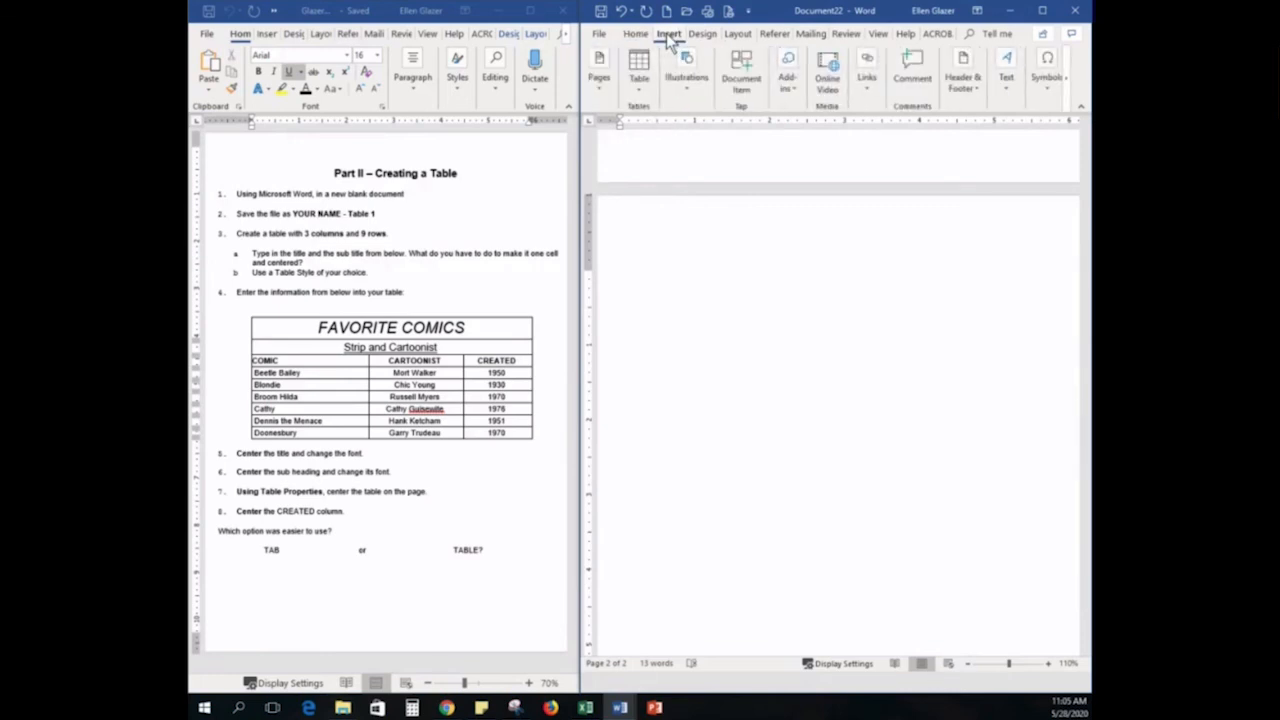
left_click(646, 98)
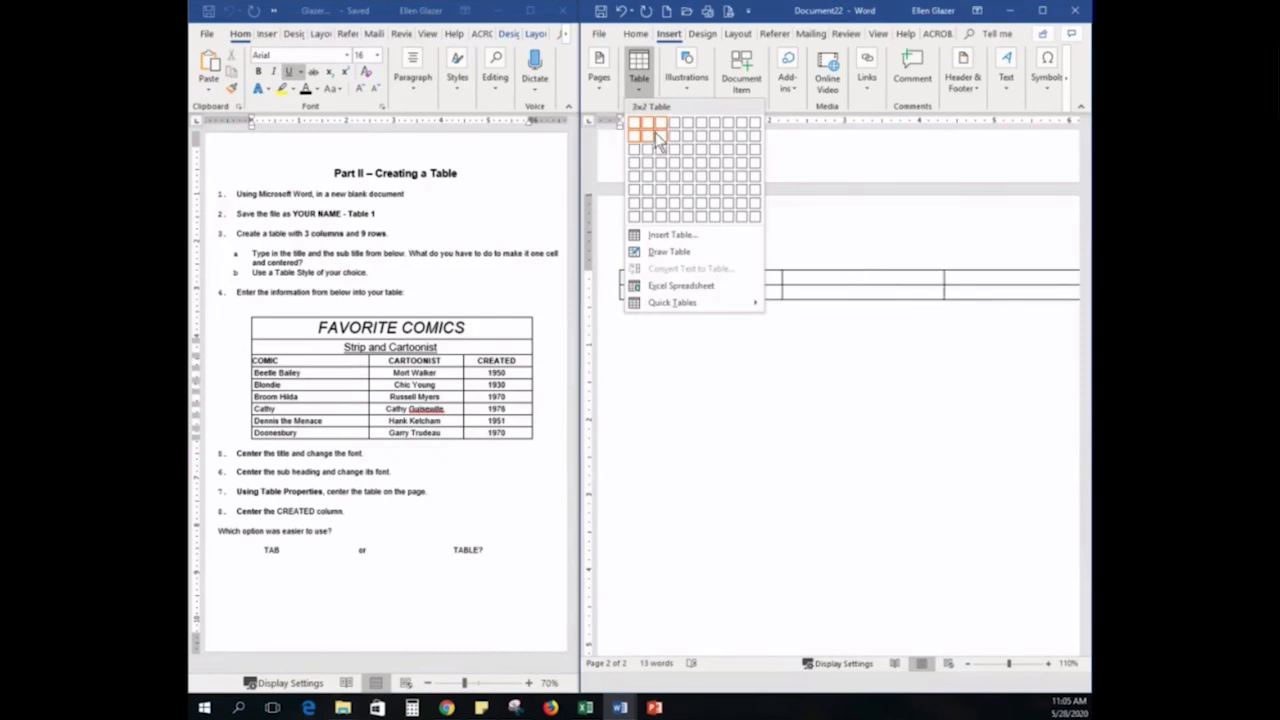
left_click(669, 237)
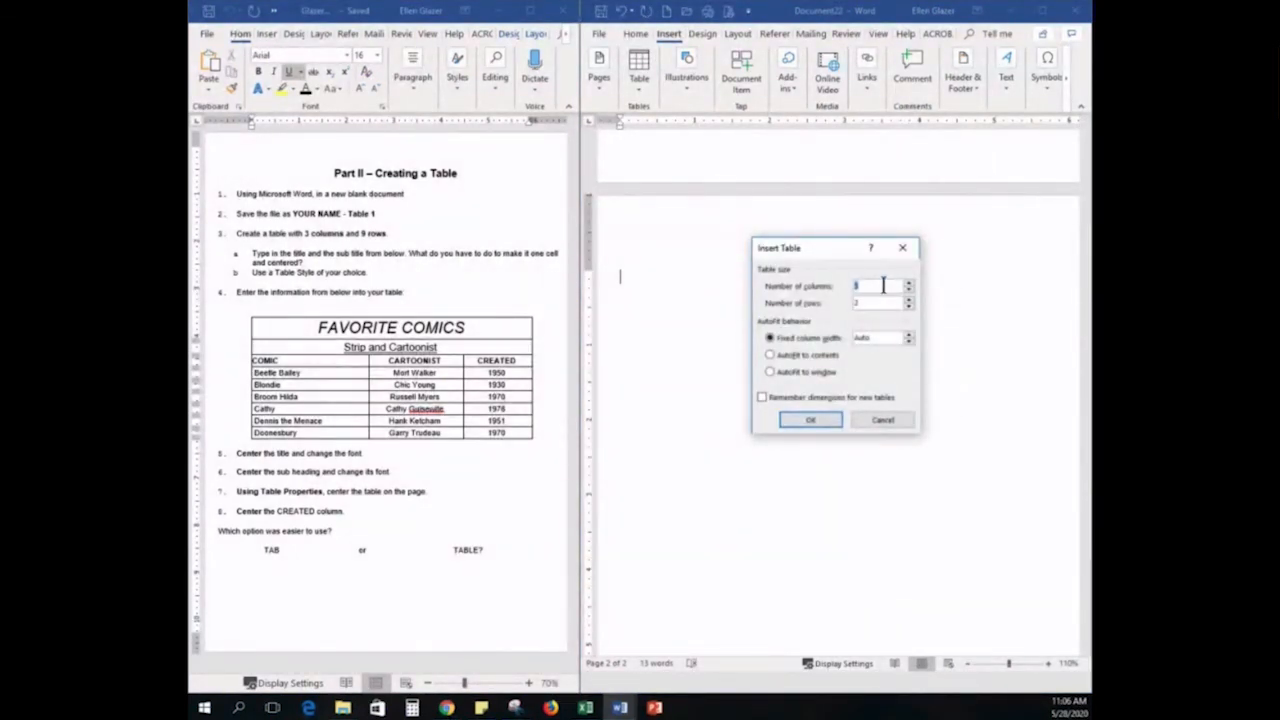
type("3")
key("Tab")
type("9")
left_click(809, 421)
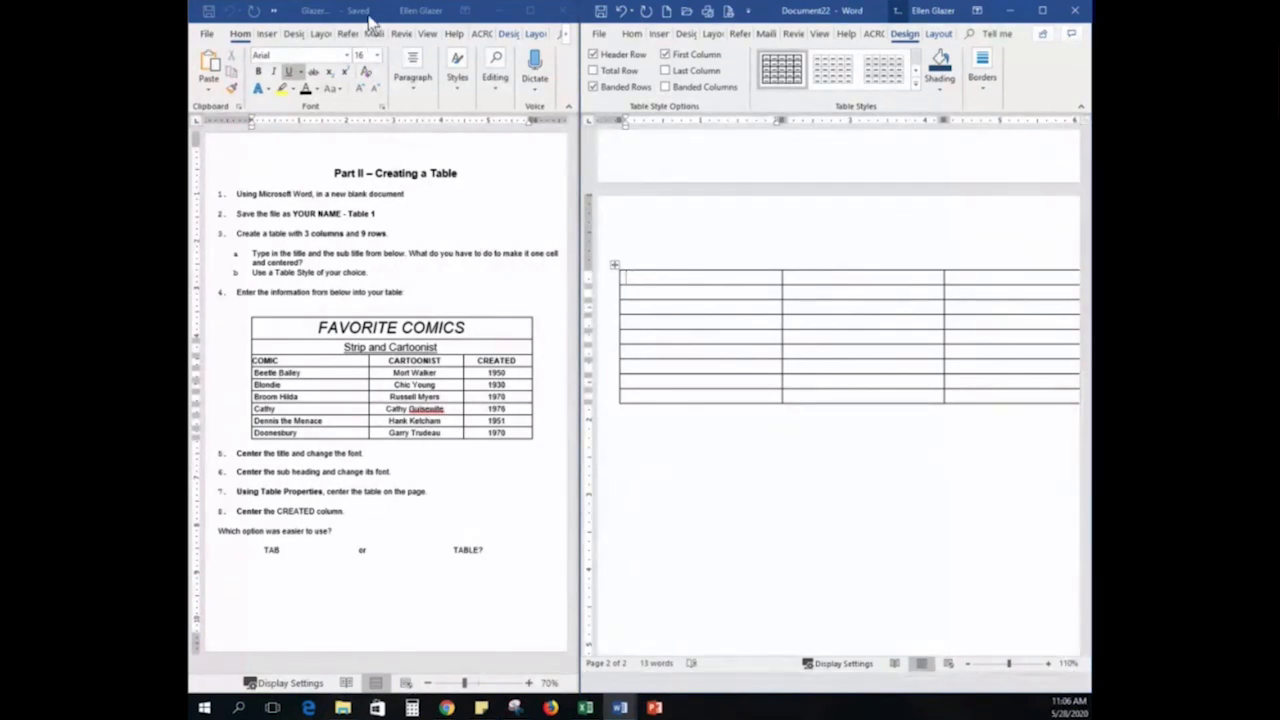
Move the instructions window aside and maximize the Document22 comics document
left_click_drag(376, 16, 190, 112)
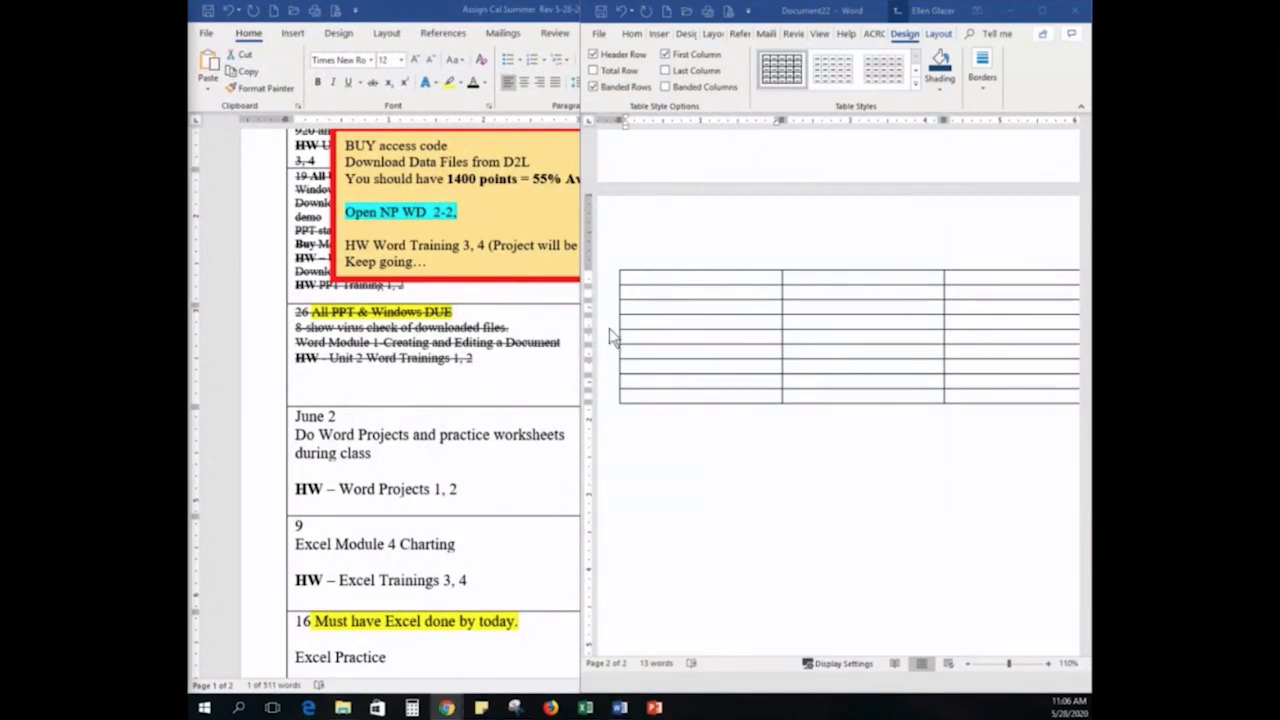
left_click(1042, 10)
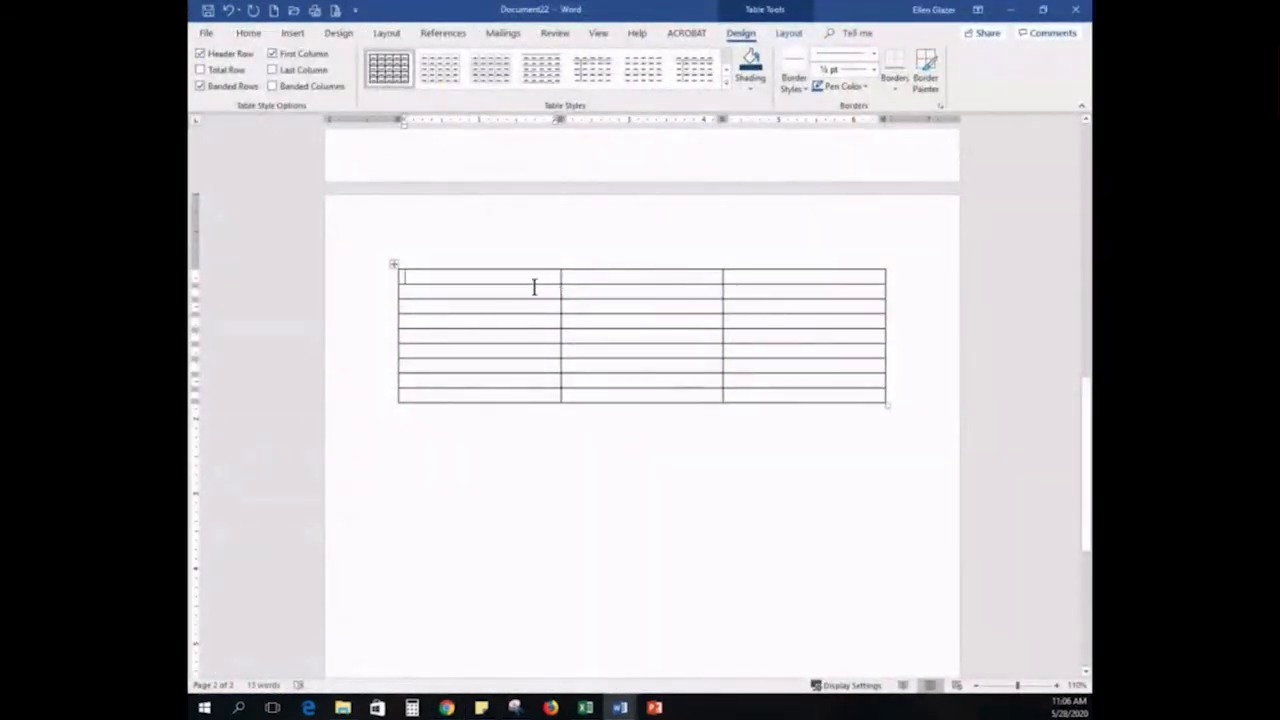
left_click(248, 33)
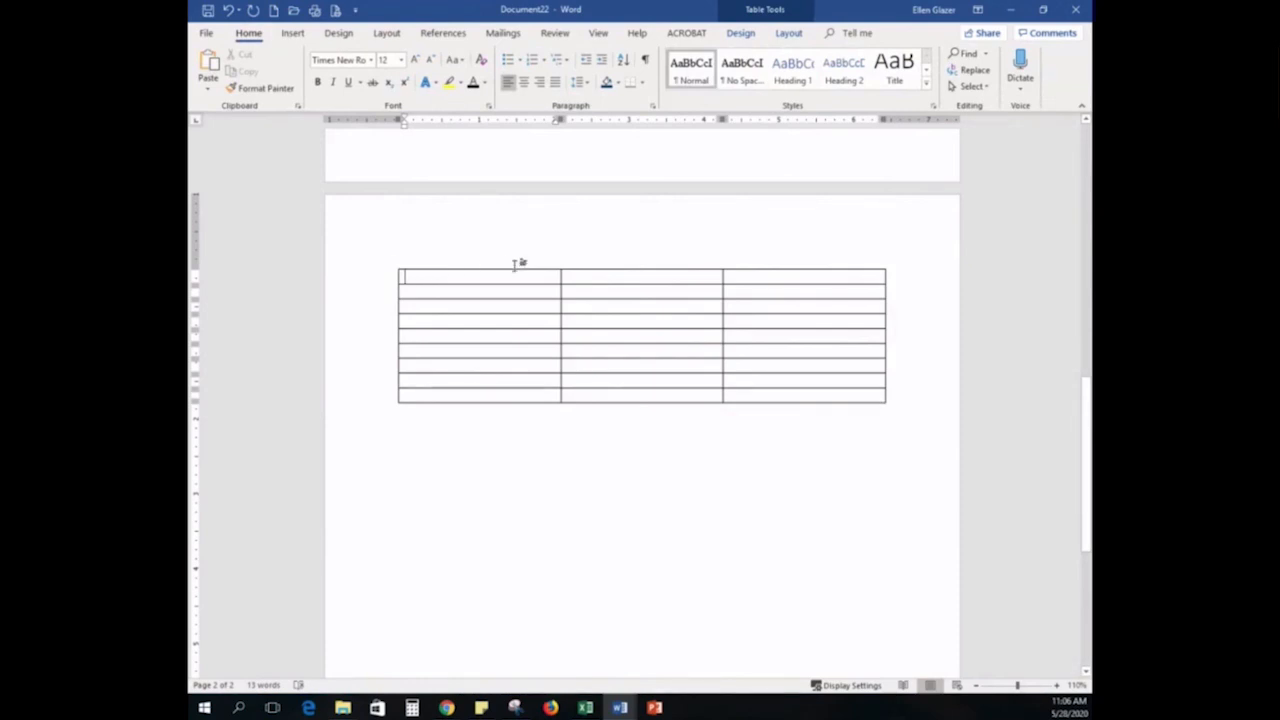
Merge the table's top row into a single cell spanning all three columns
left_click_drag(517, 263, 790, 266)
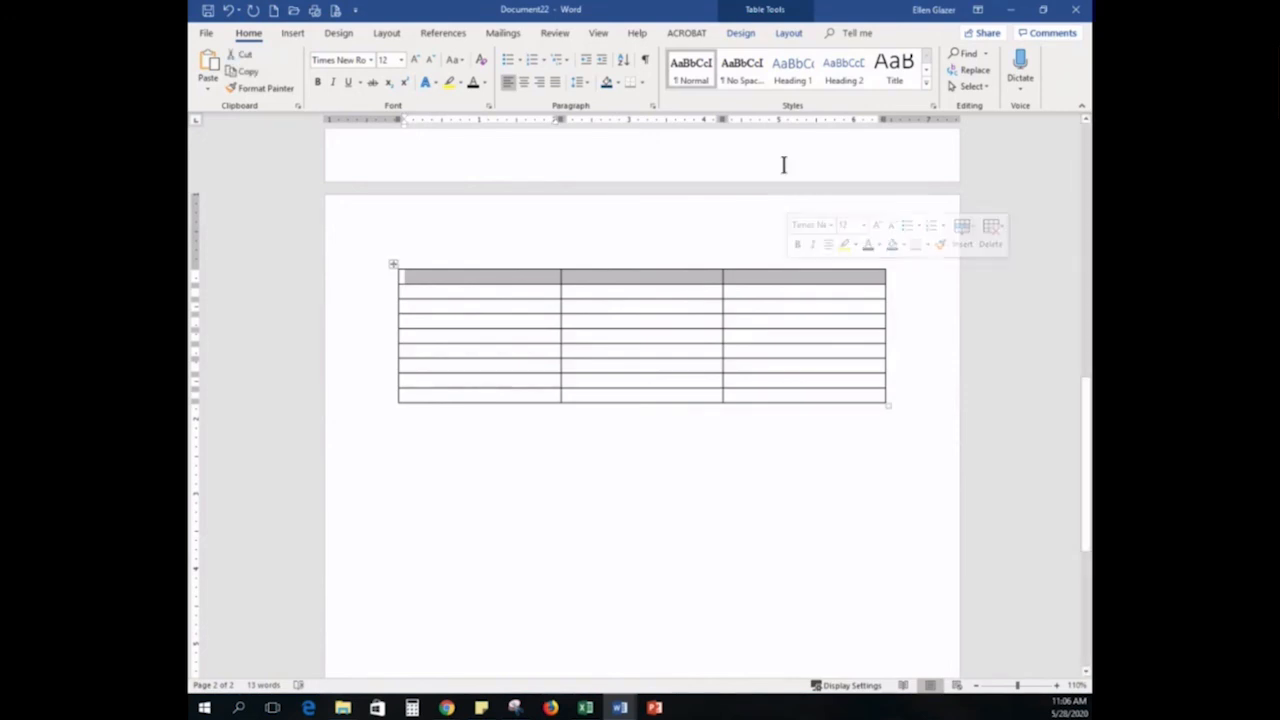
left_click(787, 33)
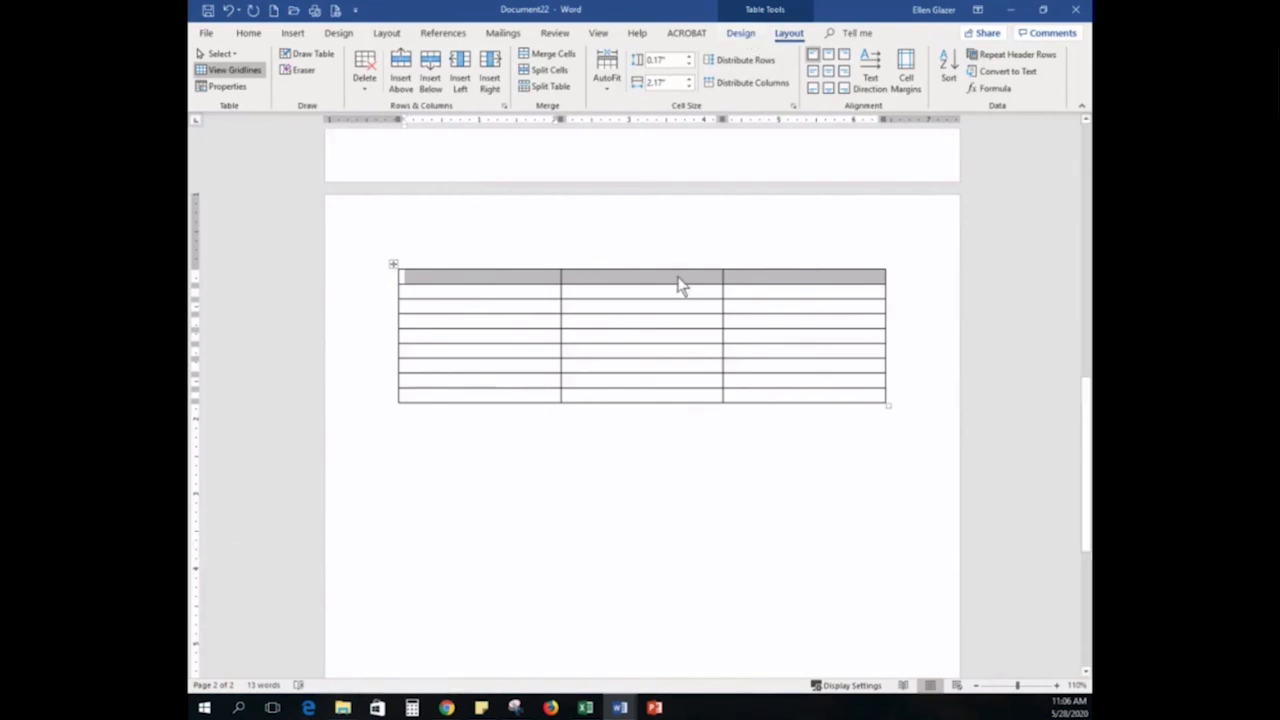
left_click(552, 56)
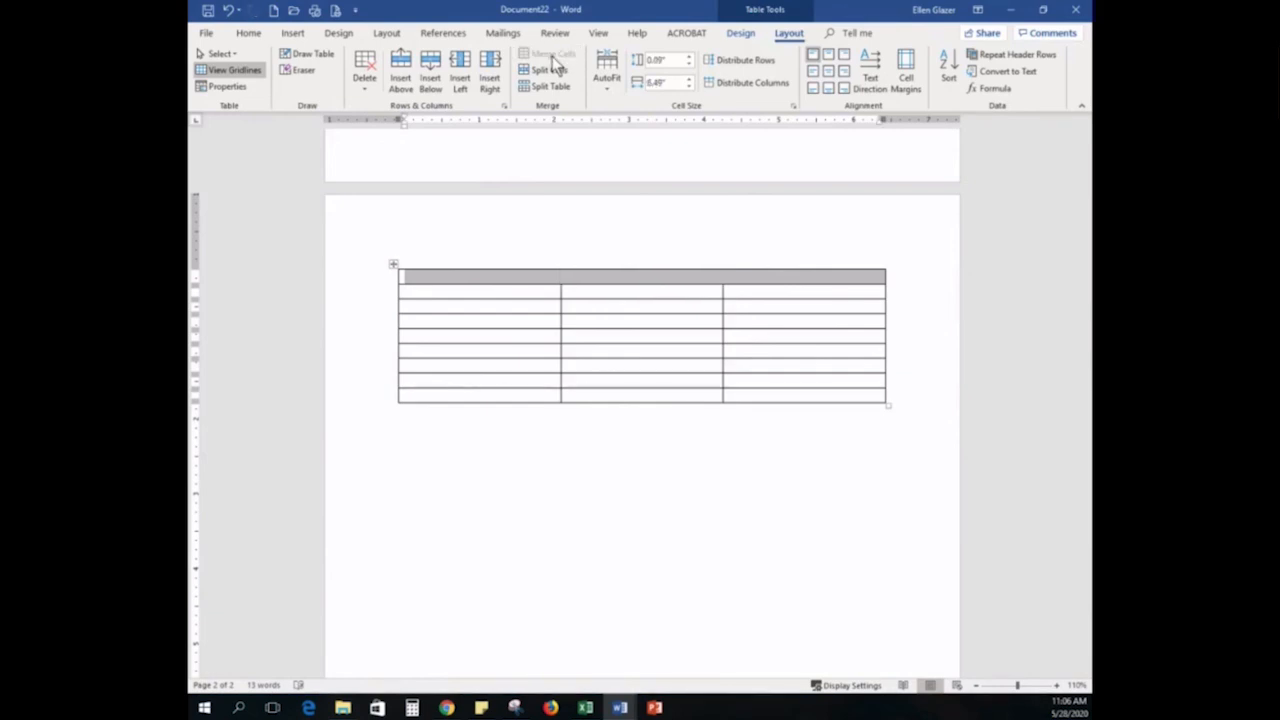
Type the title 'FAVORITE COMICS' in the merged top cell and centre it
type("FAV OR")
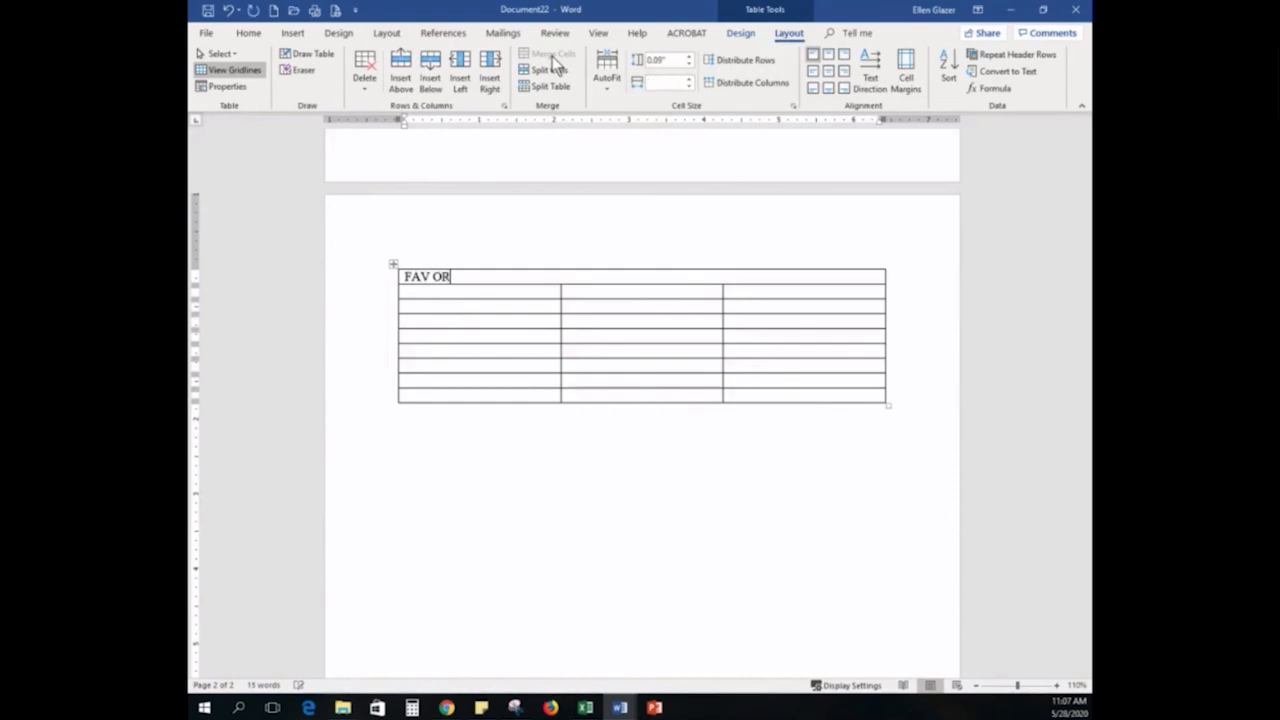
key("BackSpace")
key("BackSpace")
key("BackSpace")
type("ORITE")
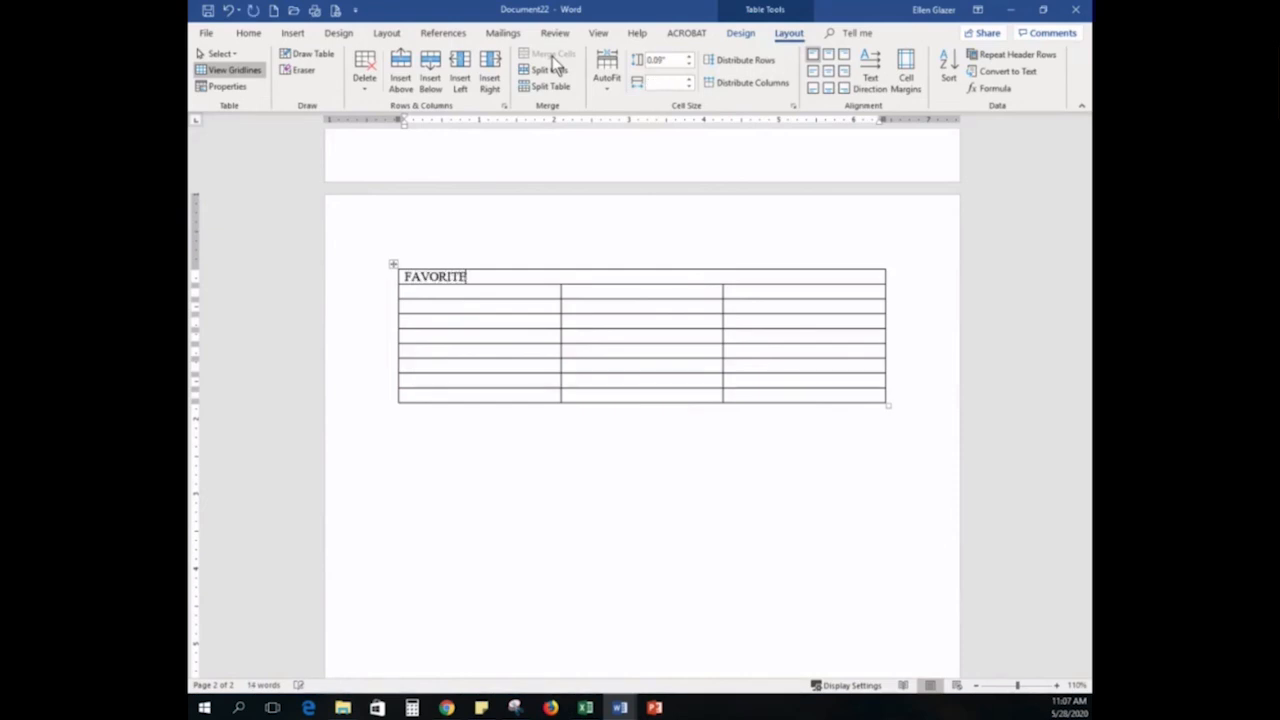
type(" COMICS")
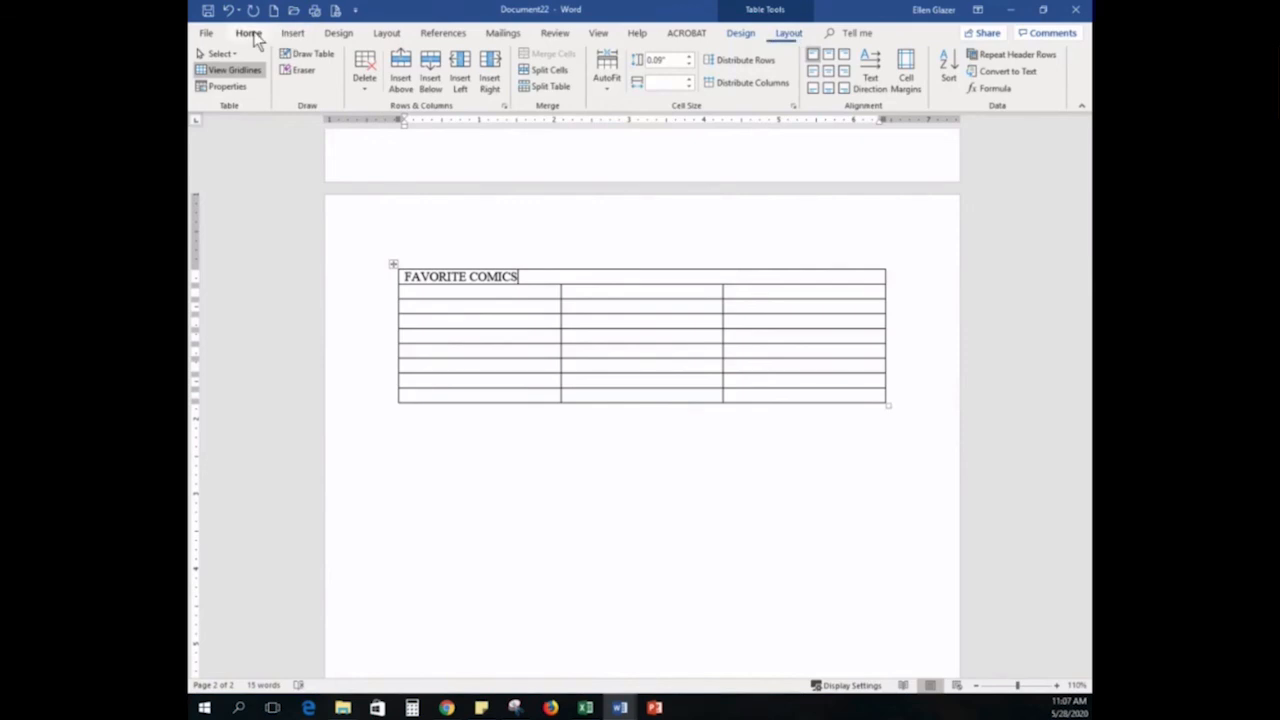
left_click(248, 34)
left_click(525, 85)
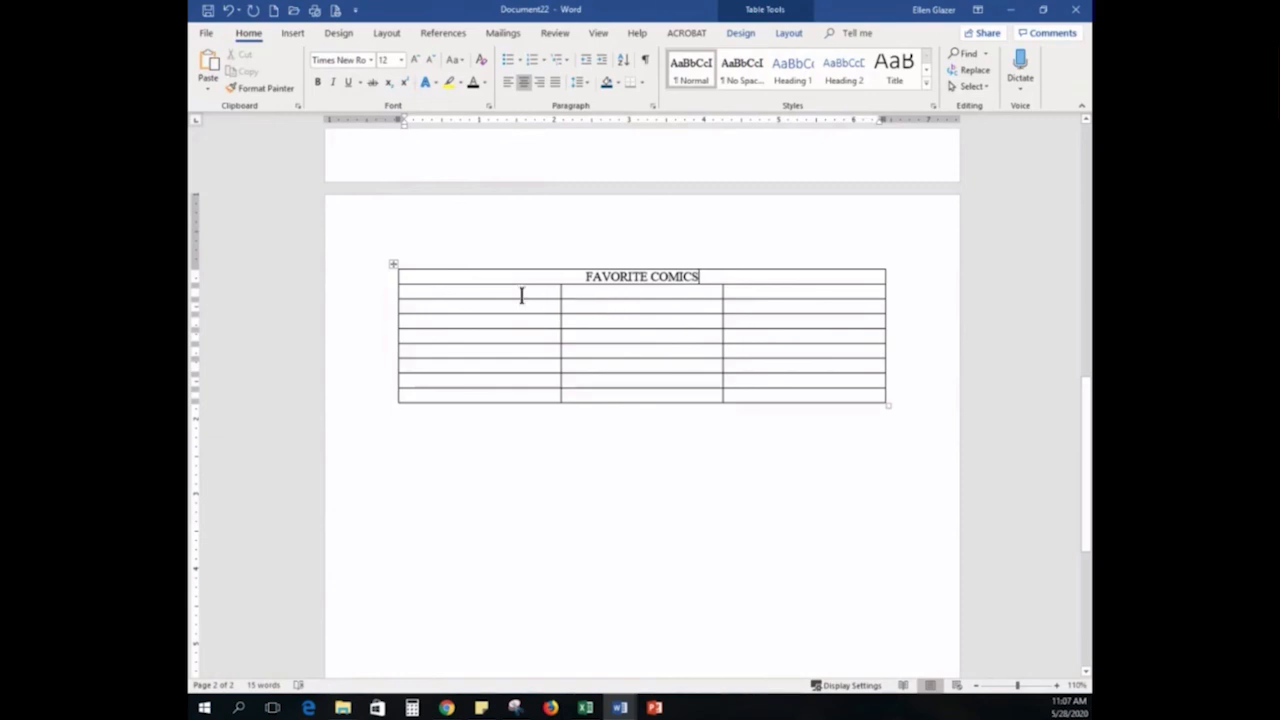
left_click_drag(543, 291, 776, 290)
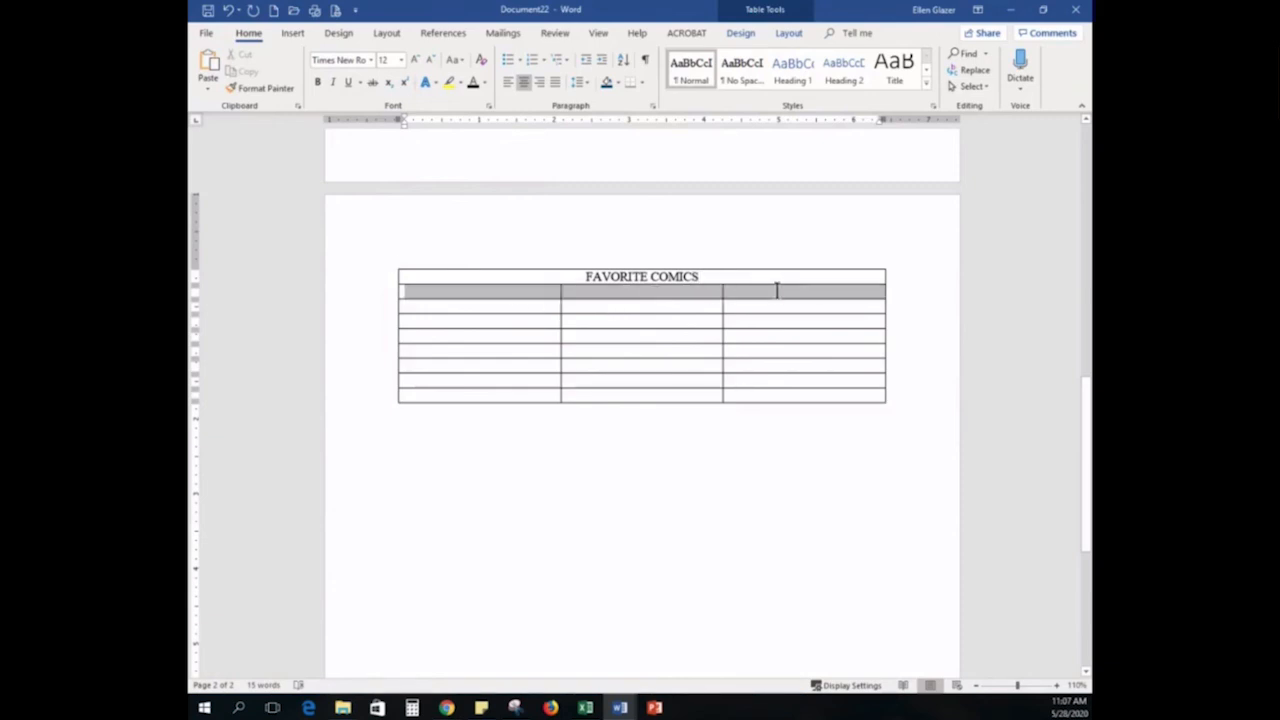
Merge the second row, centre it, and type the subtitle 'Strip and Cartoonist'
left_click(795, 31)
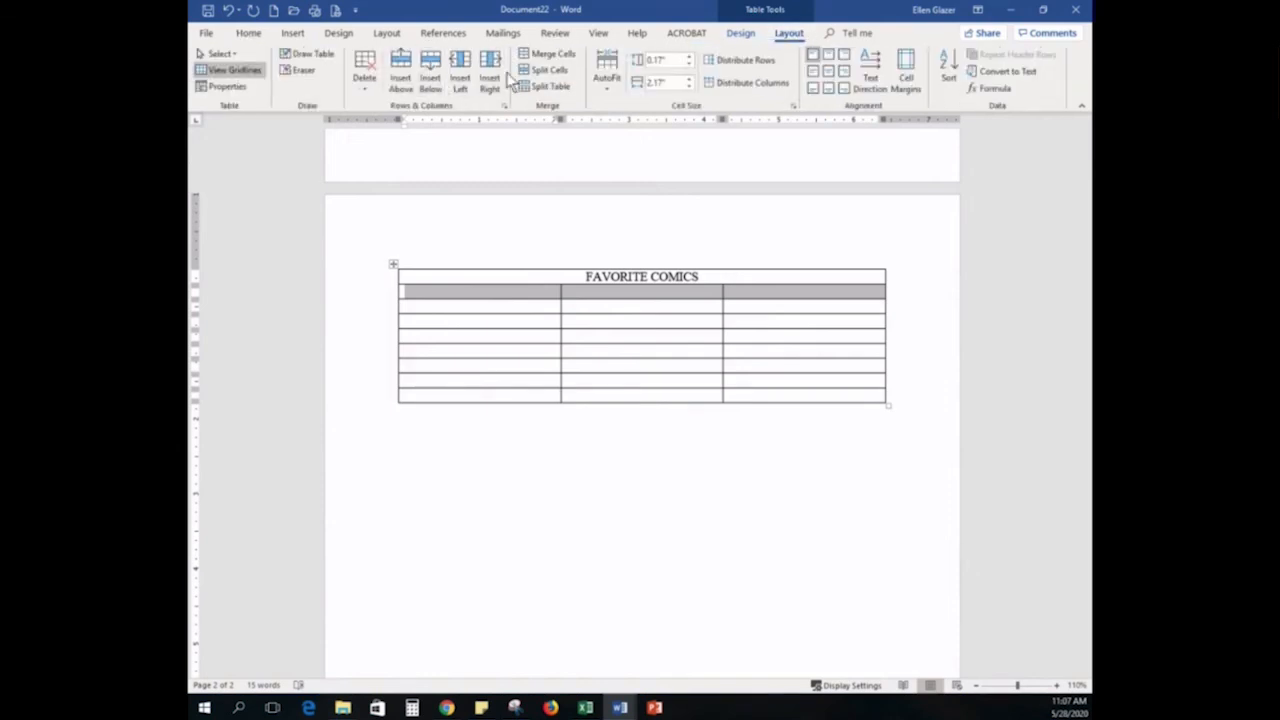
left_click(560, 53)
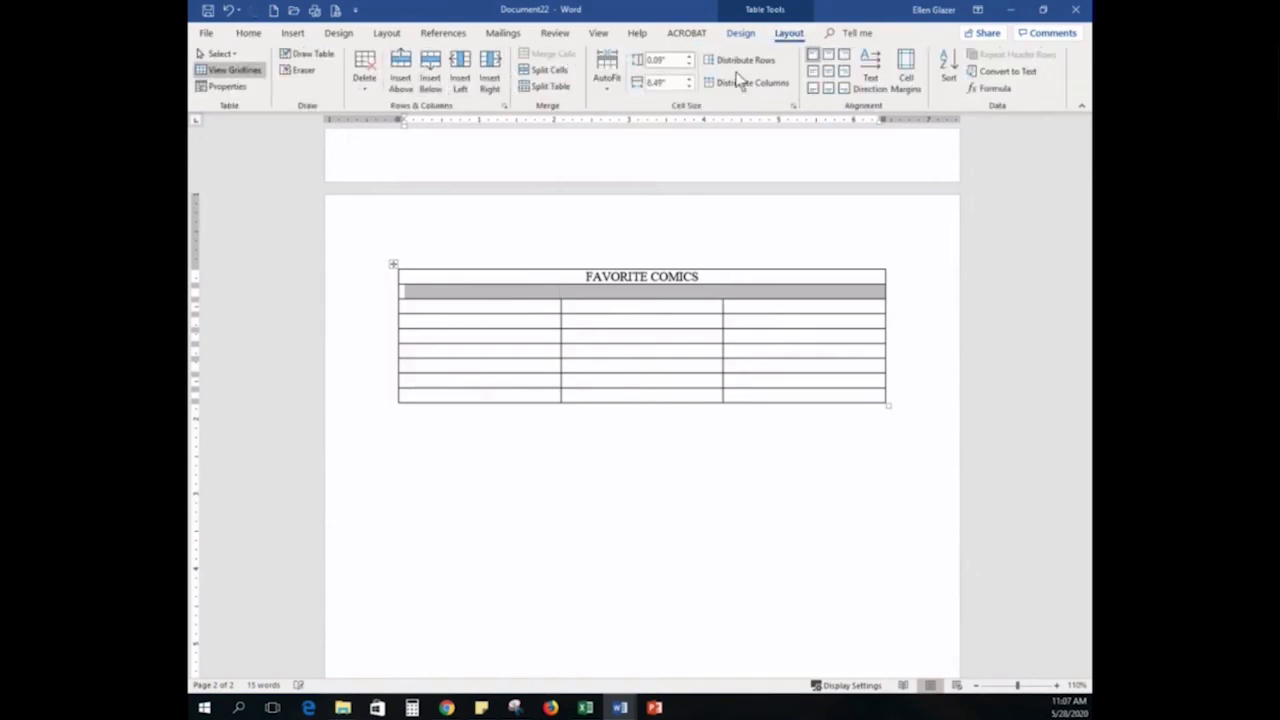
left_click(828, 72)
left_click(670, 290)
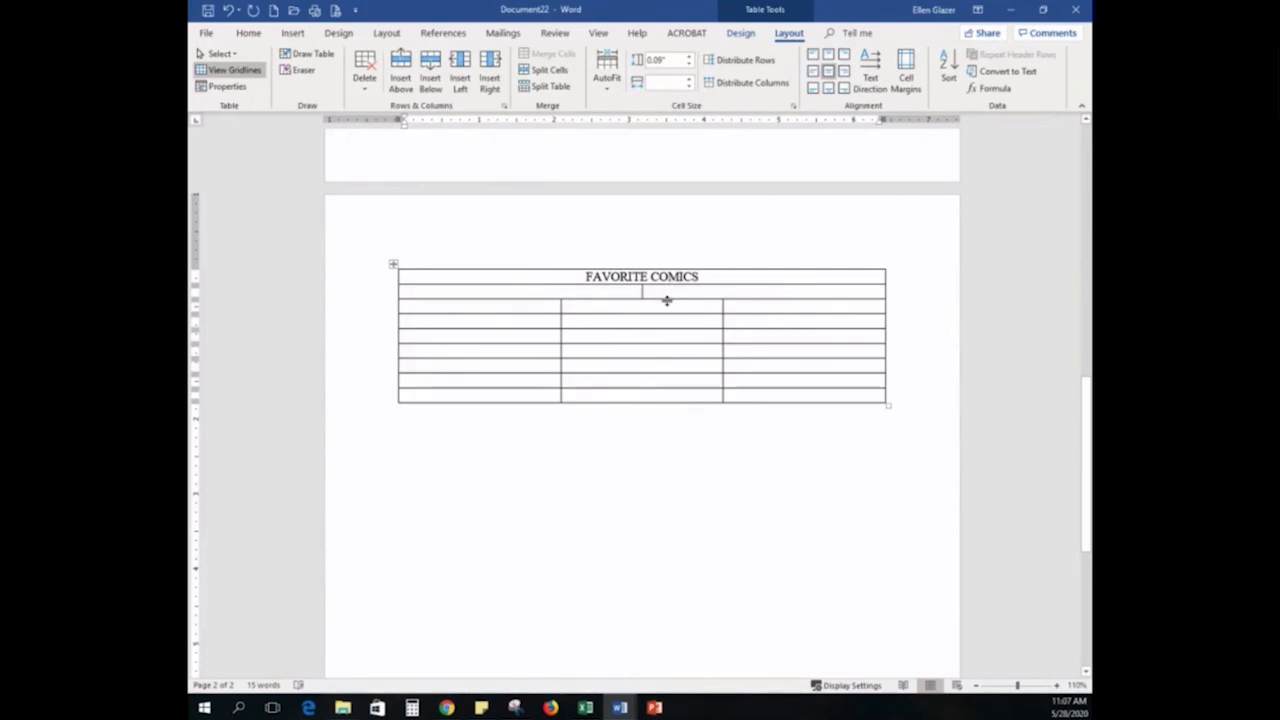
type("Strip an")
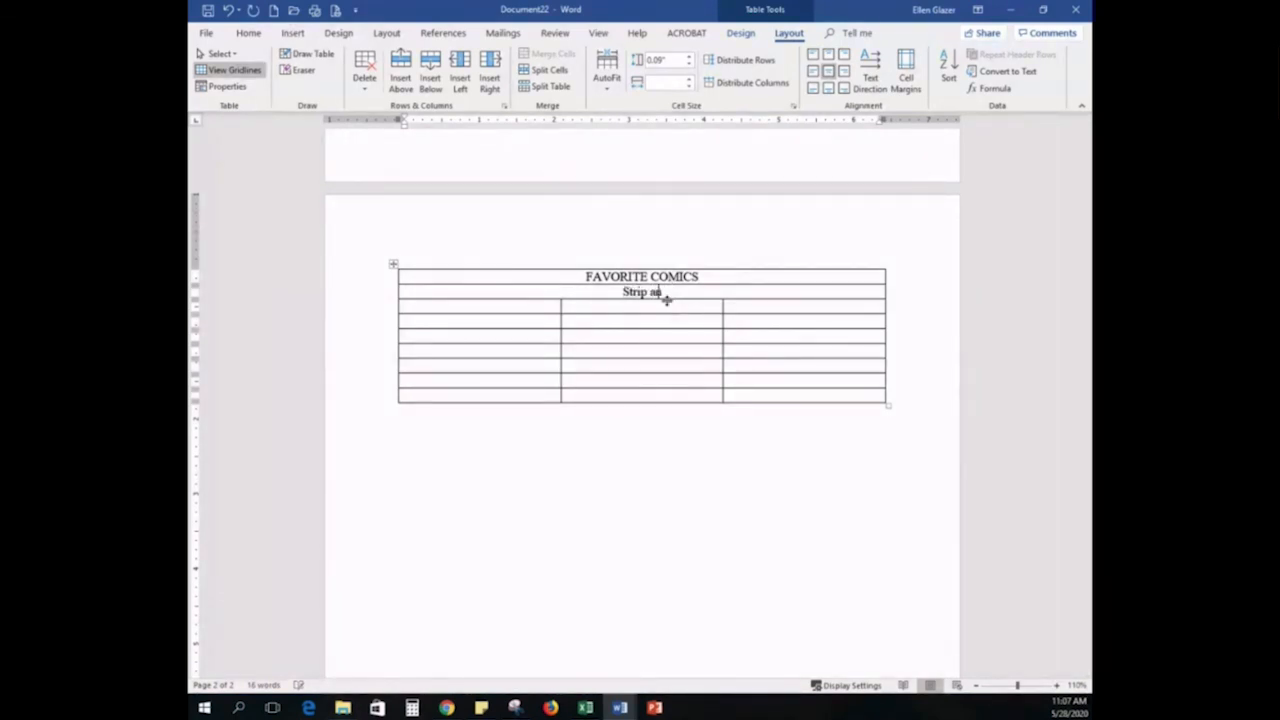
type("d Cartoonist")
Fill the next row with the headings Comic, Cartoonist and Created
left_click(541, 305)
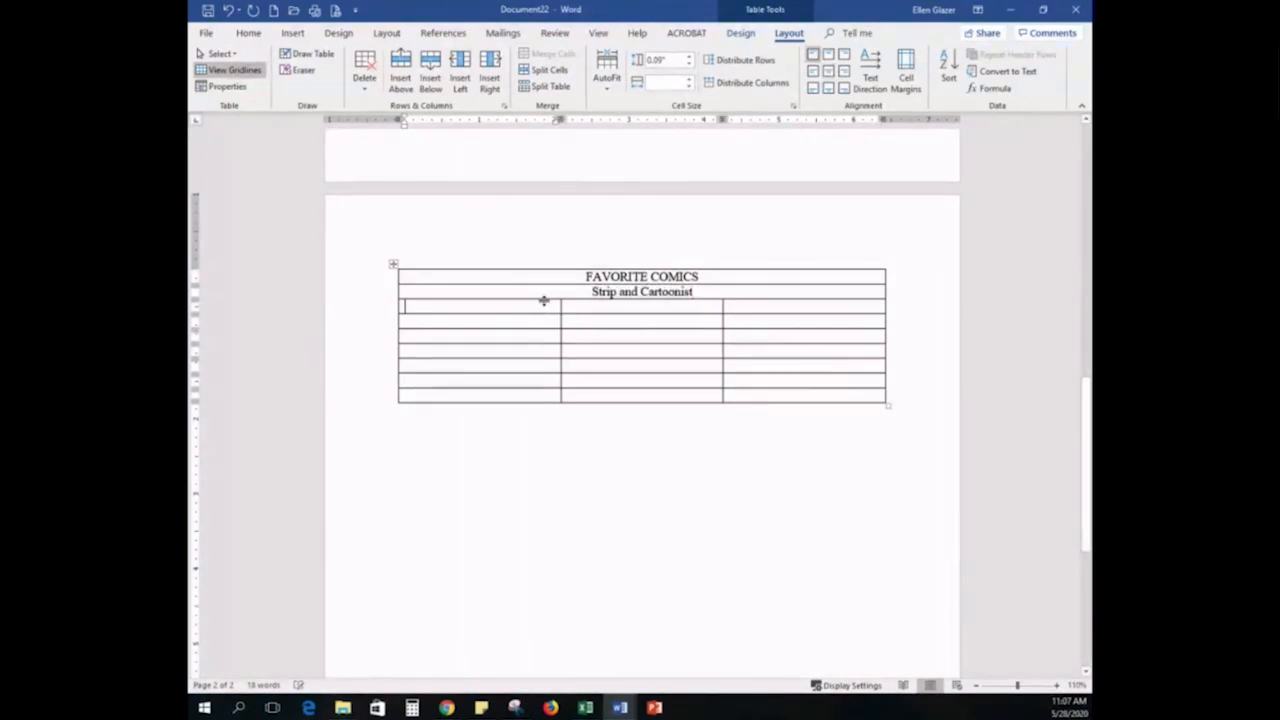
type("Comic")
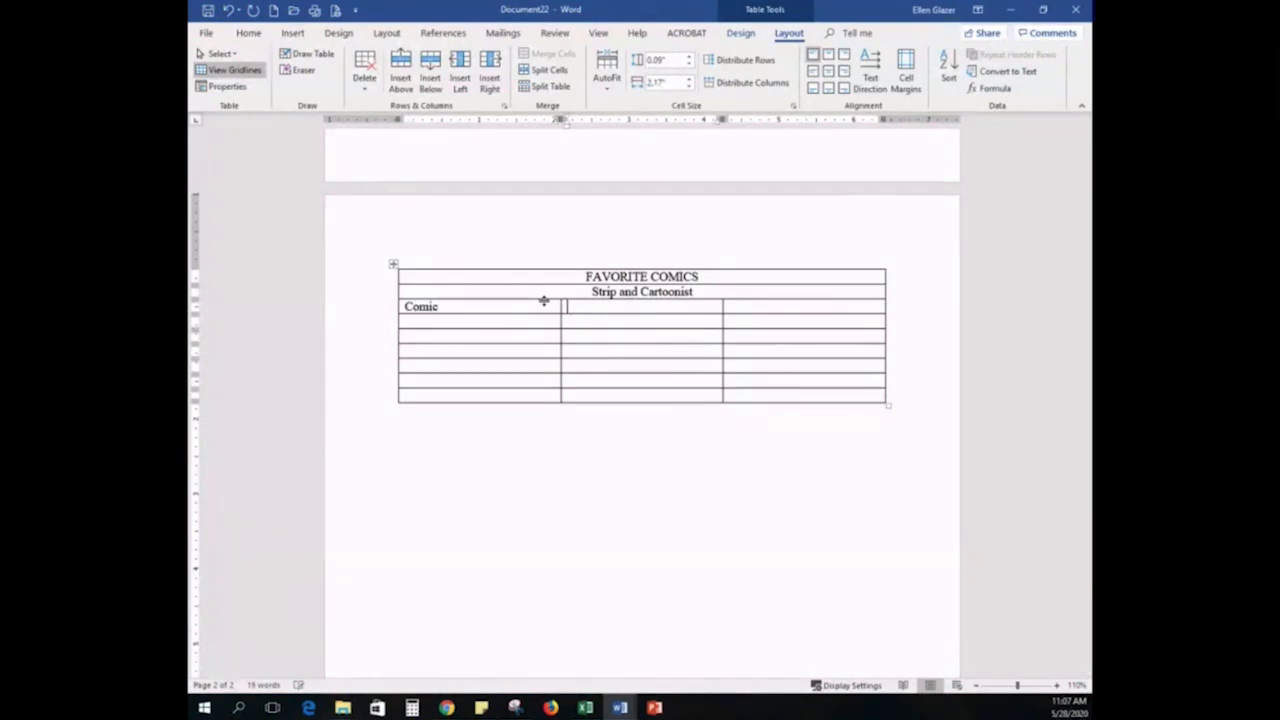
key("Tab")
type("Cartoonist")
key("Tab")
type("Created")
Add the entry Beetle Bailey, Mort Walker, 1950 in the following row
key("Tab")
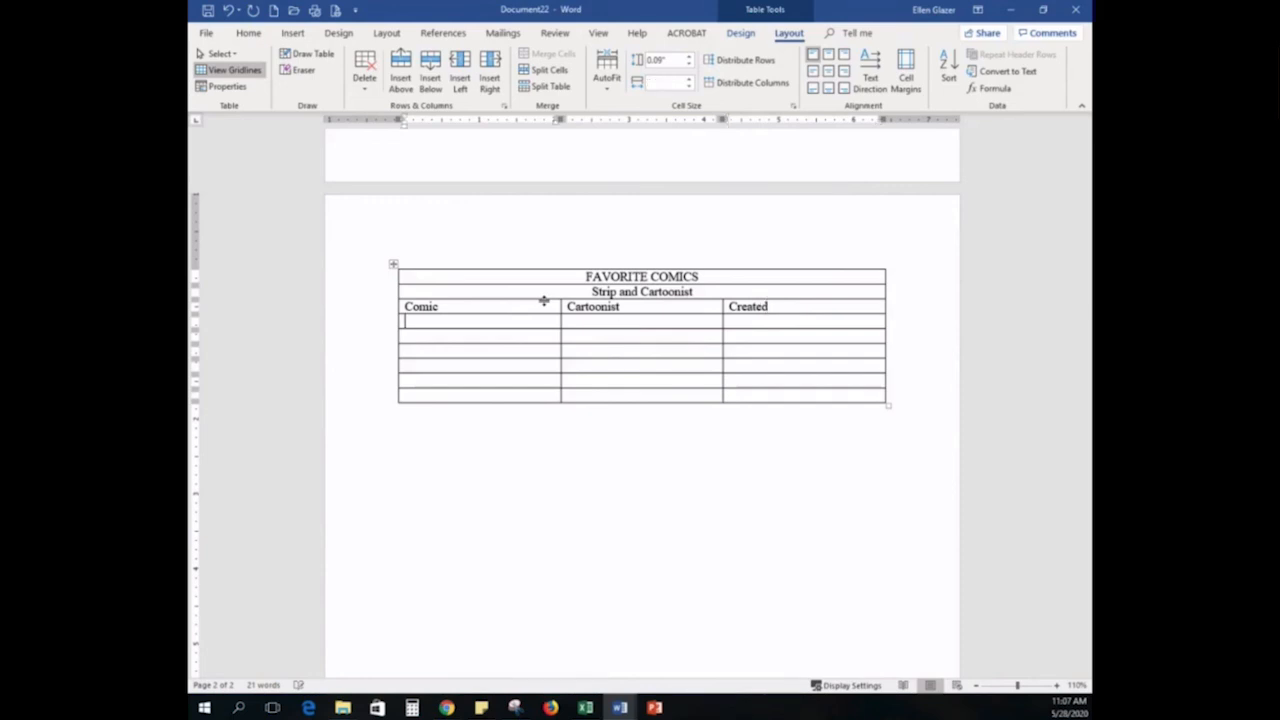
type("Beetle Bailey")
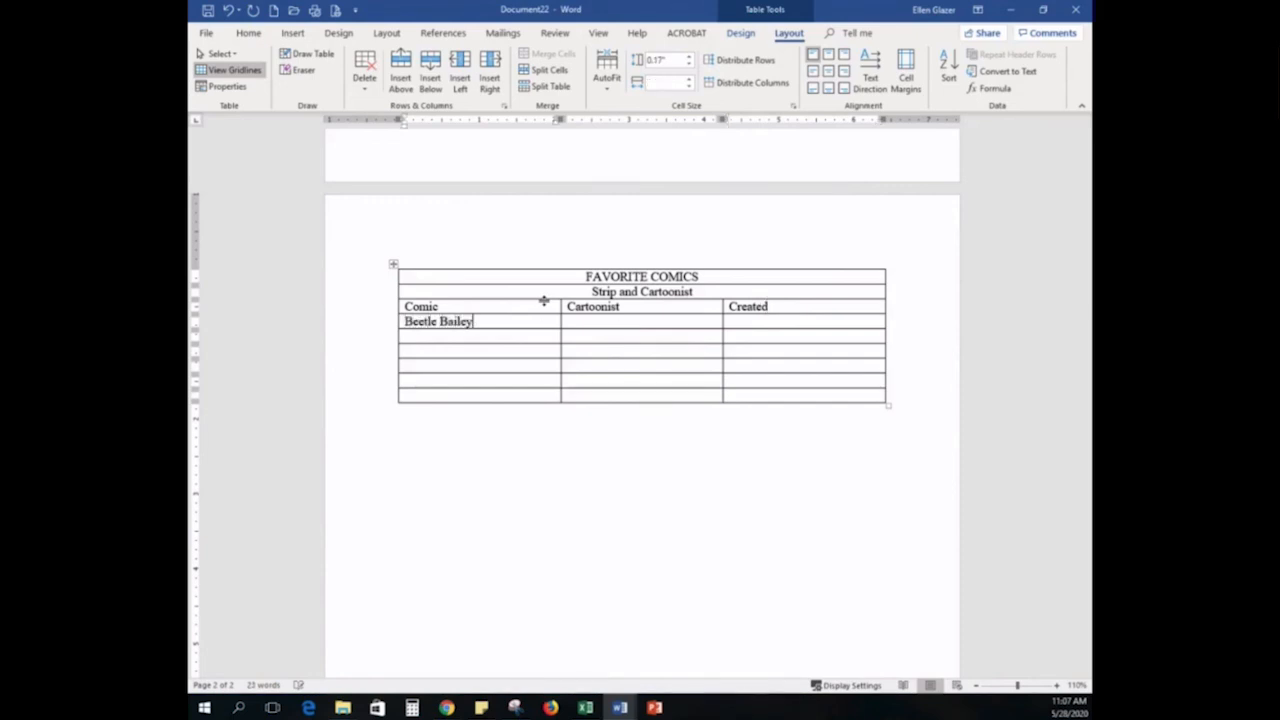
key("Tab")
type("Mort Walker")
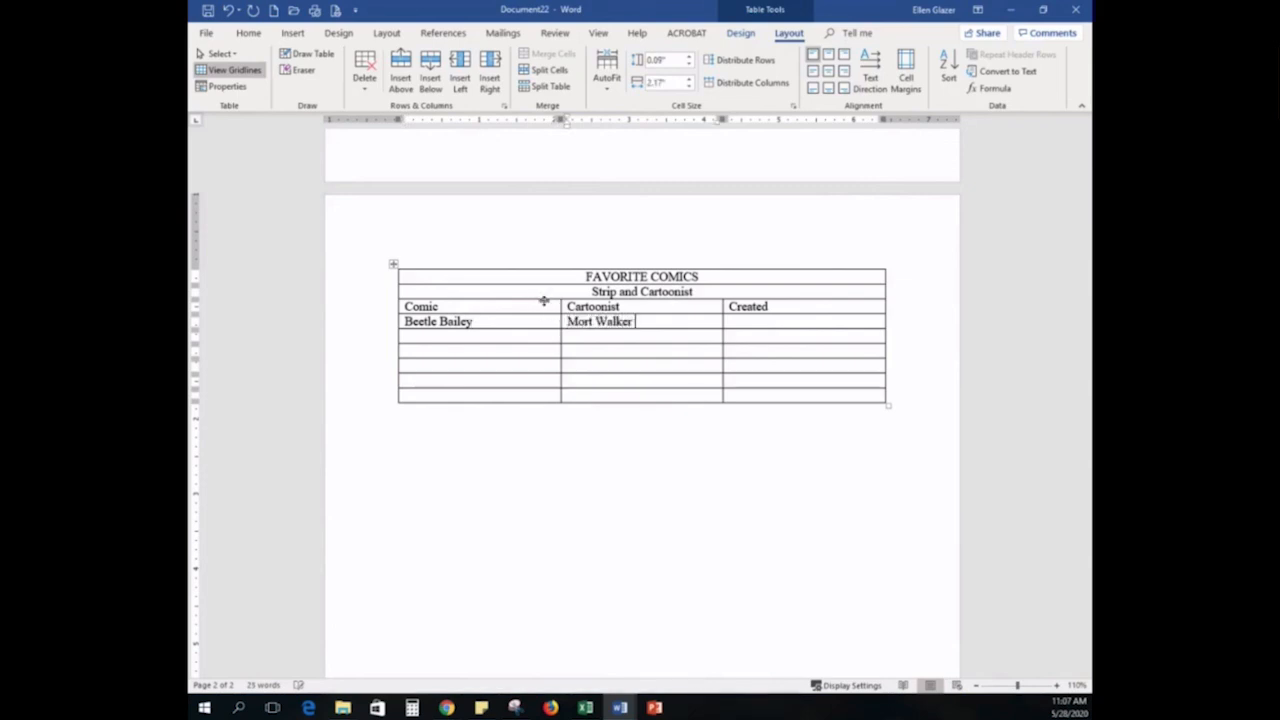
key("Tab")
type("1950")
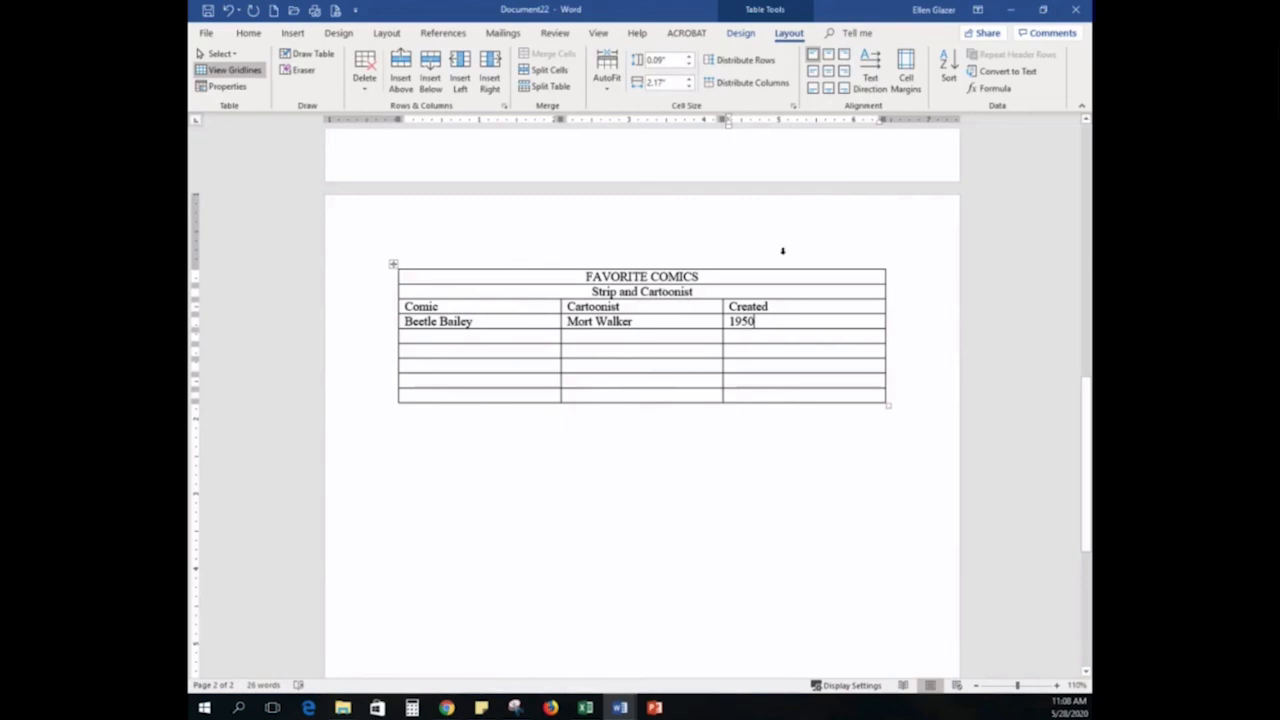
Select the whole comics table and apply No Border to remove all its borders
scroll(800, 380, "up", 3)
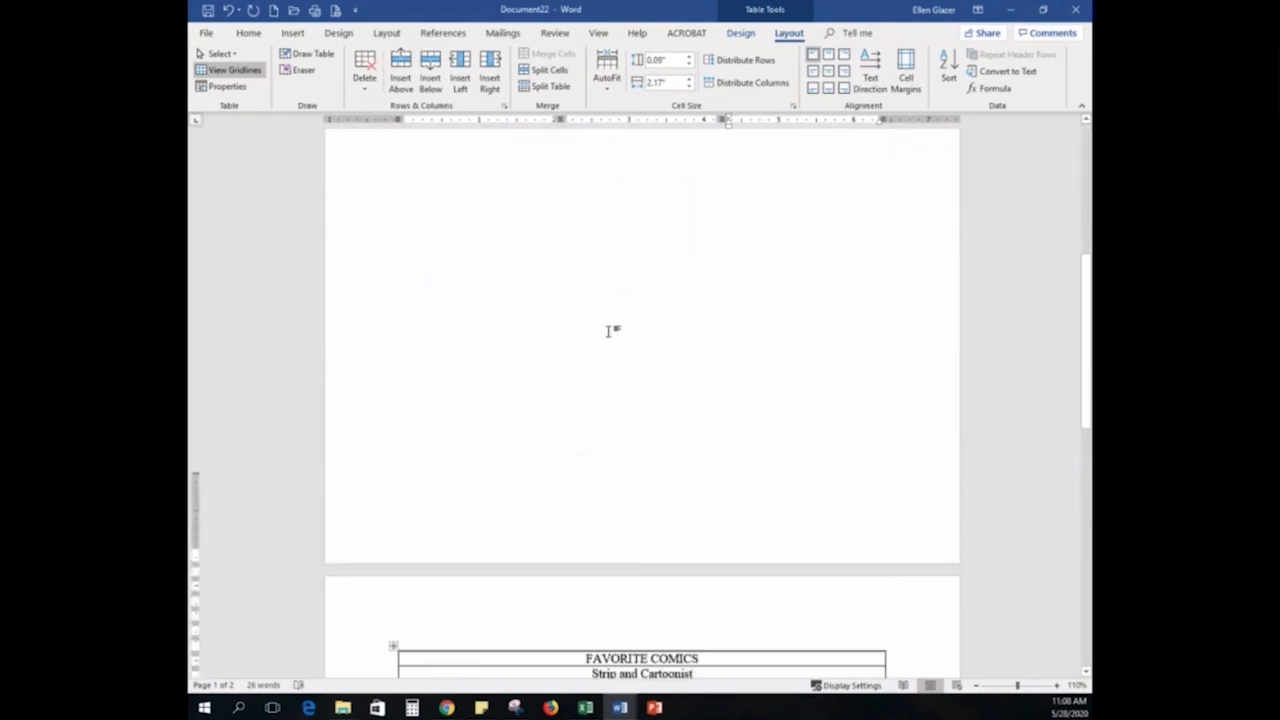
scroll(607, 331, "down", 5)
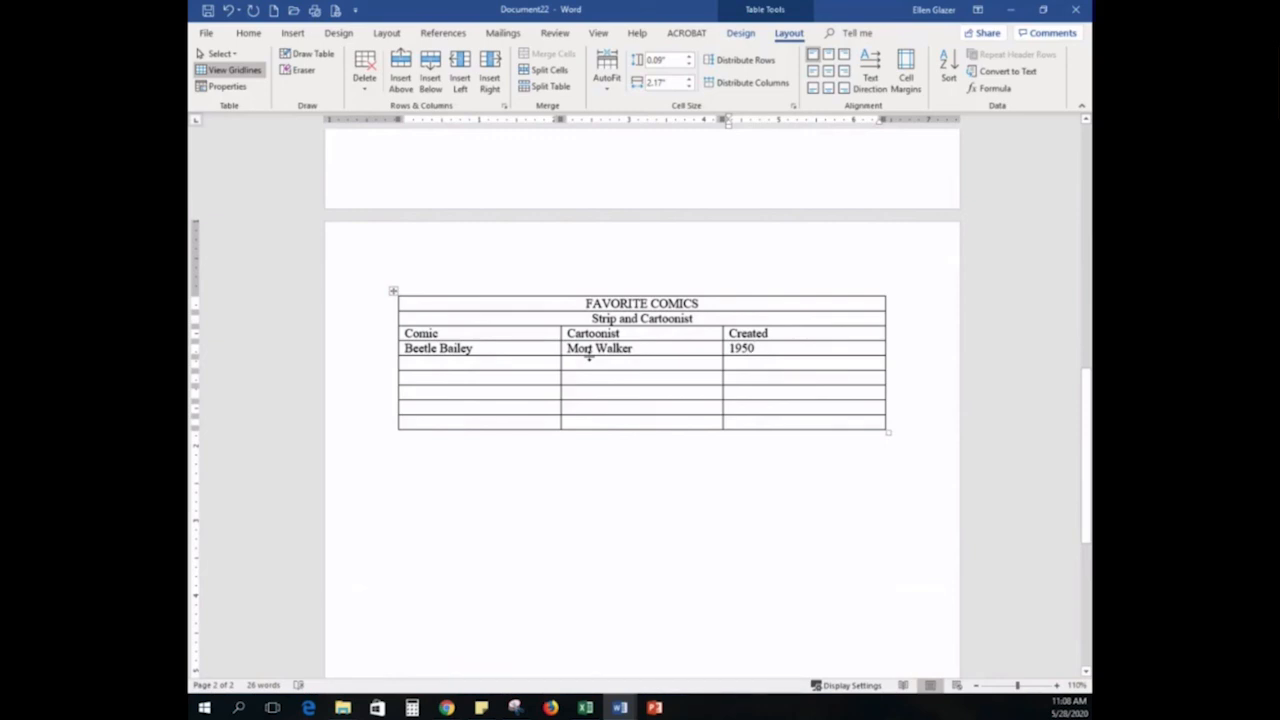
left_click(393, 291)
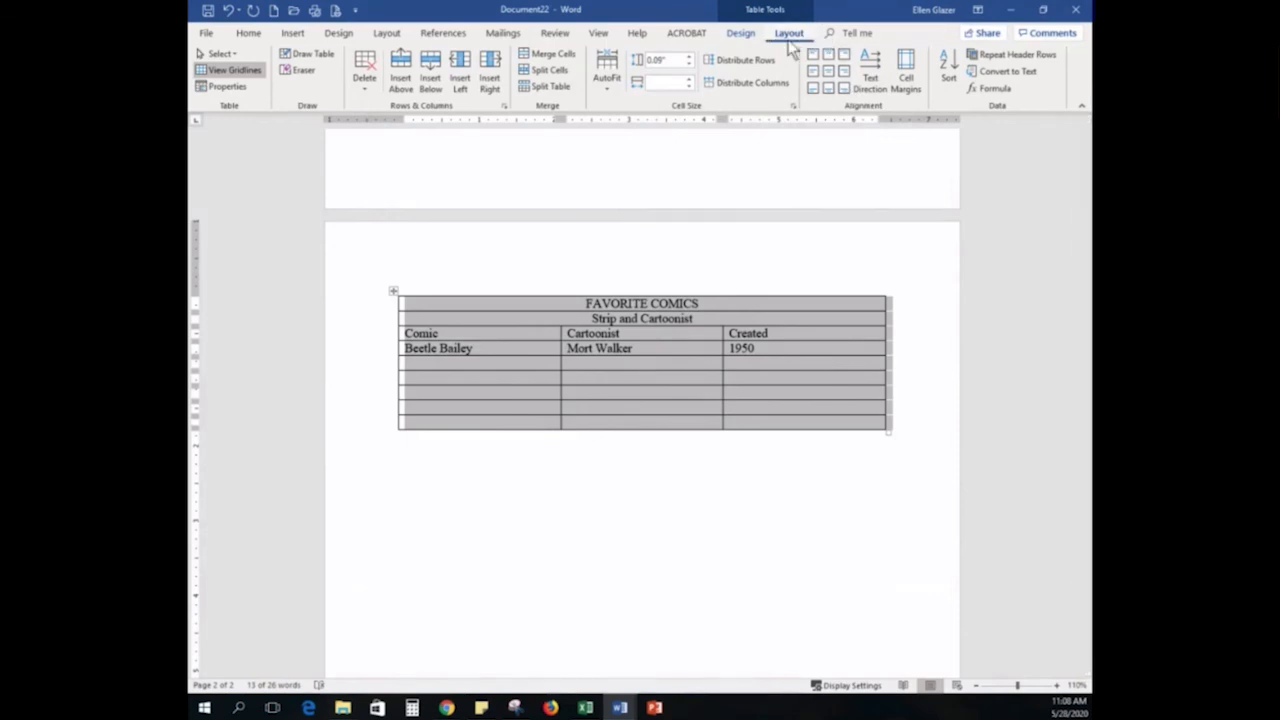
left_click(741, 33)
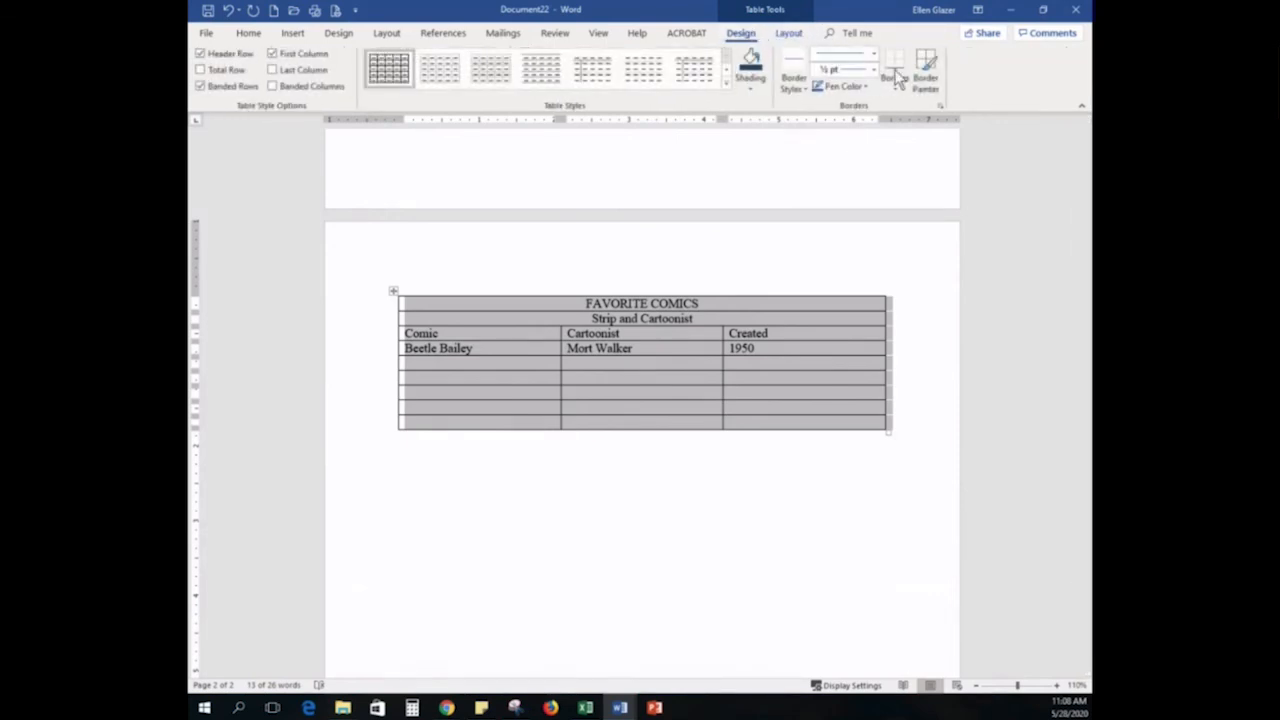
left_click(904, 89)
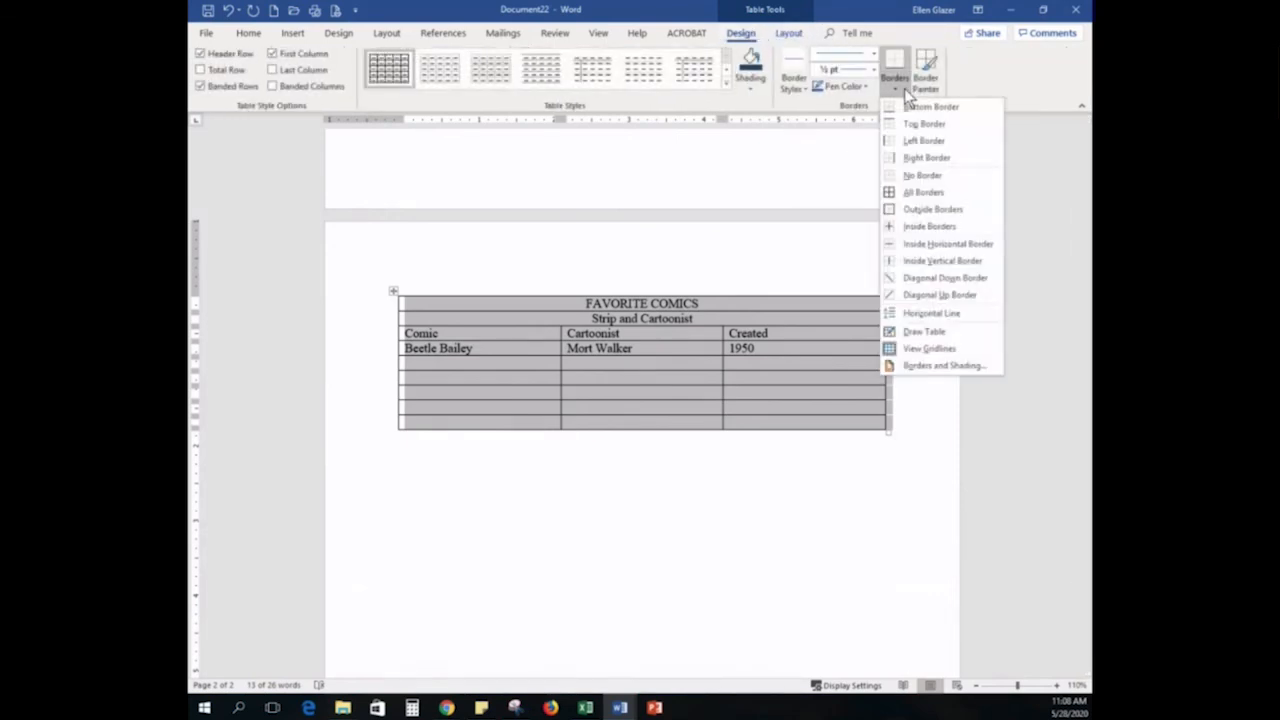
left_click(921, 177)
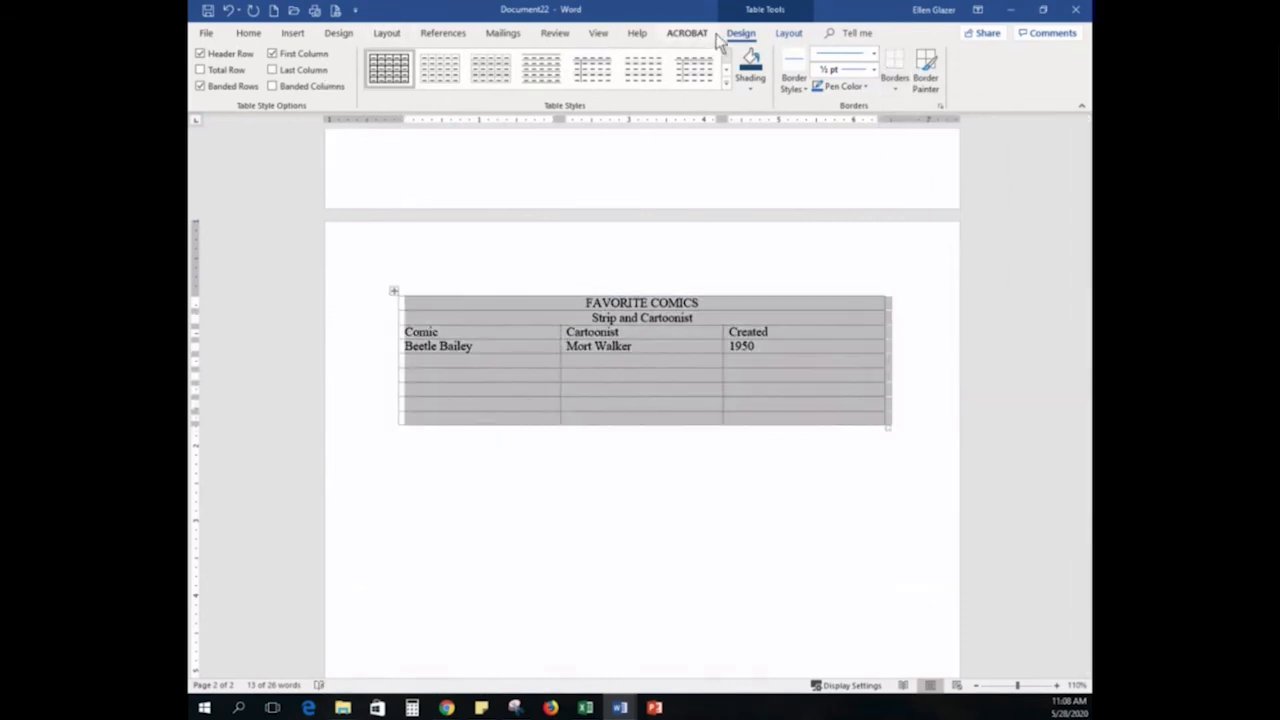
Turn off View Gridlines so the table shows as plain unlined columns
left_click(788, 33)
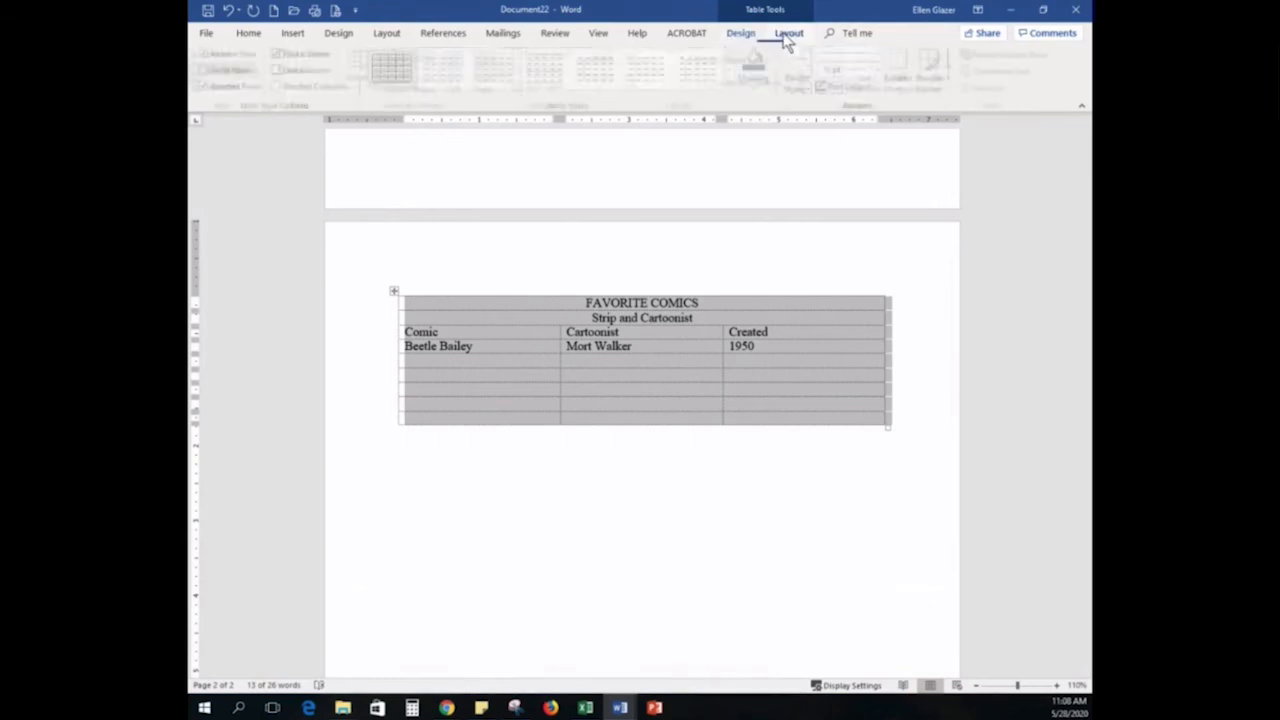
left_click(252, 69)
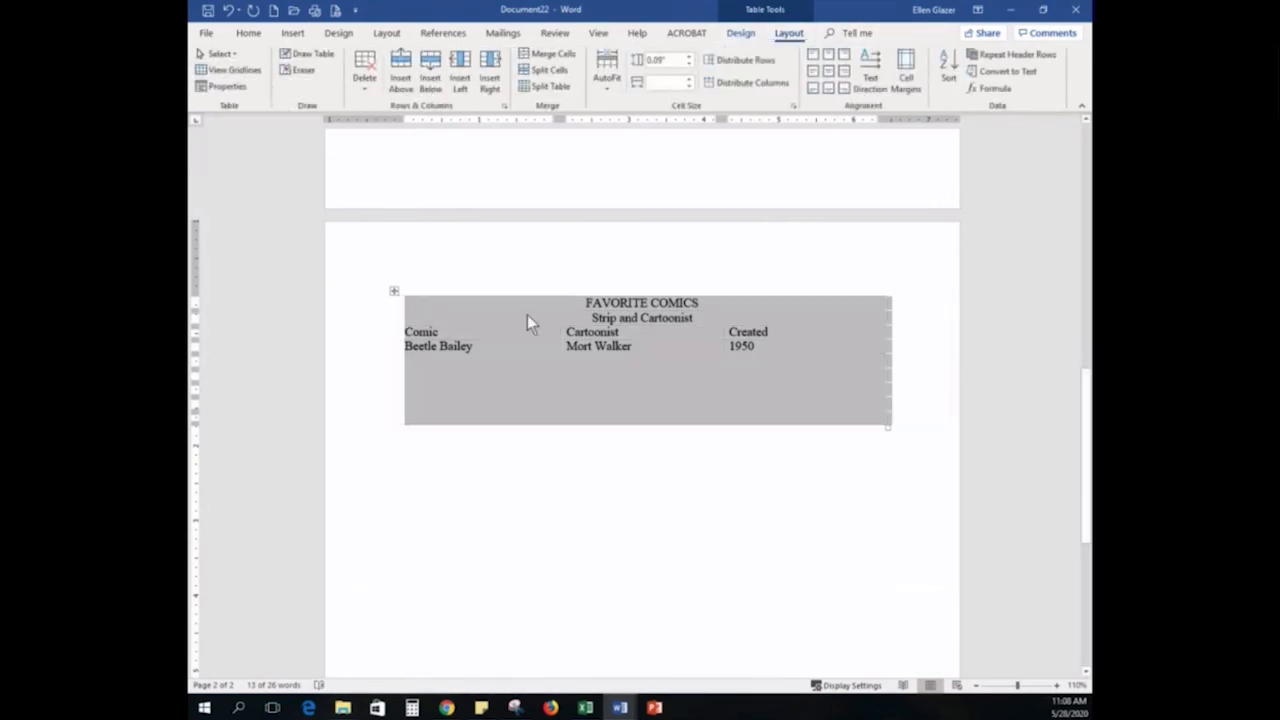
left_click(590, 435)
scroll(914, 385, "up", 10)
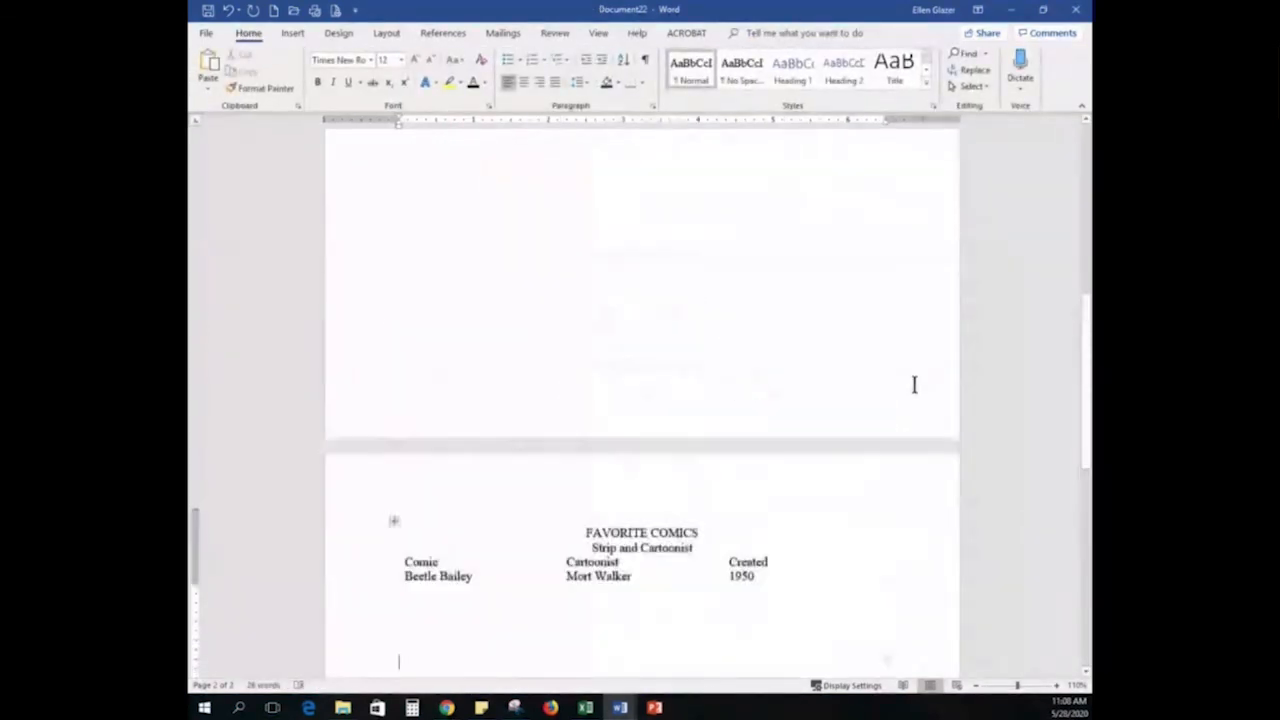
scroll(914, 385, "up", 5)
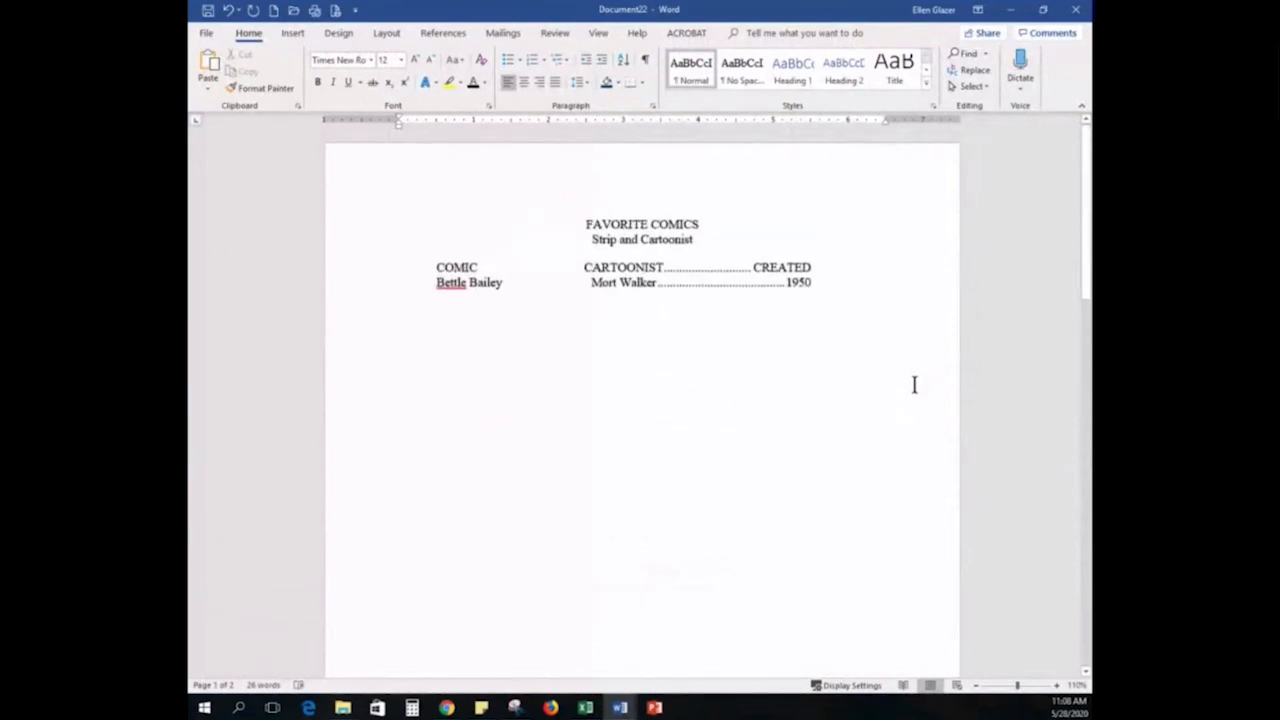
scroll(914, 385, "down", 15)
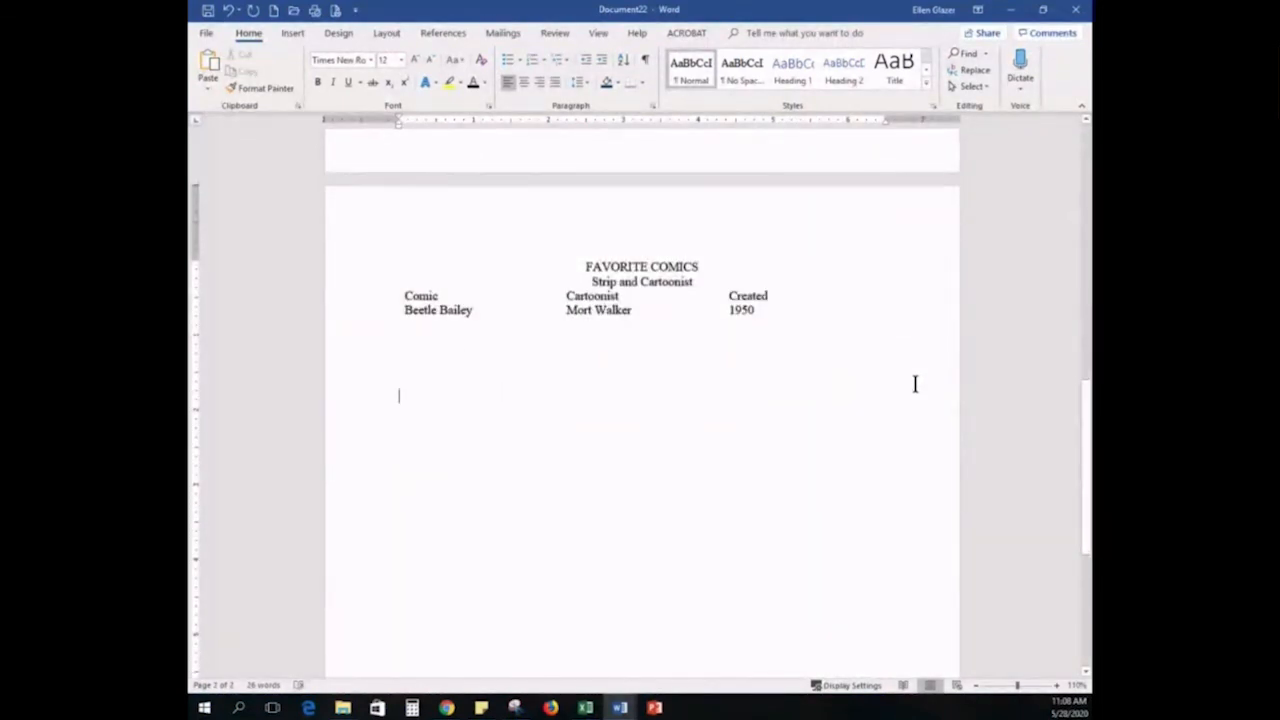
key("Return")
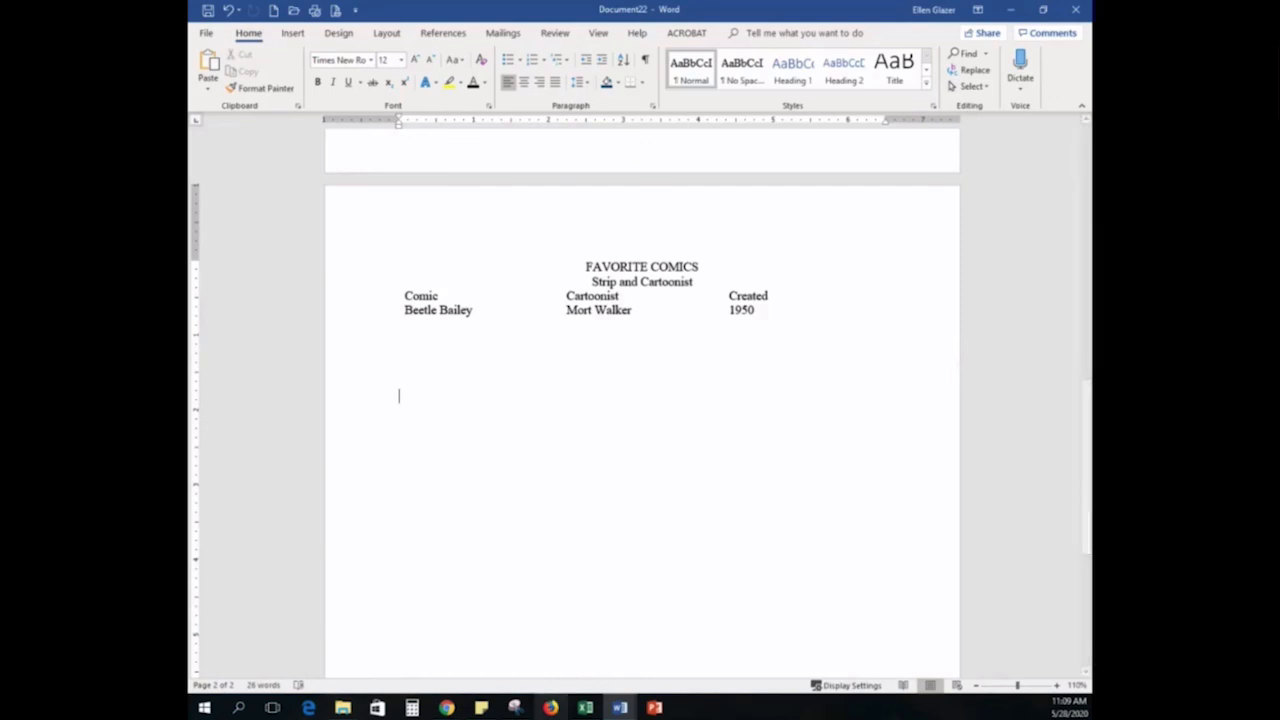
mouse_move(620, 708)
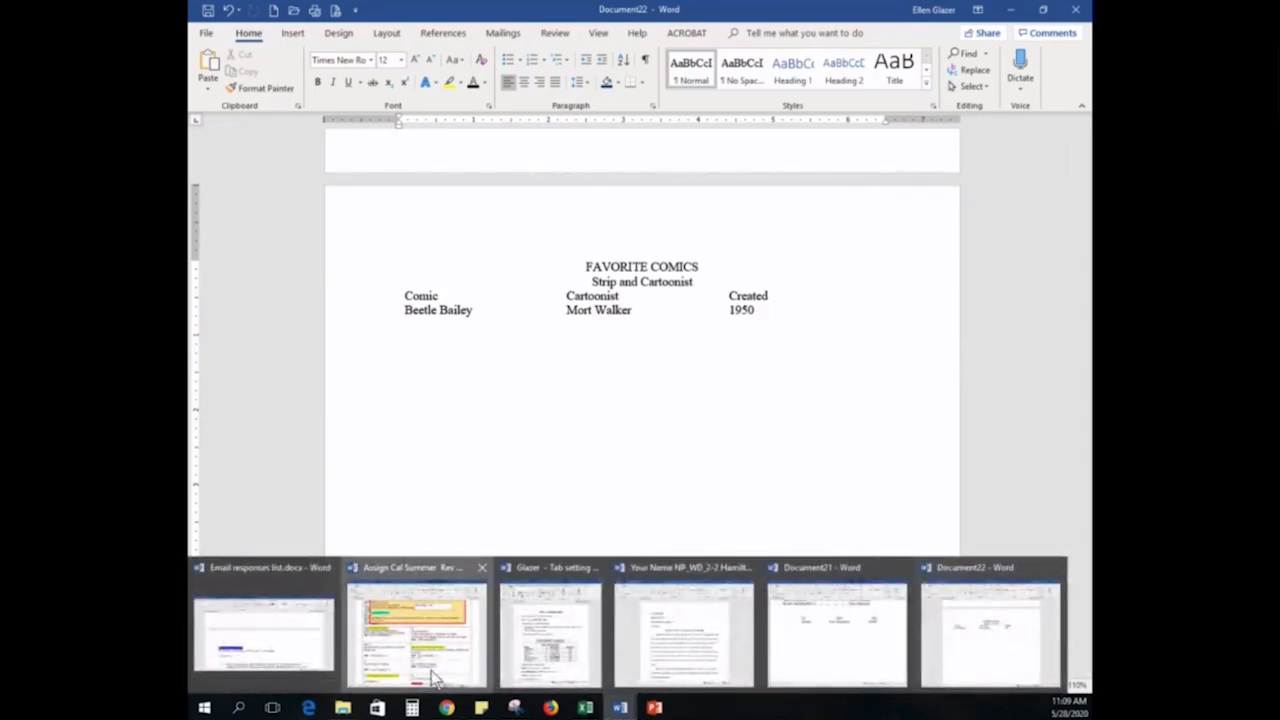
In the Assign Cal Summer schedule, delete 'Open NP WD 2-2,' from the yellow note box
left_click(420, 625)
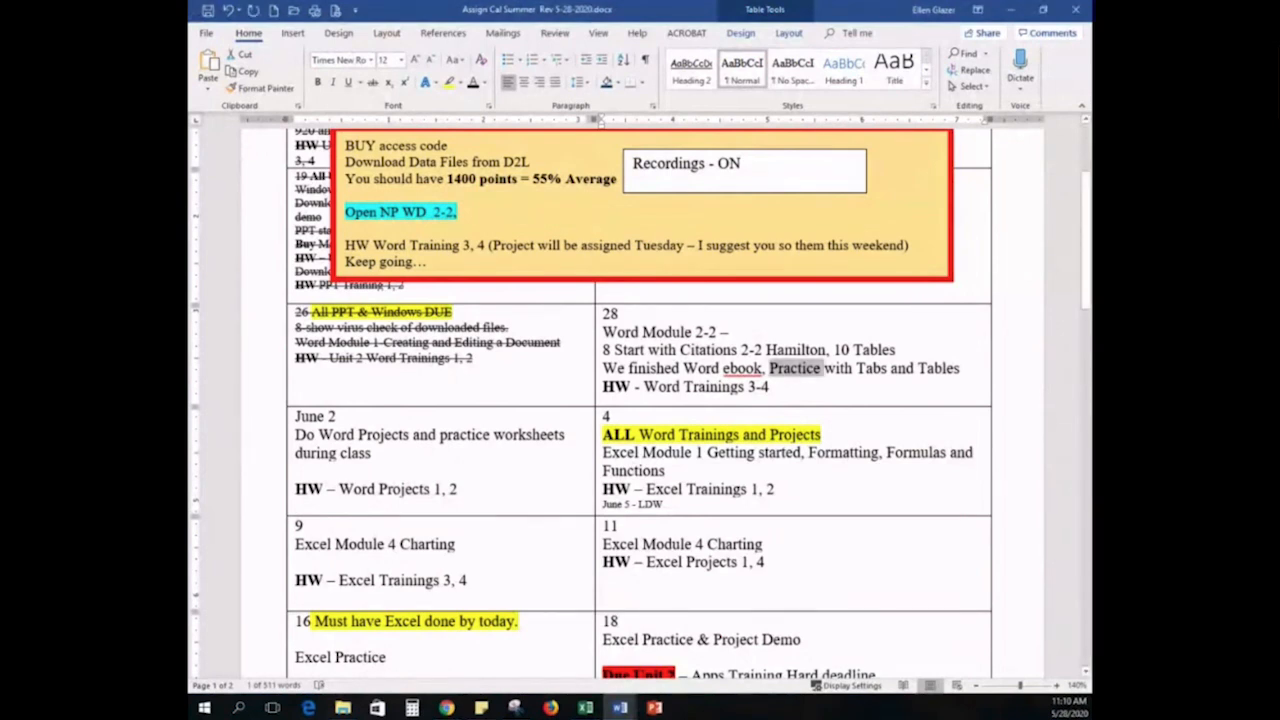
key("alt+Tab")
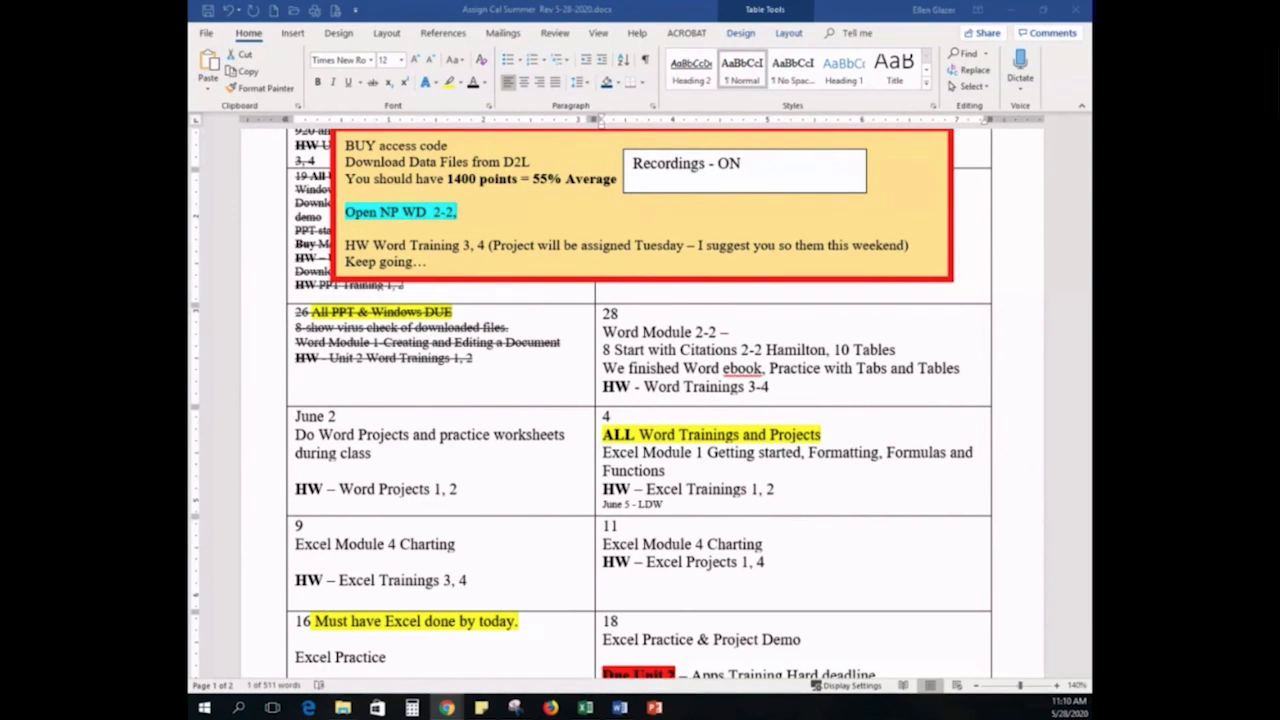
left_click(463, 213)
left_click_drag(470, 212, 352, 214)
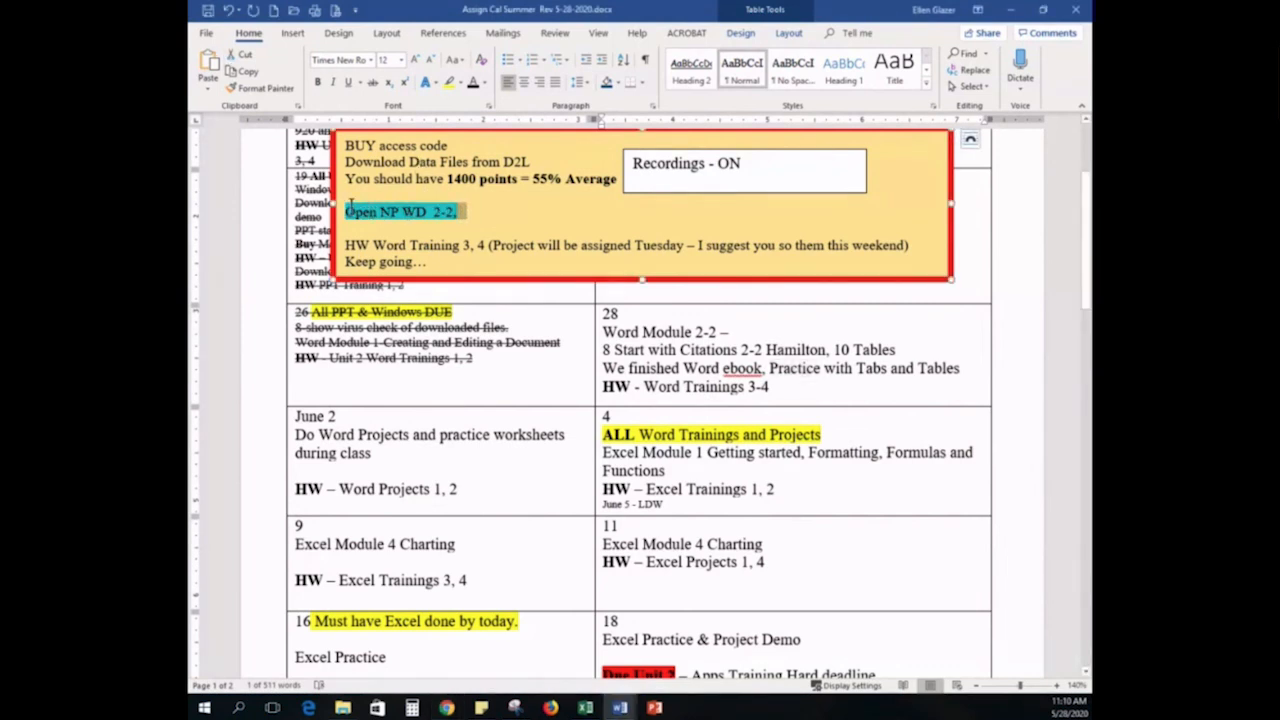
key("Delete")
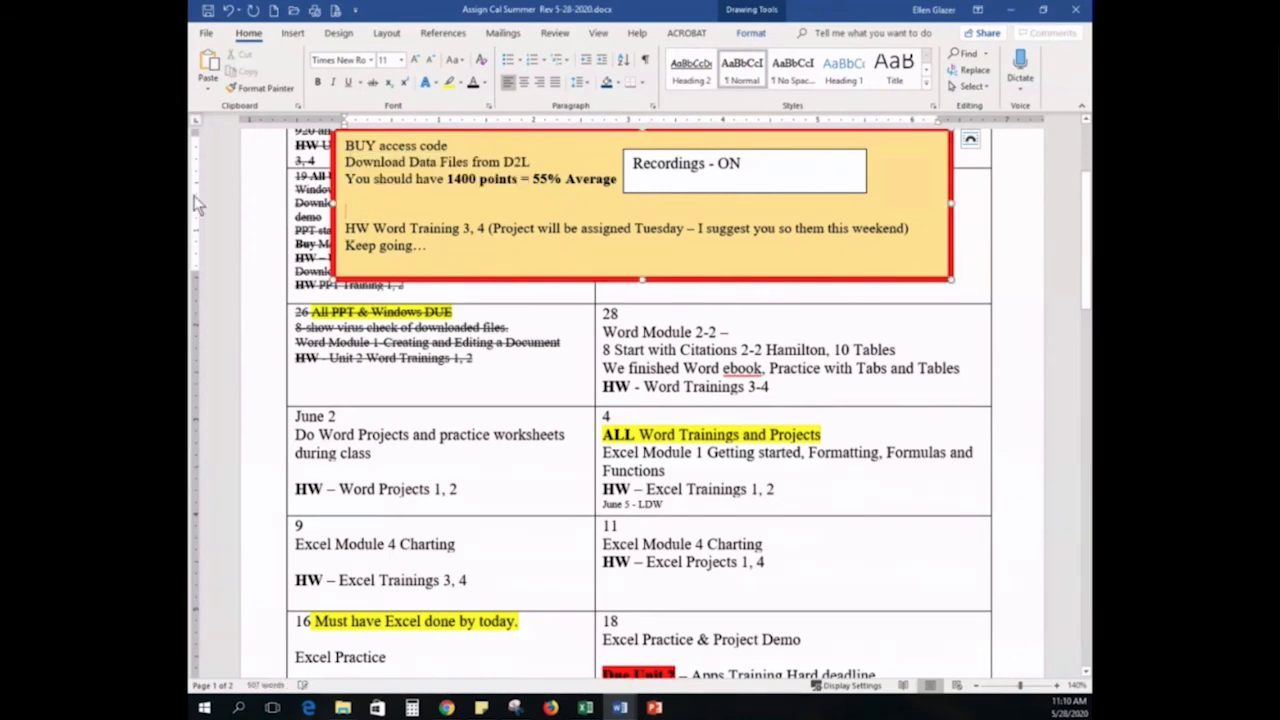